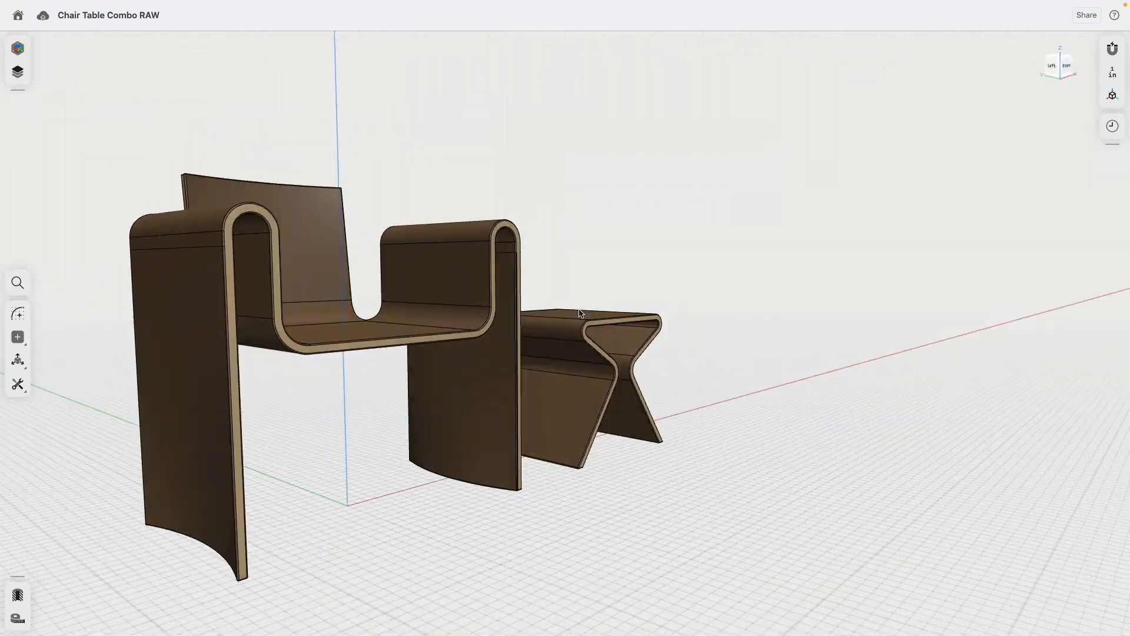
# Step: Hide Body 02 and Body 03 and show the Images and Sketches folders to view the references and profiles
pyautogui.click(17, 71)
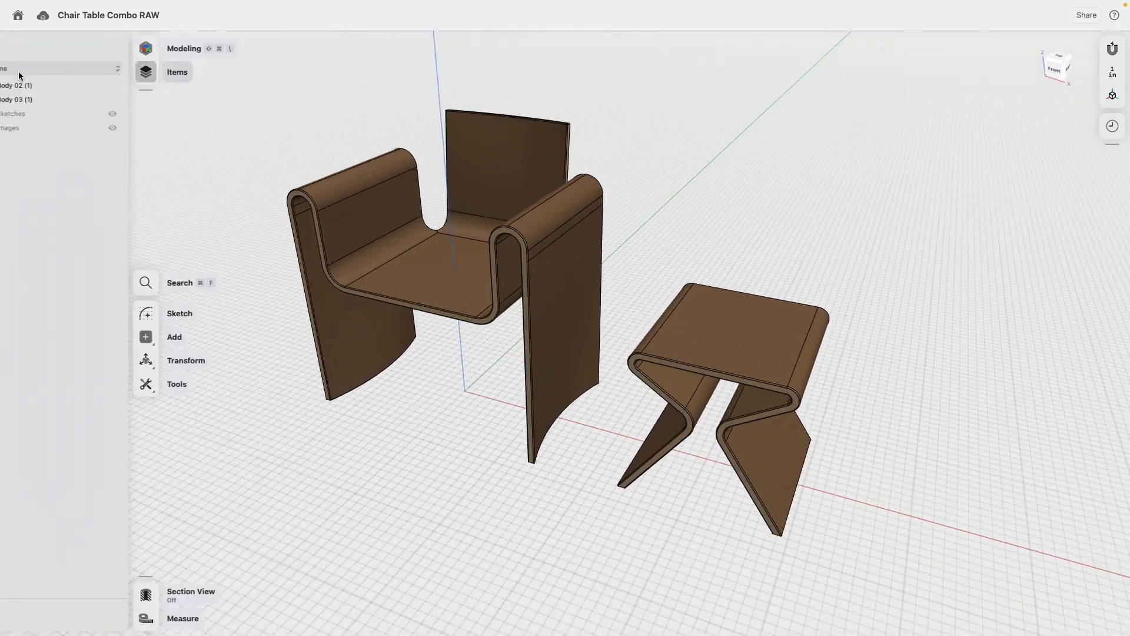
pyautogui.click(159, 128)
pyautogui.click(158, 99)
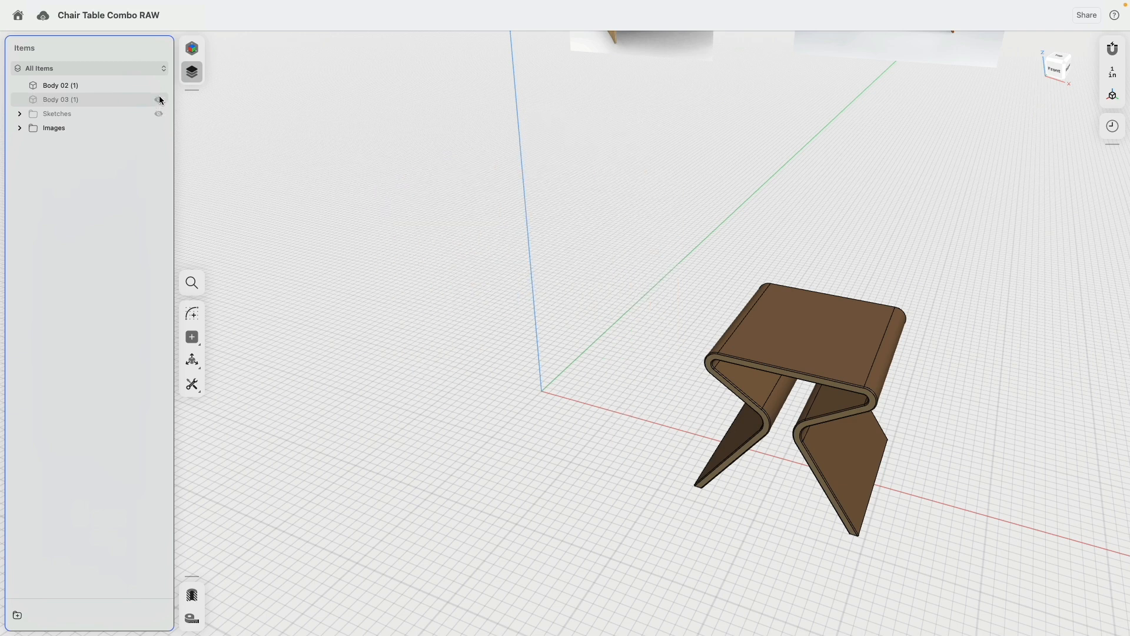
pyautogui.click(158, 85)
pyautogui.moveTo(394, 295)
pyautogui.mouseDown(button='right')
pyautogui.moveTo(410, 274)
pyautogui.moveTo(510, 237)
pyautogui.moveTo(429, 375)
pyautogui.mouseUp(button='right')
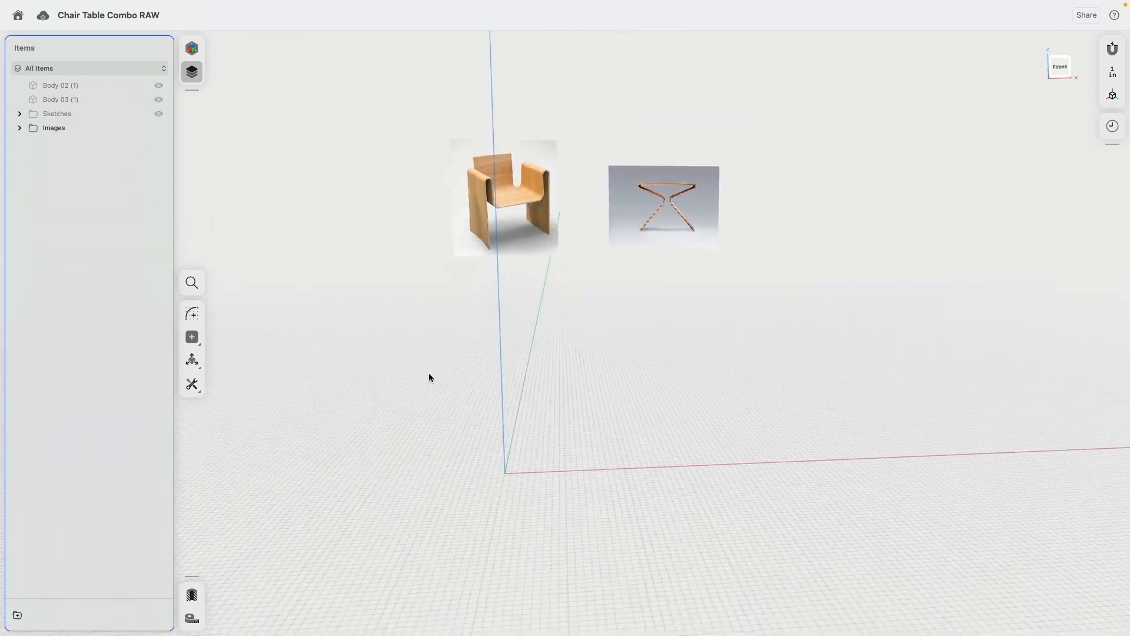
pyautogui.click(158, 113)
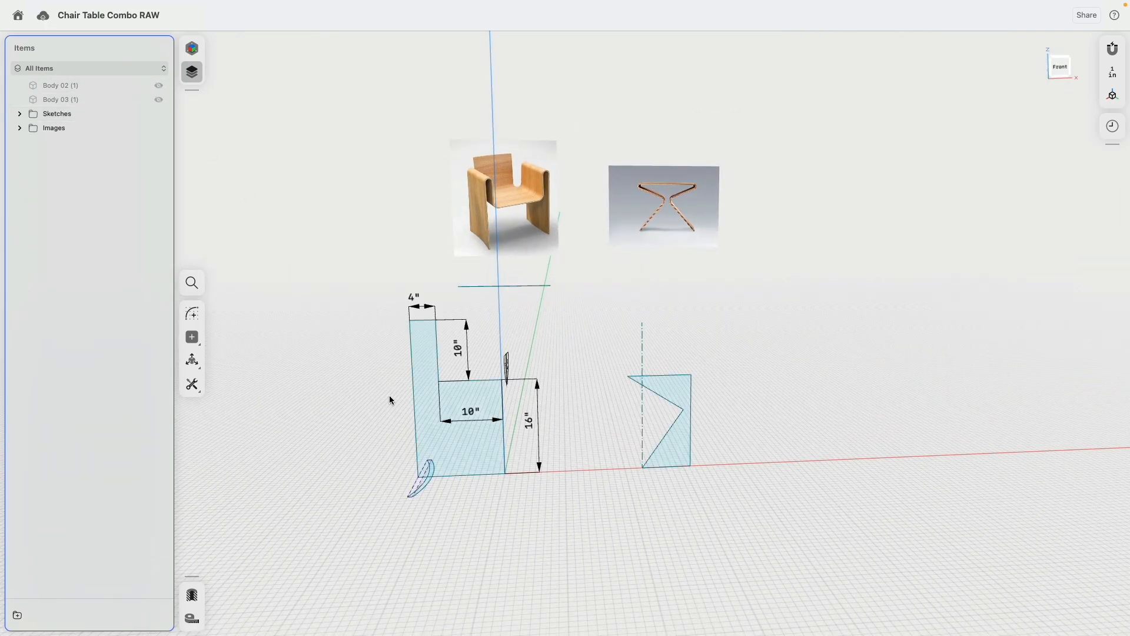
# Step: Select the chair and table sketch profiles and inspect them in perspective
pyautogui.scroll(5, 390, 395)
pyautogui.click(517, 359)
pyautogui.press('e')
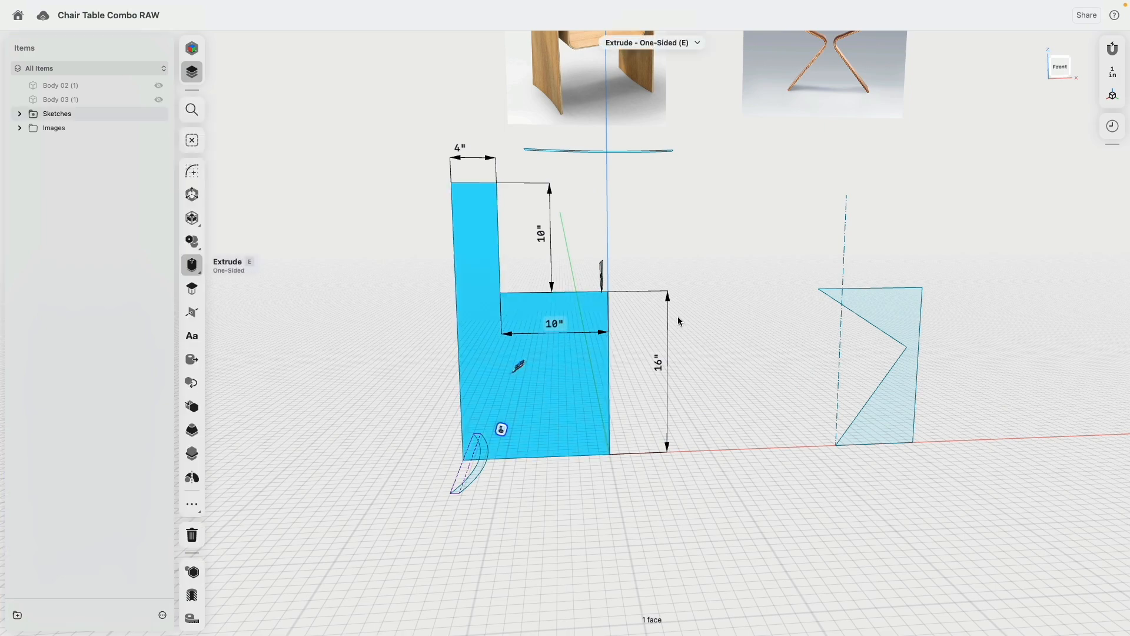
pyautogui.click(870, 310)
pyautogui.moveTo(746, 305)
pyautogui.mouseDown(button='right')
pyautogui.moveTo(784, 317)
pyautogui.moveTo(750, 328)
pyautogui.moveTo(740, 344)
pyautogui.moveTo(706, 331)
pyautogui.moveTo(709, 349)
pyautogui.mouseUp(button='right')
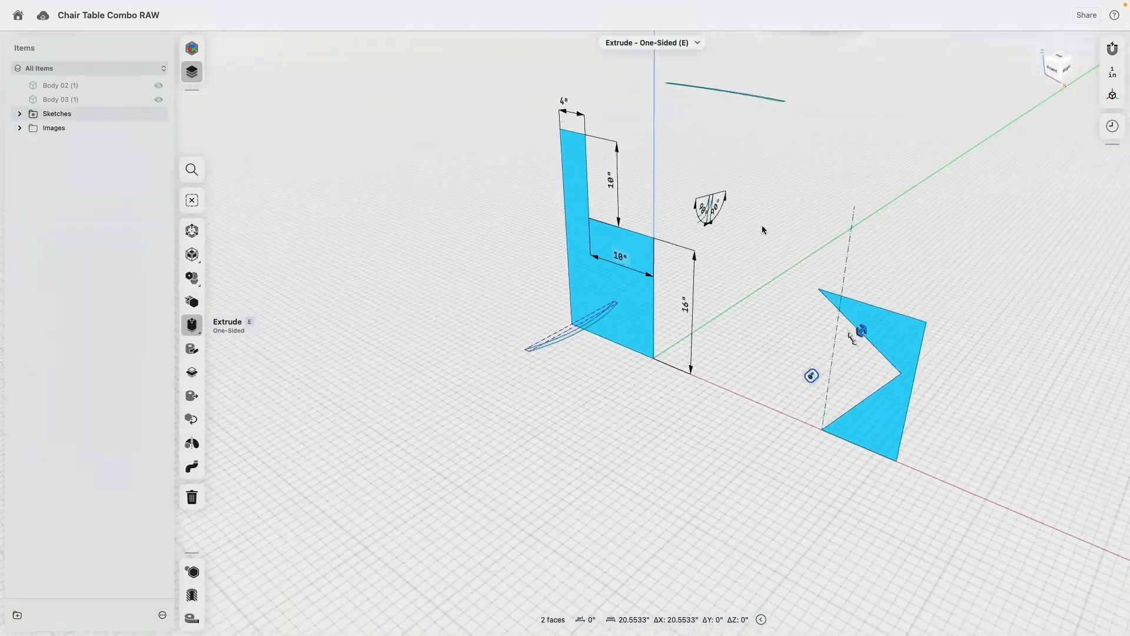
pyautogui.moveTo(762, 224); pyautogui.dragTo(710, 305, button='middle')
# Step: Show both bodies again and examine the chair's outer leg face and backrest face against the sketches
pyautogui.click(160, 100)
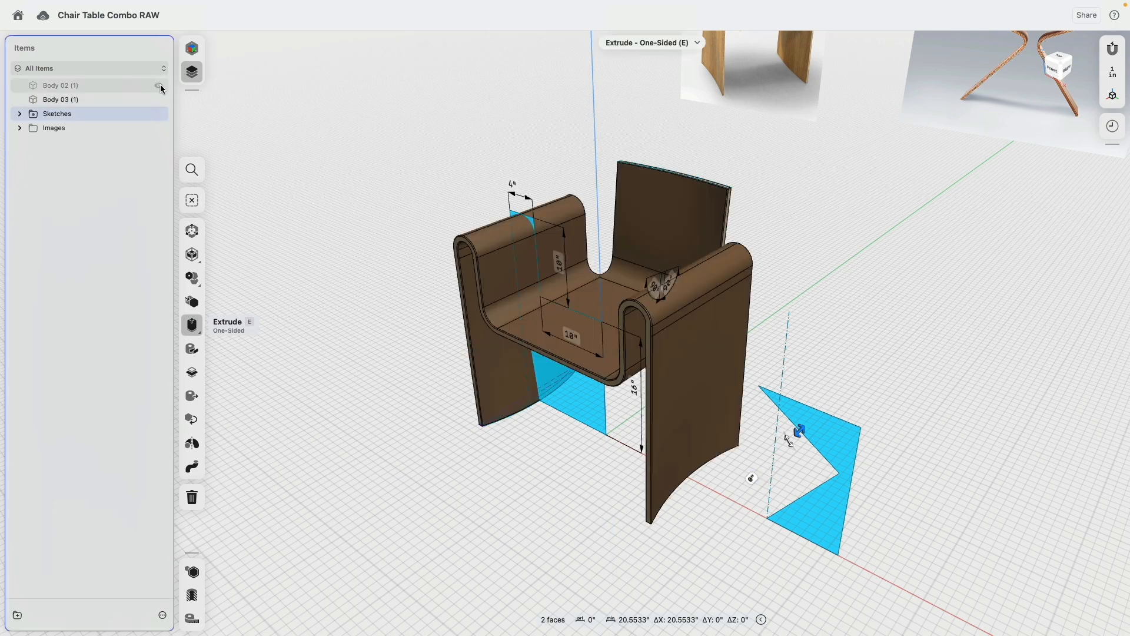
pyautogui.click(158, 85)
pyautogui.click(681, 410)
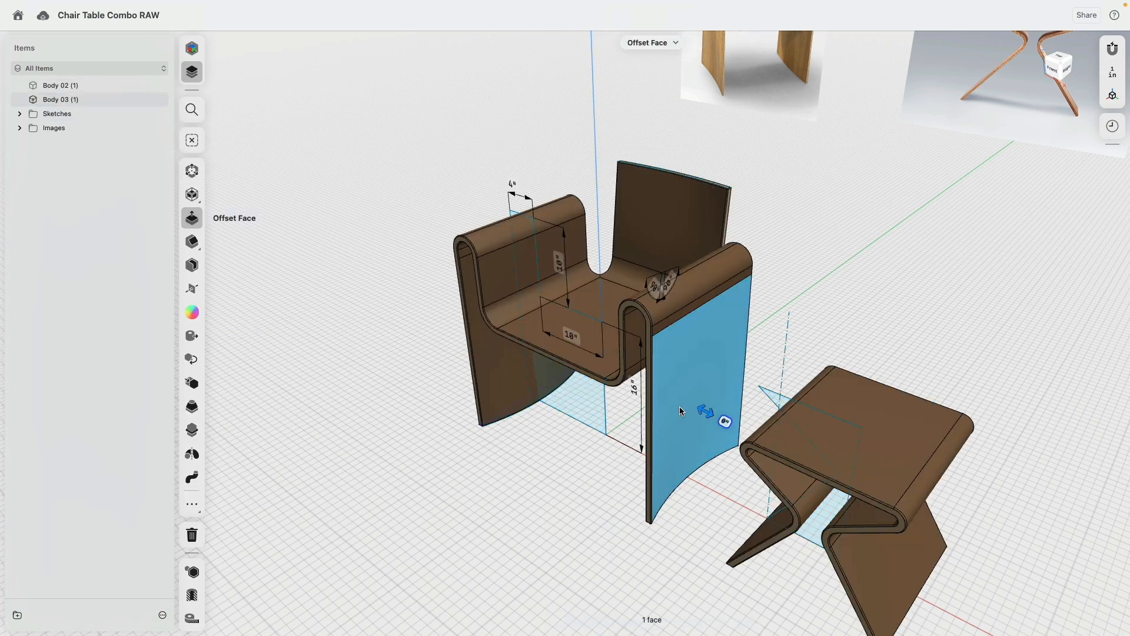
pyautogui.click(684, 215)
pyautogui.moveTo(790, 207); pyautogui.dragTo(696, 253, button='middle')
pyautogui.moveTo(696, 258); pyautogui.dragTo(743, 239, button='right')
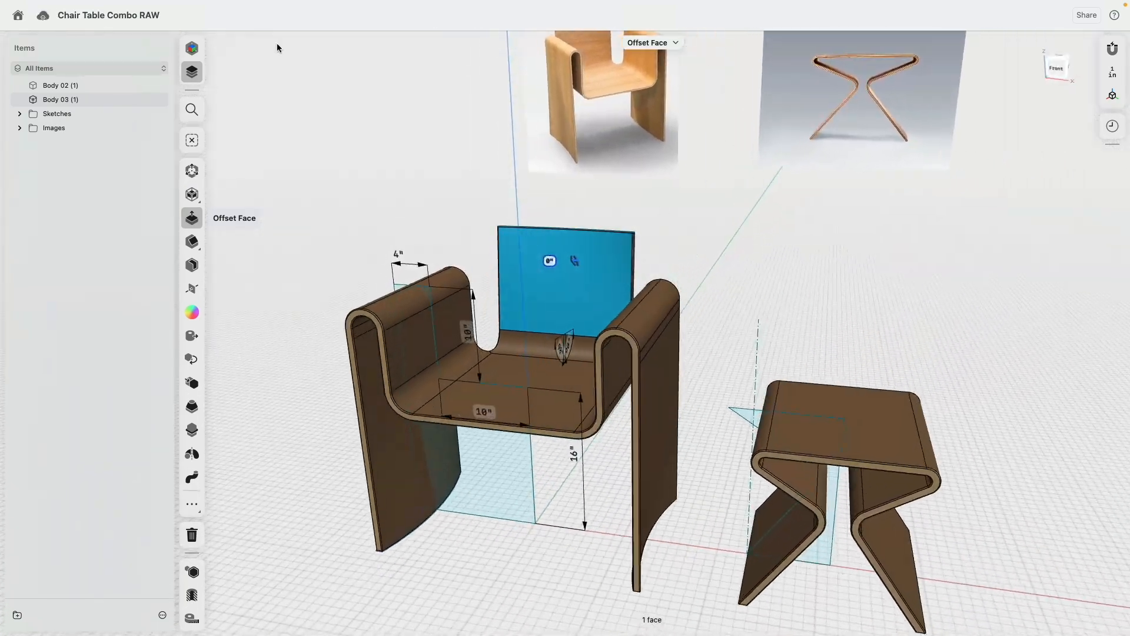
# Step: Switch to the visualization workspace and view the chair and table with their wood veneer materials
pyautogui.click(191, 47)
pyautogui.click(100, 72)
pyautogui.click(651, 214)
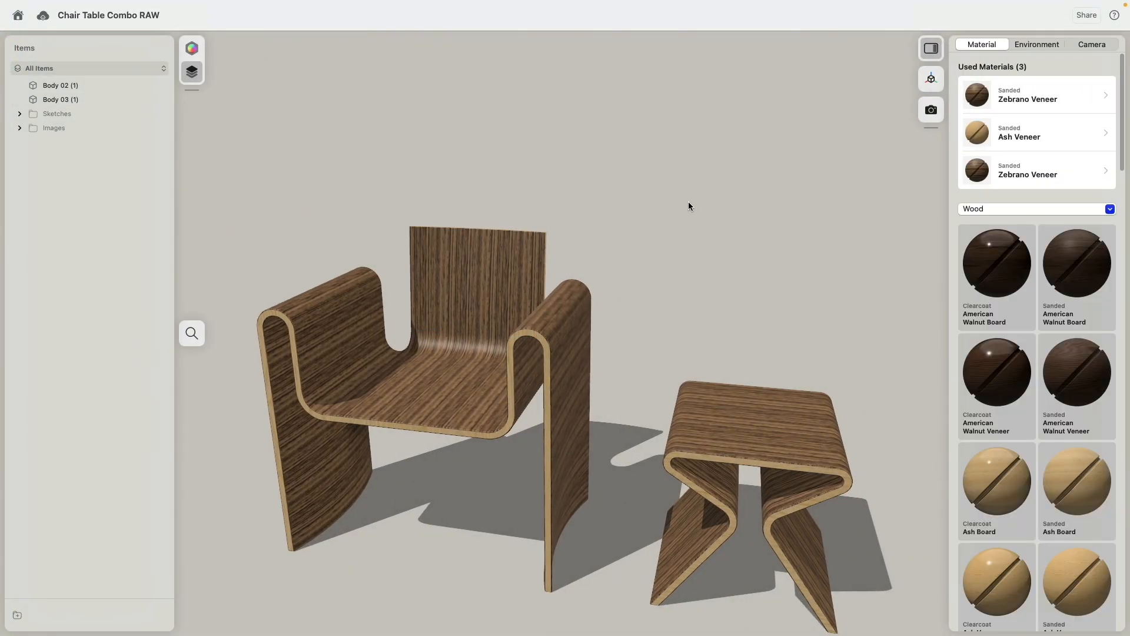
pyautogui.moveTo(687, 204)
pyautogui.mouseDown(button='right')
pyautogui.moveTo(706, 116)
pyautogui.moveTo(636, 179)
pyautogui.moveTo(687, 177)
pyautogui.moveTo(704, 162)
pyautogui.moveTo(690, 193)
pyautogui.mouseUp(button='right')
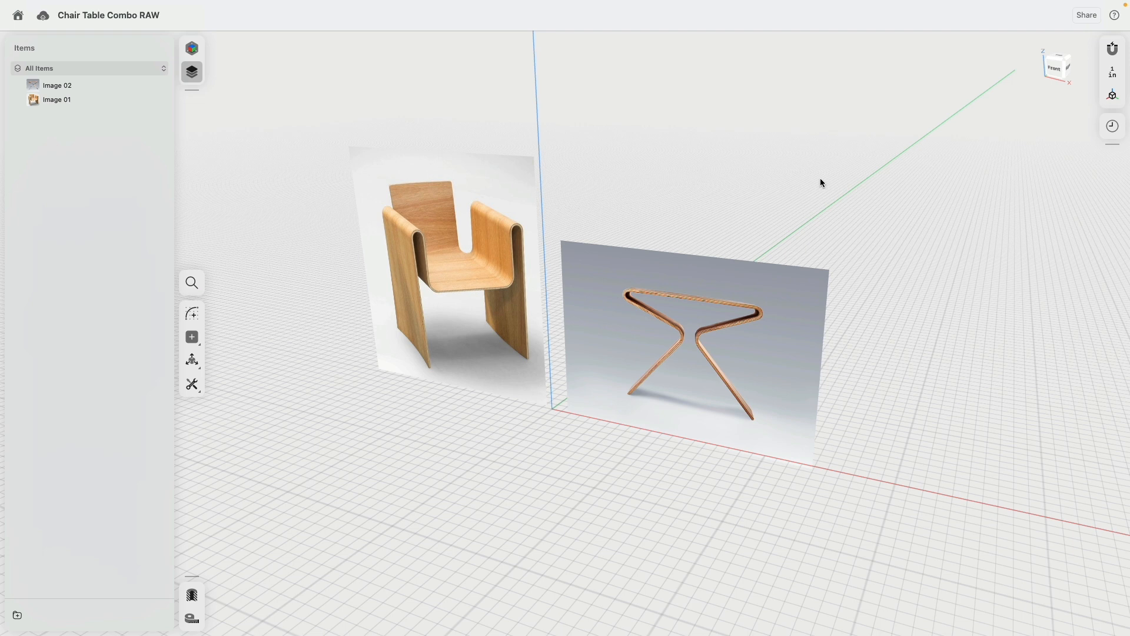
# Step: Switch to the front view and move the chair reference image up and to the left, away from the origin
pyautogui.click(1071, 62)
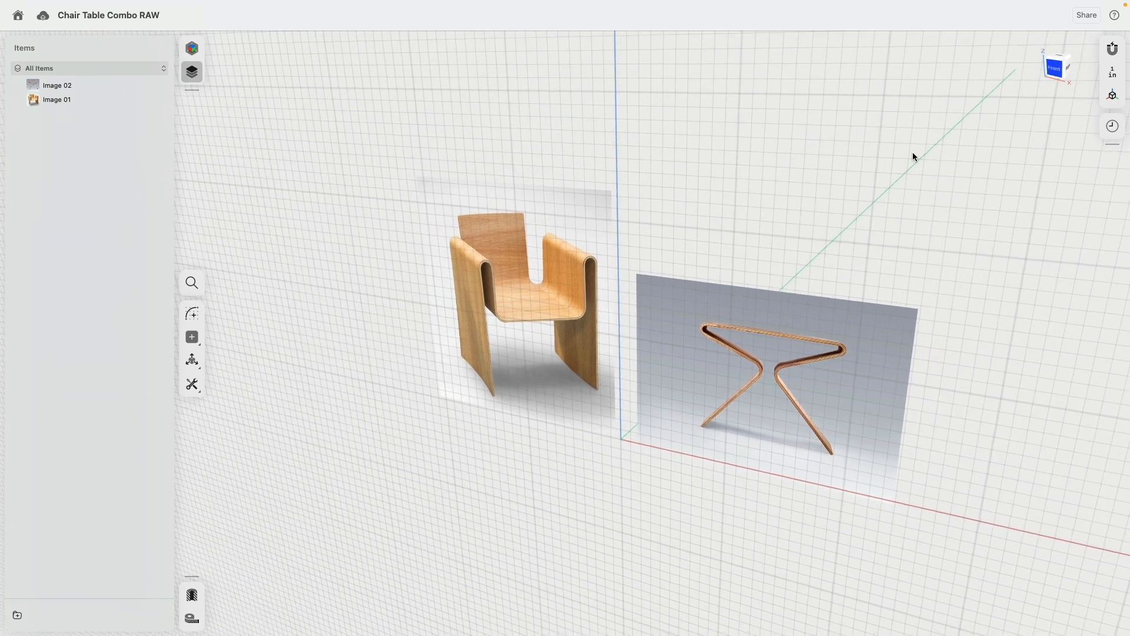
pyautogui.moveTo(826, 106); pyautogui.dragTo(835, 130, button='middle')
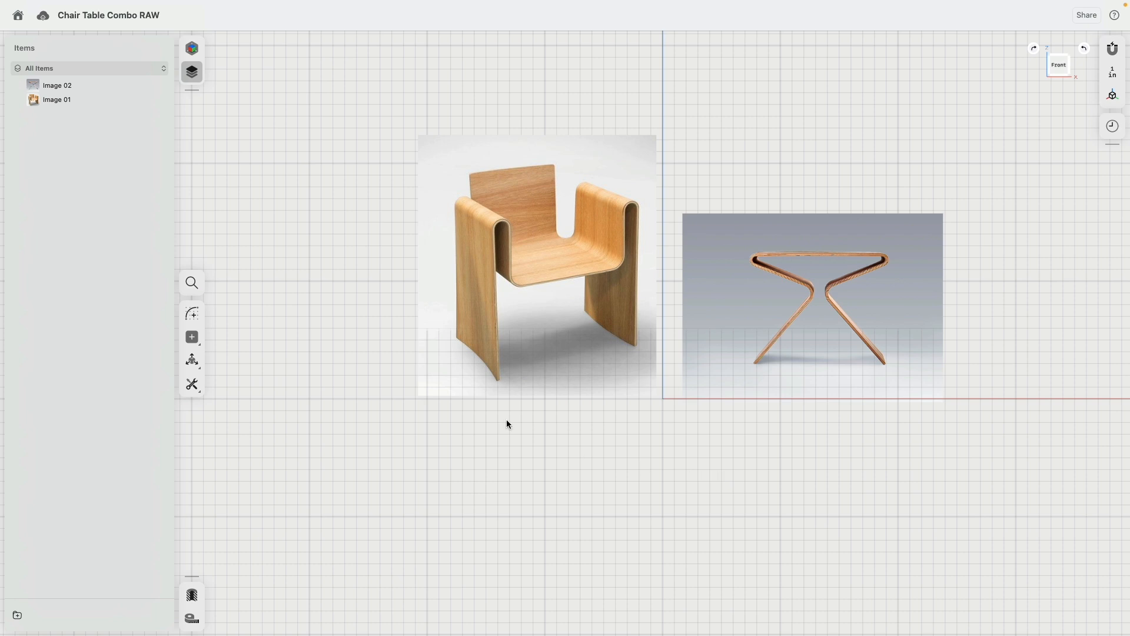
pyautogui.click(519, 275)
pyautogui.moveTo(553, 254); pyautogui.dragTo(307, 140)
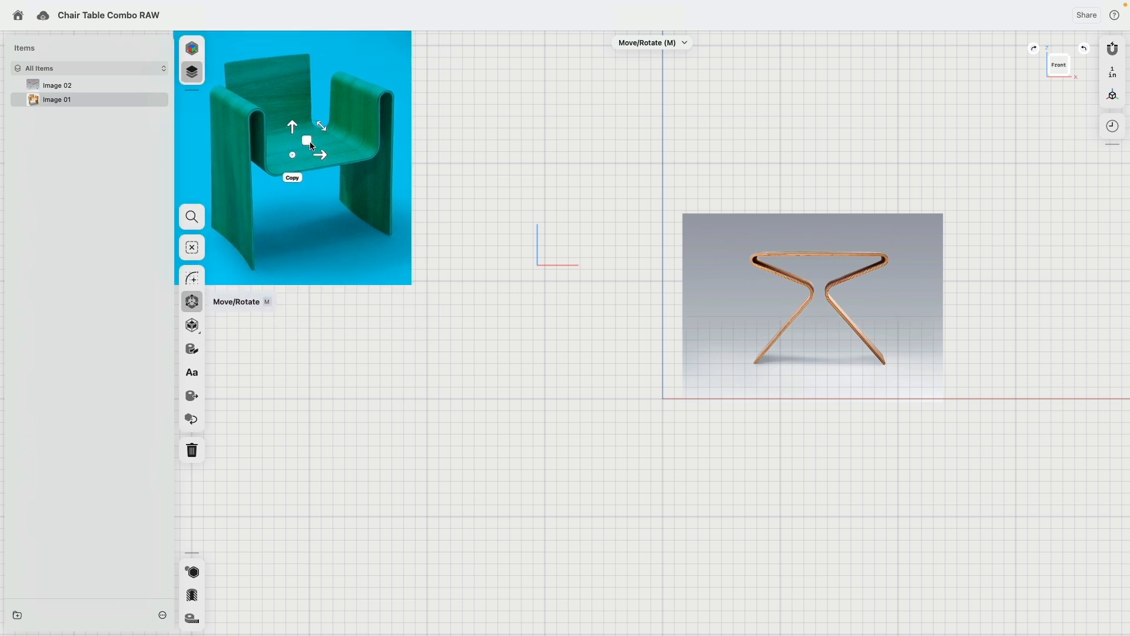
pyautogui.click(620, 194)
# Step: Move the table reference image up and to the right, leaving the area around the origin free
pyautogui.moveTo(732, 346); pyautogui.dragTo(674, 379, button='middle')
pyautogui.click(691, 370)
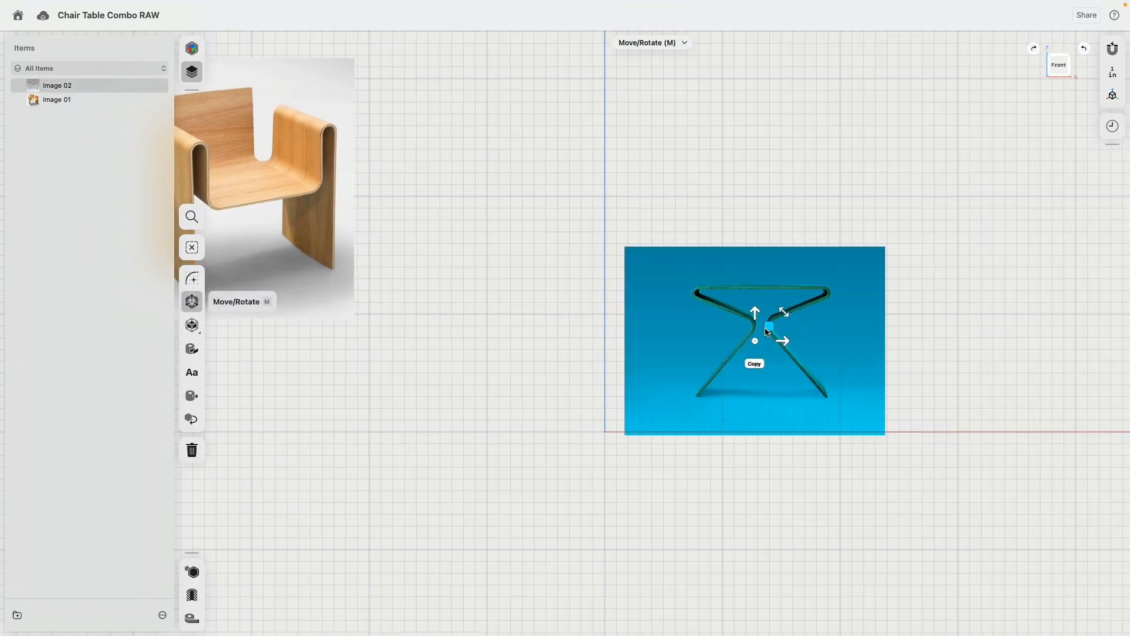
pyautogui.moveTo(769, 326); pyautogui.dragTo(952, 188)
pyautogui.moveTo(850, 316); pyautogui.dragTo(682, 330, button='middle')
pyautogui.moveTo(485, 337); pyautogui.dragTo(755, 349, button='middle')
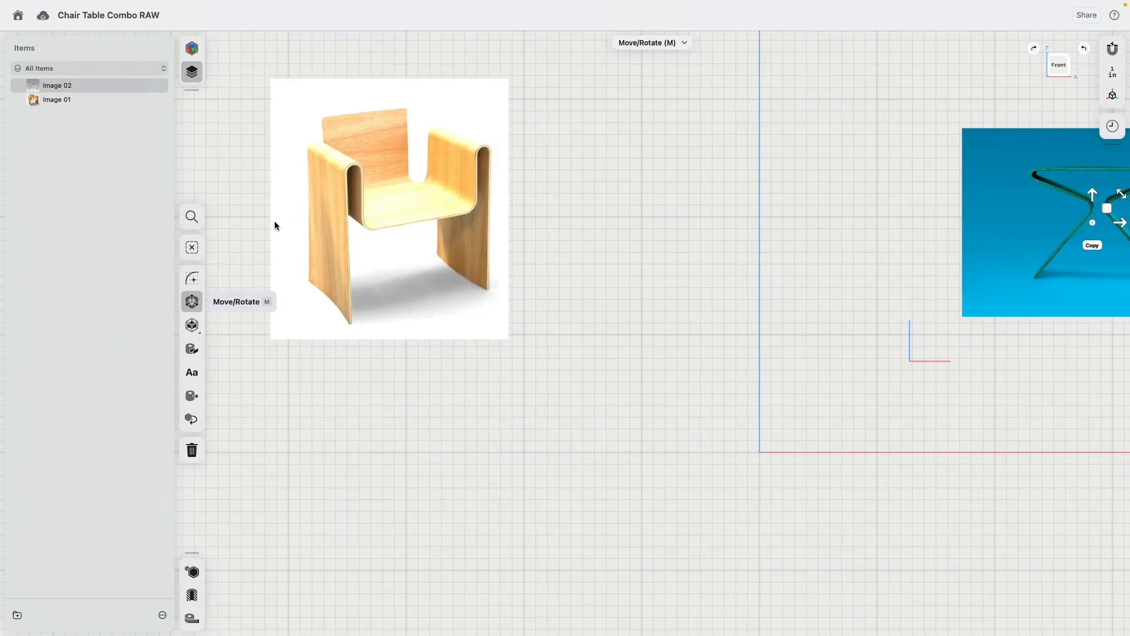
# Step: Start a line sketch on the front plane and draw a 16-inch vertical line up from the origin
pyautogui.click(192, 279)
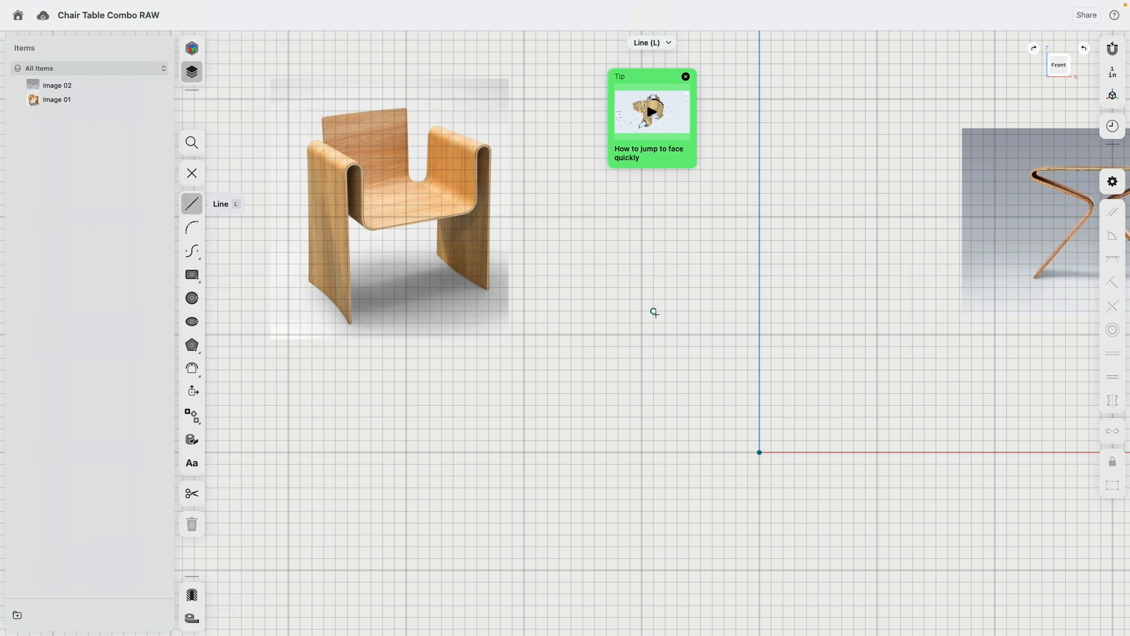
pyautogui.moveTo(653, 313); pyautogui.dragTo(601, 316, button='middle')
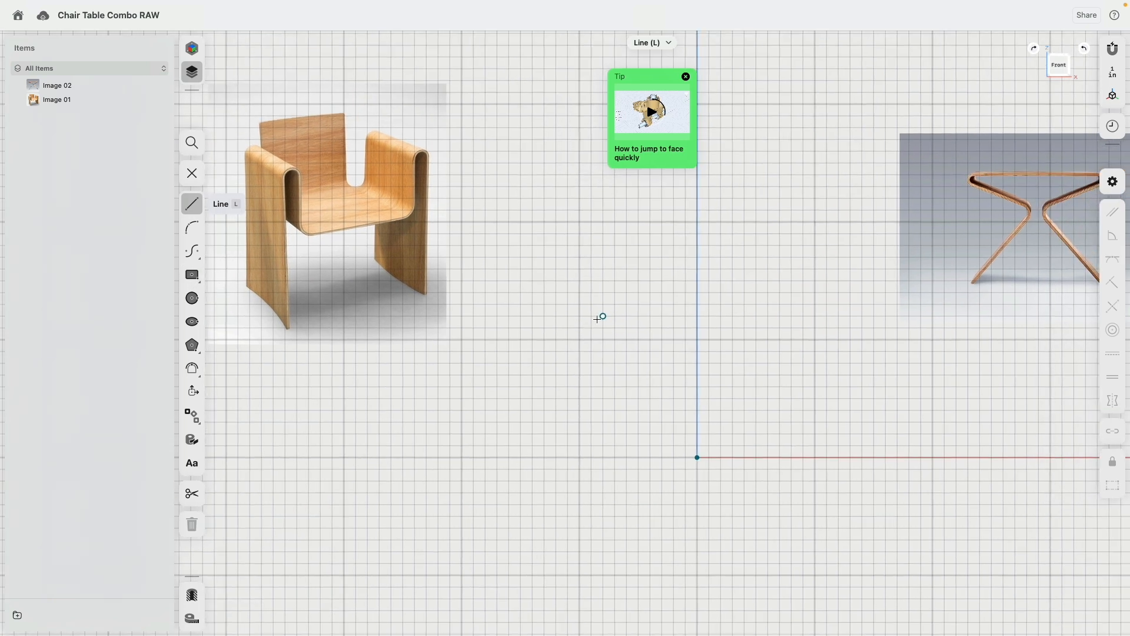
pyautogui.click(698, 457)
pyautogui.write('1')
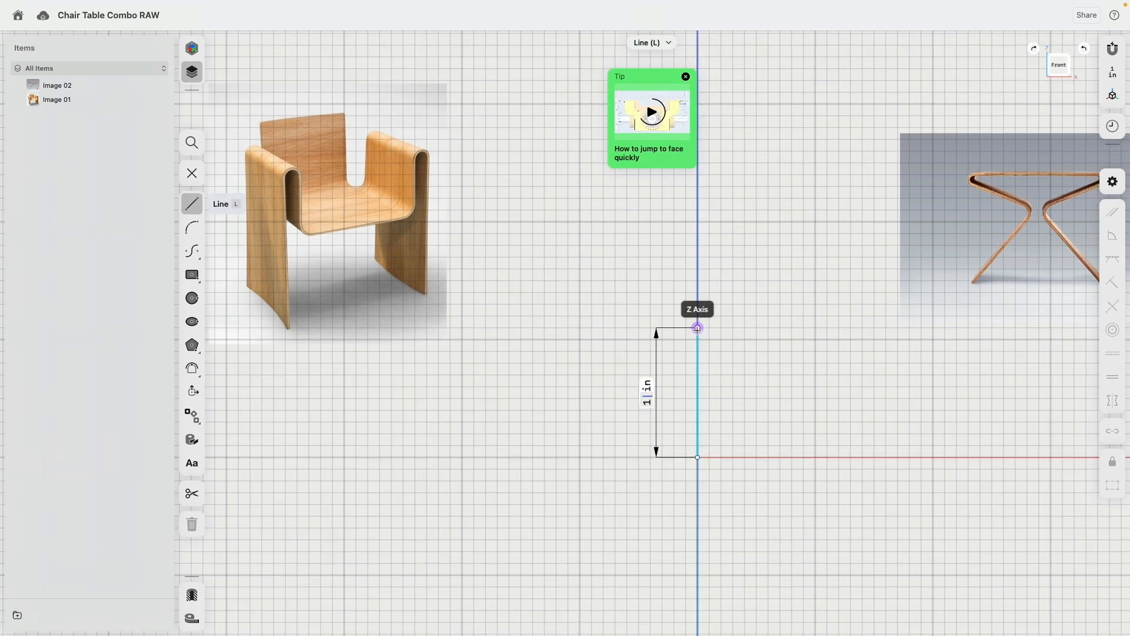
pyautogui.write('6')
pyautogui.press('Return')
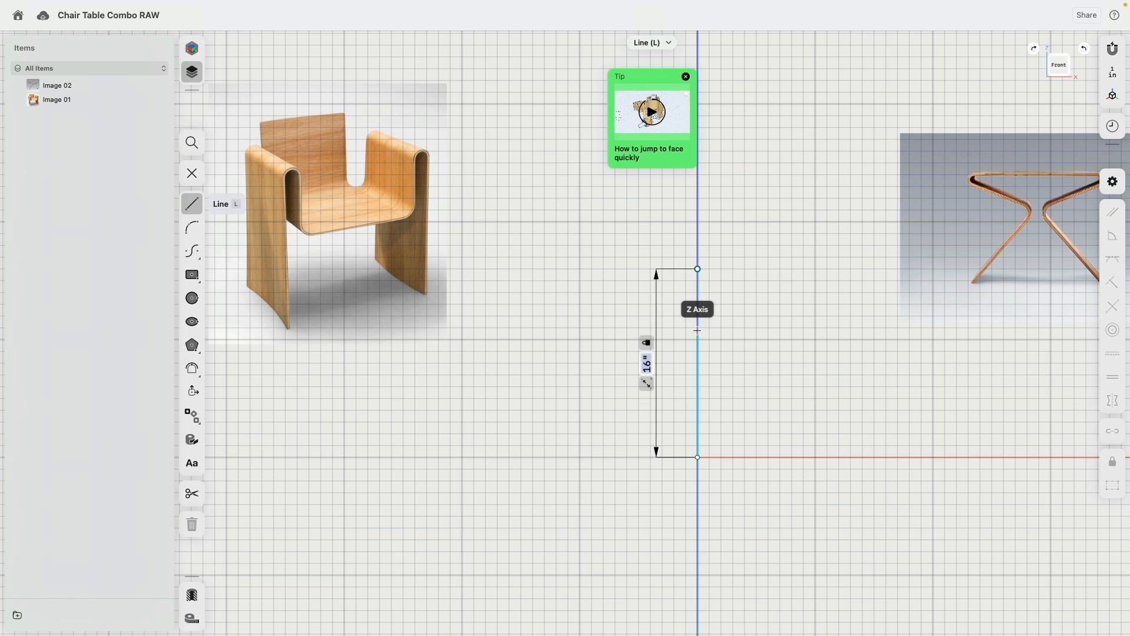
# Step: Draw an 8-inch horizontal line to the left from the upper end of the 16-inch line
pyautogui.click(699, 269)
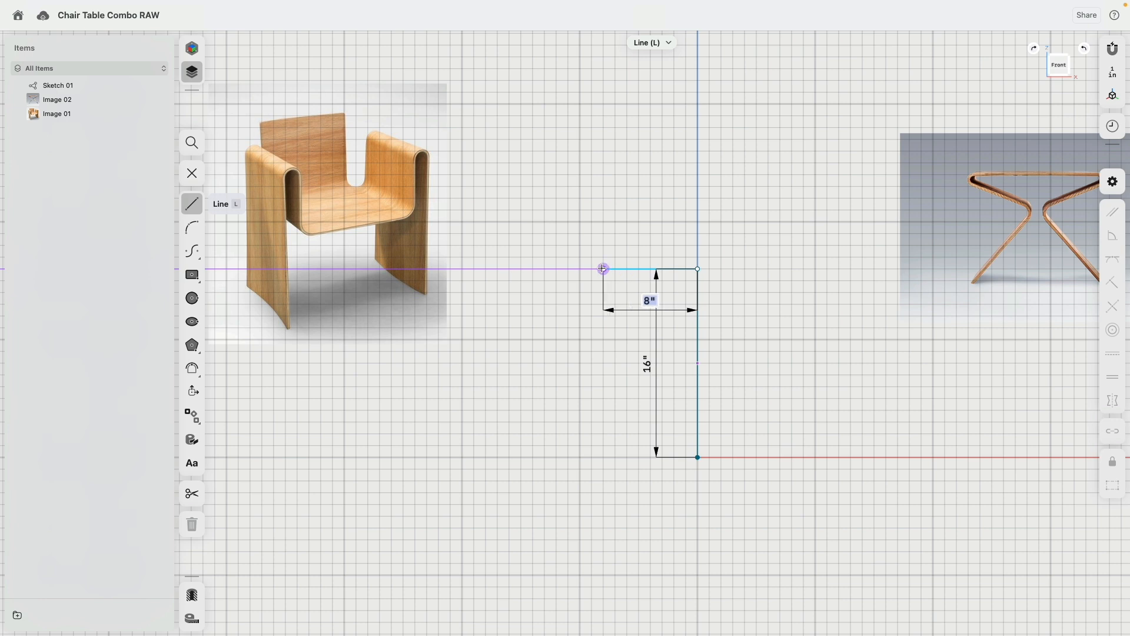
pyautogui.click(603, 269)
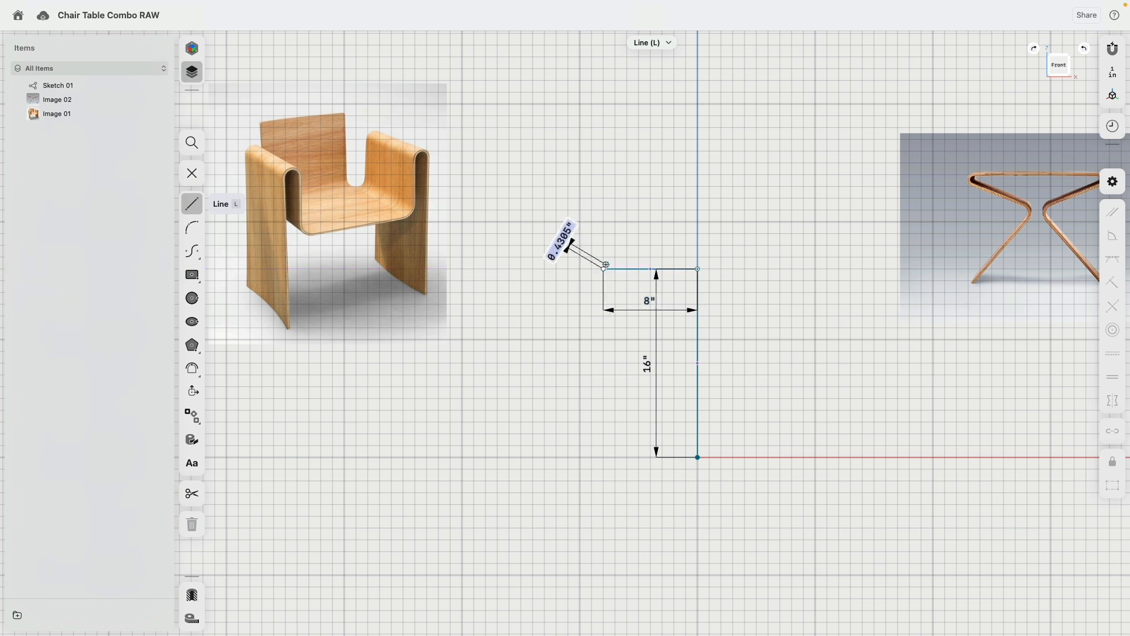
pyautogui.press('Escape')
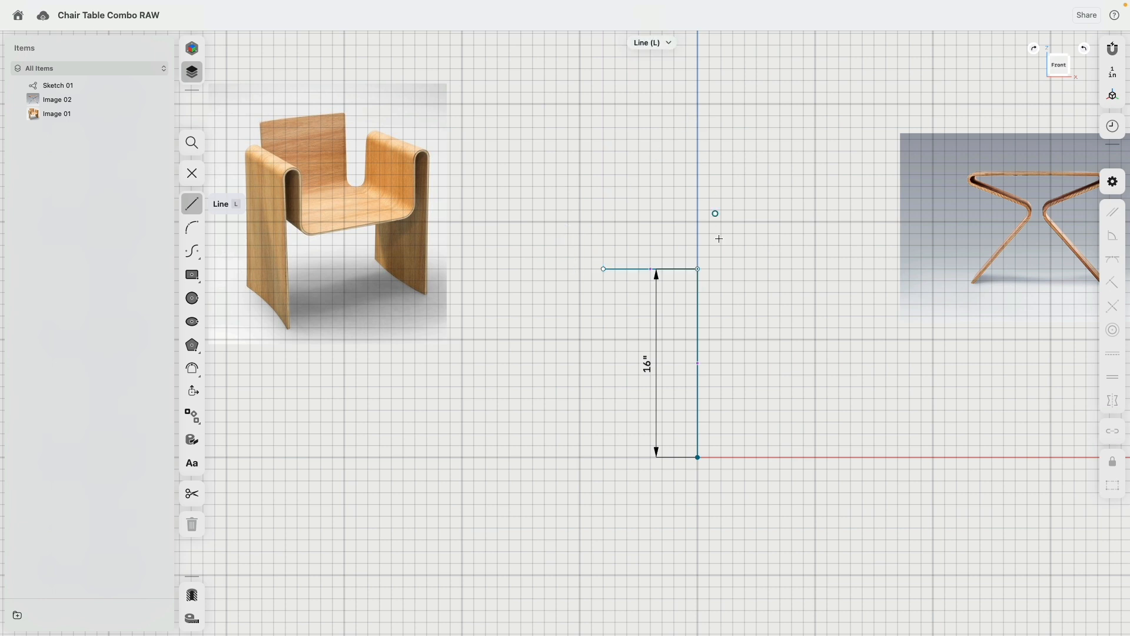
# Step: Draw a second 16-inch vertical line along the Z axis, upward from the end of the first one
pyautogui.click(697, 269)
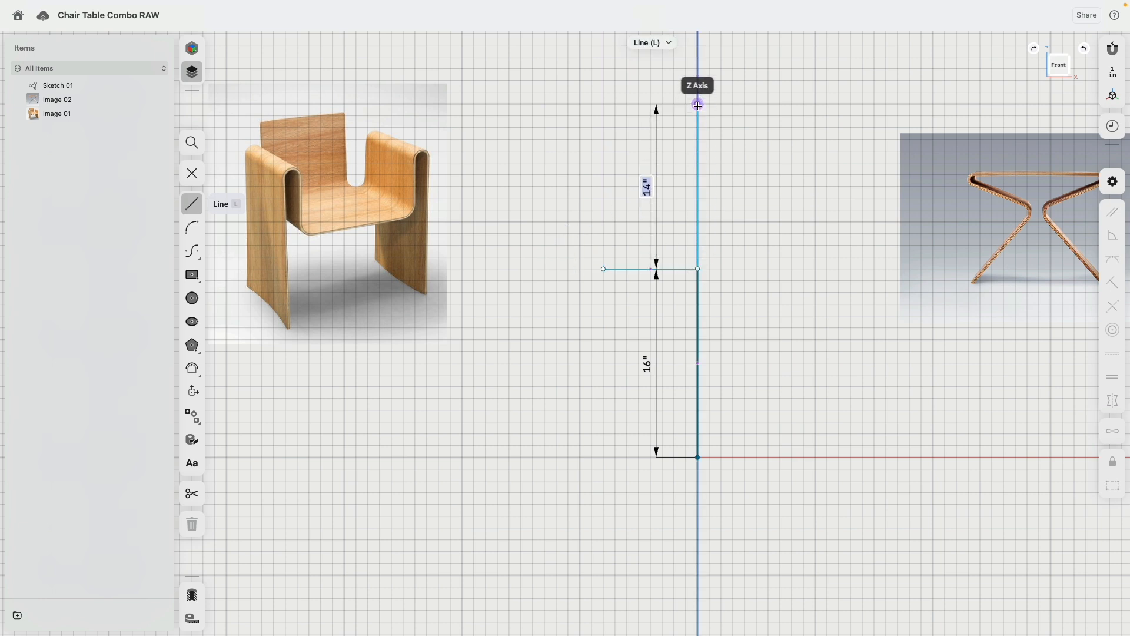
pyautogui.click(698, 82)
pyautogui.moveTo(701, 98); pyautogui.dragTo(714, 155, button='middle')
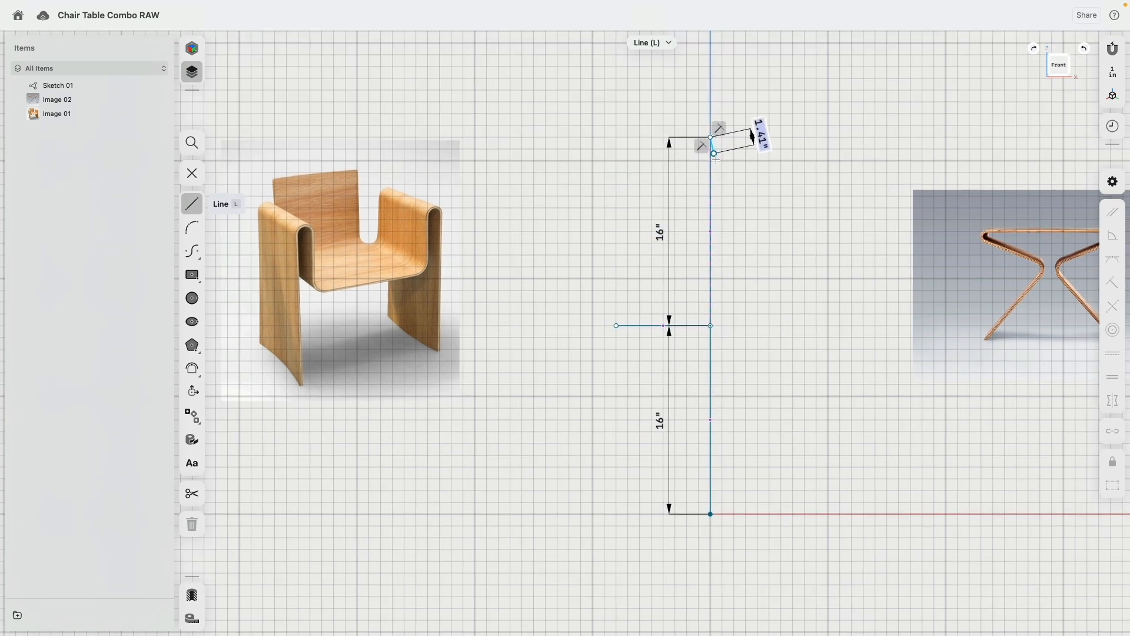
pyautogui.press('Escape')
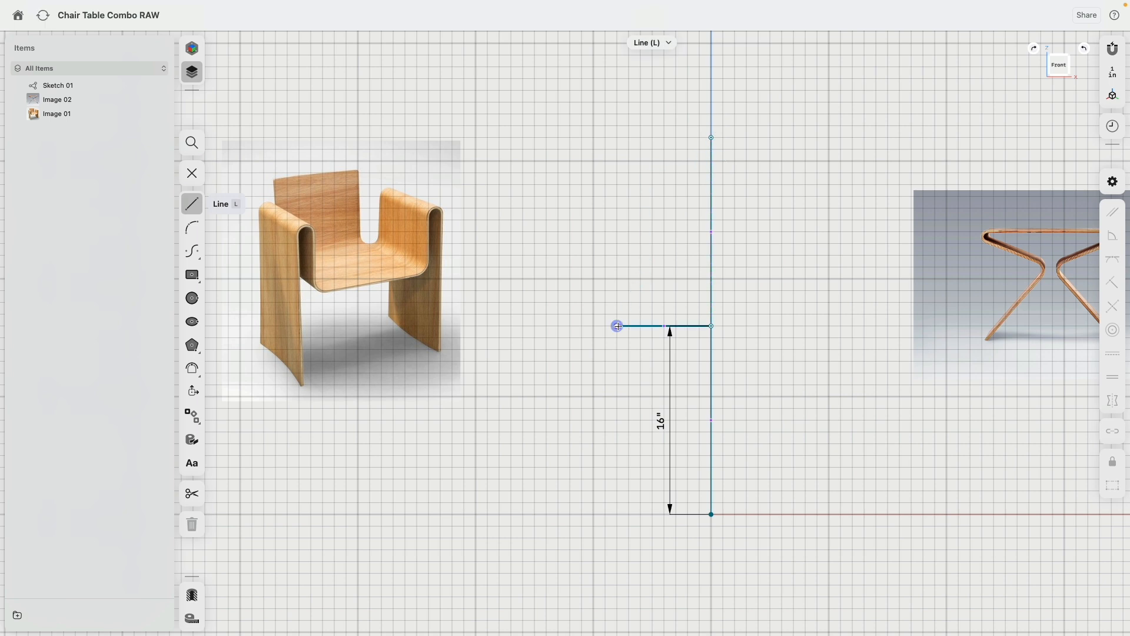
# Step: Close the half-chair profile with lines 10 inches up, 4 inches outward, 26 inches down and 12 inches back to the origin
pyautogui.click(618, 326)
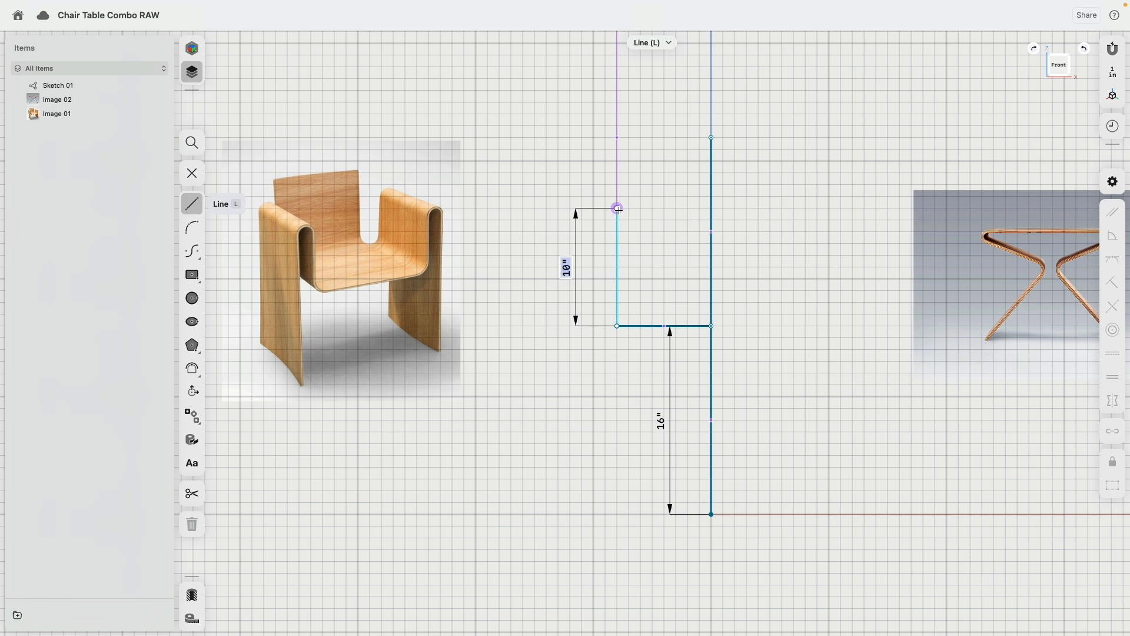
pyautogui.click(618, 208)
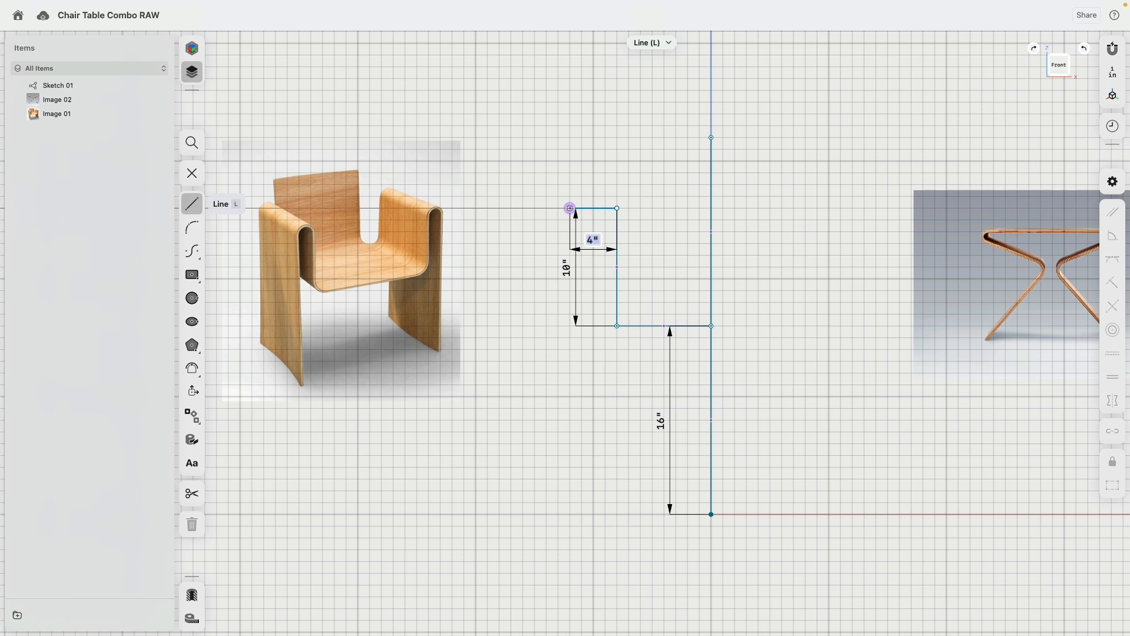
pyautogui.click(571, 208)
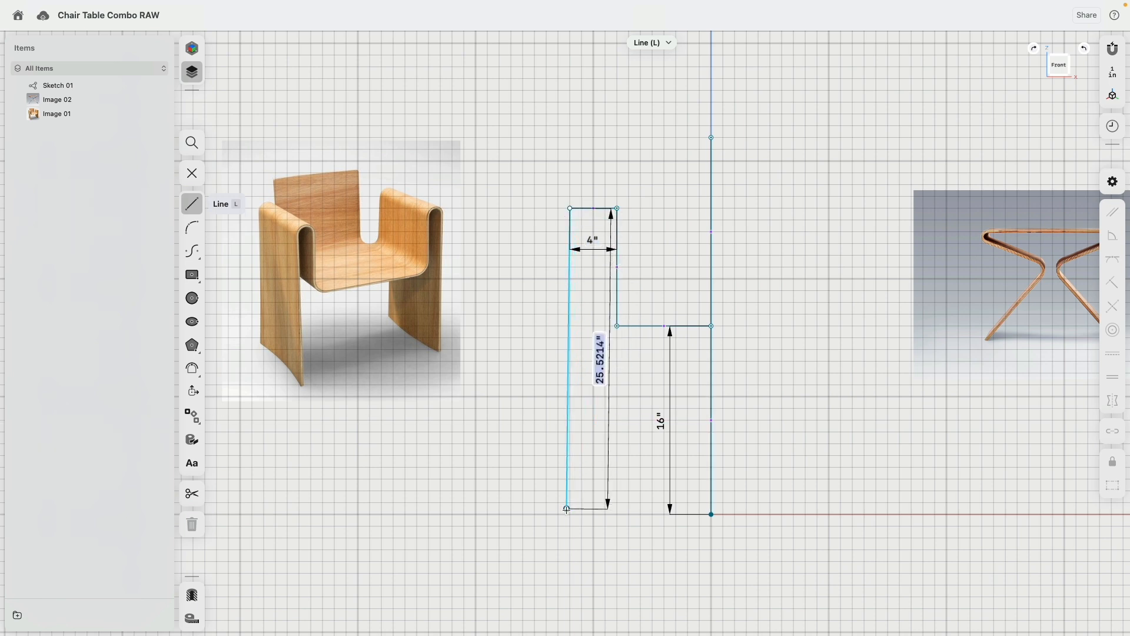
pyautogui.click(570, 515)
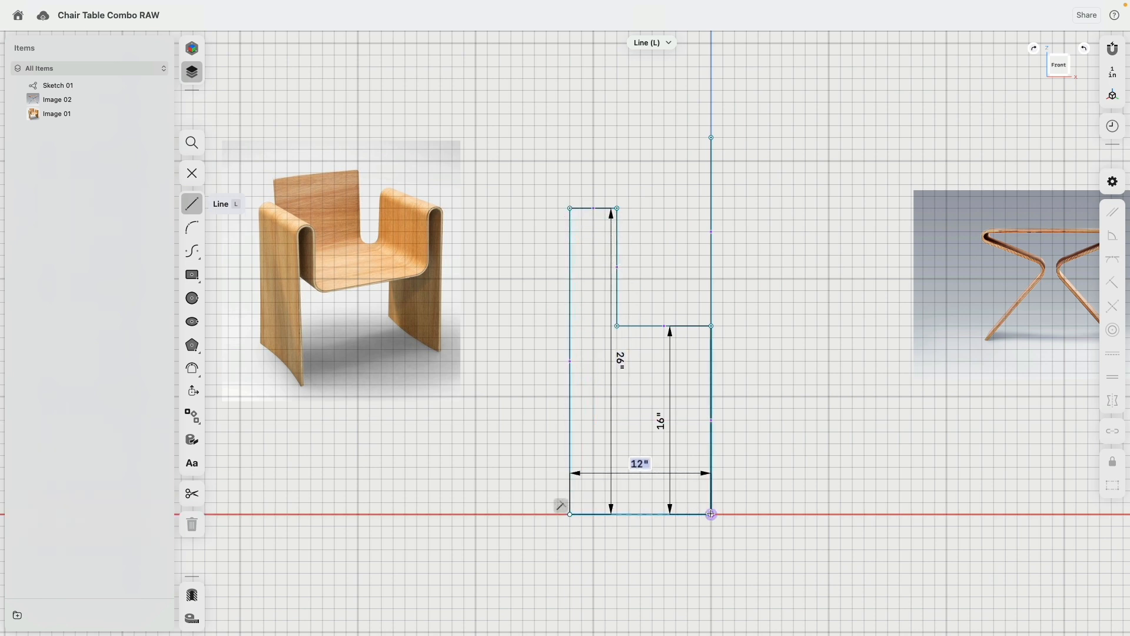
pyautogui.click(712, 515)
pyautogui.press('Escape')
pyautogui.press('Escape')
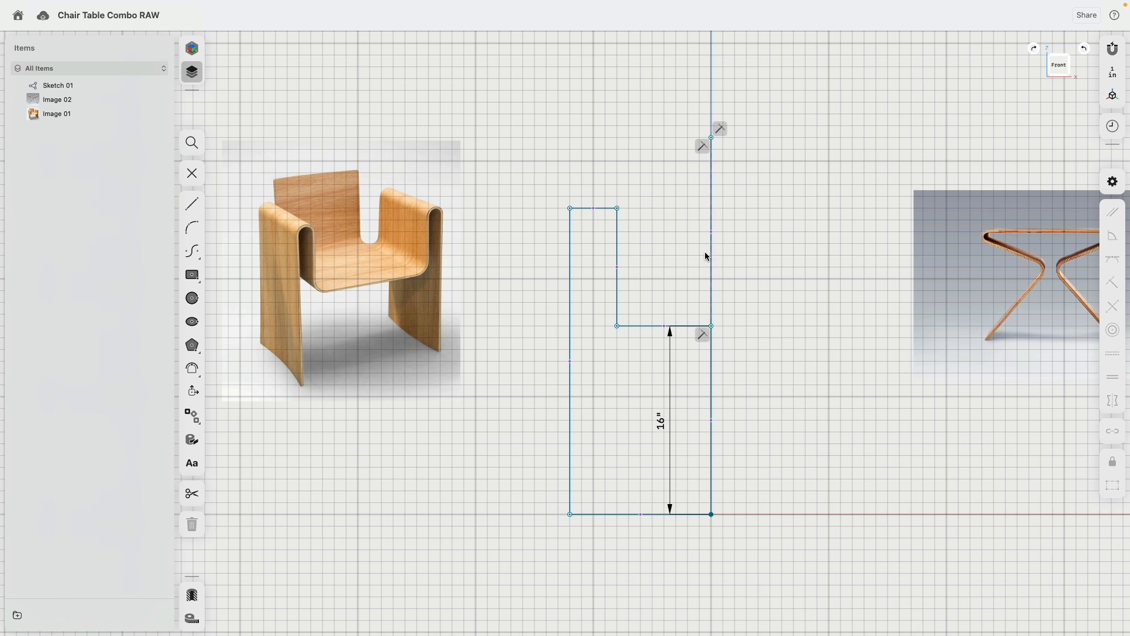
# Step: Delete the upper vertical line that extends above the seat on the Z axis
pyautogui.click(711, 256)
pyautogui.click(773, 271)
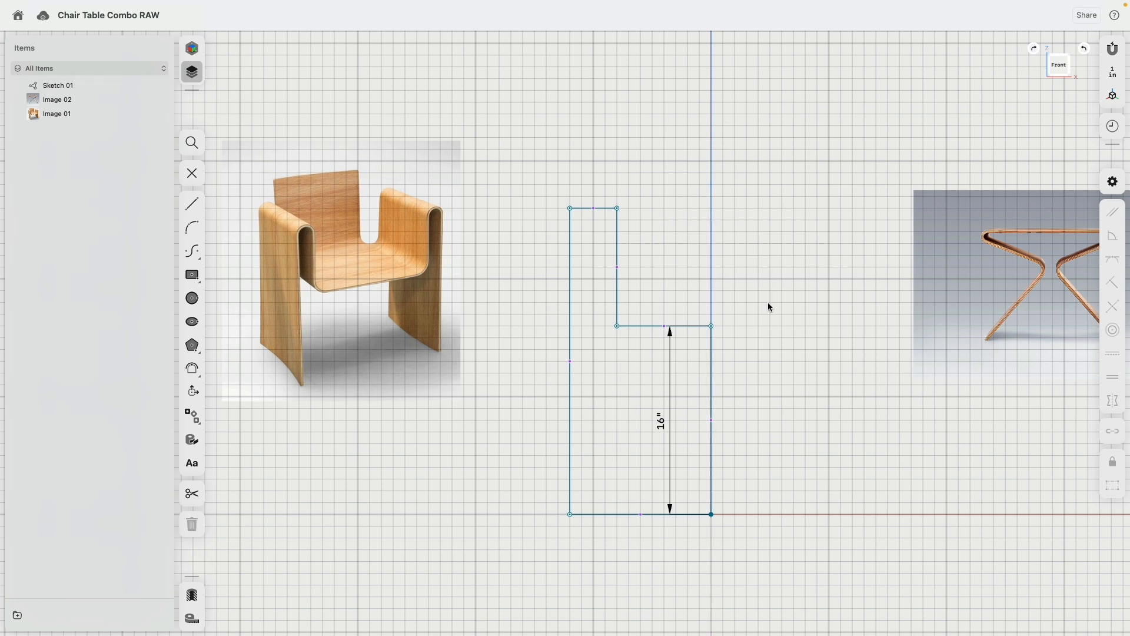
# Step: Apply the horizontal/vertical constraint to all six profile edges and place the 16-inch dimension outside the profile, beyond the Z axis
pyautogui.scroll(-5, 768, 302)
pyautogui.doubleClick(693, 291)
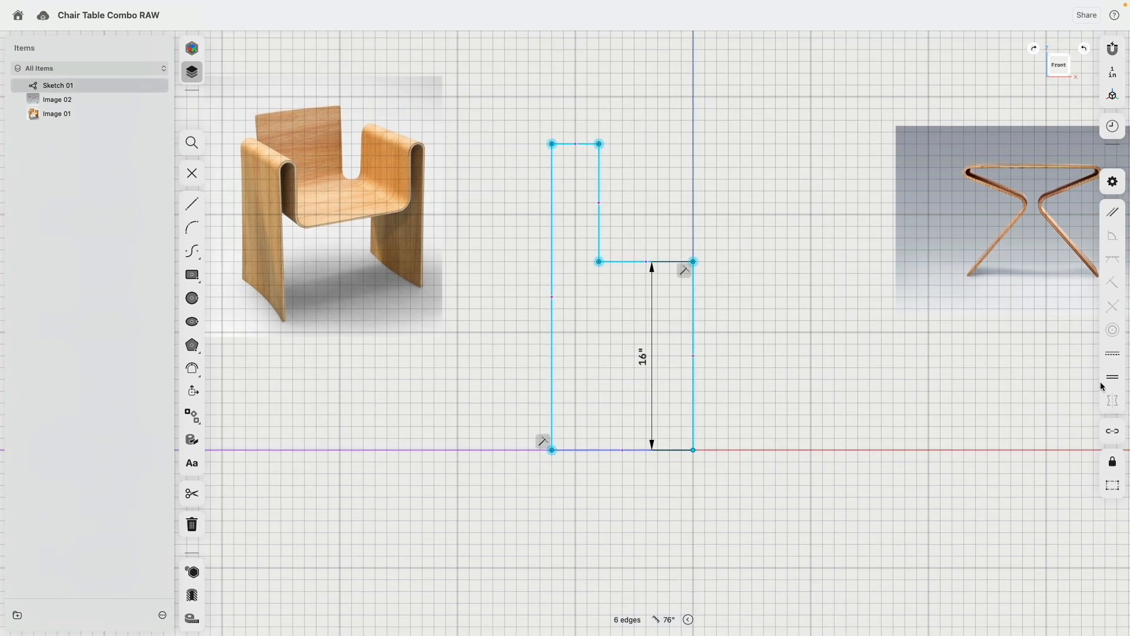
pyautogui.click(1112, 355)
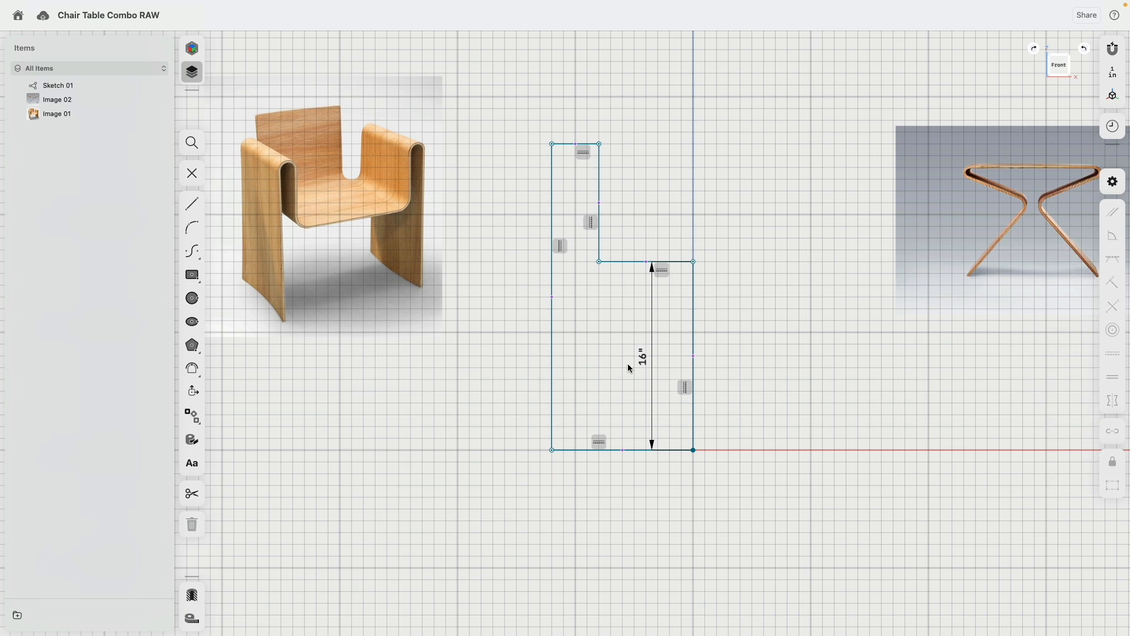
pyautogui.moveTo(631, 360); pyautogui.dragTo(739, 336)
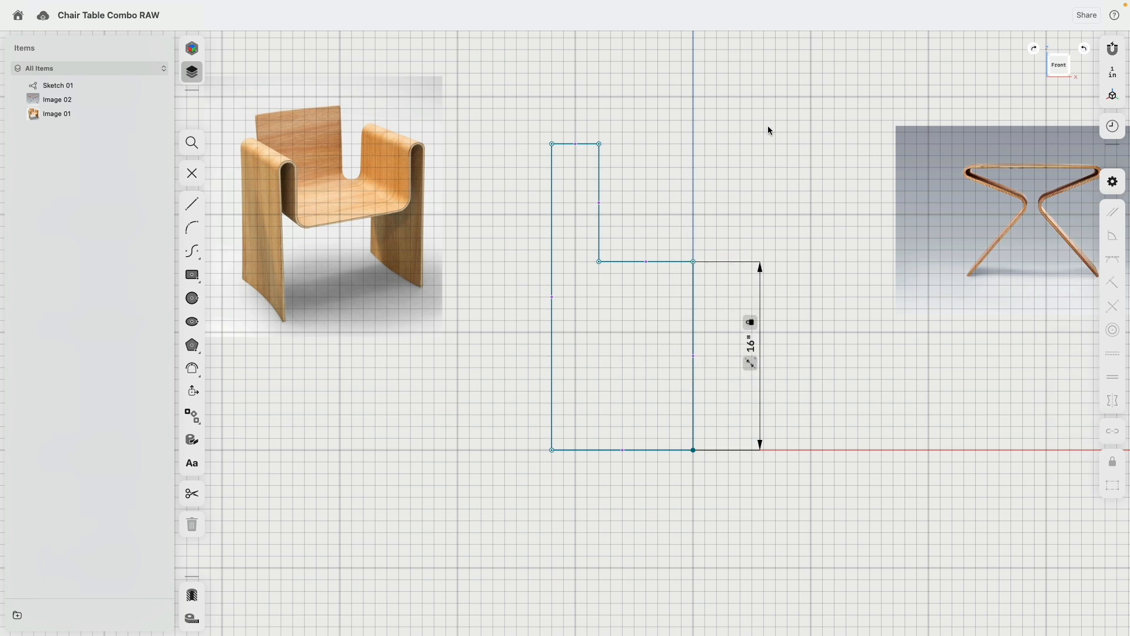
# Step: Extrude the closed half-chair profile symmetrically with a distance of 9 inches
pyautogui.moveTo(786, 129); pyautogui.dragTo(743, 193, button='right')
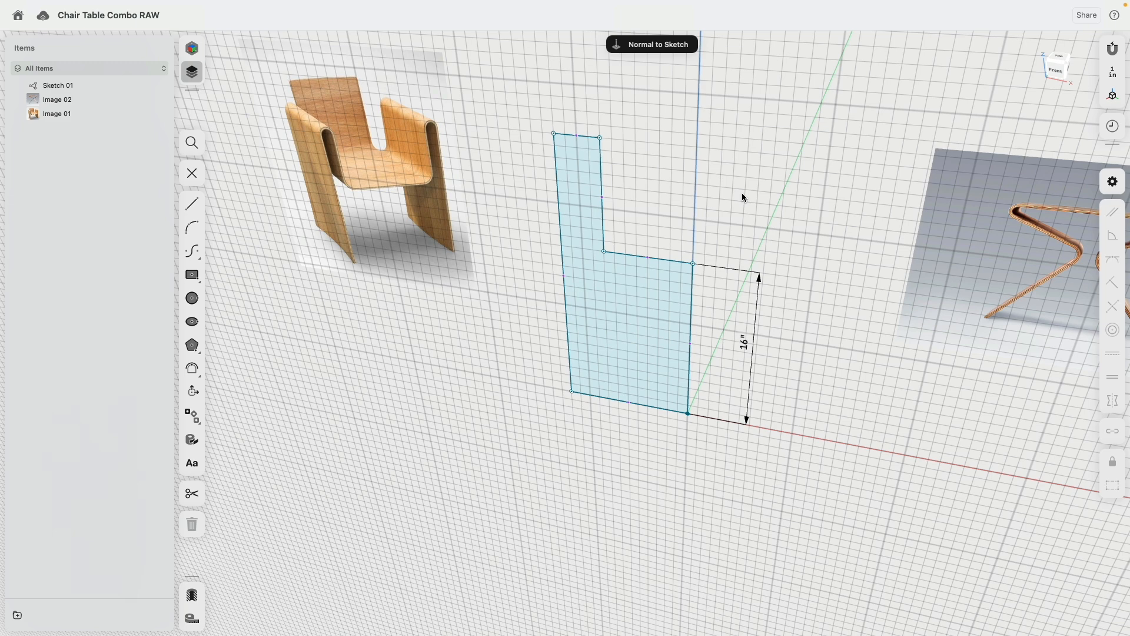
pyautogui.click(643, 328)
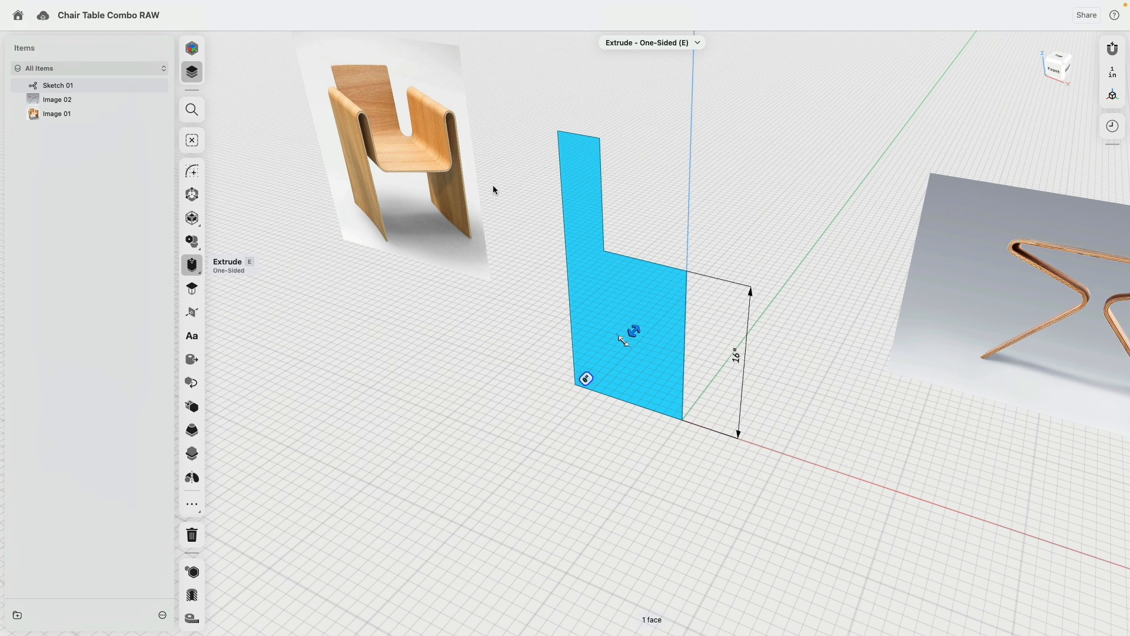
pyautogui.click(192, 265)
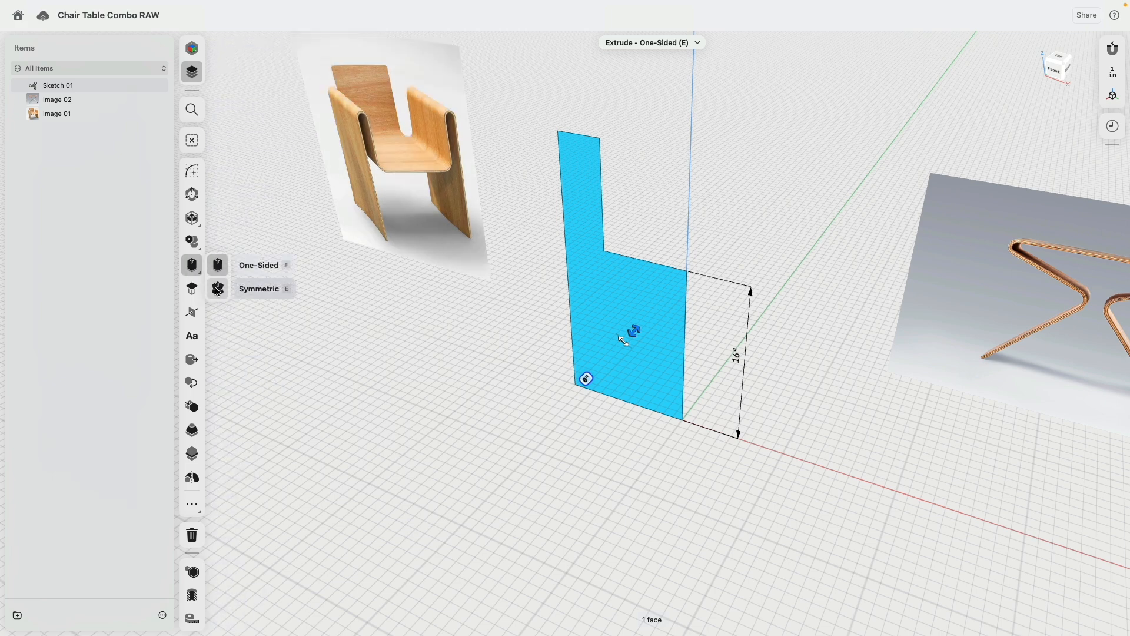
pyautogui.click(218, 290)
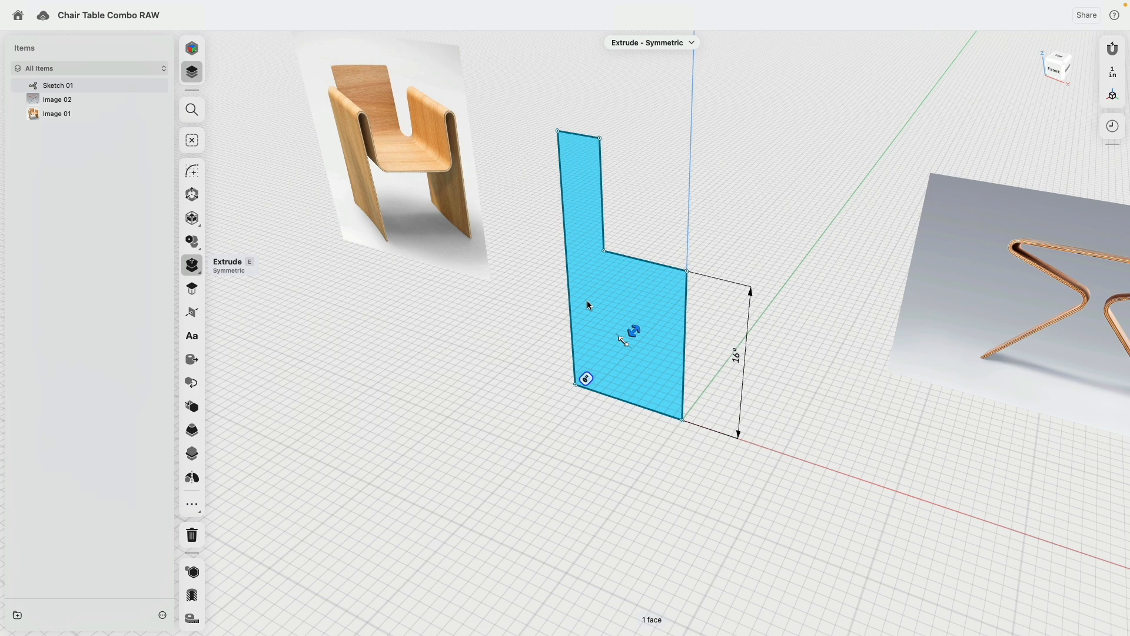
pyautogui.write('9')
pyautogui.press('Return')
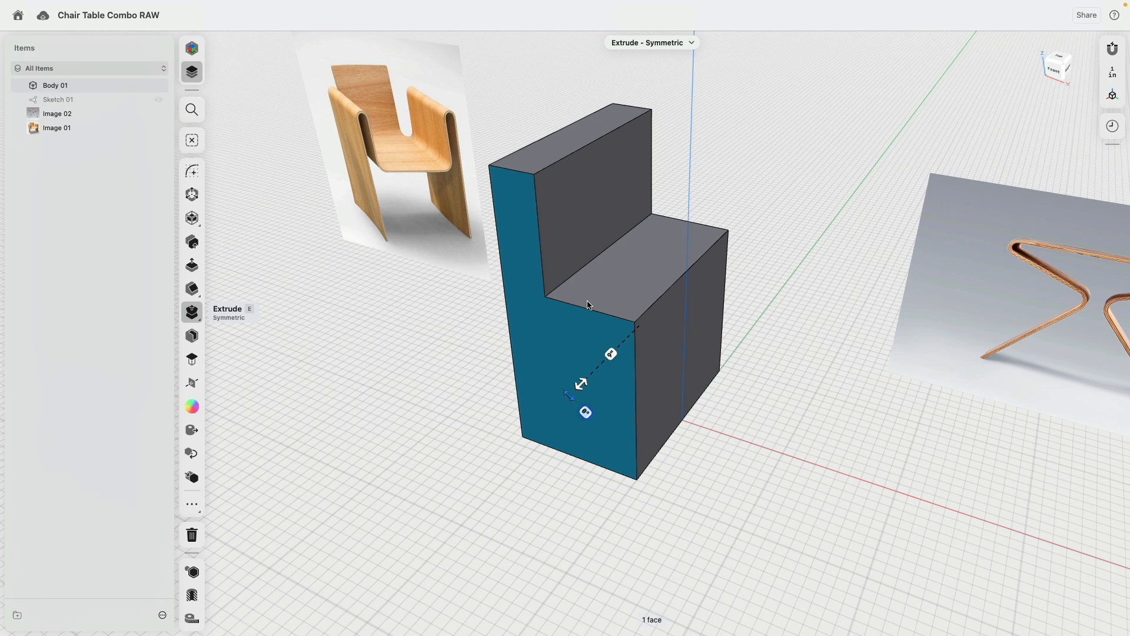
# Step: Change the symmetric extrusion's distance to 8.5 inches and check the length of the seat's center edge
pyautogui.click(653, 310)
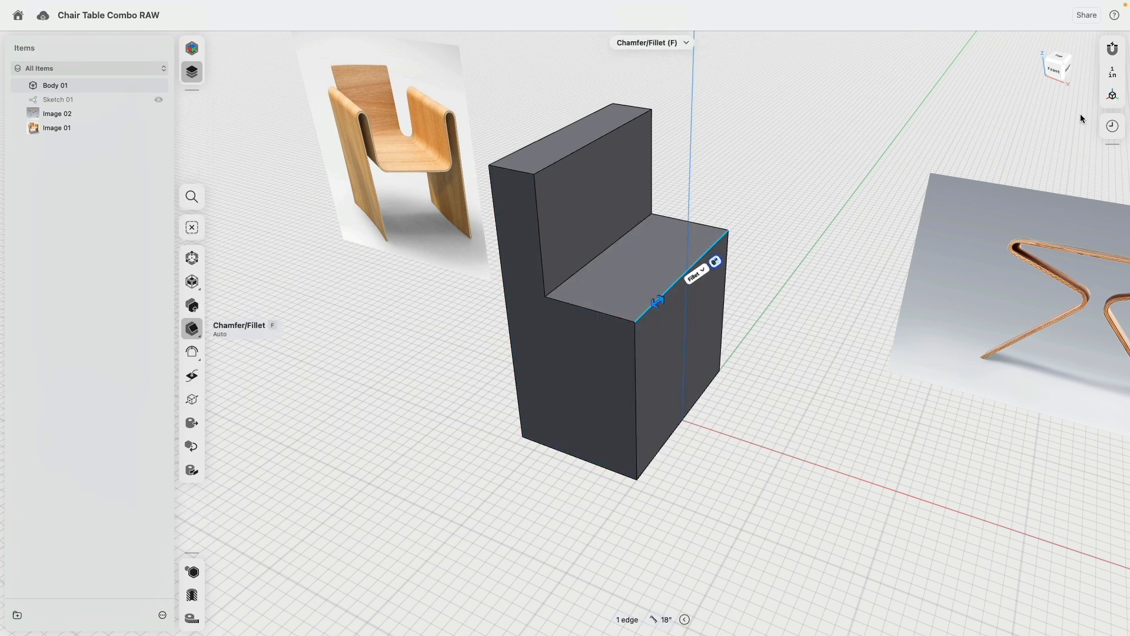
pyautogui.click(1113, 126)
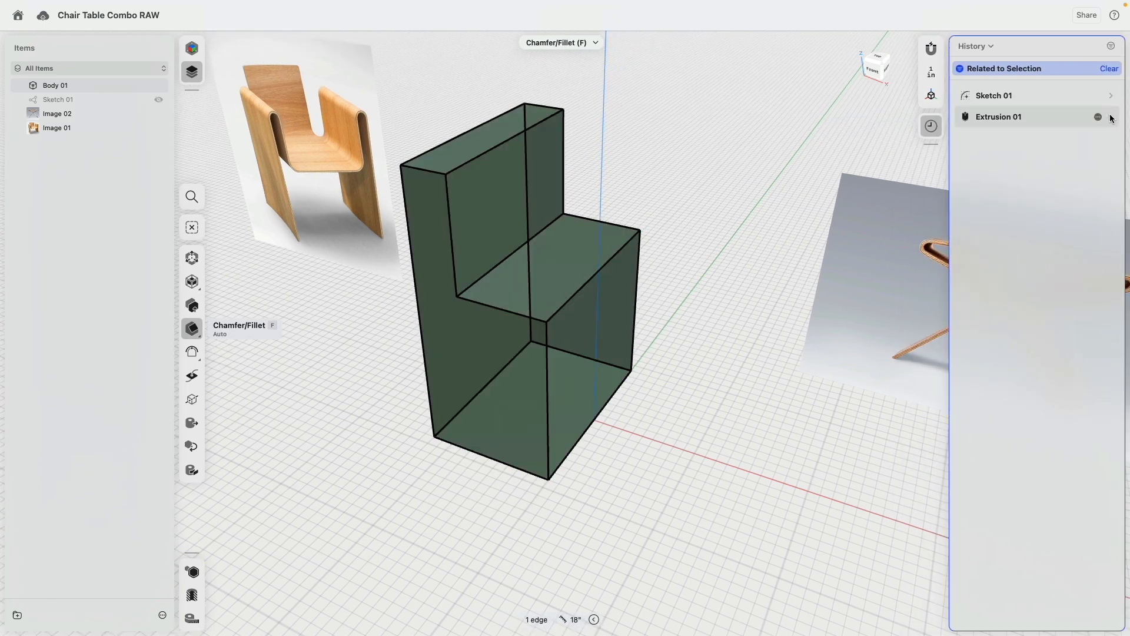
pyautogui.click(1112, 118)
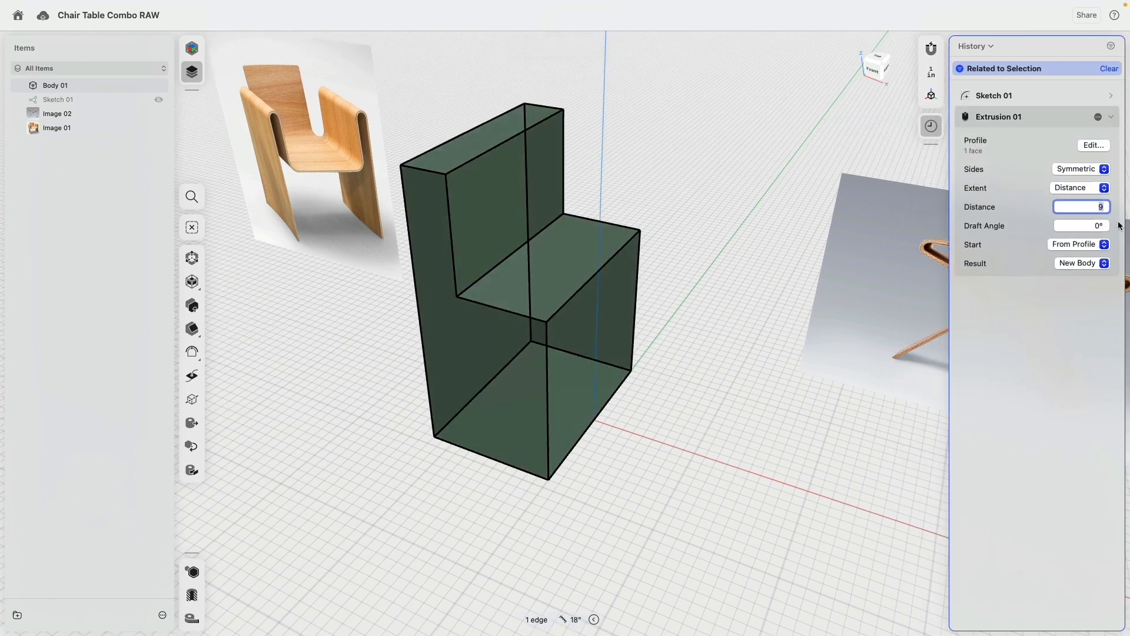
pyautogui.write('8.5')
pyautogui.press('Return')
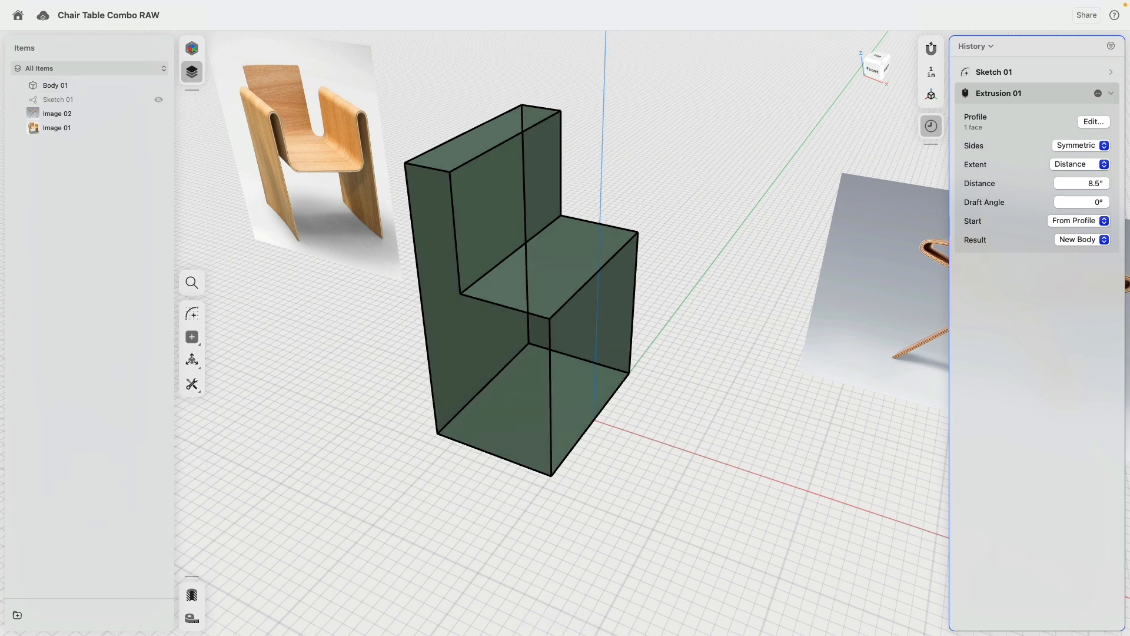
pyautogui.click(576, 299)
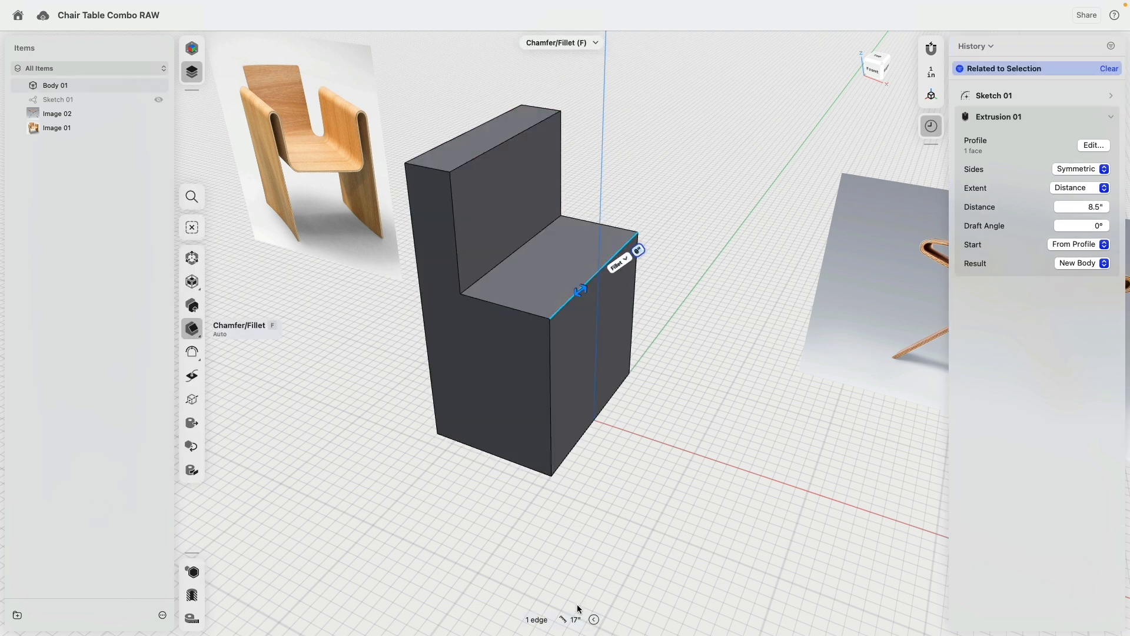
pyautogui.click(728, 229)
# Step: Fillet the two long upper edges of the armrest with a 2-inch radius
pyautogui.moveTo(683, 186); pyautogui.dragTo(698, 179, button='right')
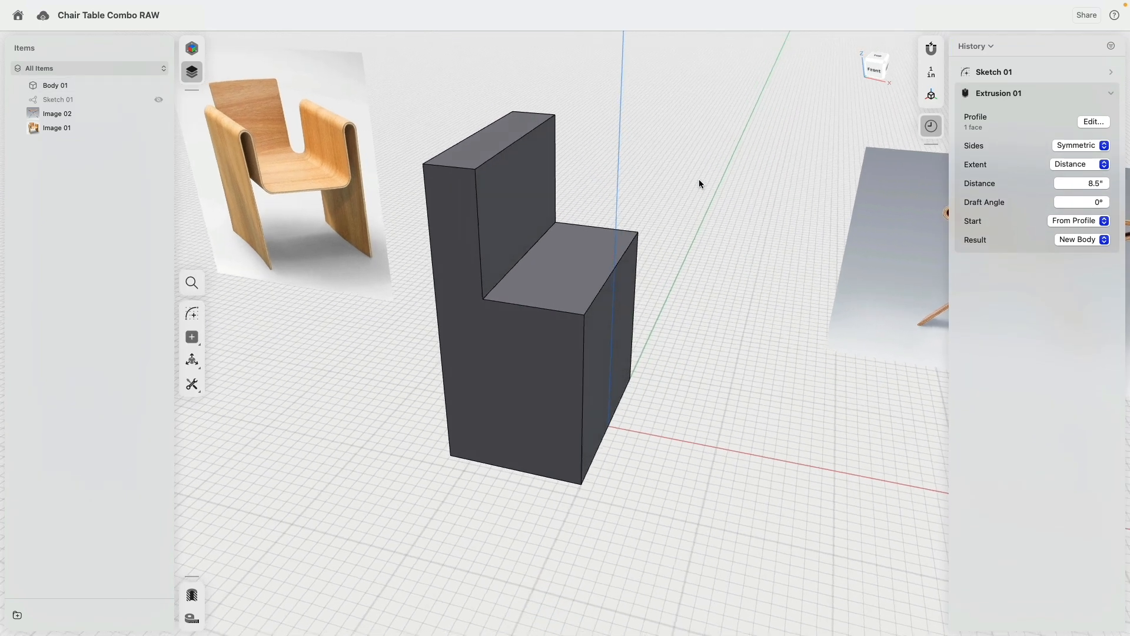
pyautogui.click(450, 164)
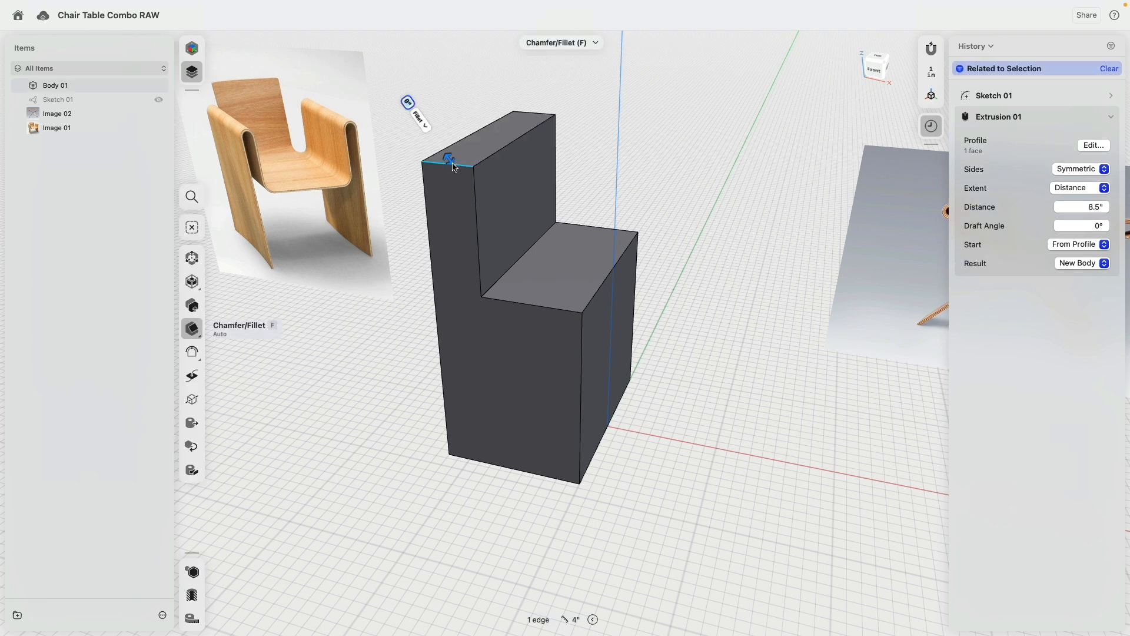
pyautogui.click(426, 180)
pyautogui.click(474, 192)
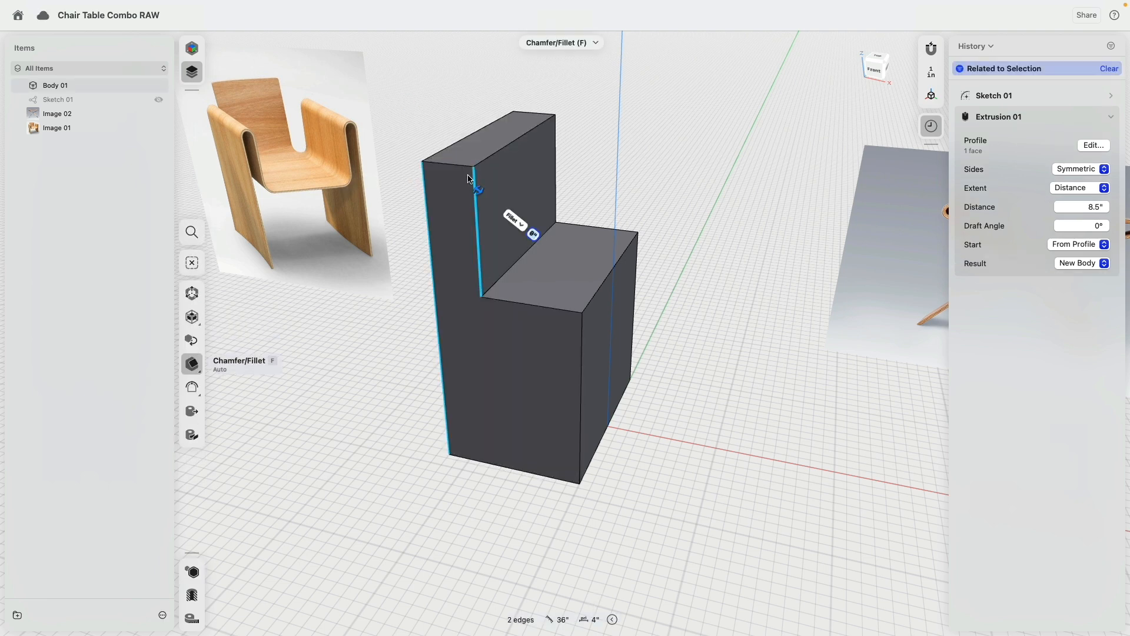
pyautogui.click(463, 164)
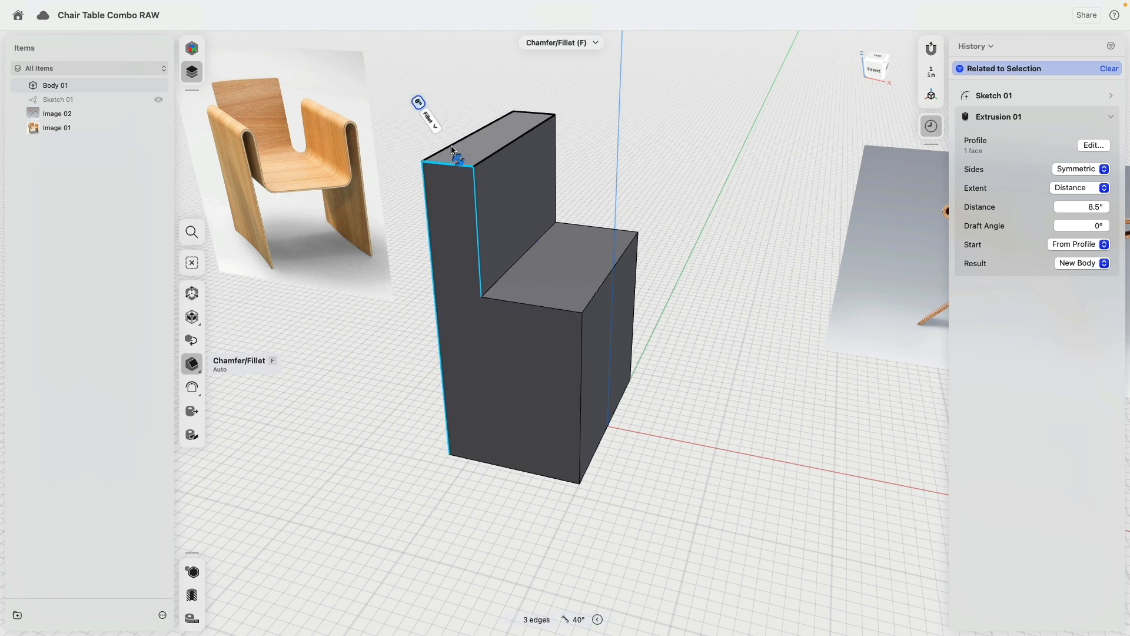
pyautogui.click(451, 145)
pyautogui.click(544, 121)
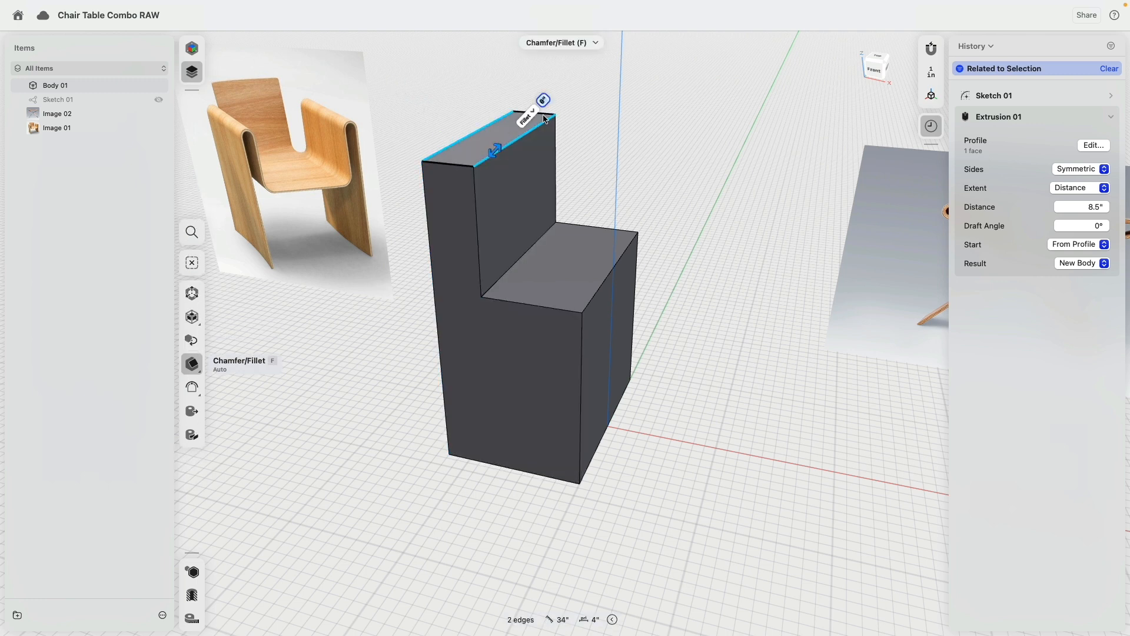
pyautogui.write('2')
pyautogui.press('Return')
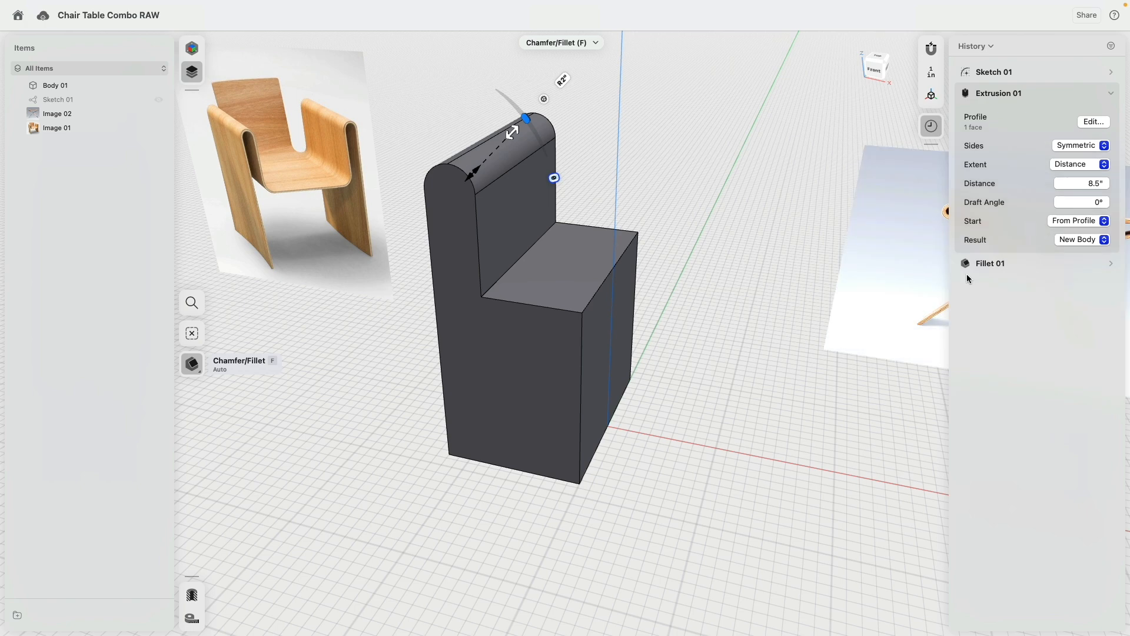
# Step: Add the inner corner edge between the armrest and the seat to the existing 2-inch fillet
pyautogui.click(1109, 264)
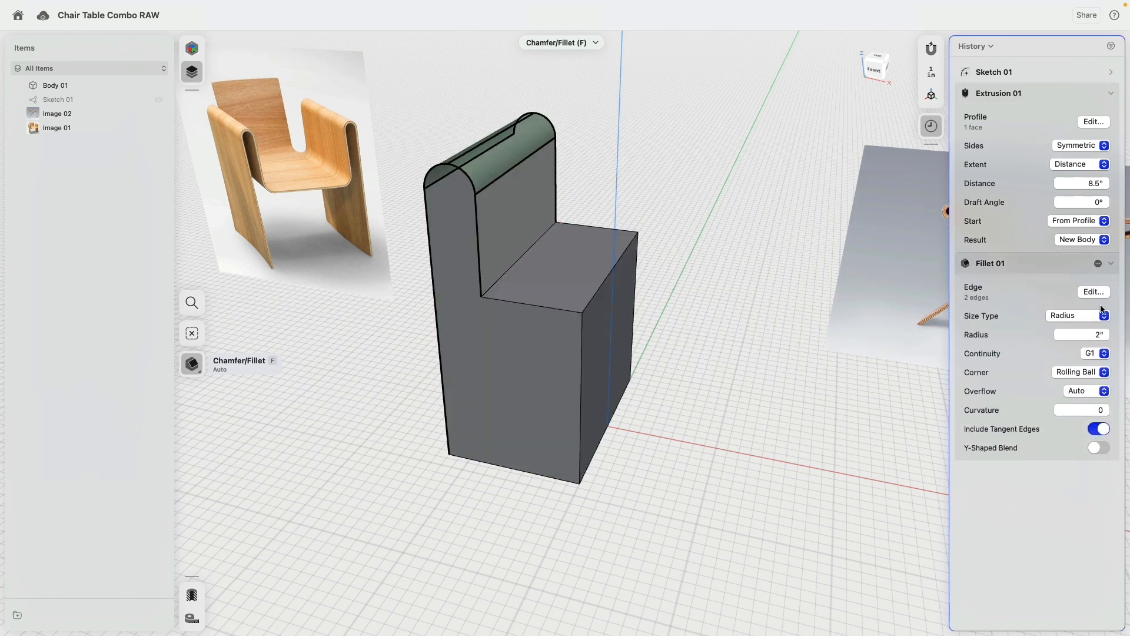
pyautogui.click(1093, 292)
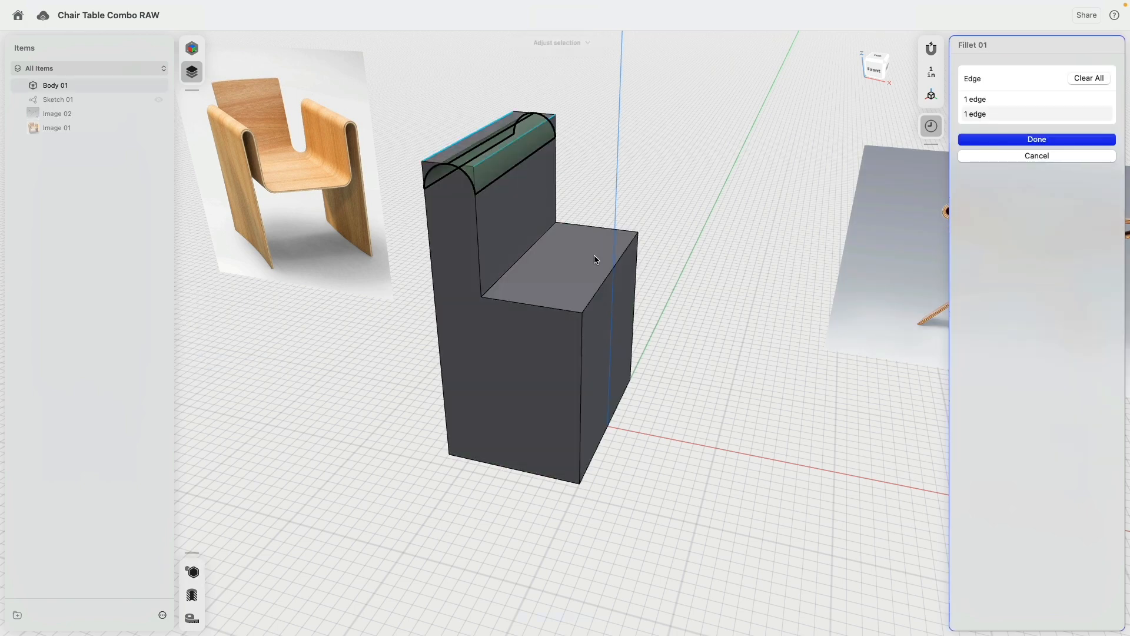
pyautogui.click(533, 246)
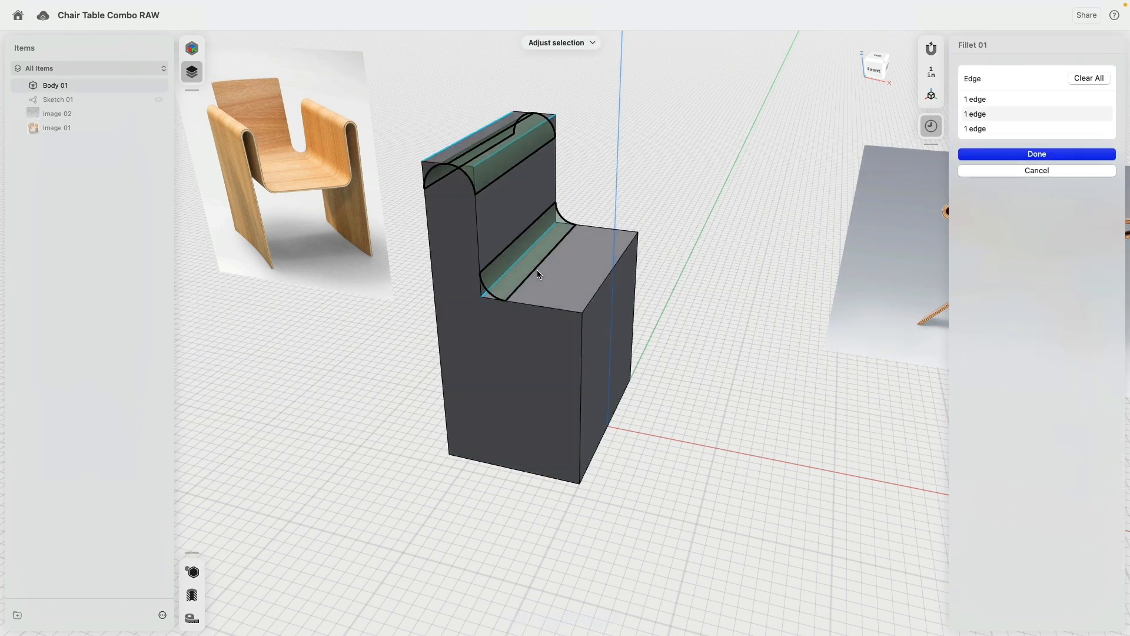
pyautogui.click(989, 153)
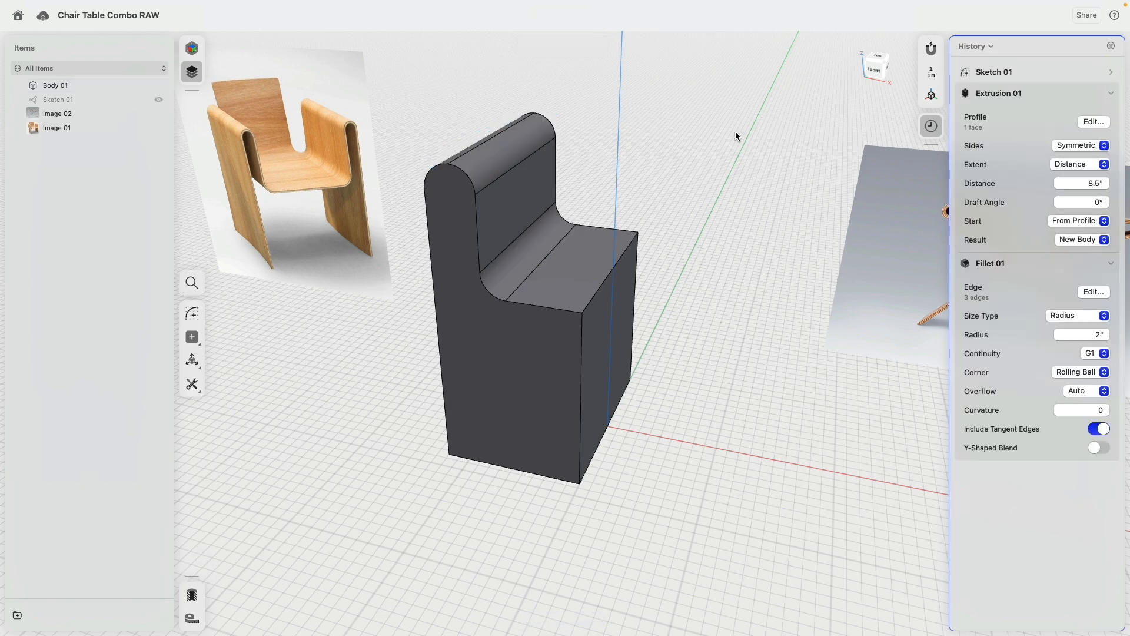
# Step: Show Sketch 01 and set the length of its horizontal seat line to 10 inches
pyautogui.click(595, 228)
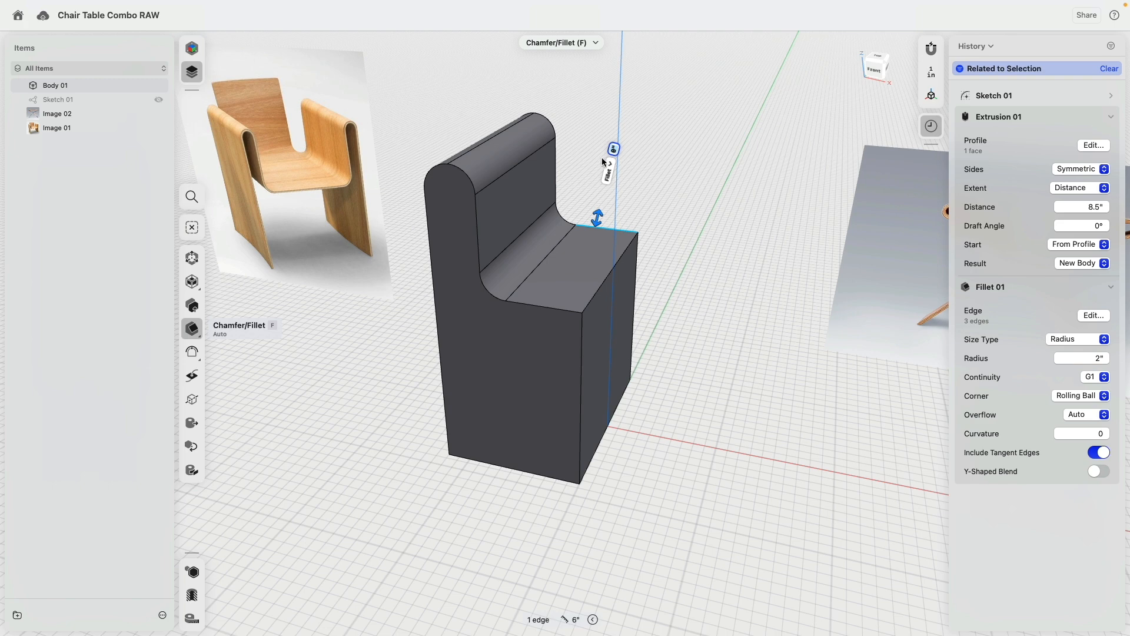
pyautogui.click(157, 100)
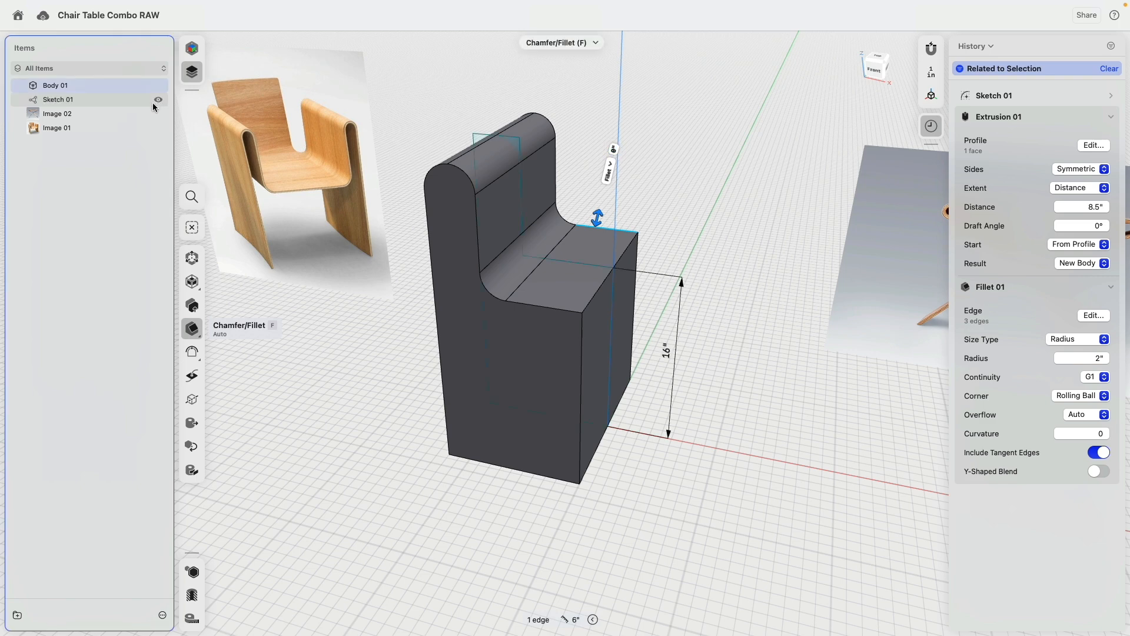
pyautogui.click(58, 100)
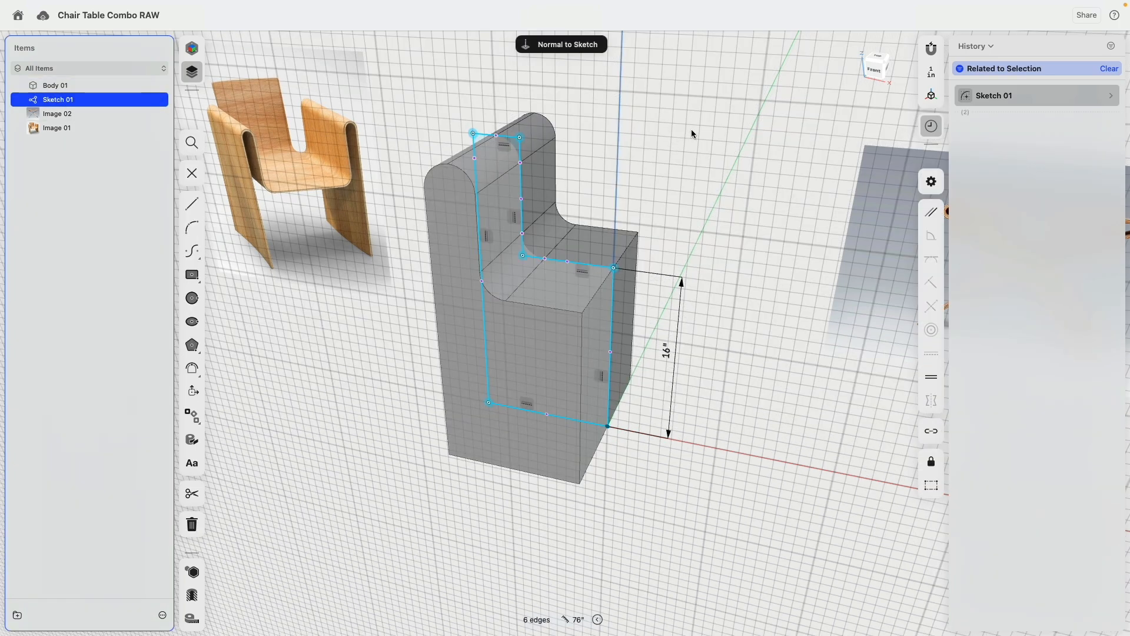
pyautogui.click(599, 255)
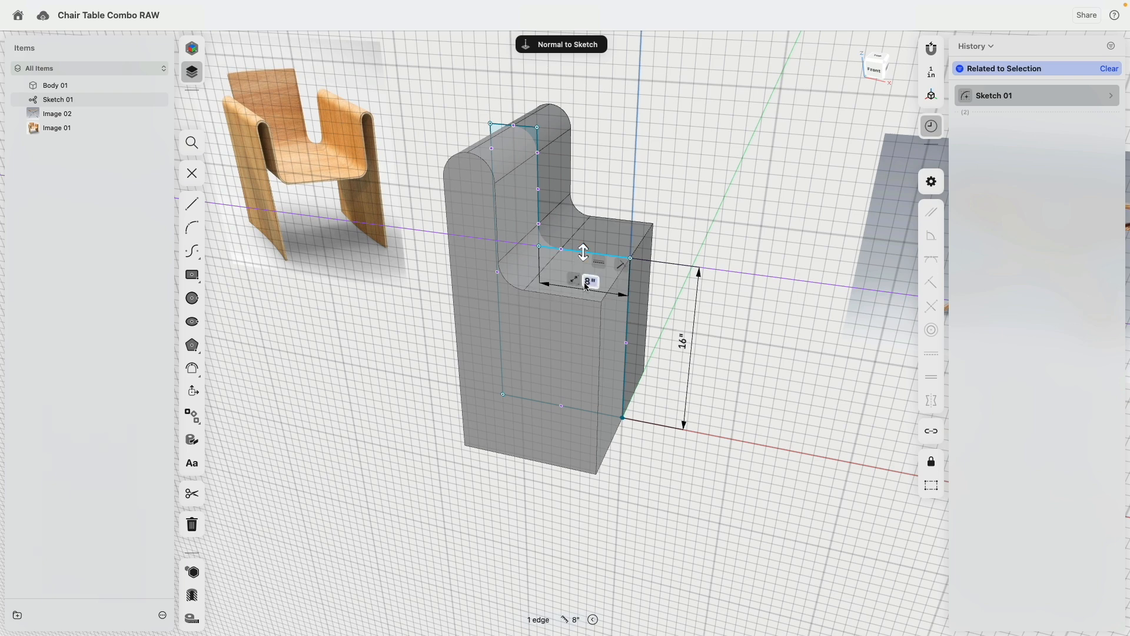
pyautogui.write('10')
pyautogui.press('Return')
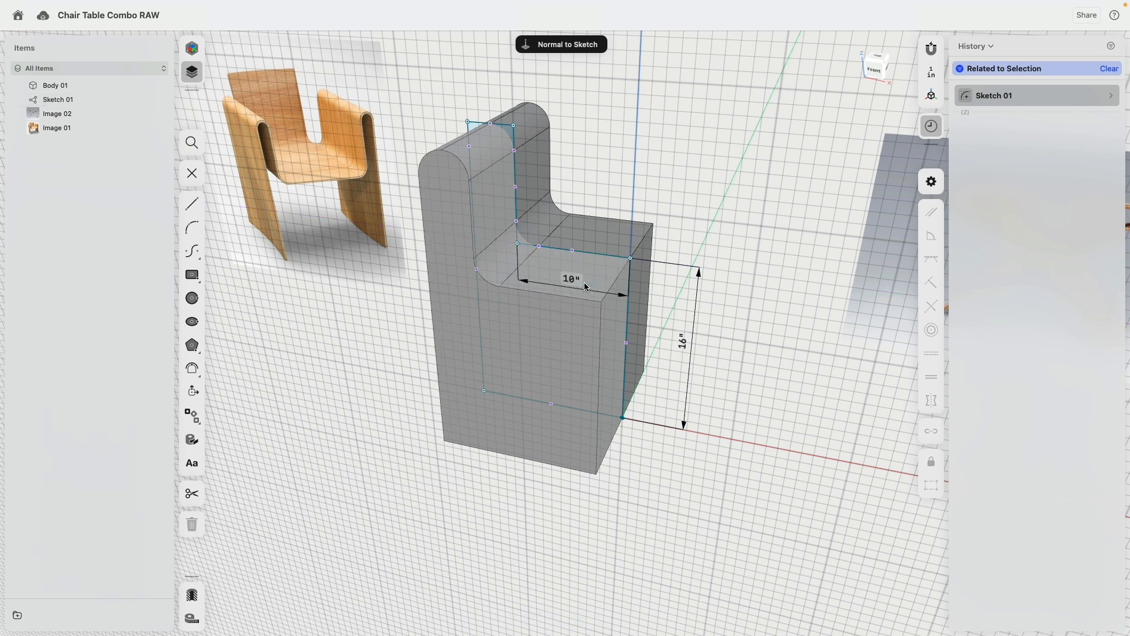
# Step: Place dimensions for the armrest's inner vertical line and its top line outside the profile, and hide Sketch 01
pyautogui.click(503, 129)
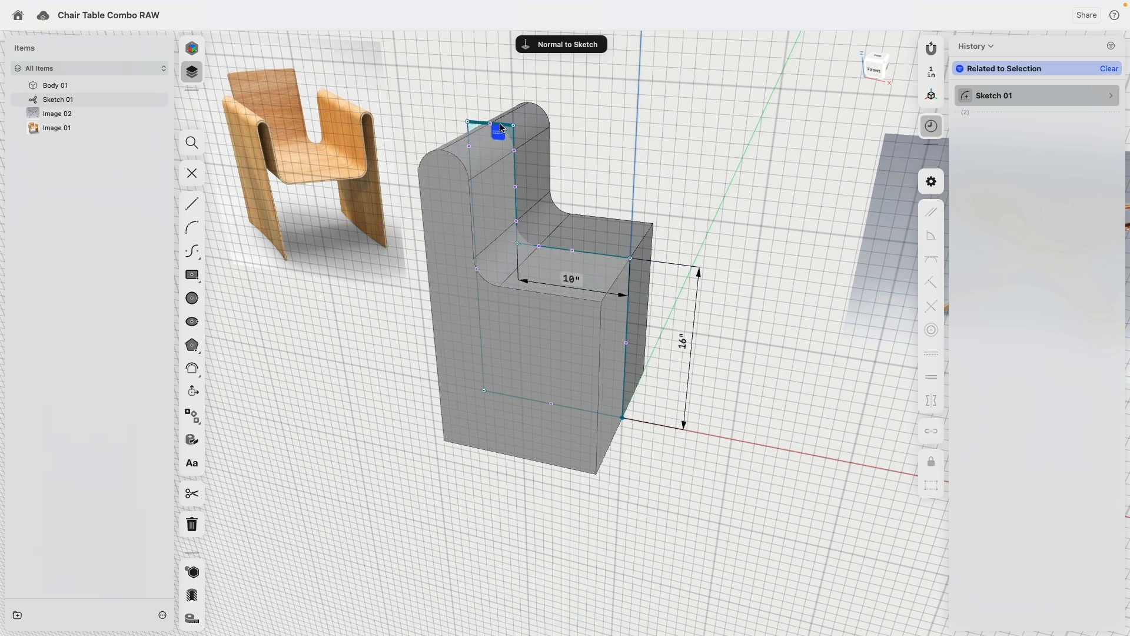
pyautogui.click(477, 122)
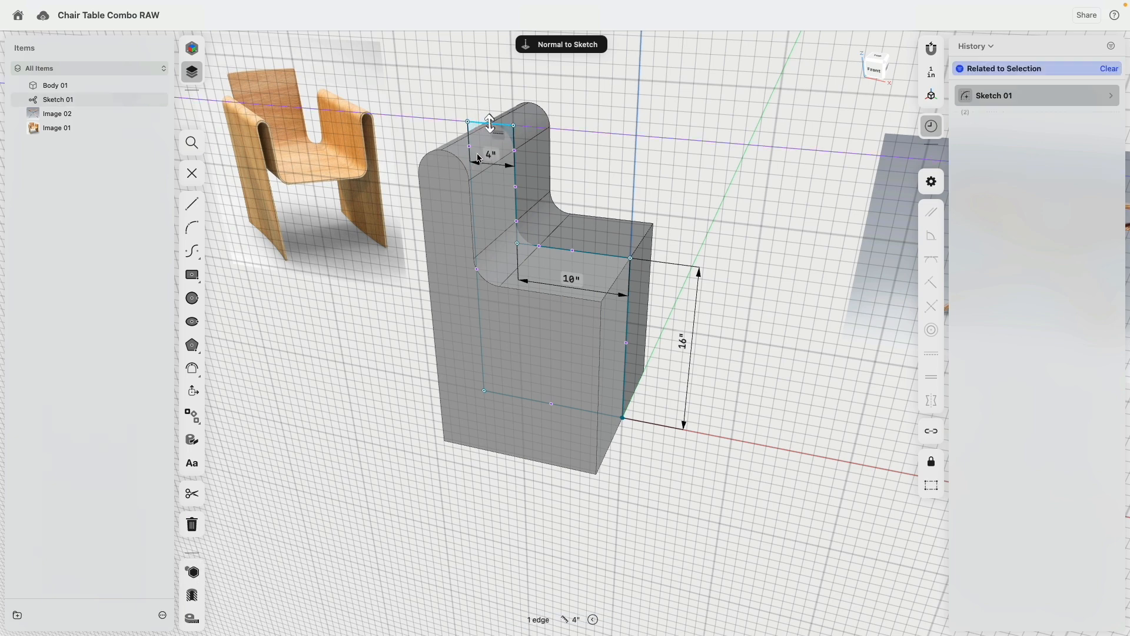
pyautogui.click(516, 170)
pyautogui.moveTo(469, 177); pyautogui.dragTo(561, 181)
pyautogui.moveTo(652, 141)
pyautogui.mouseDown(button='right')
pyautogui.moveTo(671, 121)
pyautogui.moveTo(596, 158)
pyautogui.mouseUp(button='right')
pyautogui.click(573, 149)
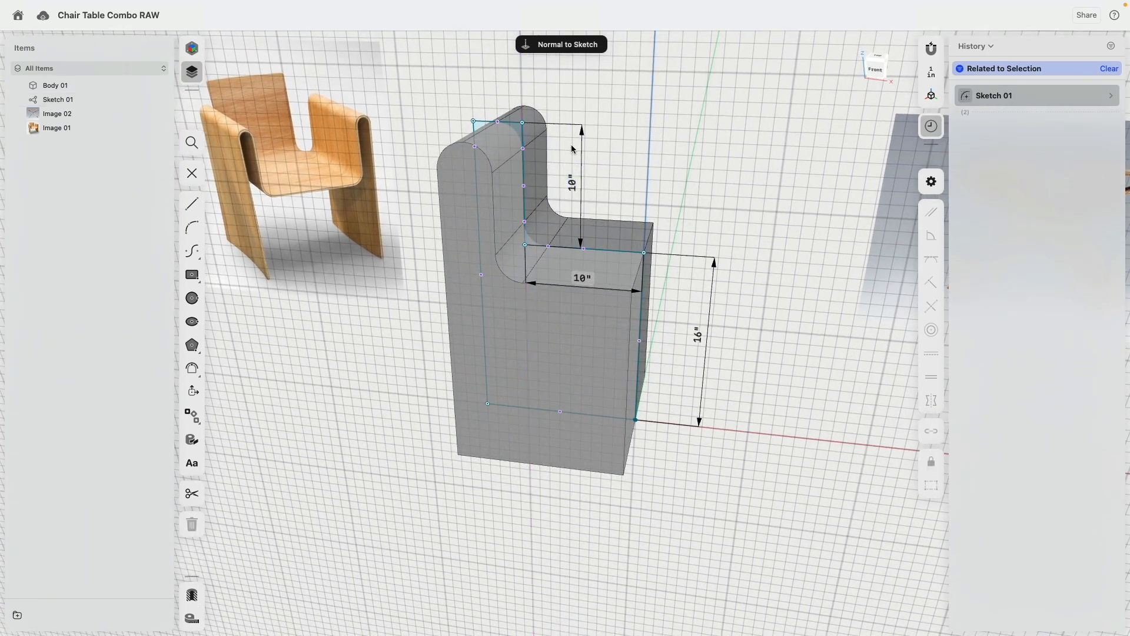
pyautogui.click(492, 122)
pyautogui.moveTo(498, 157); pyautogui.dragTo(482, 86)
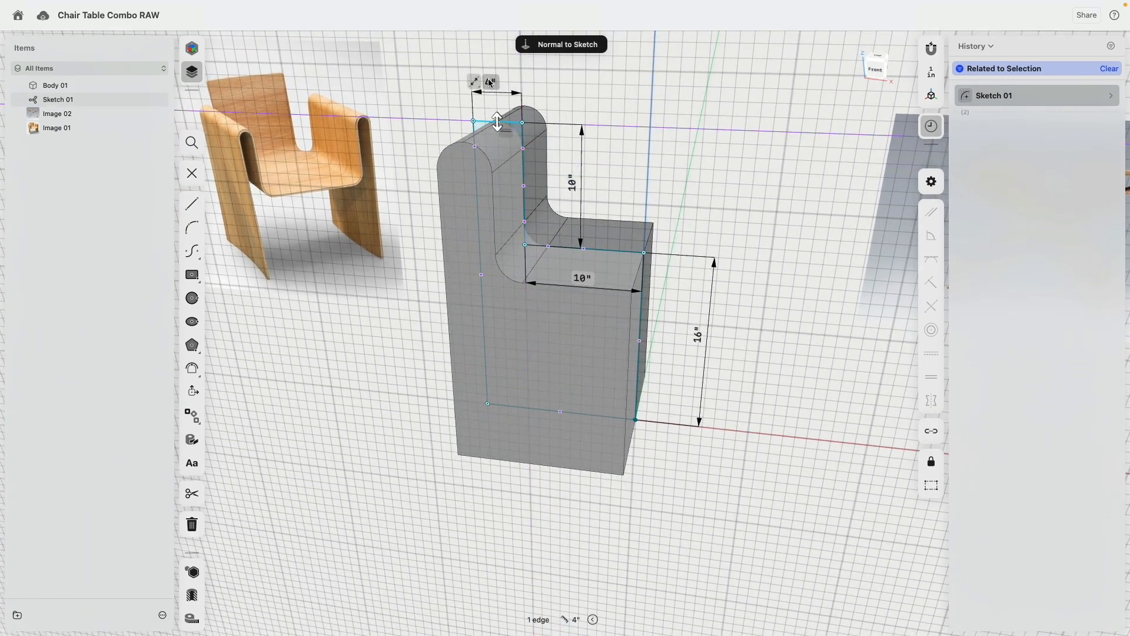
pyautogui.click(643, 118)
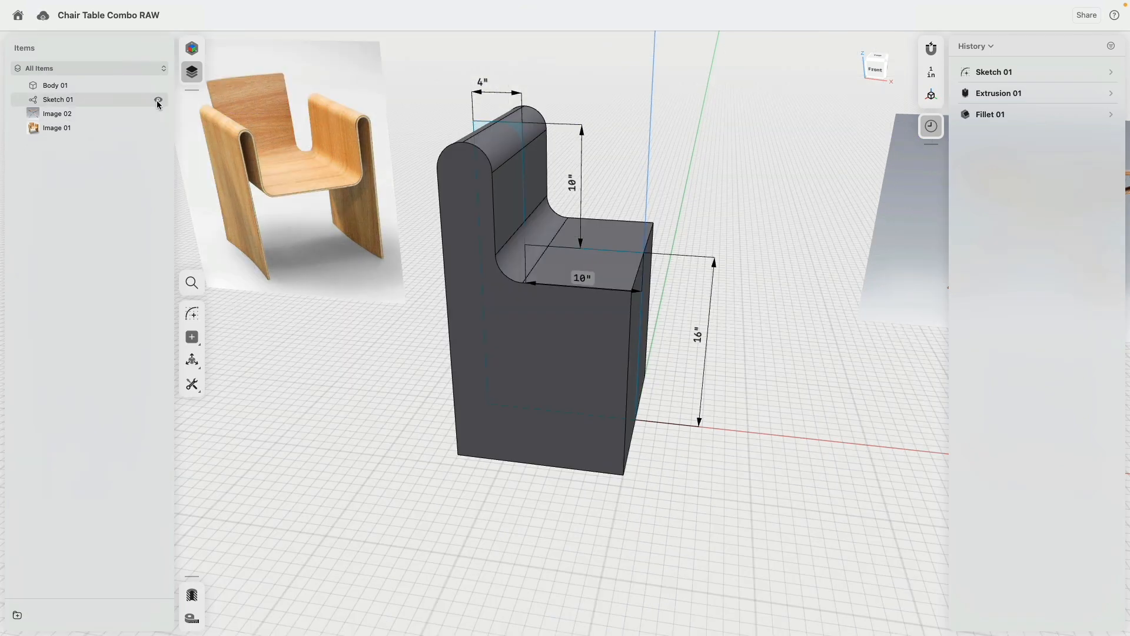
pyautogui.click(158, 101)
# Step: Shell the half-chair body to a 0.75-inch thickness, removing the front, back, bottom and seat-end side faces
pyautogui.click(535, 384)
pyautogui.moveTo(535, 383); pyautogui.dragTo(630, 351, button='right')
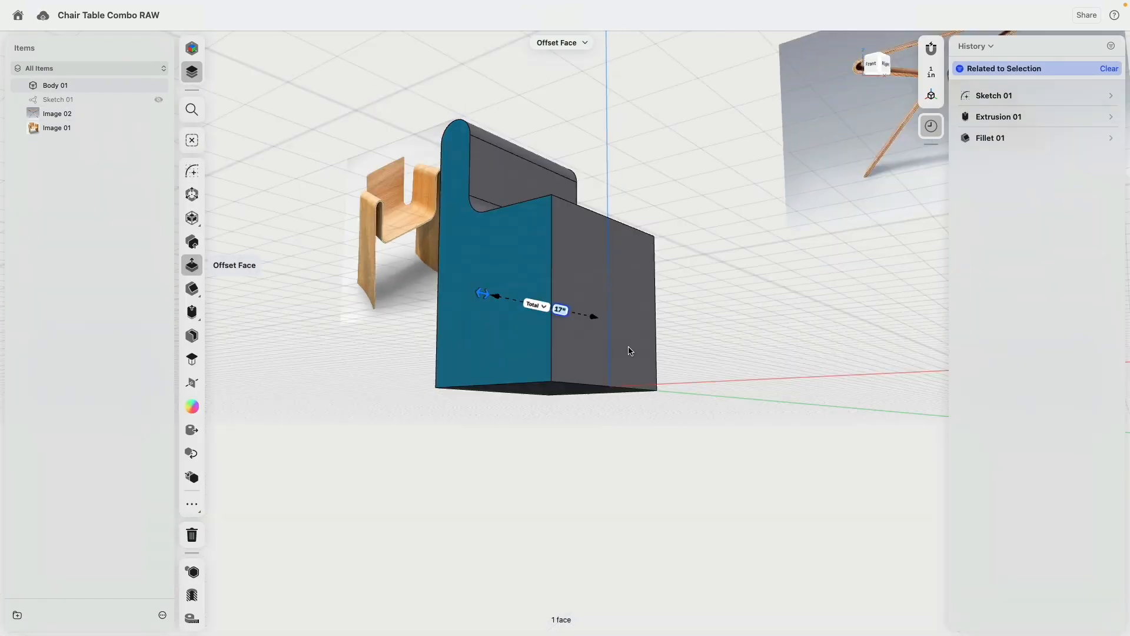
pyautogui.scroll(-10, 629, 351)
pyautogui.click(616, 334)
pyautogui.click(561, 395)
pyautogui.hscroll(3, 688, 367)
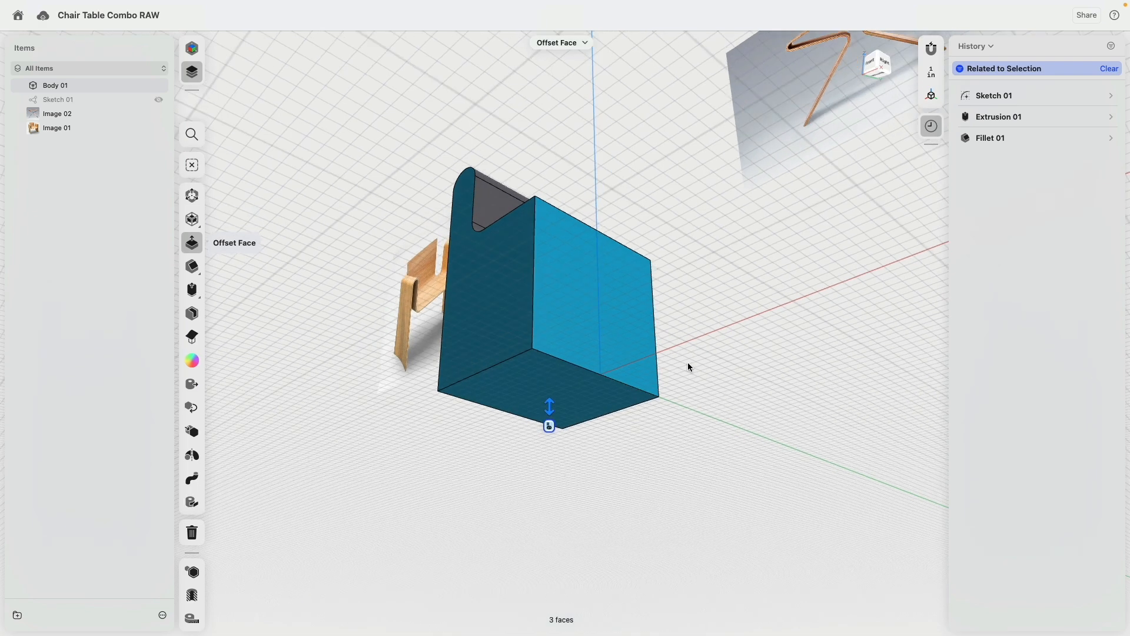
pyautogui.scroll(8, 688, 367)
pyautogui.hscroll(-6, 669, 371)
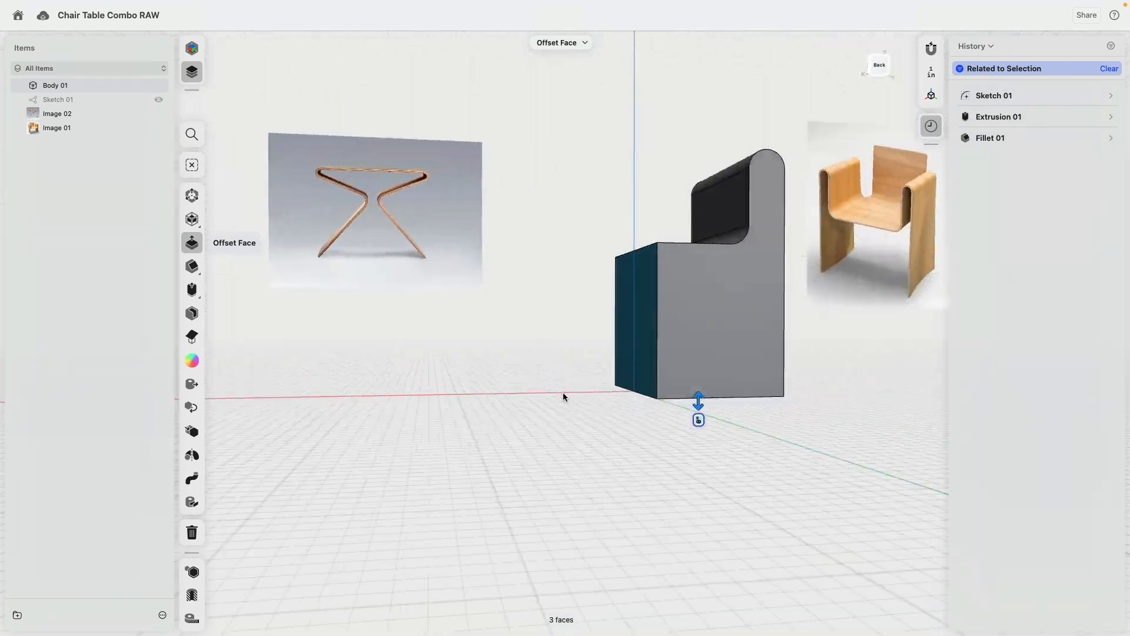
pyautogui.click(692, 307)
pyautogui.click(192, 313)
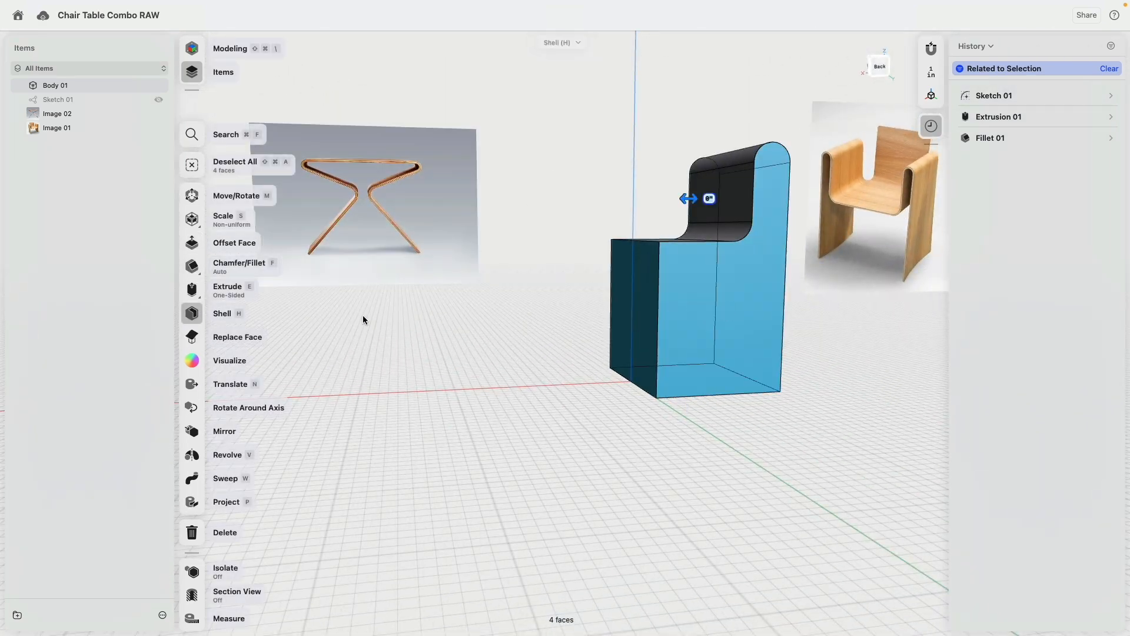
pyautogui.write('75')
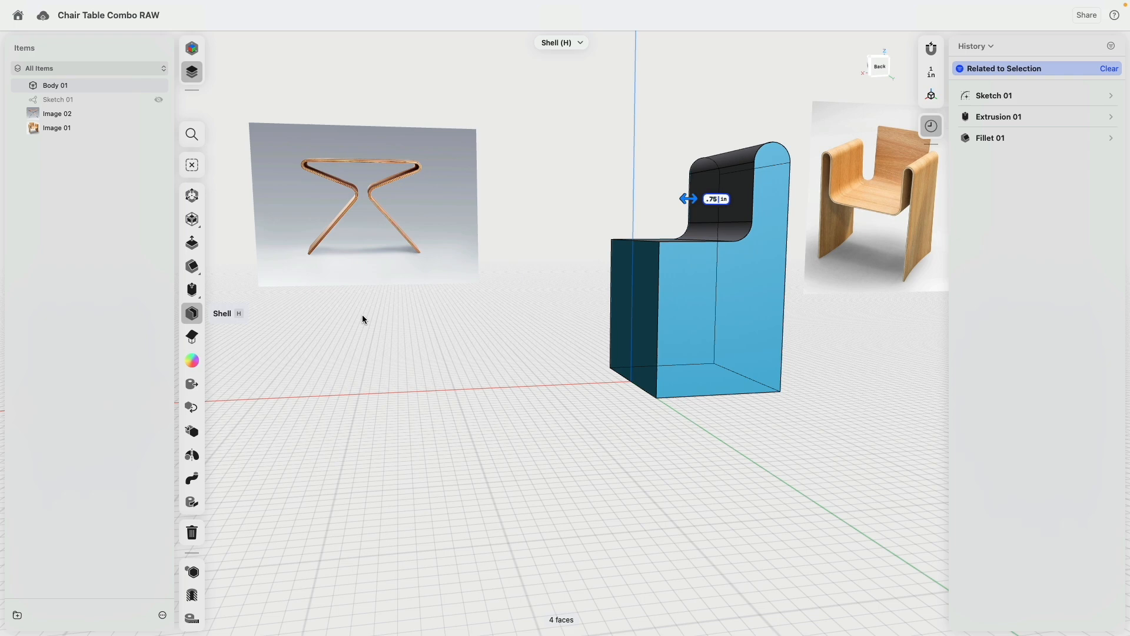
pyautogui.press('Return')
# Step: Offset the bottom face of the outer leg upward, leaving only a short stub below the armrest's curve
pyautogui.hscroll(-8, 638, 147)
pyautogui.hscroll(-10, 637, 147)
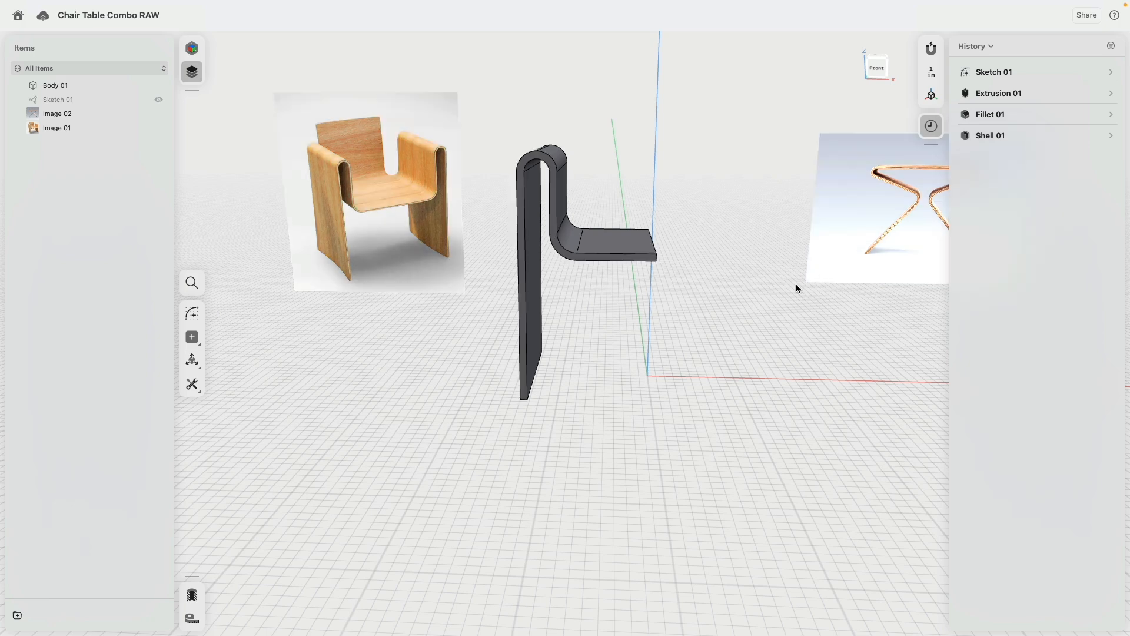
pyautogui.hscroll(-5, 453, 320)
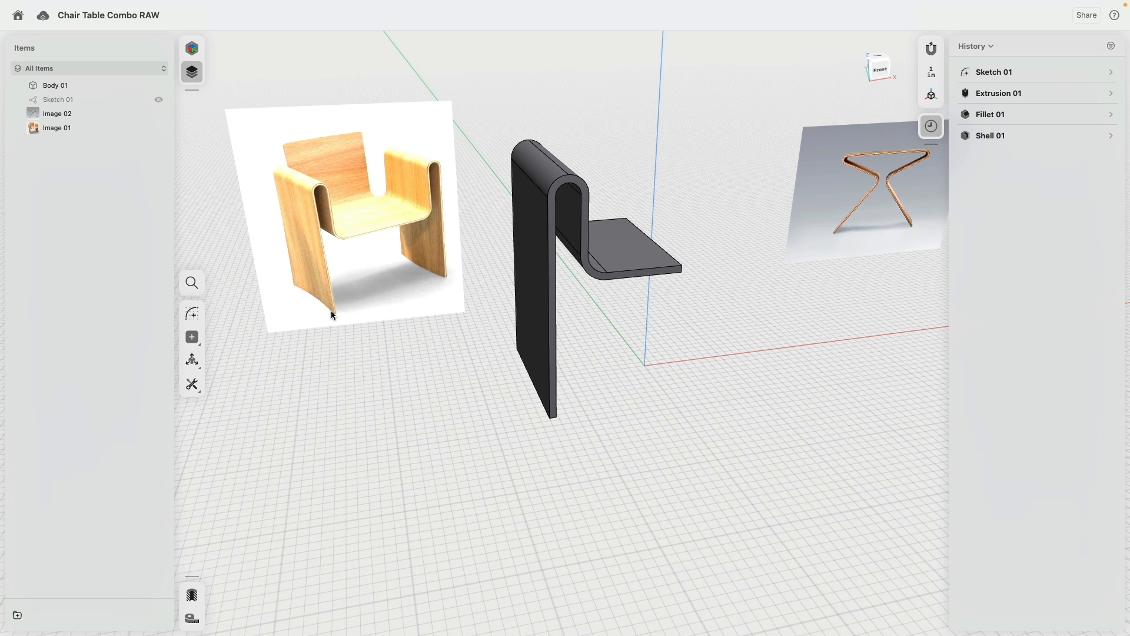
pyautogui.scroll(-5, 588, 366)
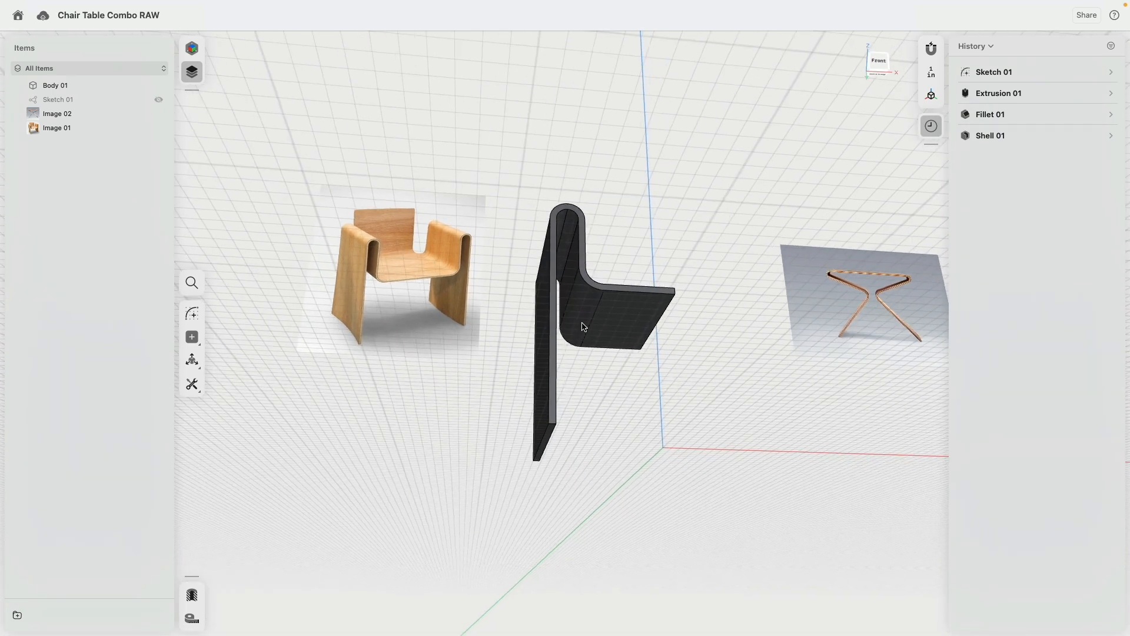
pyautogui.scroll(-1, 581, 323)
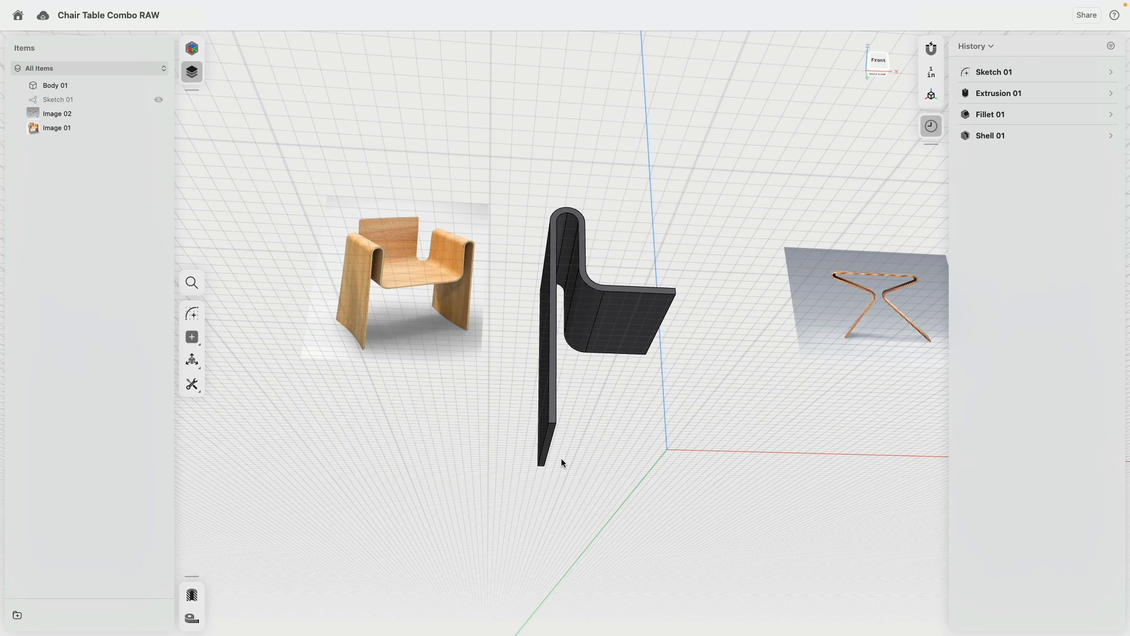
pyautogui.scroll(-2, 561, 458)
pyautogui.click(552, 445)
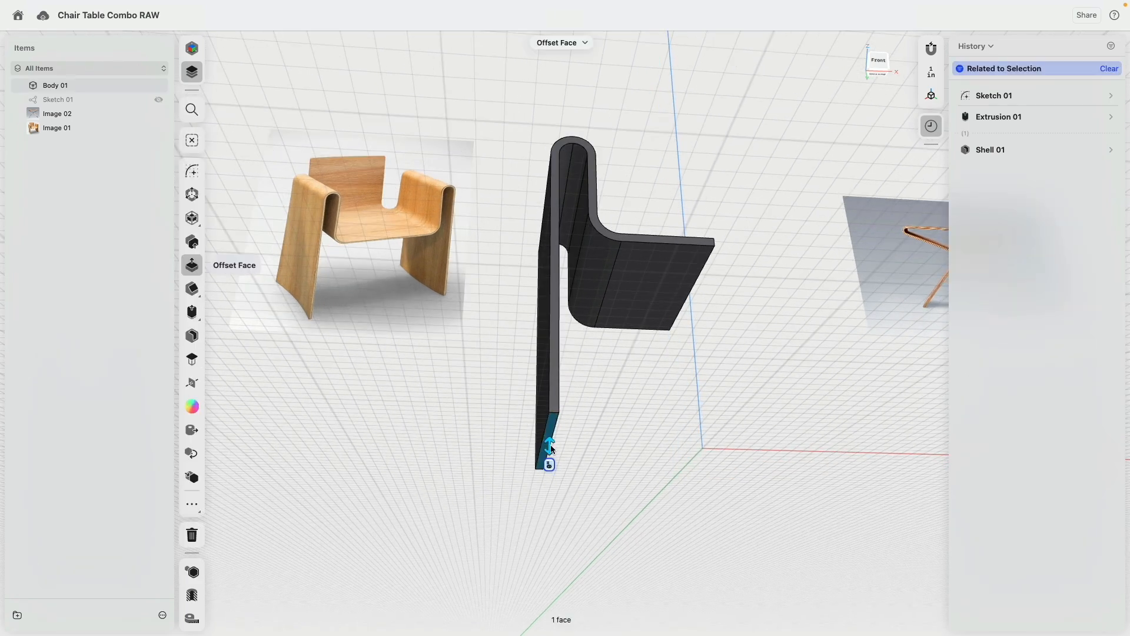
pyautogui.moveTo(552, 448); pyautogui.dragTo(557, 195)
pyautogui.scroll(6, 605, 292)
pyautogui.scroll(-2, 606, 293)
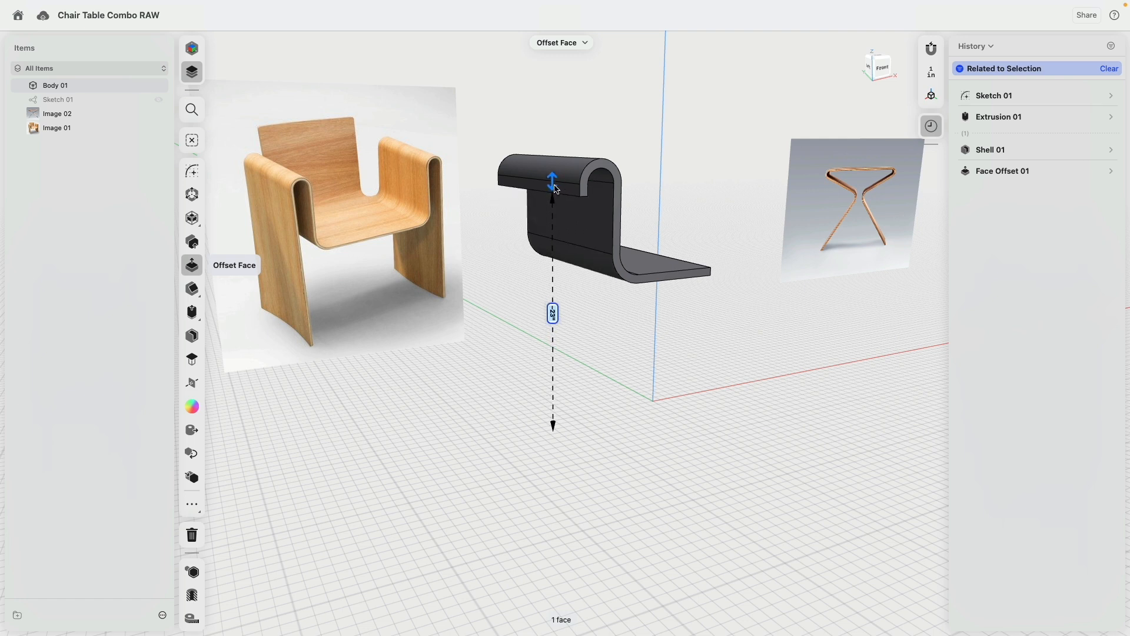
pyautogui.click(570, 197)
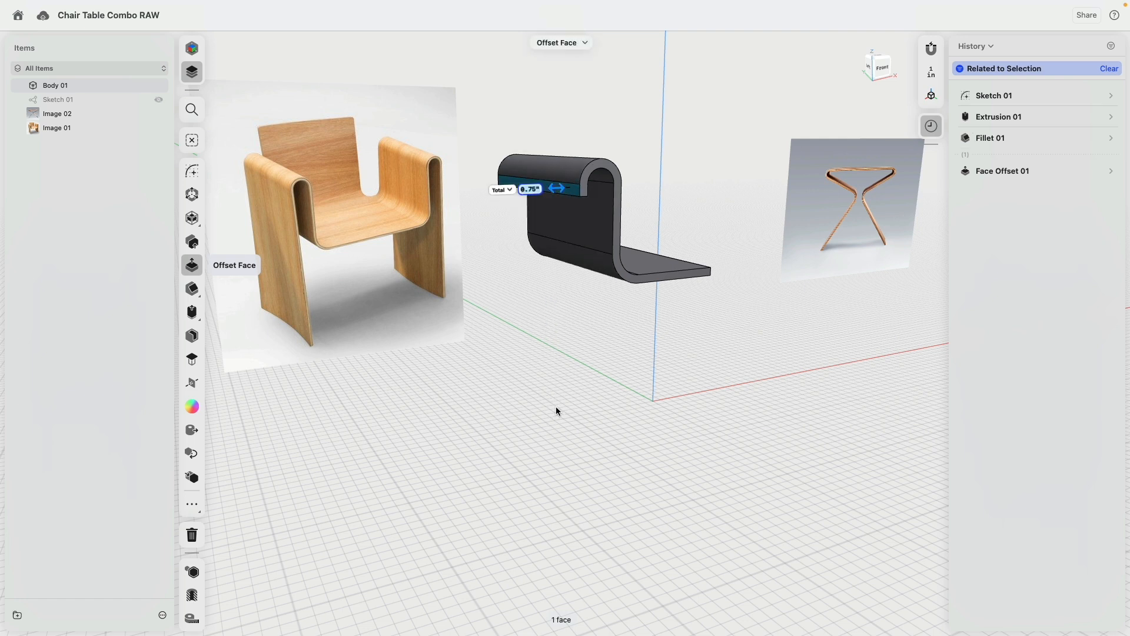
pyautogui.click(534, 367)
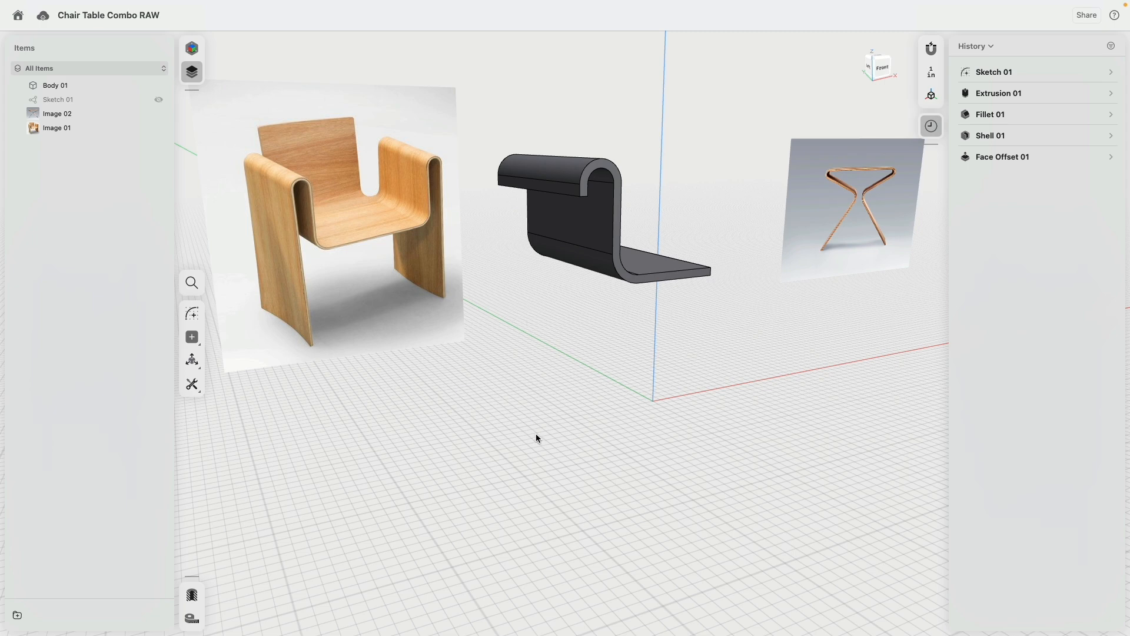
# Step: Project the bottom face of the shortened outer leg onto the horizontal ground plane as a new sketch
pyautogui.moveTo(536, 436); pyautogui.dragTo(504, 341, button='right')
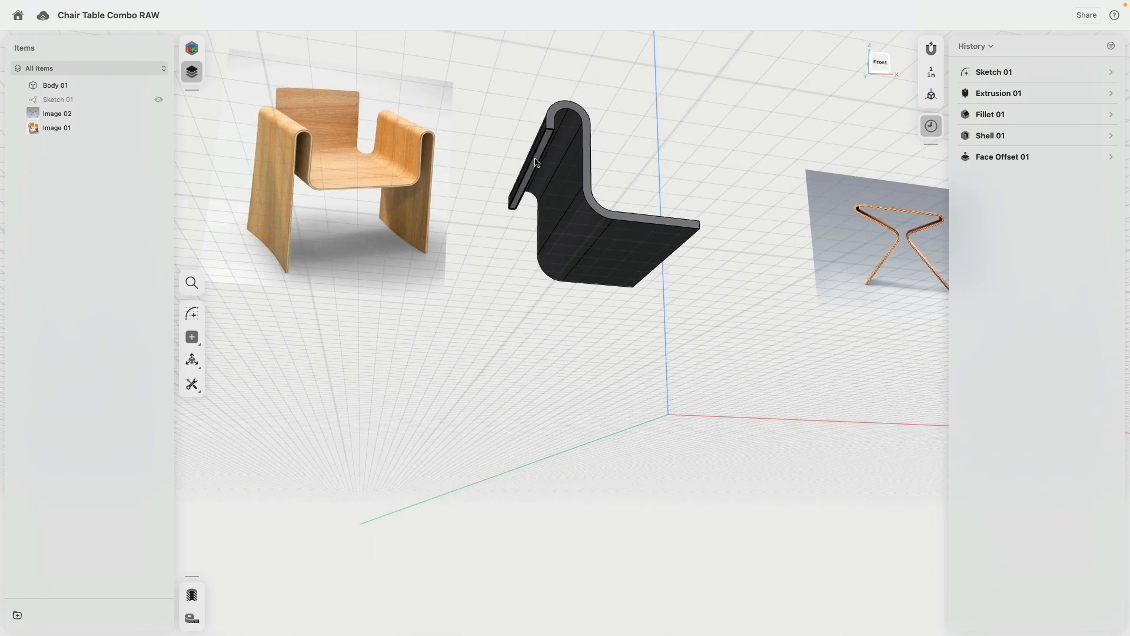
pyautogui.click(537, 163)
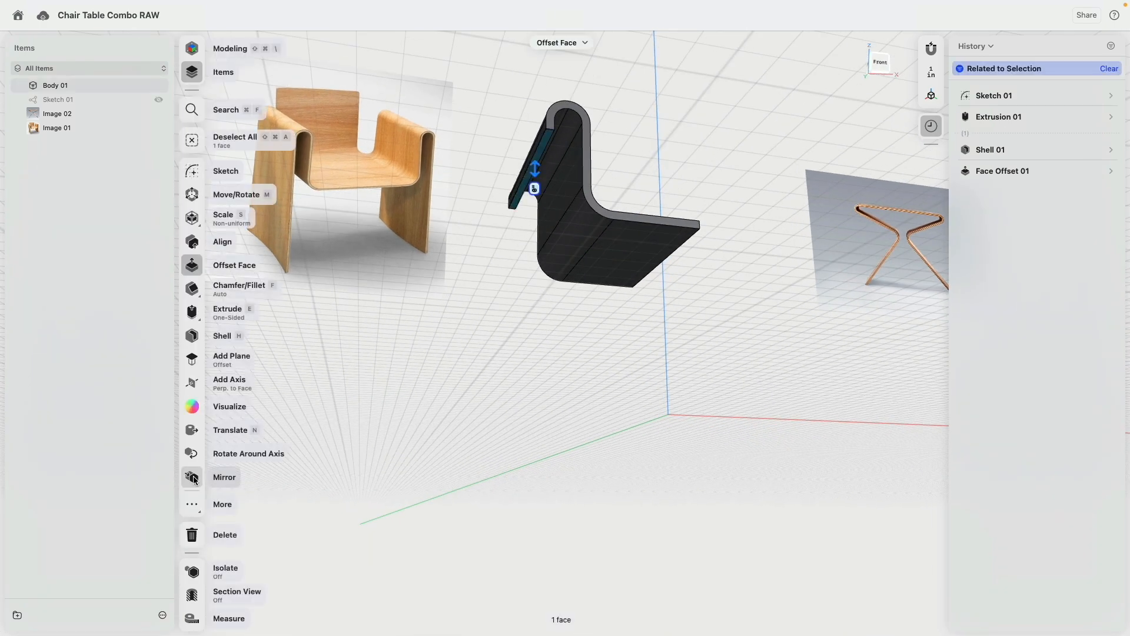
pyautogui.click(192, 504)
pyautogui.click(218, 595)
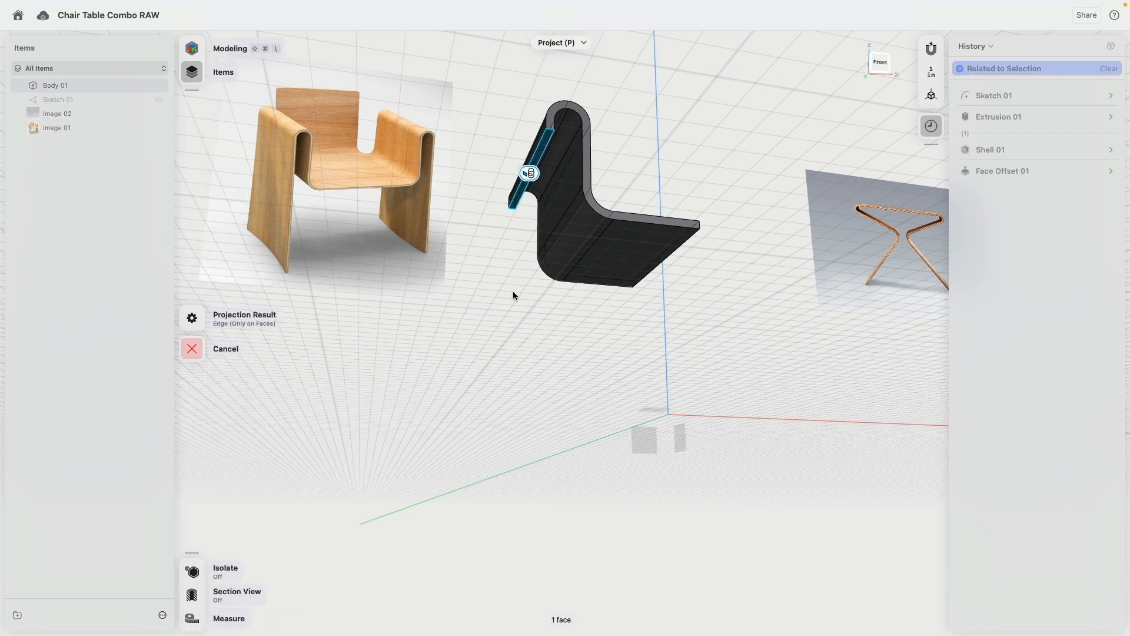
pyautogui.moveTo(513, 291); pyautogui.dragTo(522, 348, button='right')
pyautogui.click(641, 384)
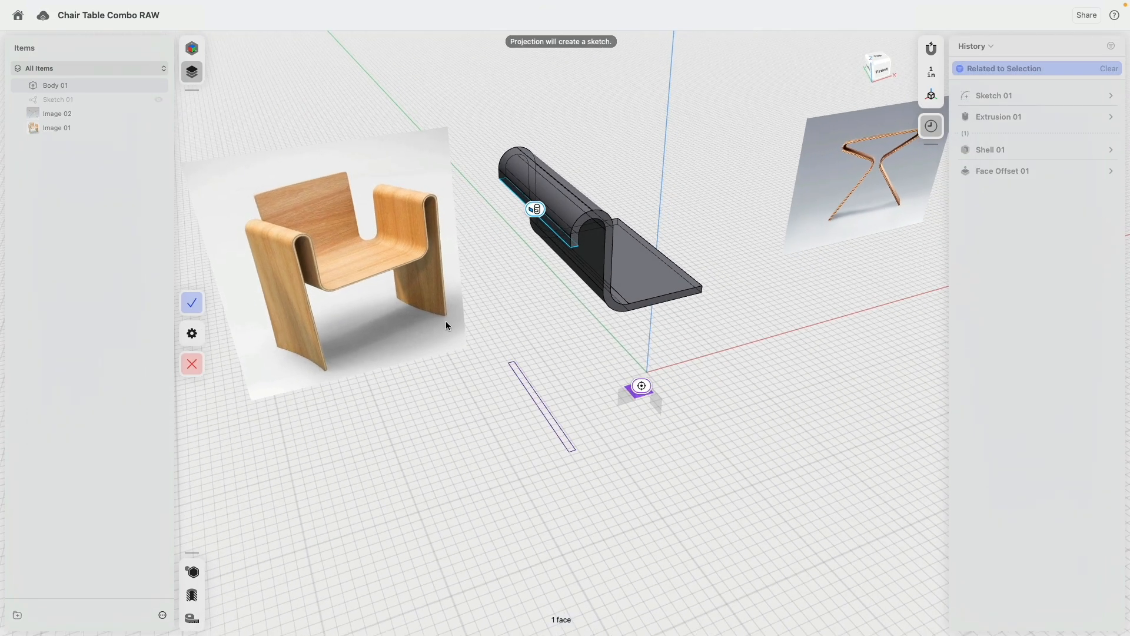
pyautogui.click(192, 301)
# Step: Convert the two long edges of the projected rectangle into construction lines
pyautogui.scroll(5, 535, 368)
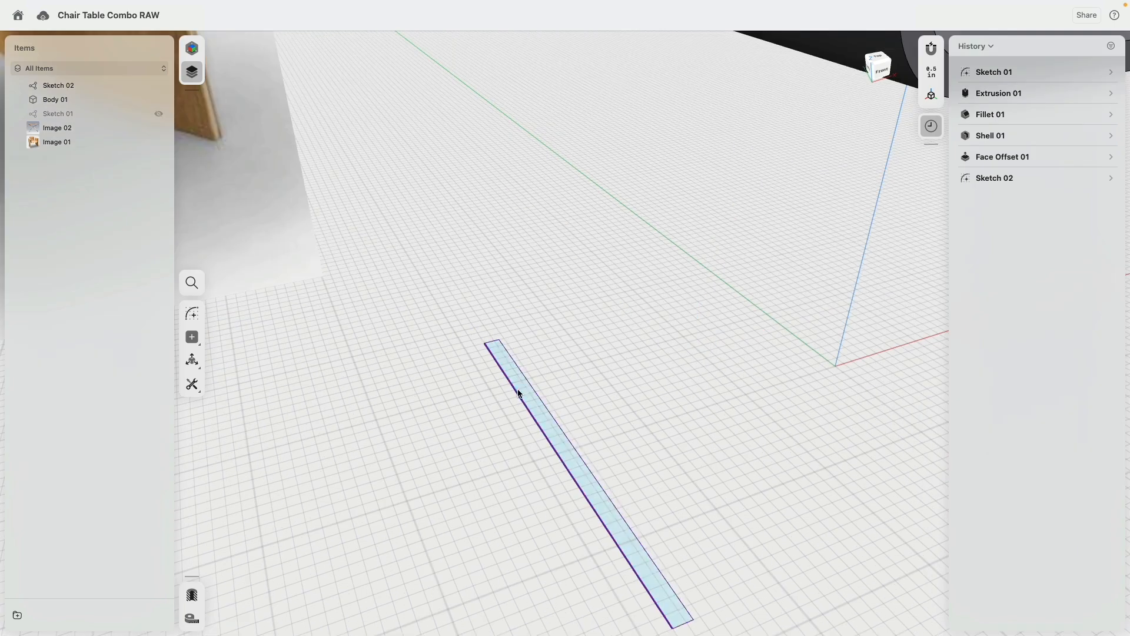
pyautogui.click(521, 385)
pyautogui.click(658, 382)
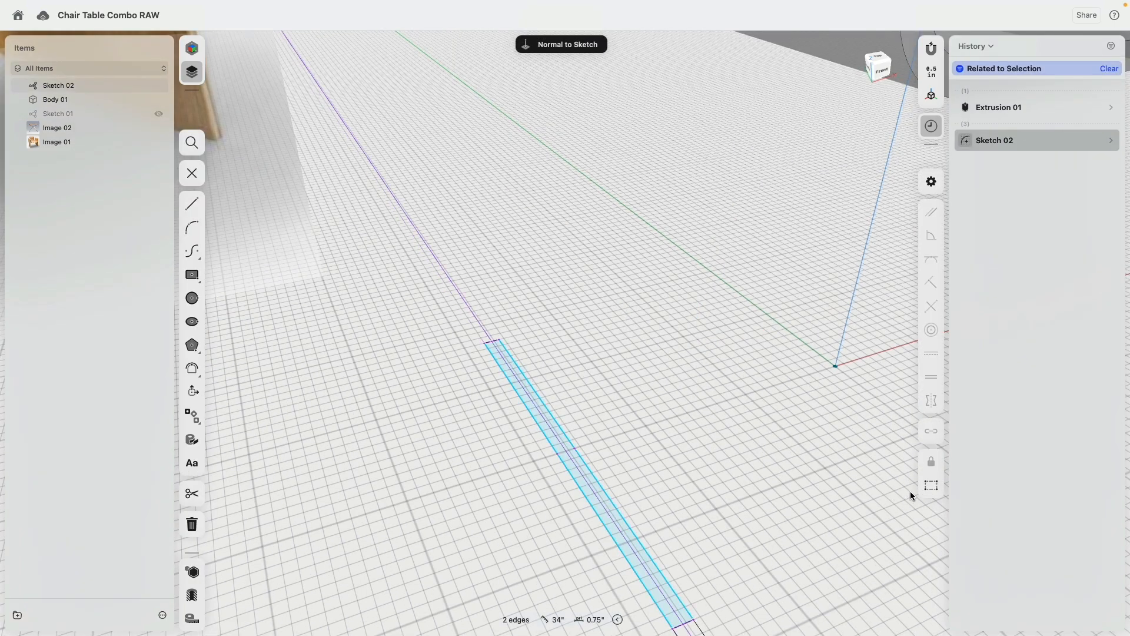
pyautogui.click(931, 486)
# Step: Draw two three-point arcs joining the ends of the projected long edges, the inner about 15.6 inches and the outer about 69 inches in radius
pyautogui.scroll(-5, 571, 371)
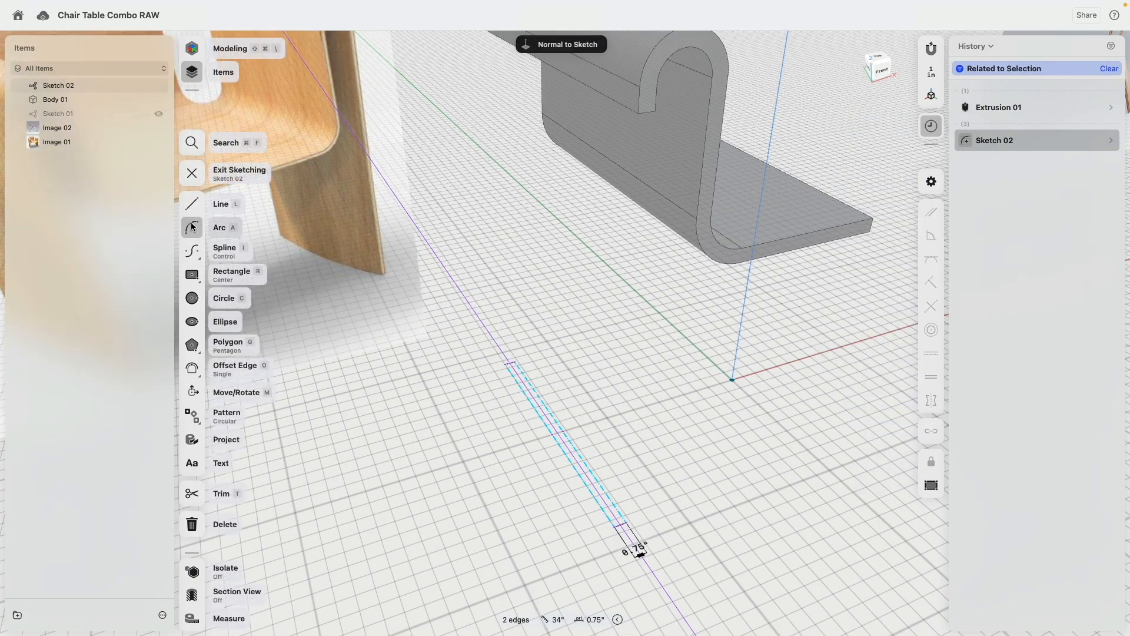
pyautogui.click(191, 227)
pyautogui.click(516, 363)
pyautogui.click(625, 522)
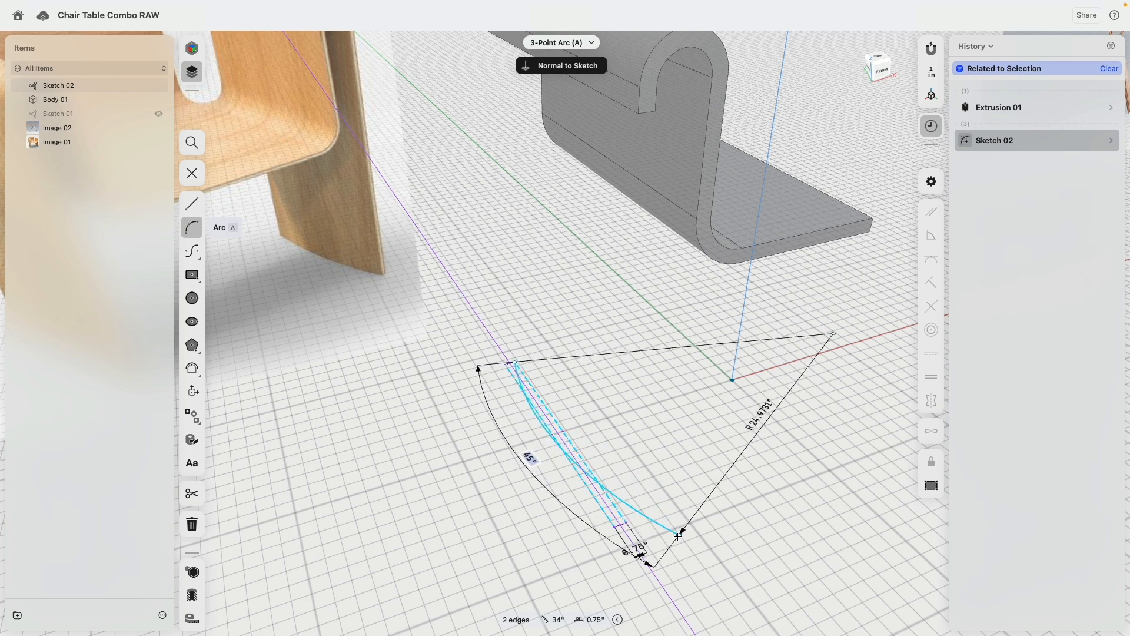
pyautogui.click(623, 472)
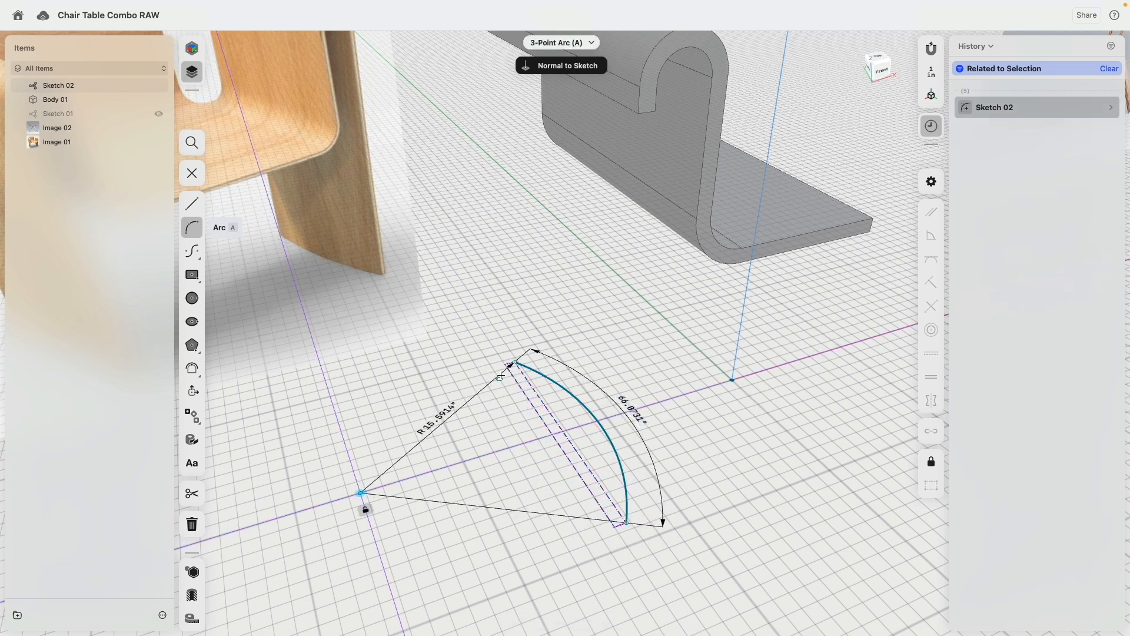
pyautogui.click(507, 365)
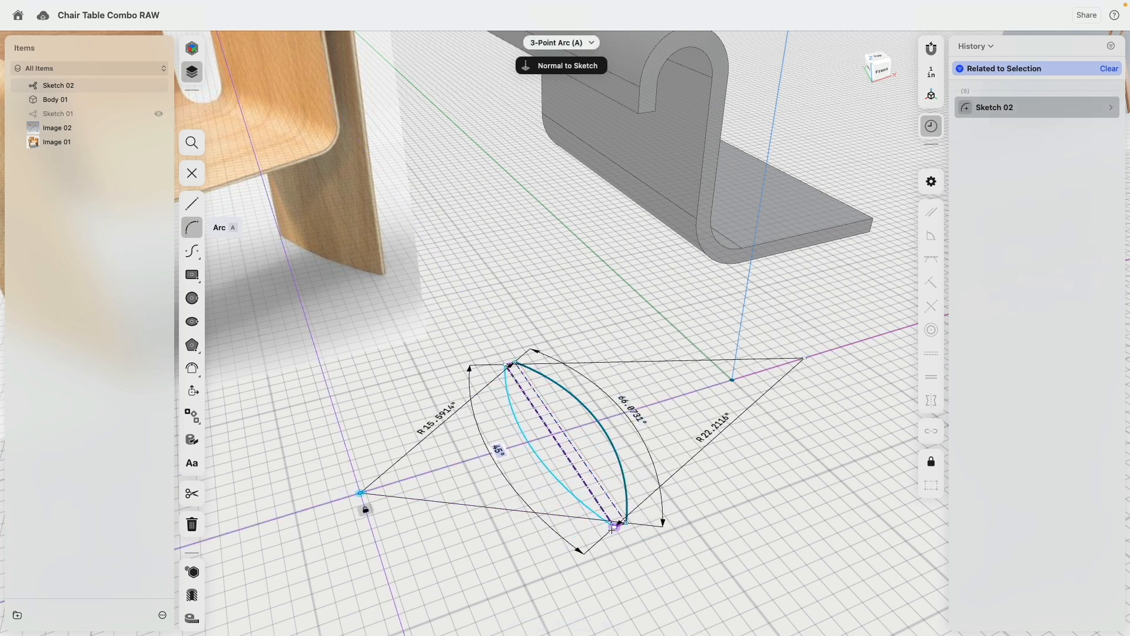
pyautogui.click(614, 526)
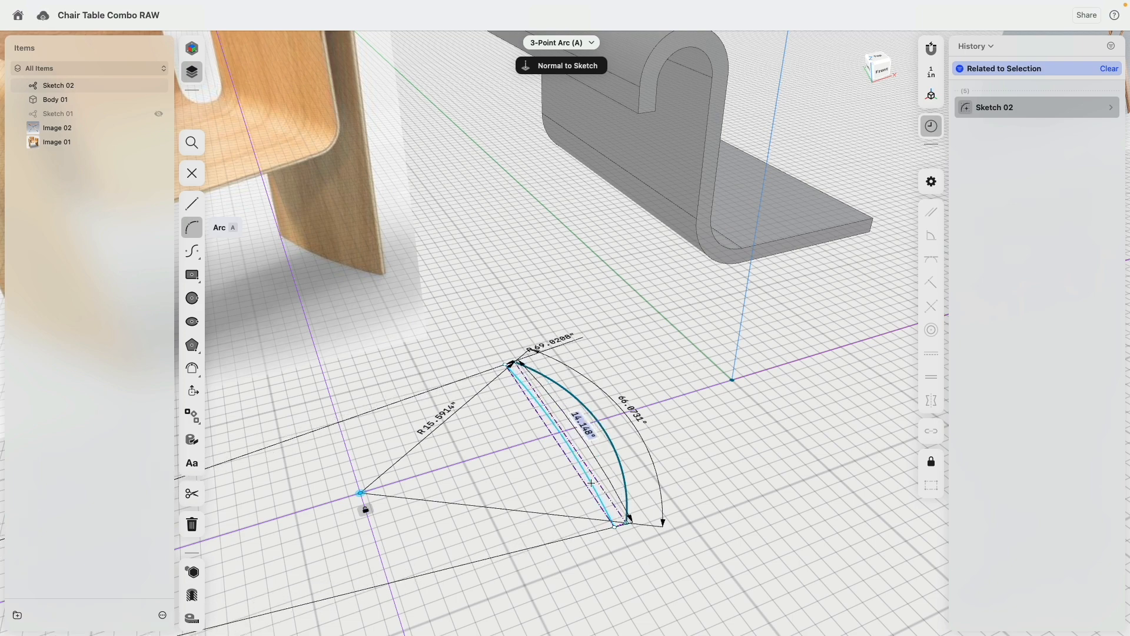
pyautogui.click(624, 478)
pyautogui.scroll(5, 639, 502)
pyautogui.press('Escape')
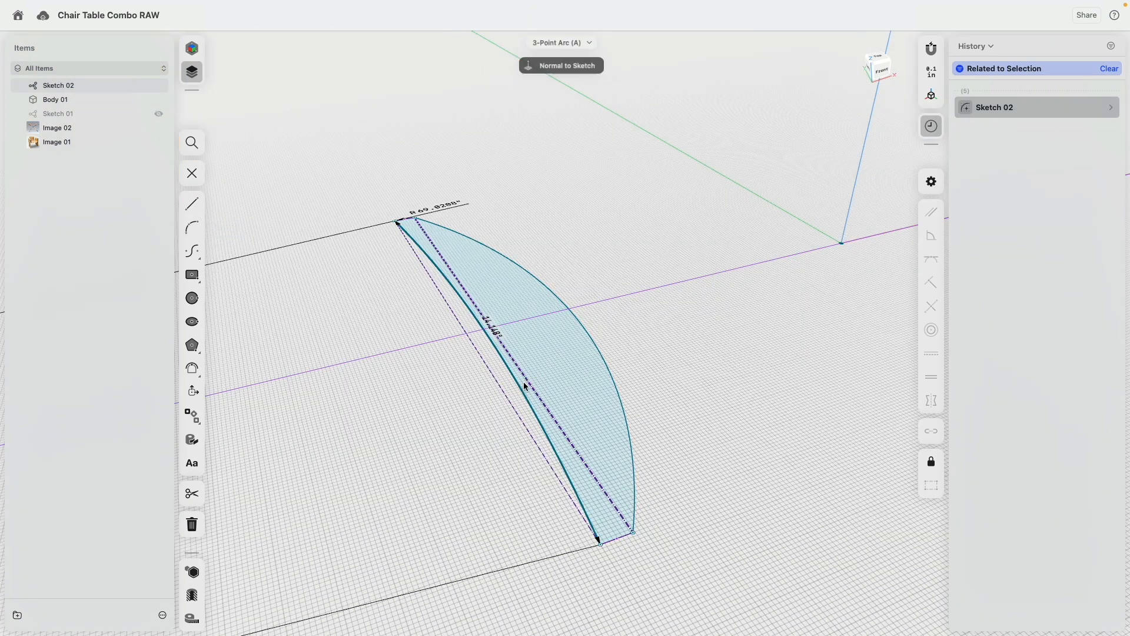
# Step: Apply an equal constraint to the two arcs and bow them inward to a radius of about 25.2 inches
pyautogui.click(520, 389)
pyautogui.click(606, 354)
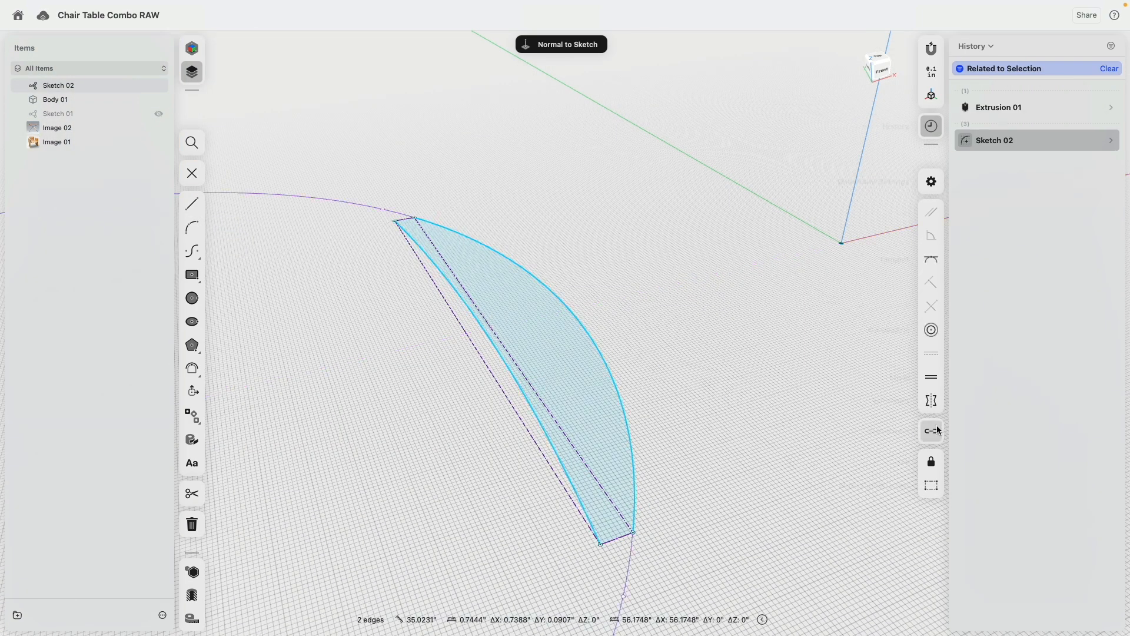
pyautogui.click(934, 382)
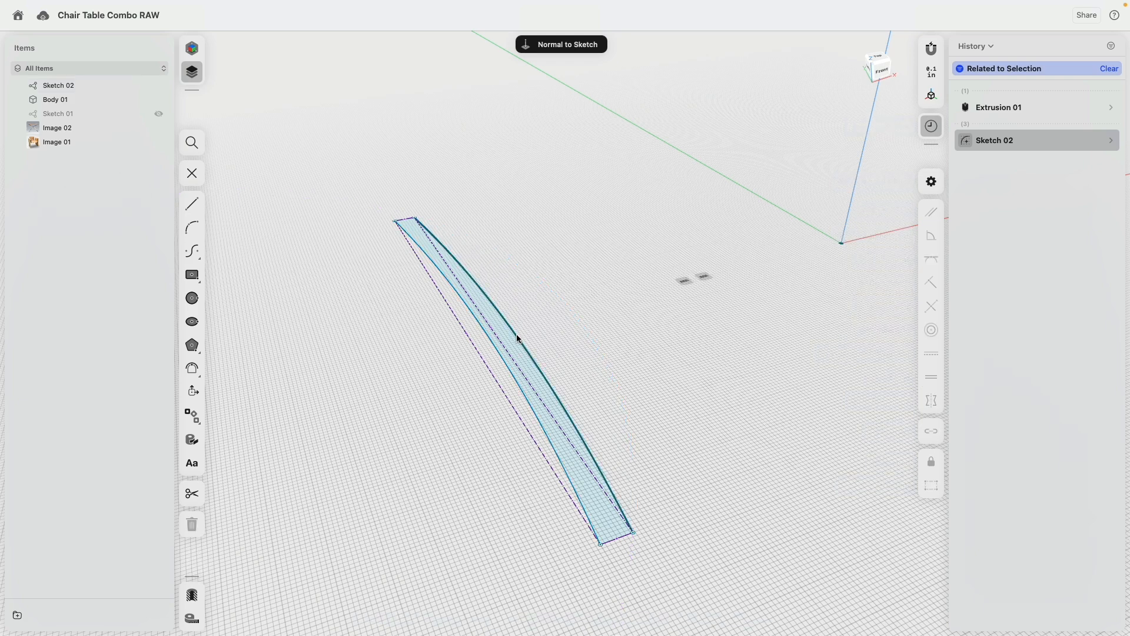
pyautogui.moveTo(518, 336); pyautogui.dragTo(546, 314)
pyautogui.click(701, 454)
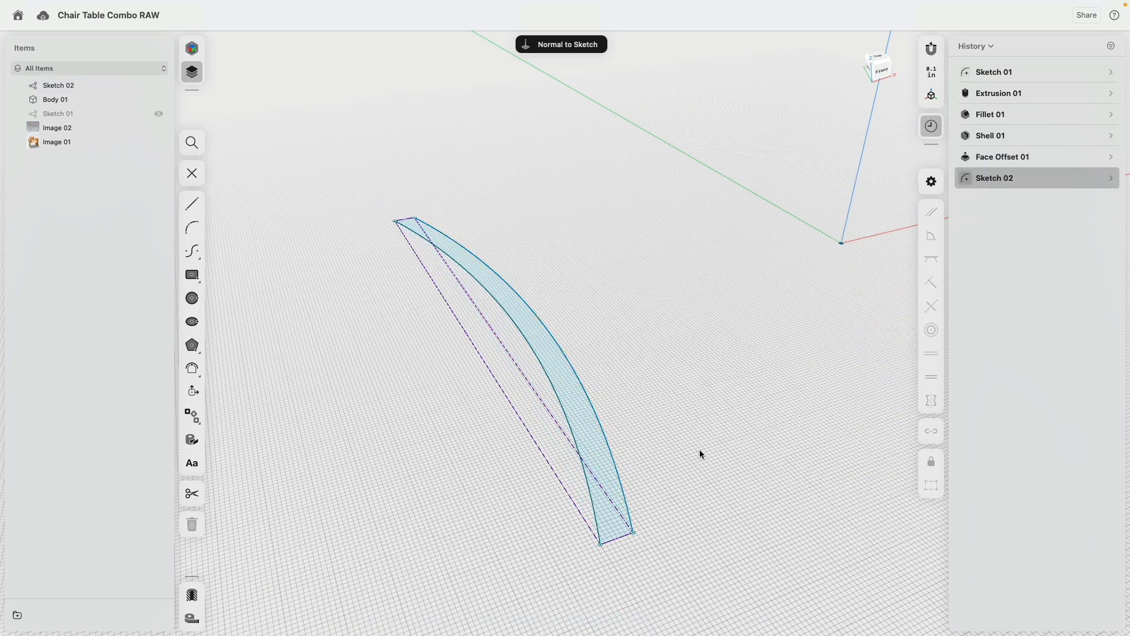
pyautogui.scroll(-3, 665, 453)
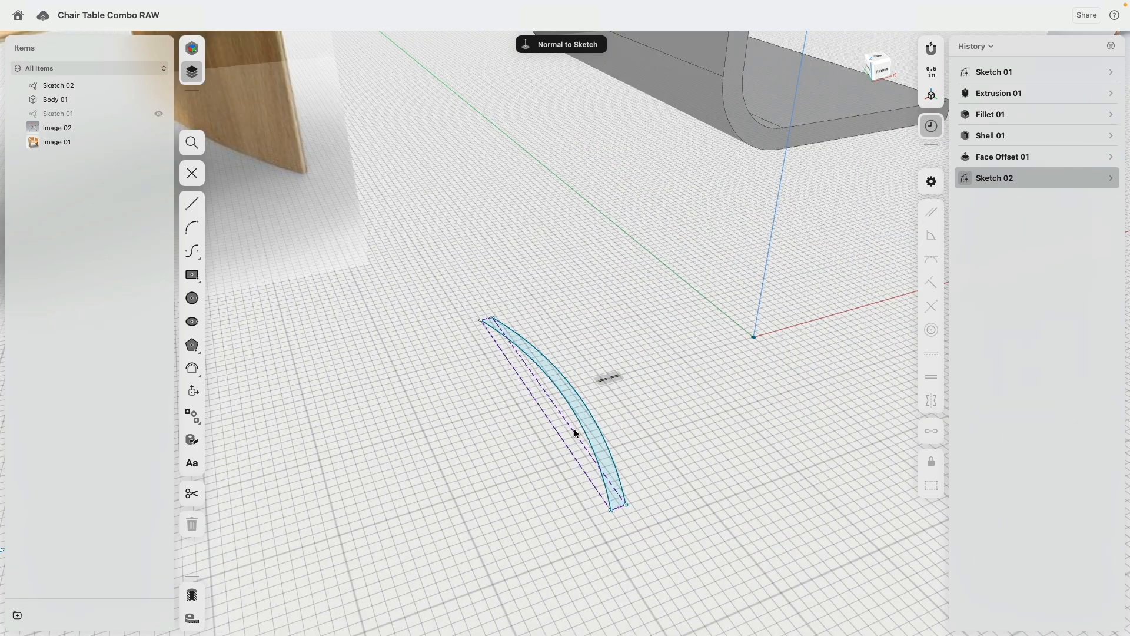
pyautogui.click(571, 428)
pyautogui.click(665, 462)
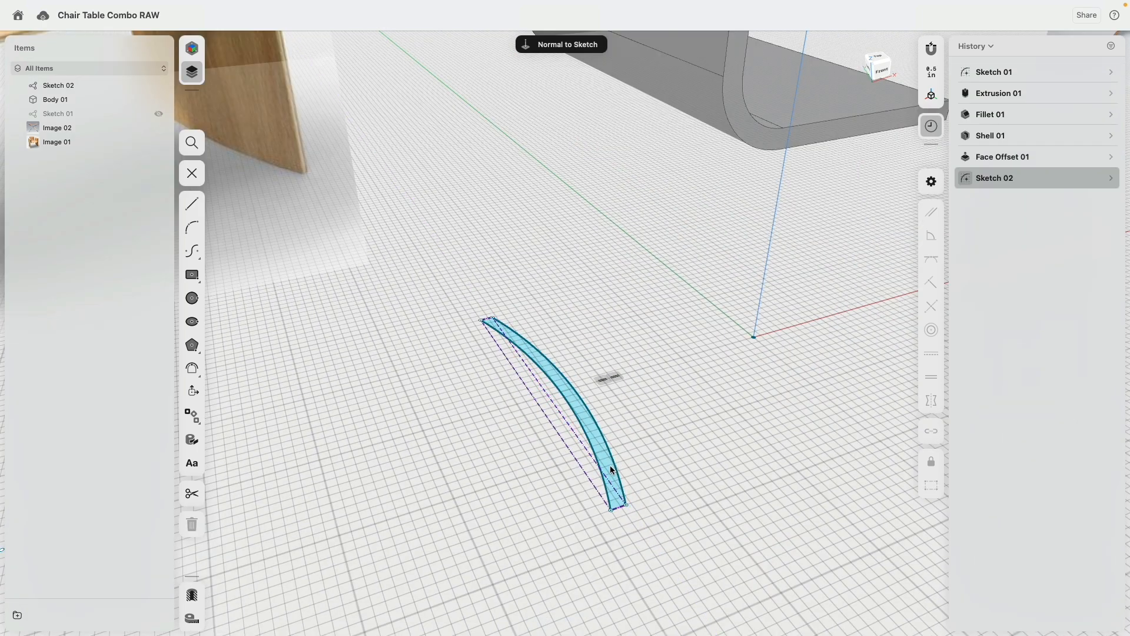
pyautogui.click(612, 487)
pyautogui.click(931, 485)
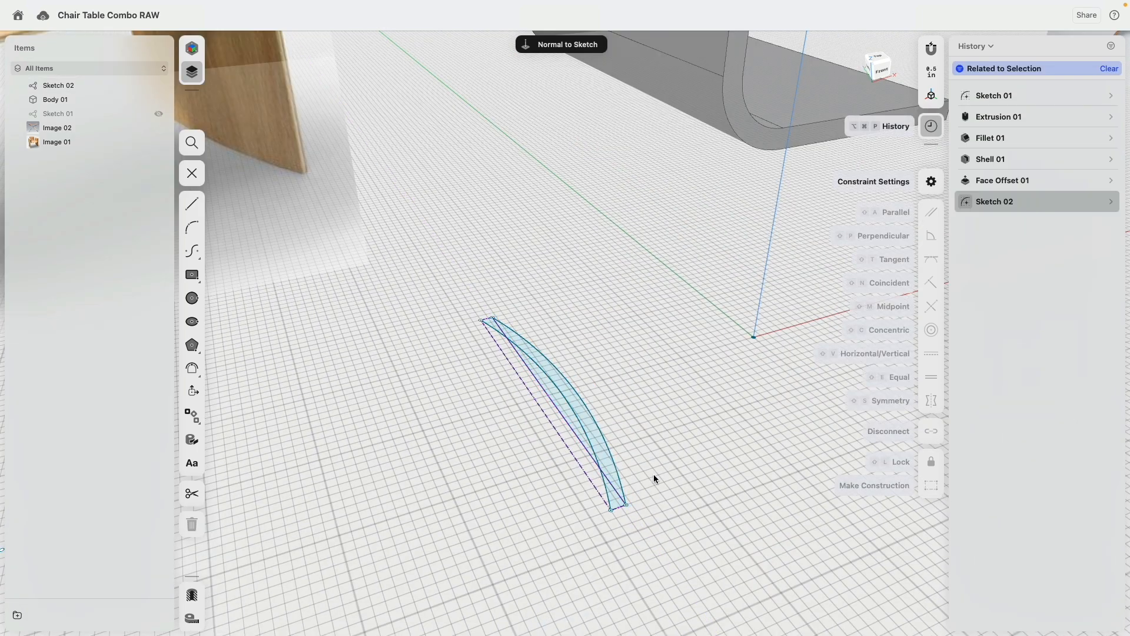
pyautogui.click(607, 467)
pyautogui.click(574, 429)
pyautogui.press('m')
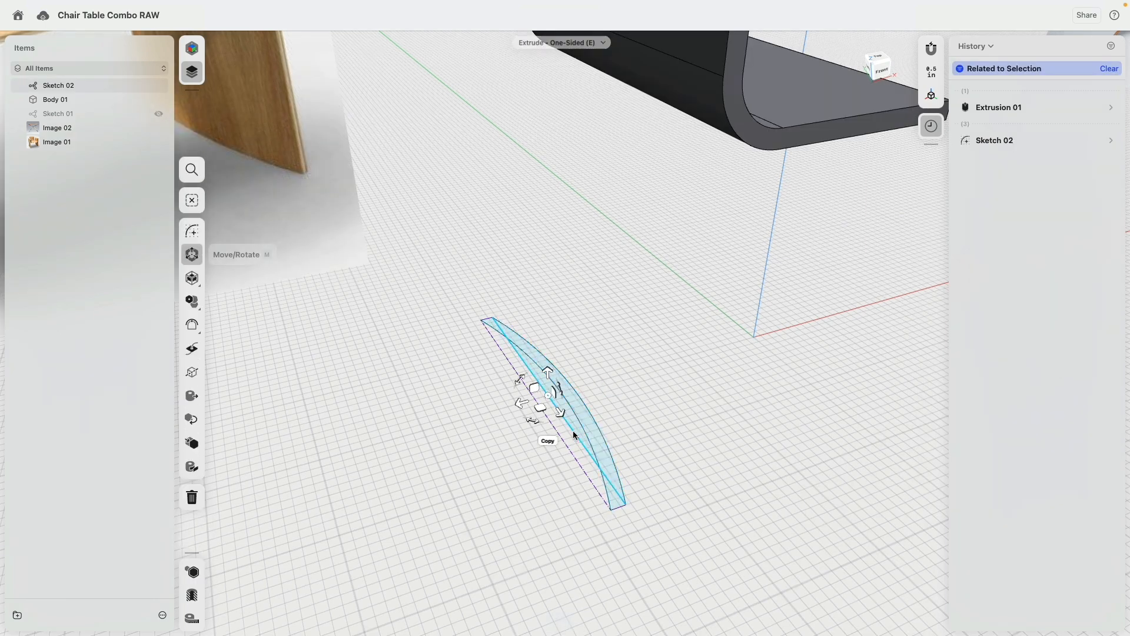
pyautogui.click(643, 435)
pyautogui.doubleClick(587, 435)
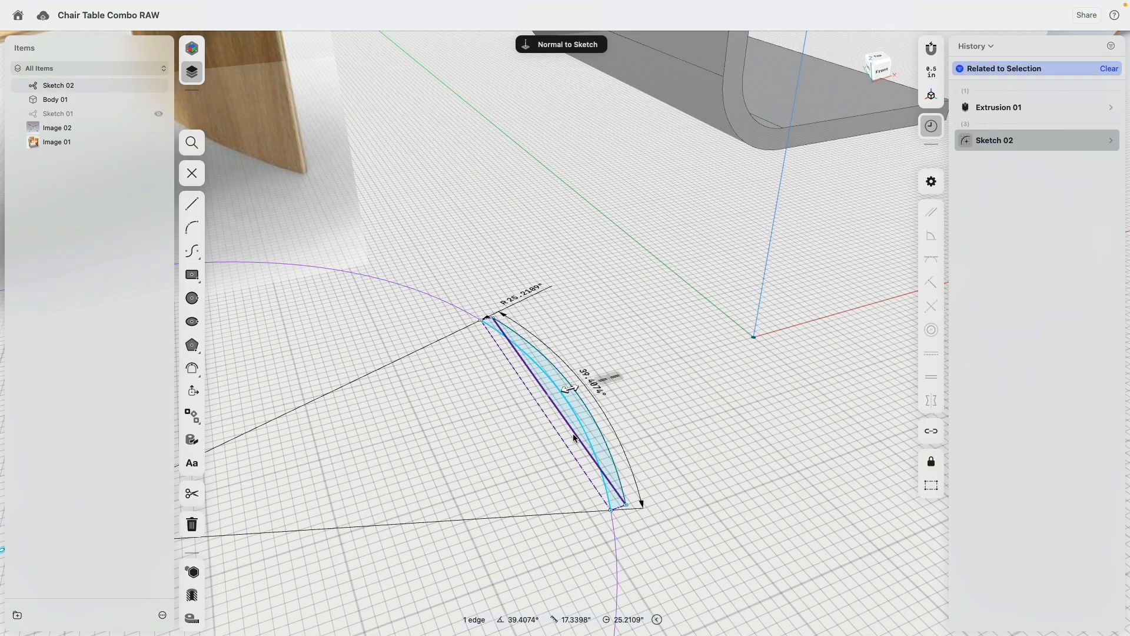
pyautogui.click(575, 434)
pyautogui.click(931, 485)
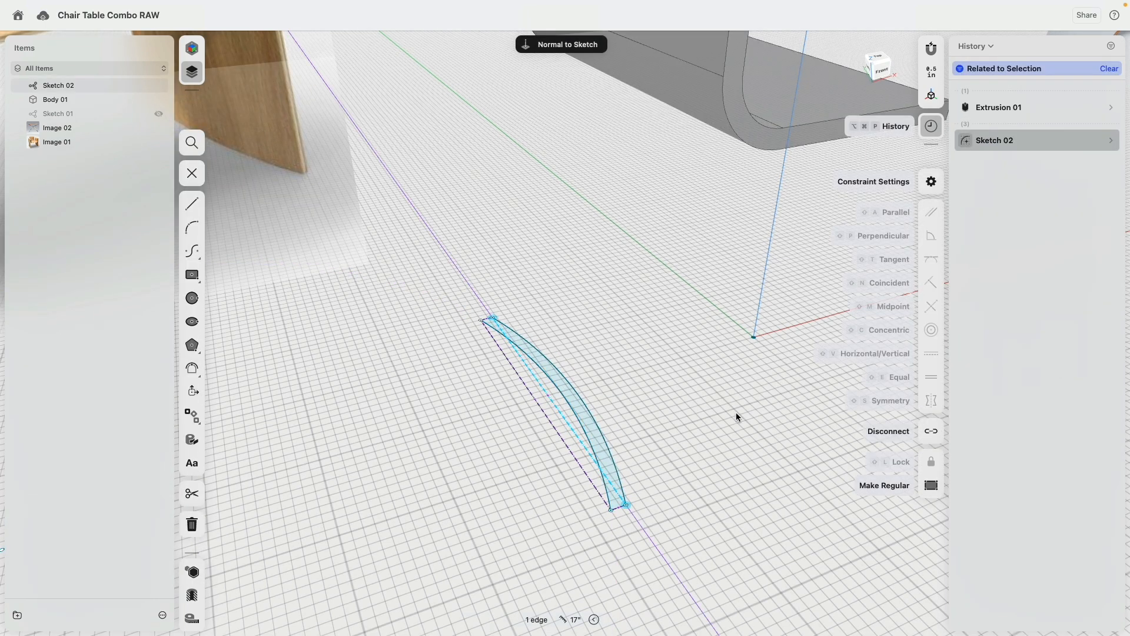
# Step: Loft the curved profile on the ground plane up to the bottom face of the shortened outer leg
pyautogui.click(598, 436)
pyautogui.press('e')
pyautogui.scroll(-5, 634, 489)
pyautogui.moveTo(634, 489); pyautogui.dragTo(633, 411, button='right')
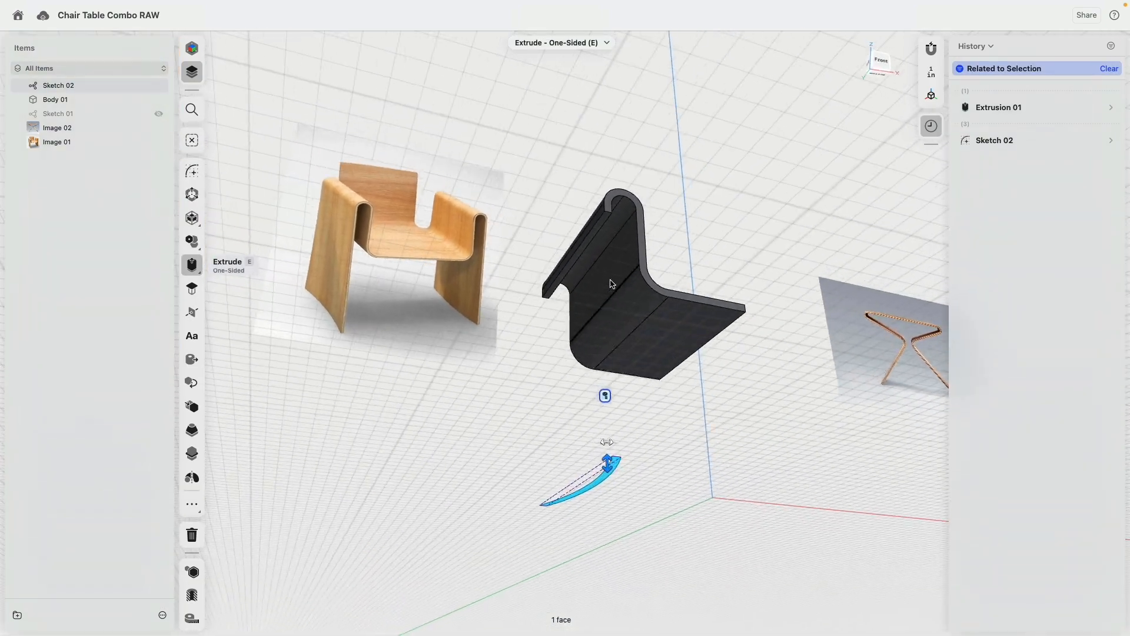
pyautogui.scroll(5, 610, 283)
pyautogui.click(571, 186)
pyautogui.scroll(-5, 489, 358)
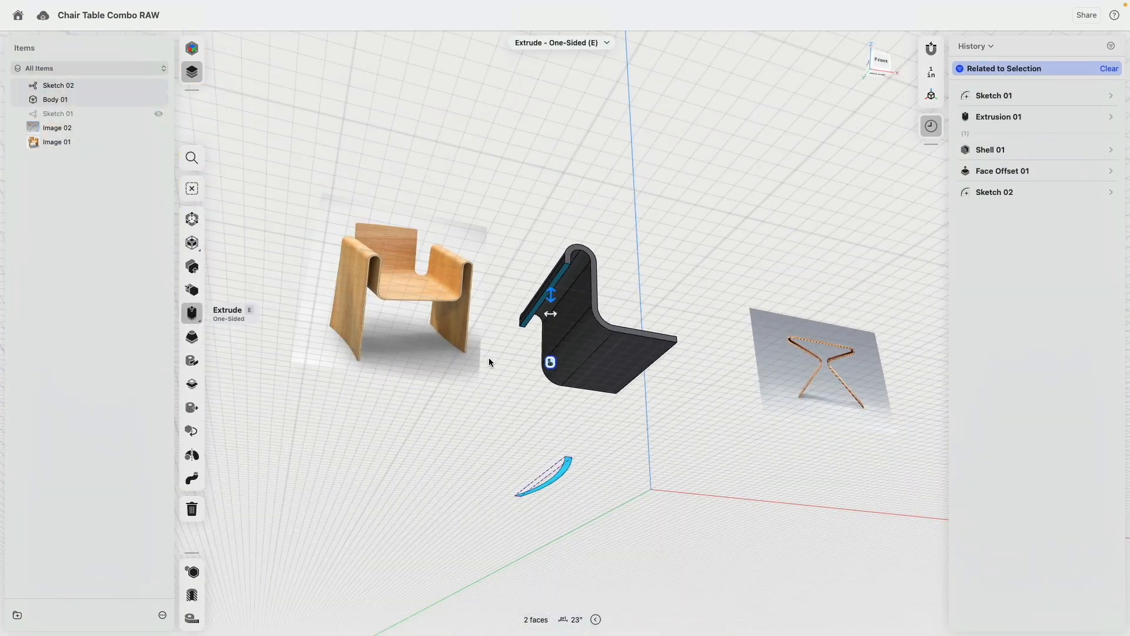
pyautogui.click(190, 343)
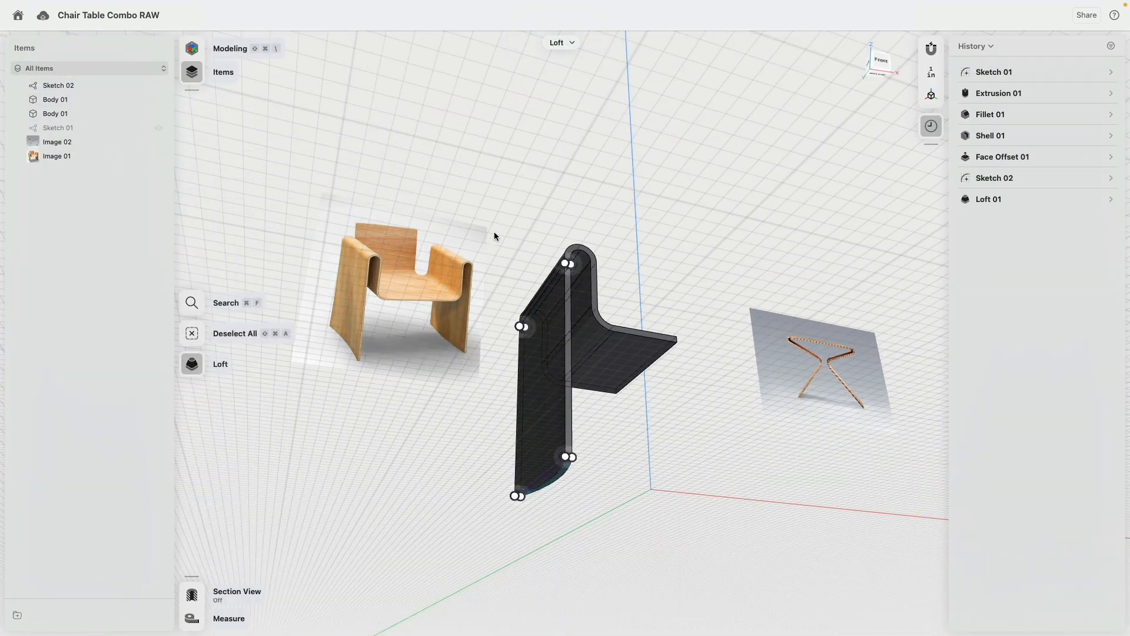
pyautogui.moveTo(476, 257); pyautogui.dragTo(504, 265, button='right')
pyautogui.scroll(5, 511, 266)
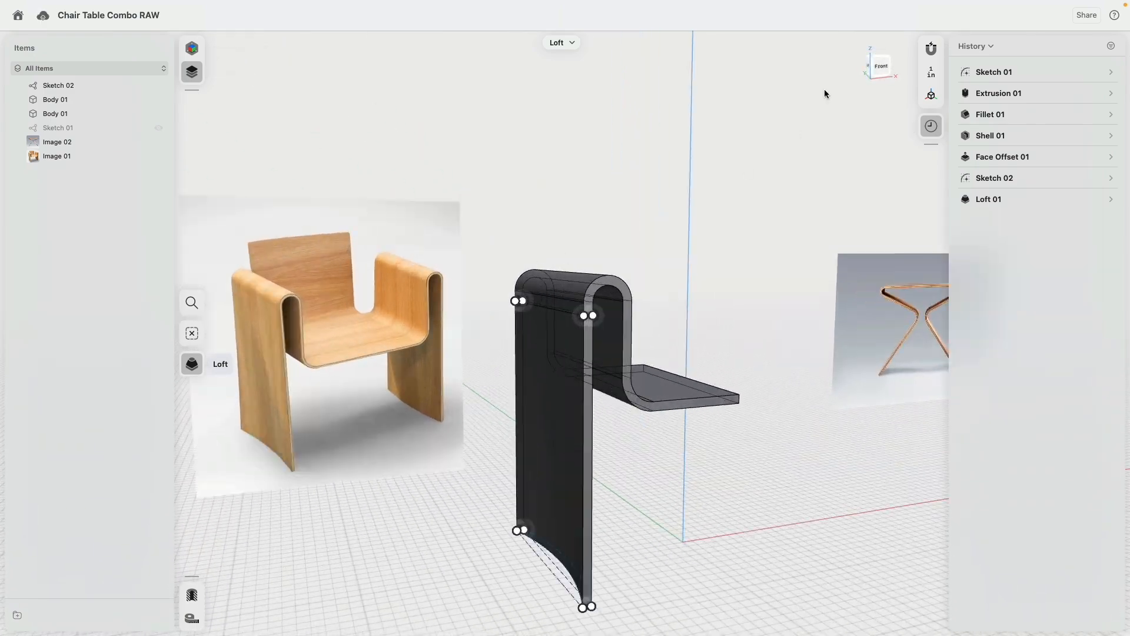
# Step: Set the leg loft's end continuity to G2, checking the joint with the bent armrest from the front
pyautogui.click(881, 66)
pyautogui.scroll(6, 560, 386)
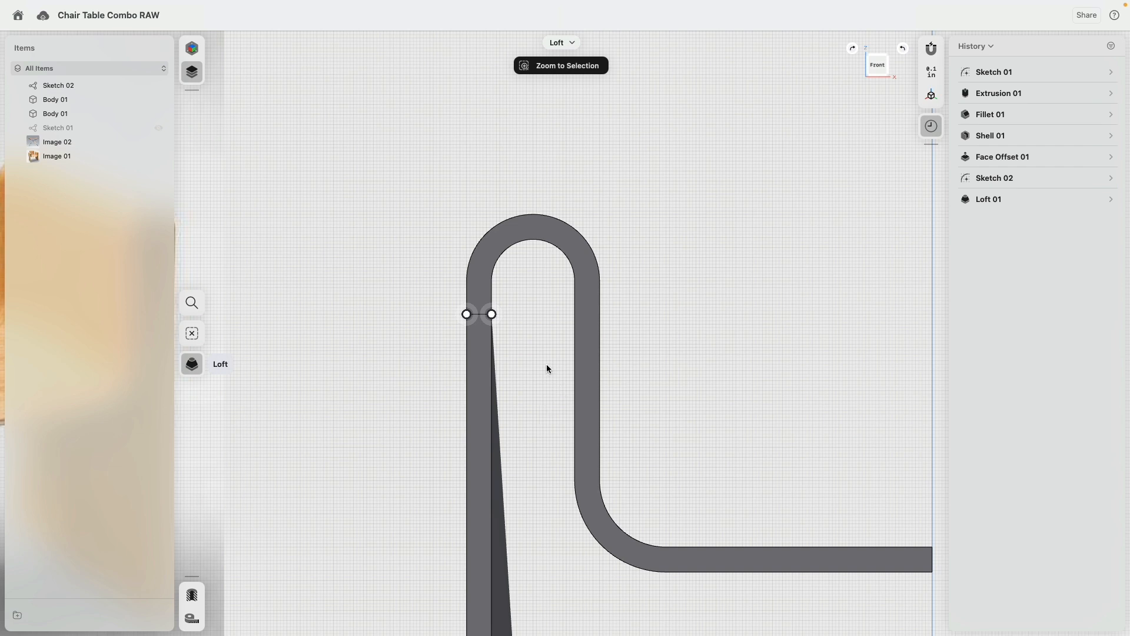
pyautogui.scroll(-4, 547, 364)
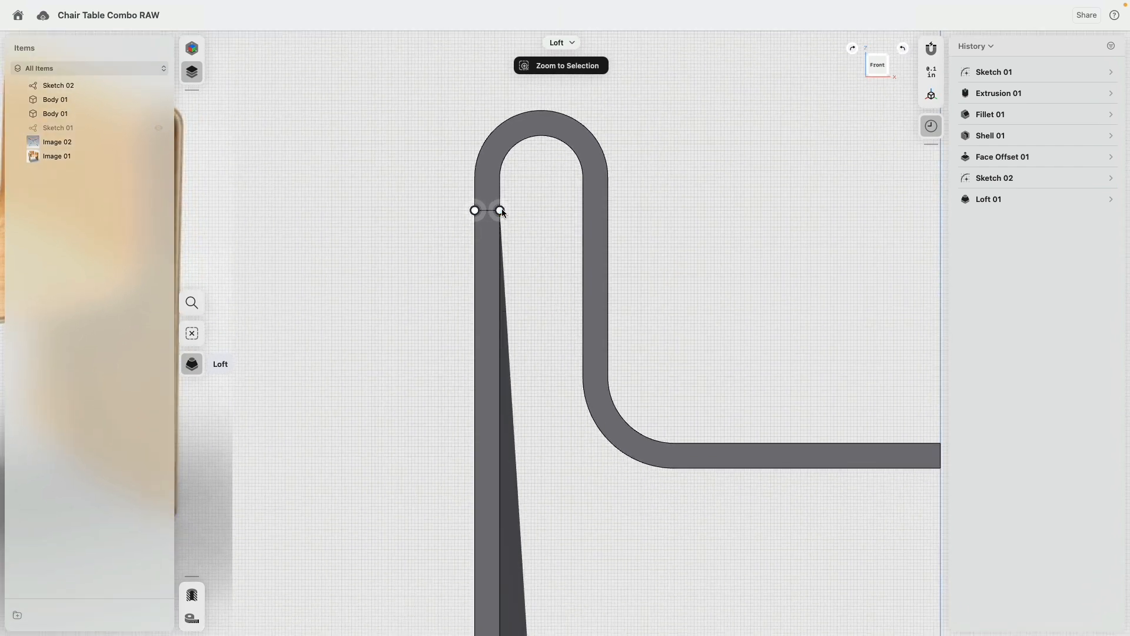
pyautogui.scroll(-3, 647, 257)
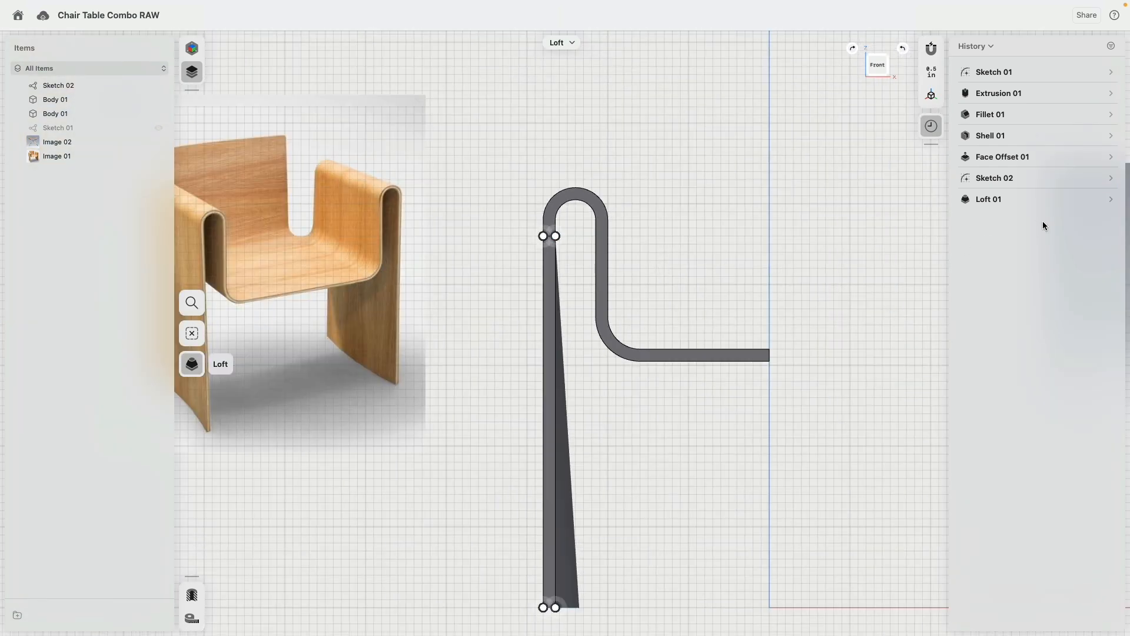
pyautogui.click(1107, 200)
pyautogui.click(1110, 199)
pyautogui.click(1098, 305)
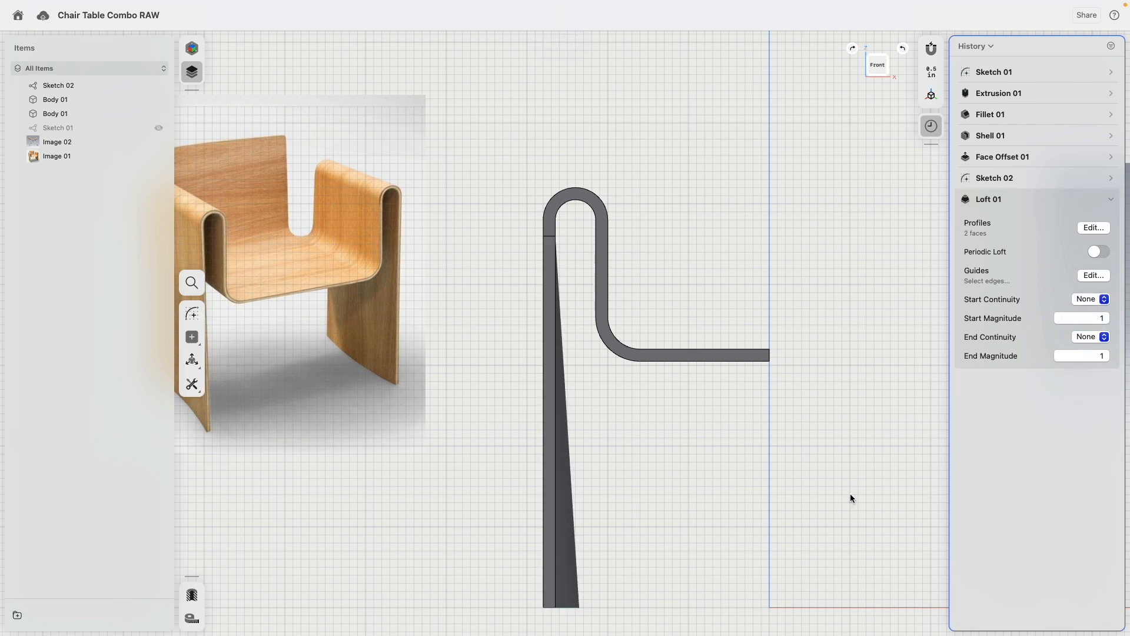
pyautogui.click(1090, 337)
pyautogui.click(1090, 362)
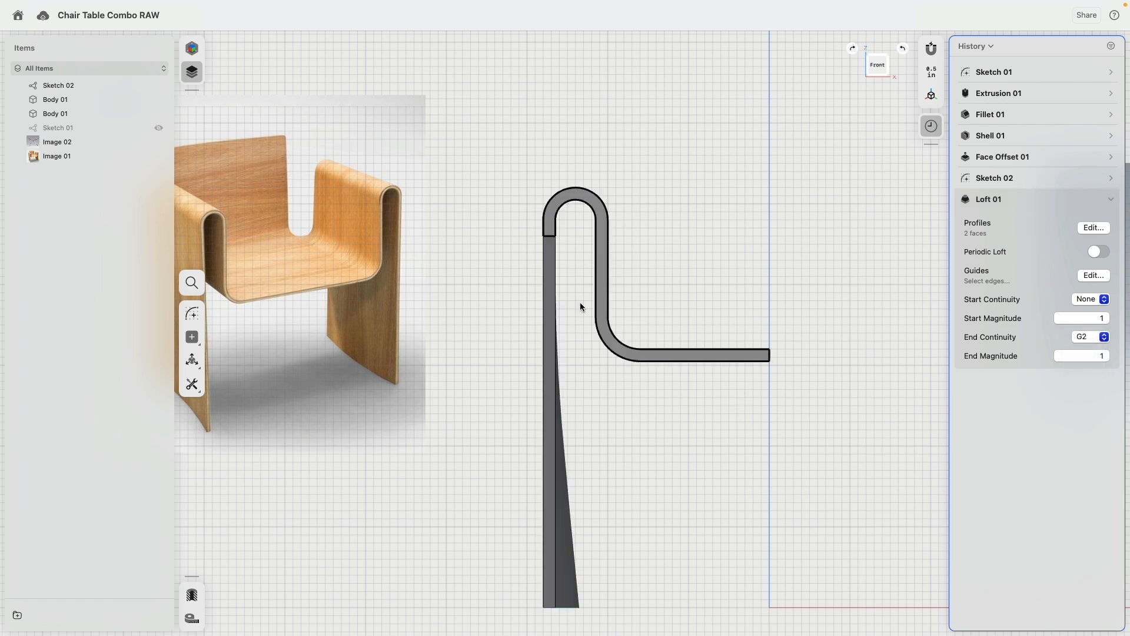
# Step: Switch the leg loft's end continuity to G1 for comparison and return it to G2
pyautogui.click(1084, 337)
pyautogui.click(1083, 323)
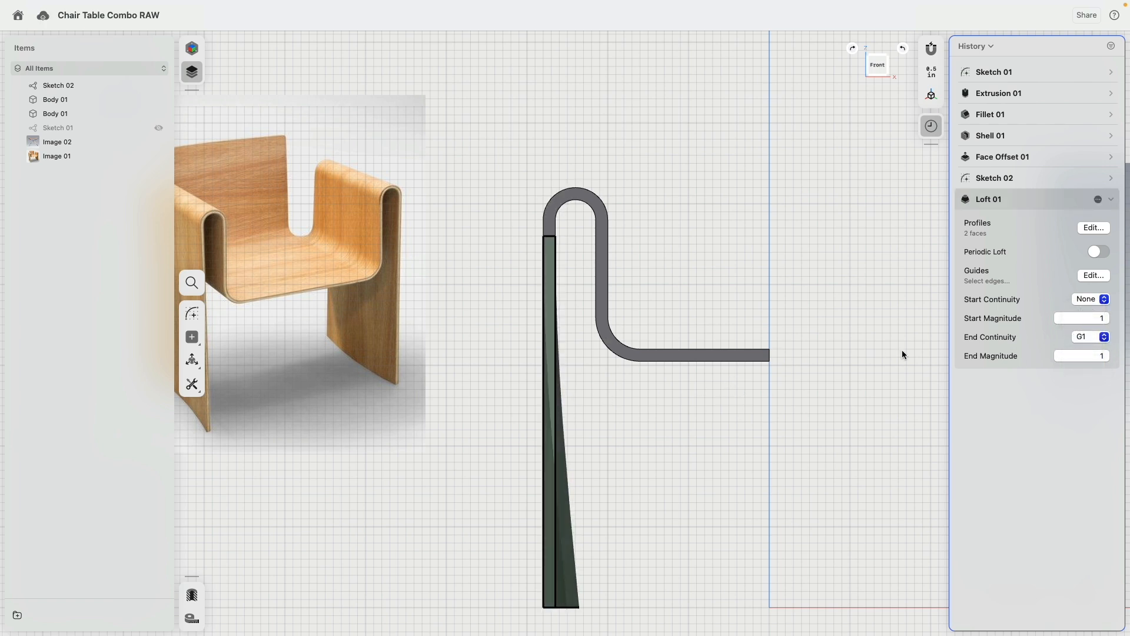
pyautogui.moveTo(622, 252); pyautogui.dragTo(695, 259, button='right')
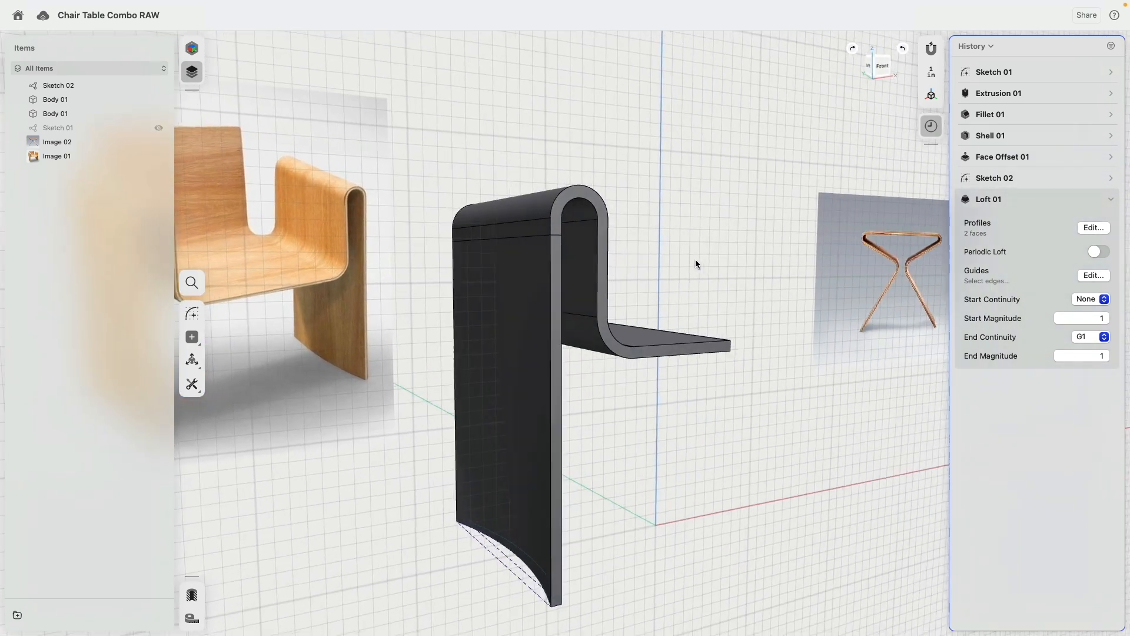
pyautogui.click(1100, 338)
pyautogui.click(1096, 351)
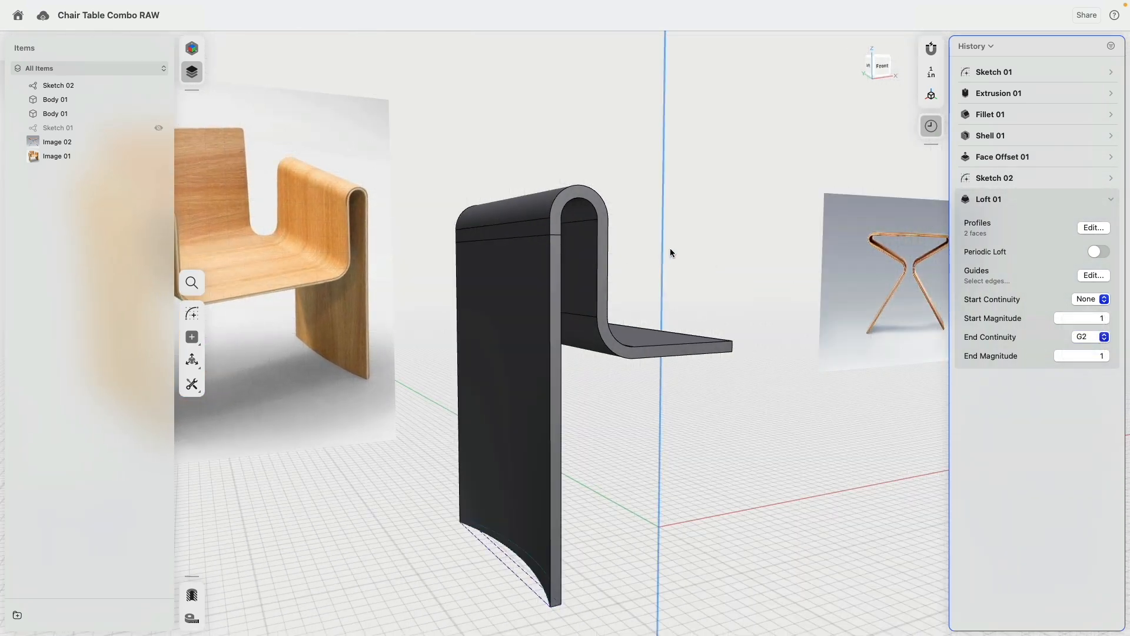
# Step: Compare the leg loft with end continuity None in the front view and restore the G2 setting
pyautogui.click(883, 64)
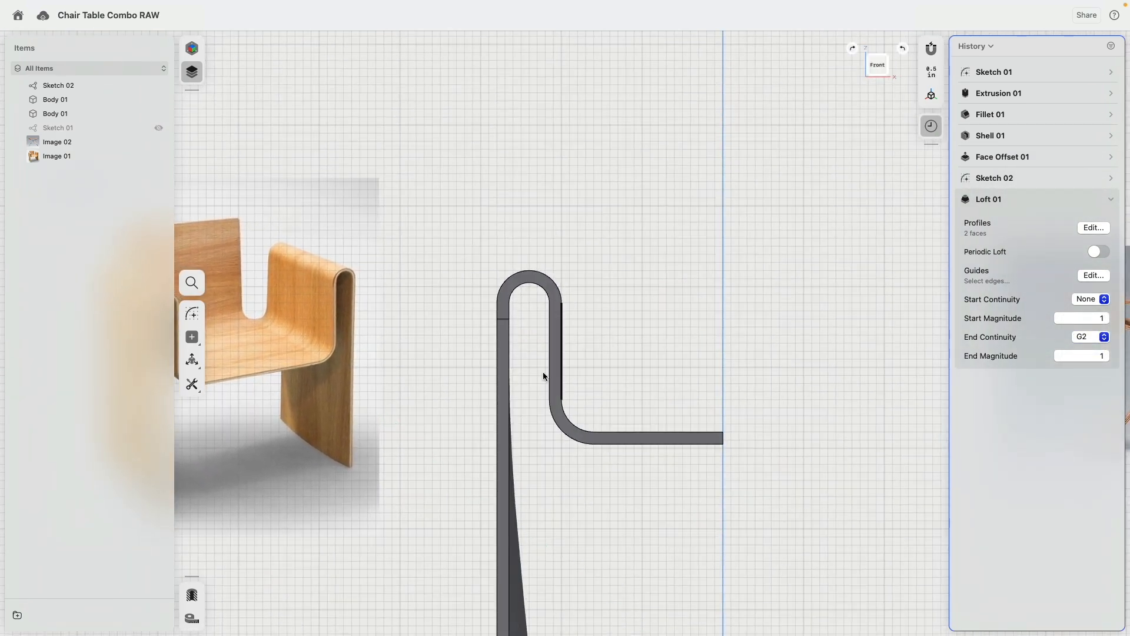
pyautogui.moveTo(526, 484); pyautogui.dragTo(518, 407, button='middle')
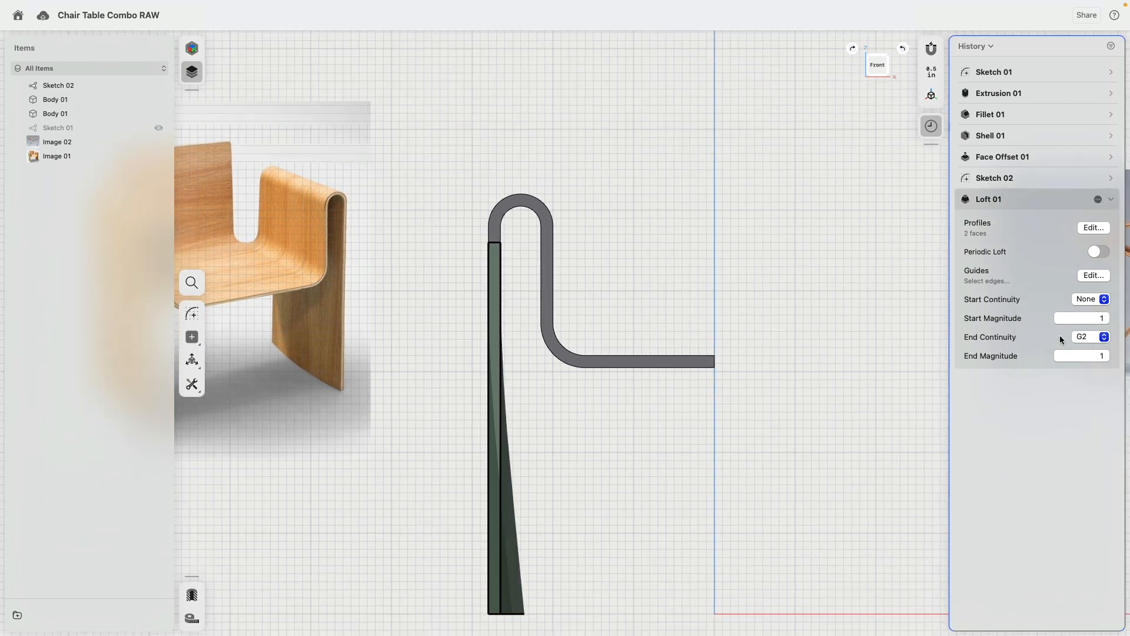
pyautogui.click(1089, 336)
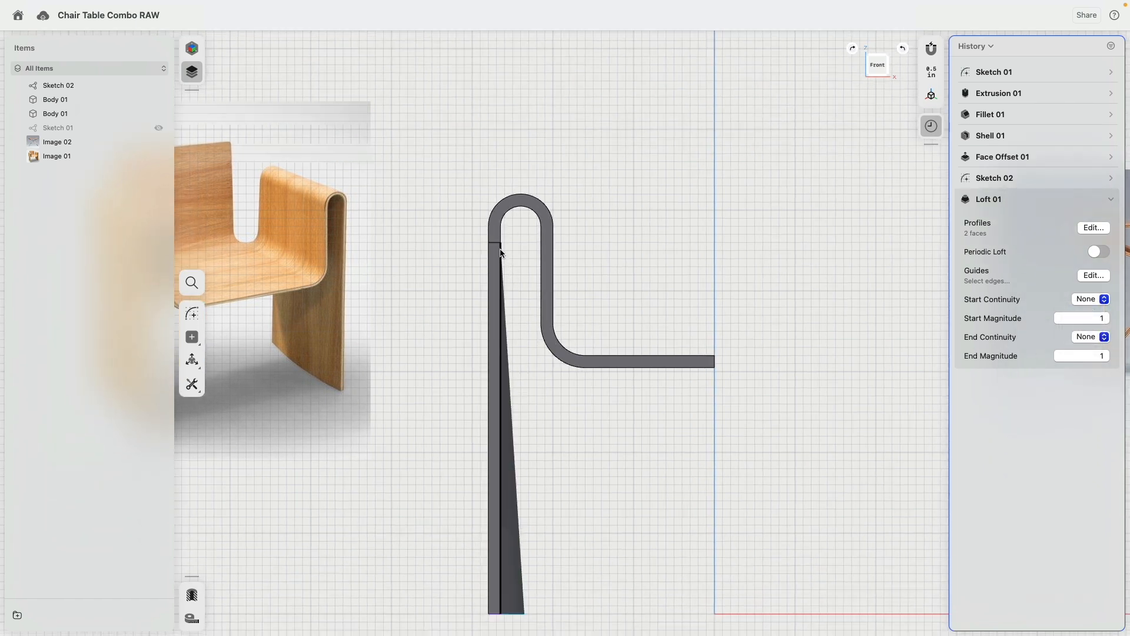
pyautogui.click(507, 332)
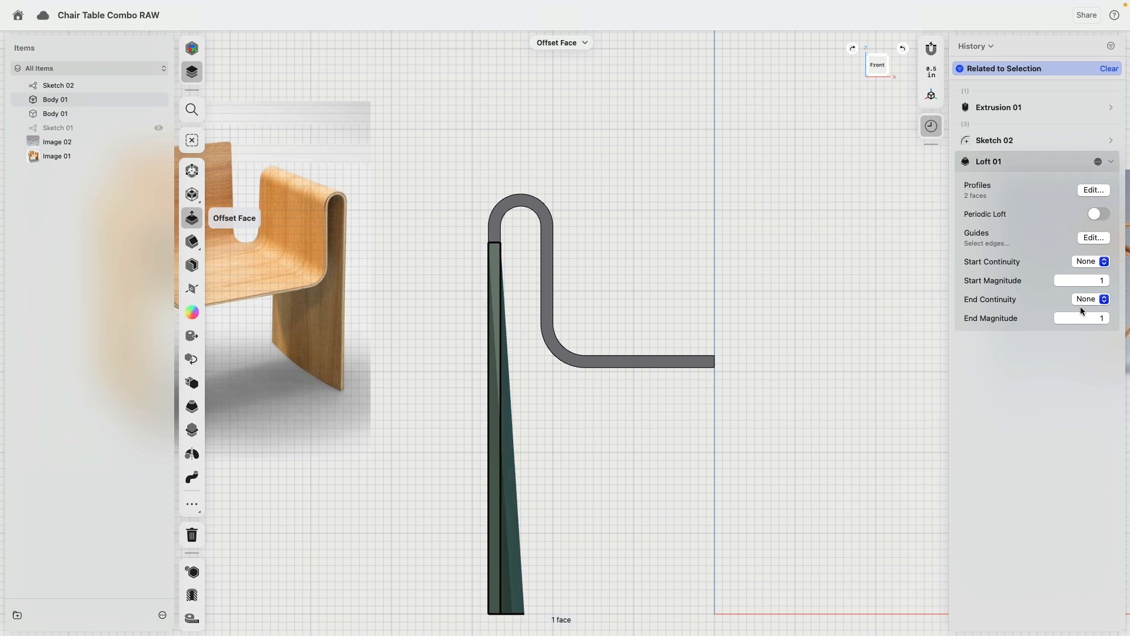
pyautogui.click(1089, 299)
pyautogui.click(1083, 325)
pyautogui.click(527, 344)
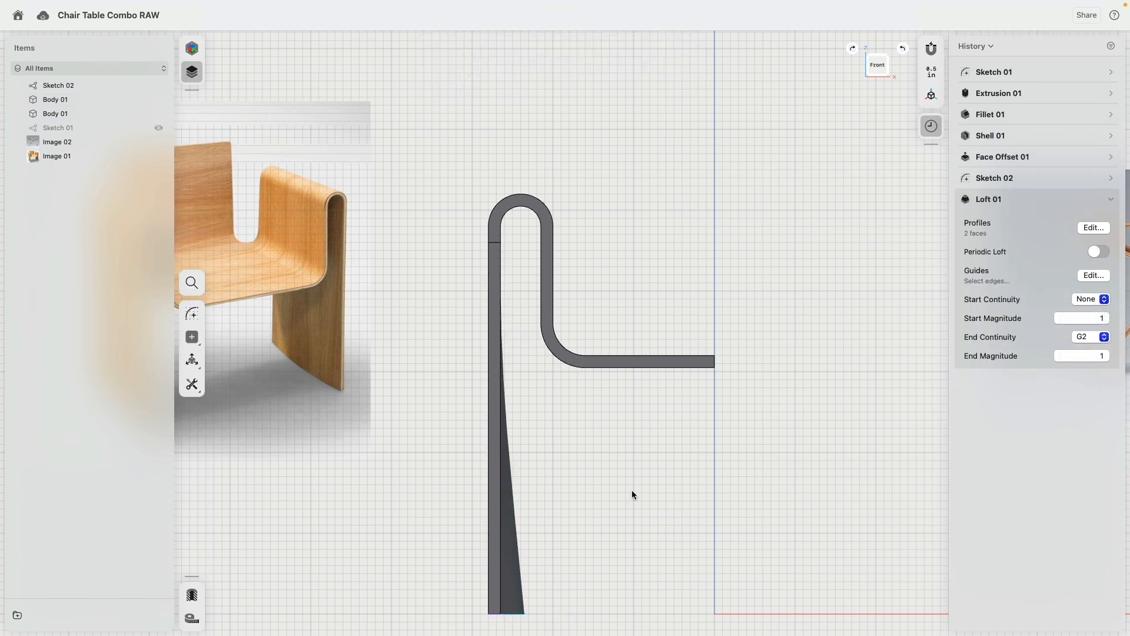
# Step: Start a new sketch on the narrow end face of the seat at the chair's centre plane
pyautogui.moveTo(632, 493); pyautogui.dragTo(575, 488, button='right')
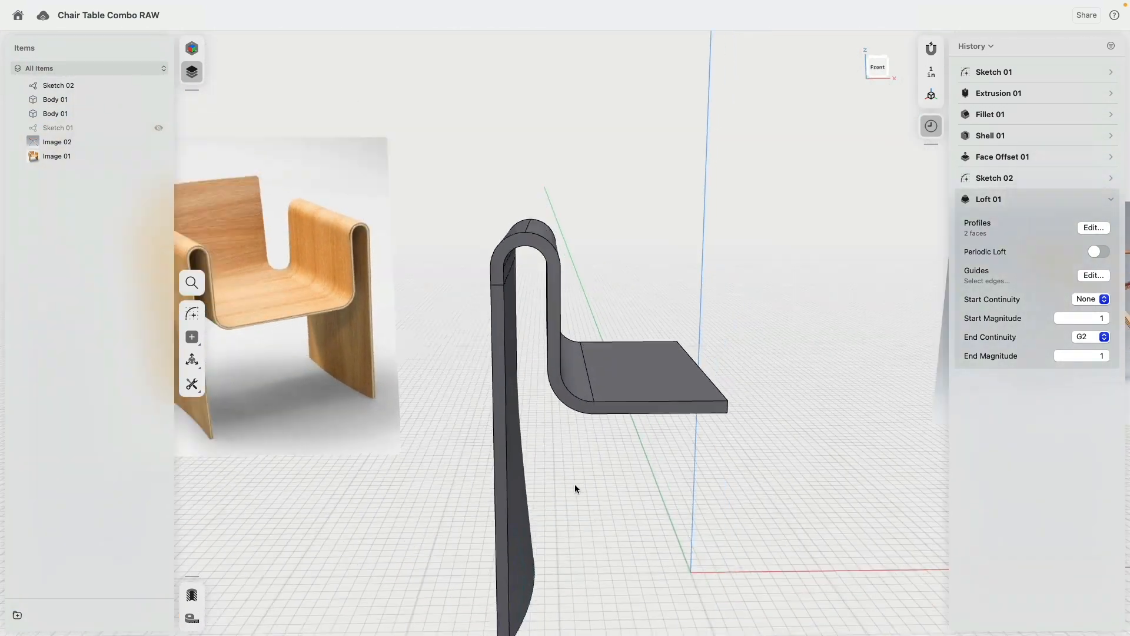
pyautogui.scroll(-3, 577, 465)
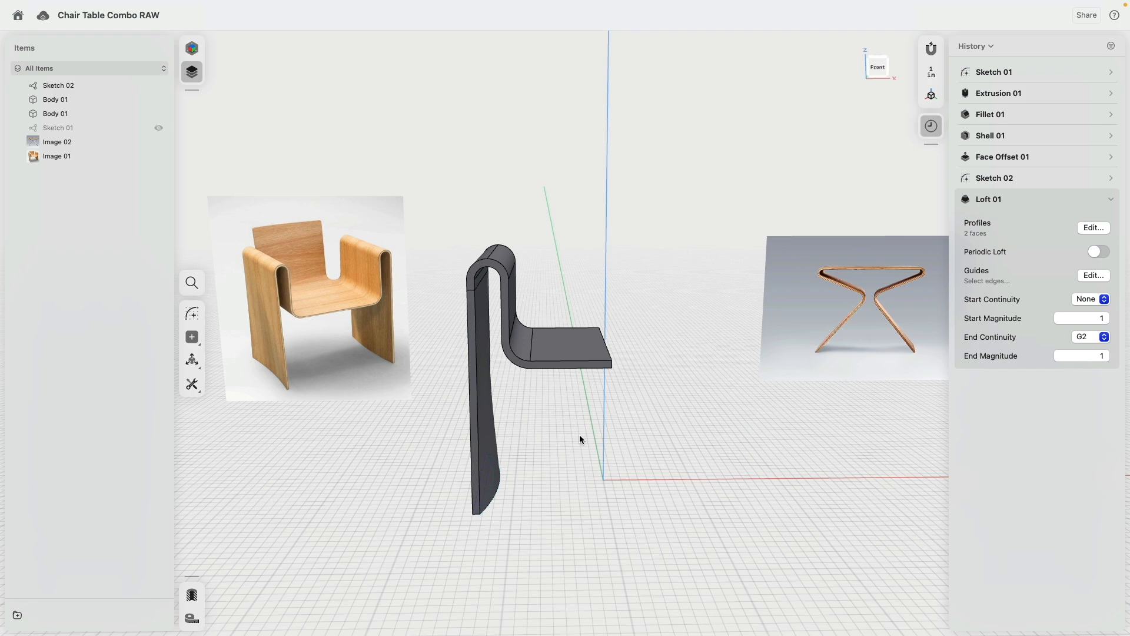
pyautogui.moveTo(669, 310); pyautogui.dragTo(651, 373, button='right')
pyautogui.scroll(3, 659, 359)
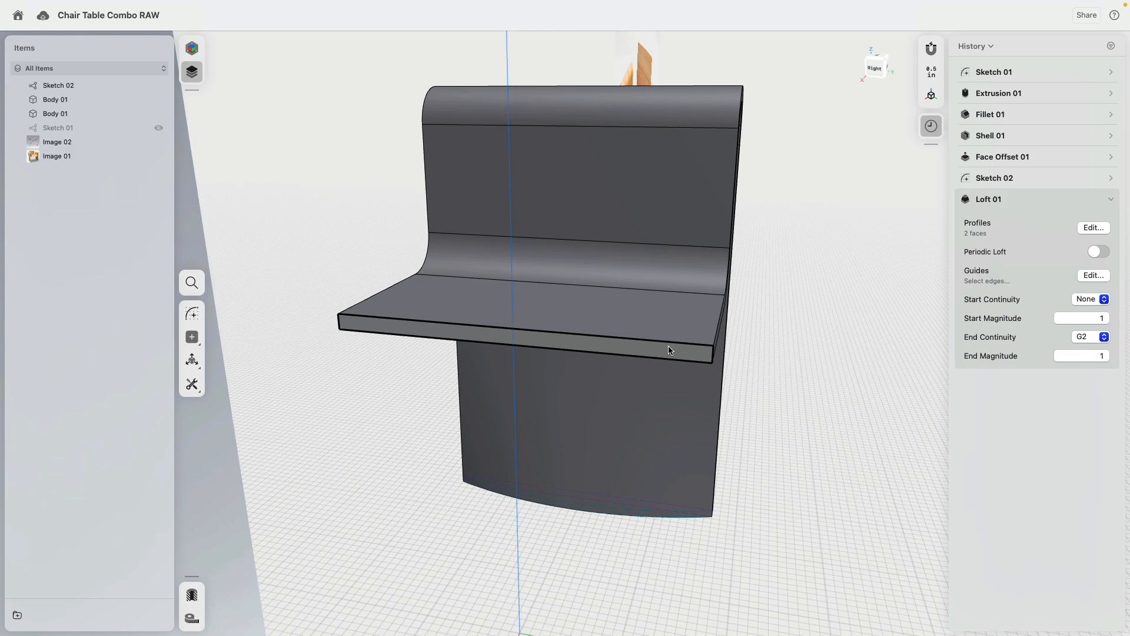
pyautogui.click(669, 350)
pyautogui.scroll(-2, 652, 368)
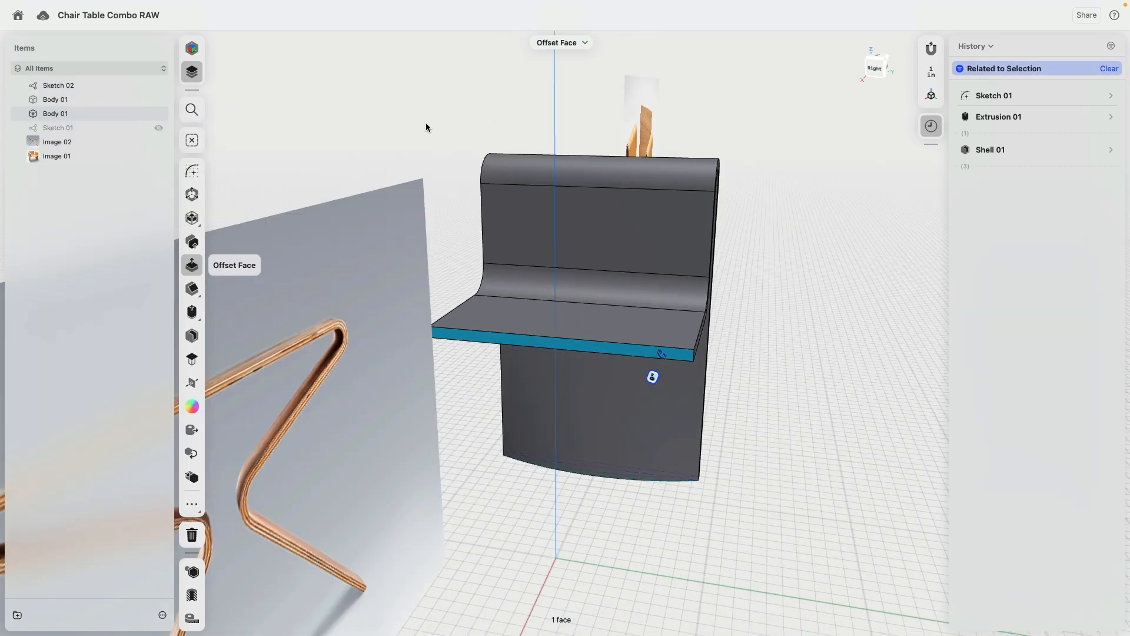
pyautogui.click(193, 172)
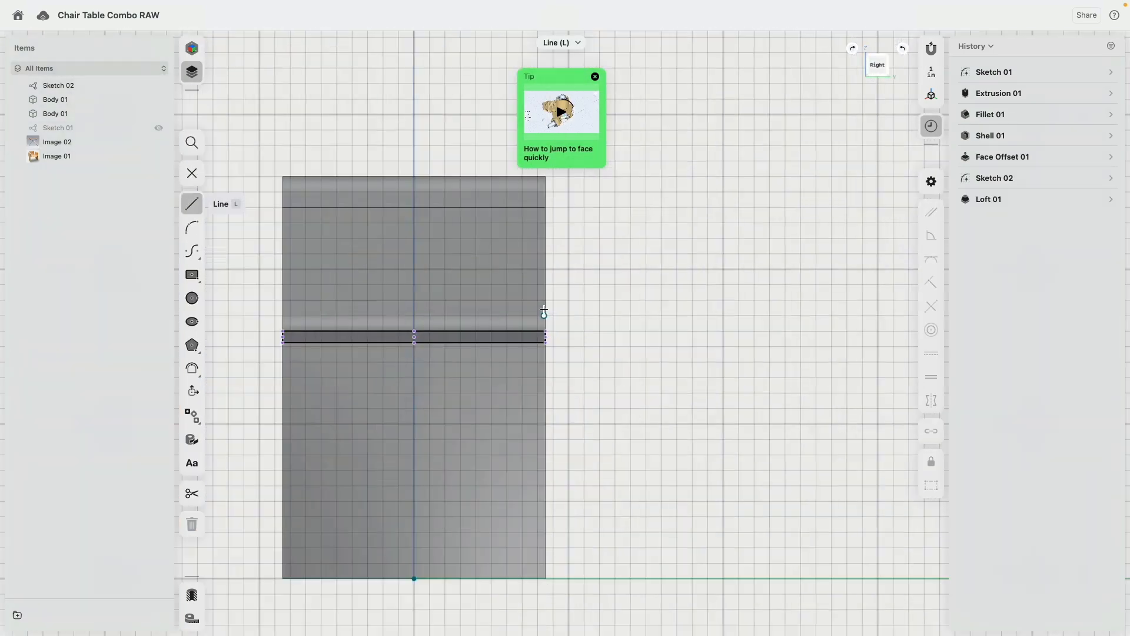
# Step: Draw a 90° three-point arc curving upward from the end face's upper rear corner, about 2.26 inches in radius
pyautogui.click(192, 228)
pyautogui.scroll(3, 488, 289)
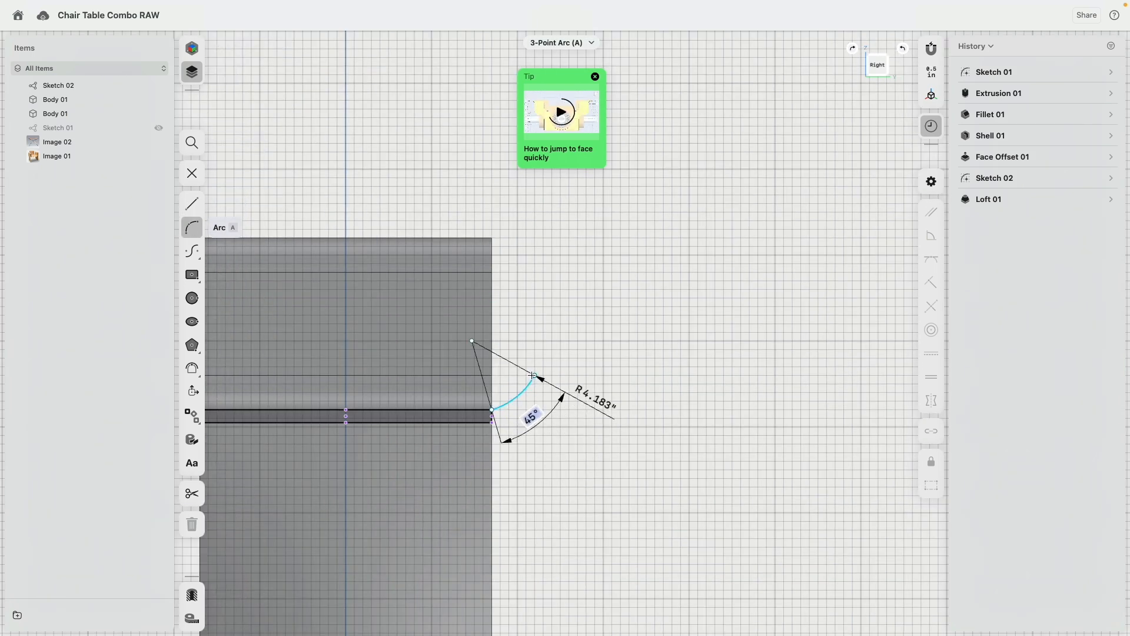
pyautogui.click(532, 375)
pyautogui.click(522, 399)
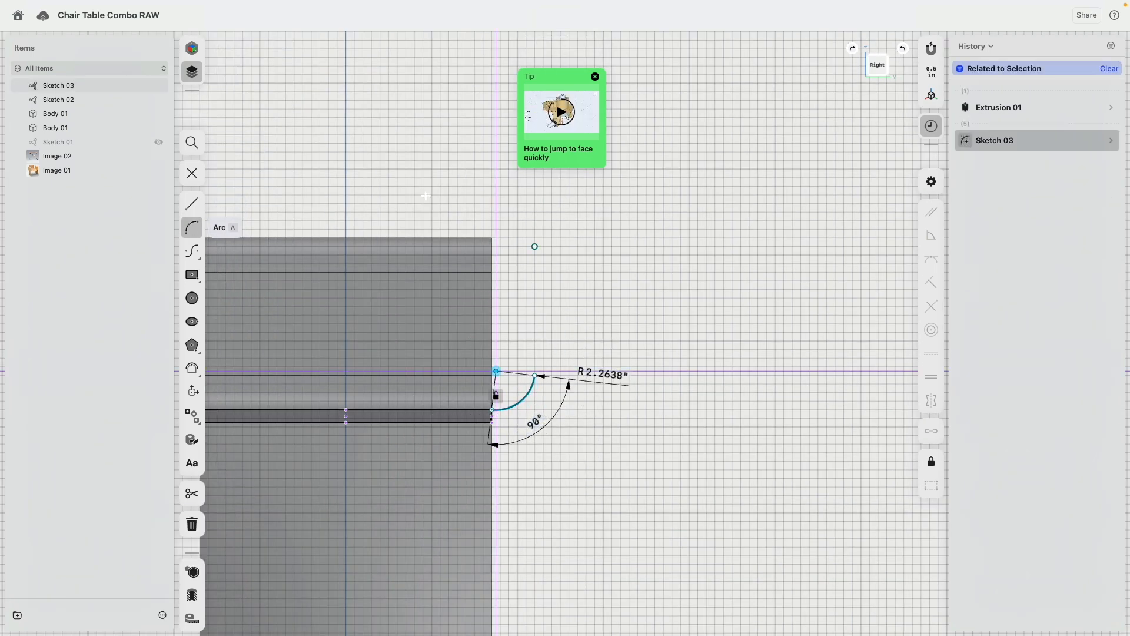
# Step: Draw a line about 1.11 inches outward from the arc's upper end and join it to the face's lower corner with a 90° arc about 3.15 inches in radius
pyautogui.click(193, 206)
pyautogui.scroll(4, 534, 381)
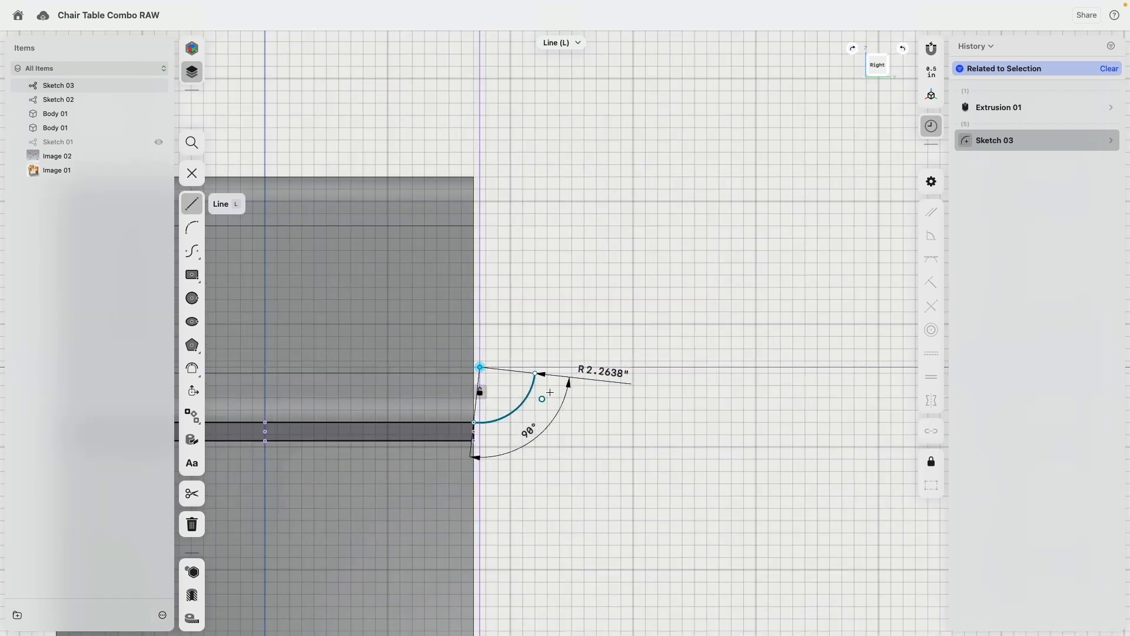
pyautogui.click(534, 373)
pyautogui.click(562, 376)
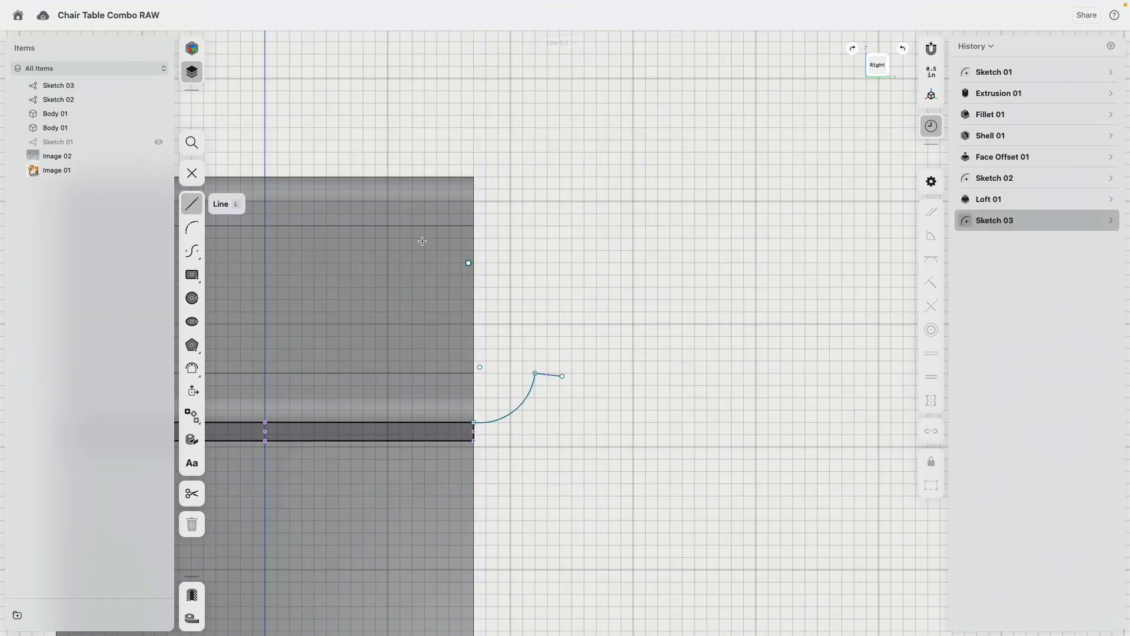
pyautogui.click(193, 228)
pyautogui.click(473, 440)
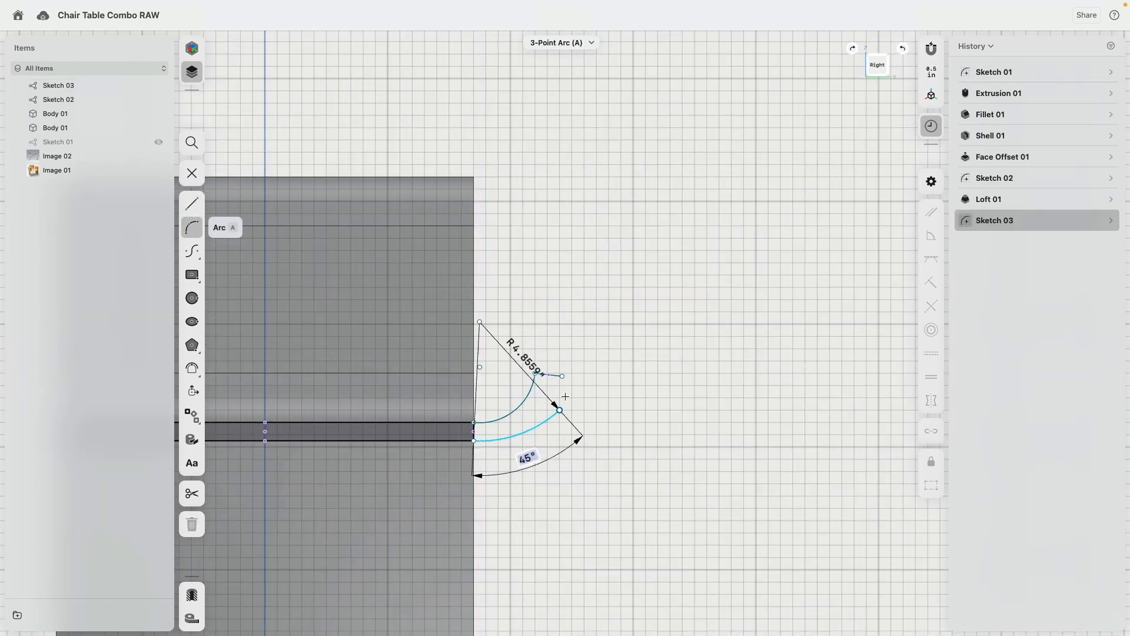
pyautogui.click(562, 377)
pyautogui.click(529, 412)
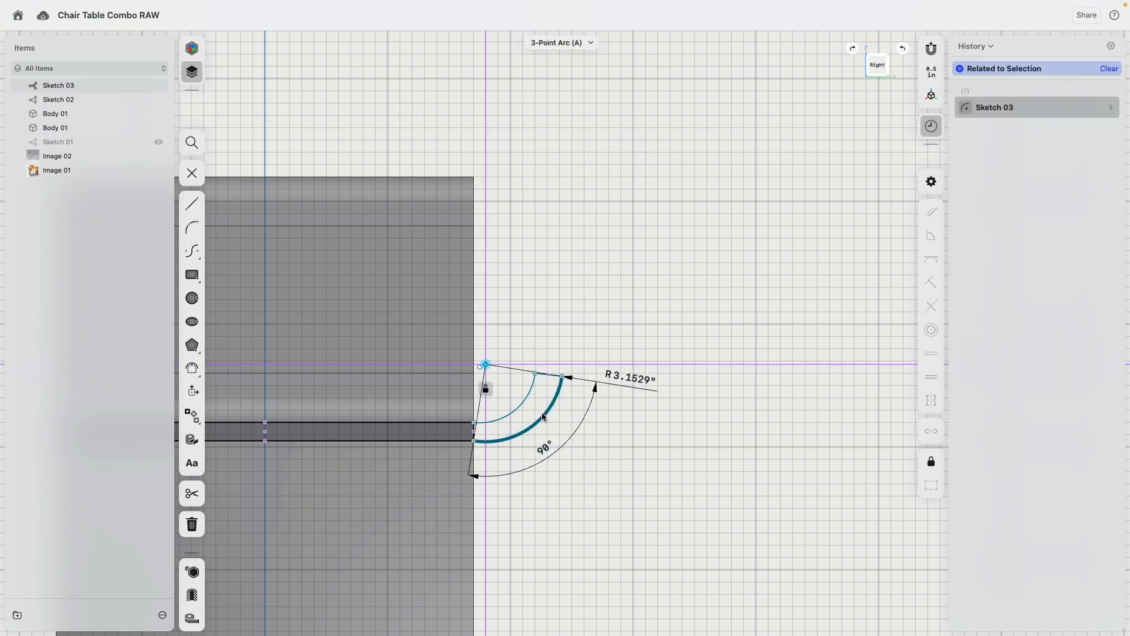
# Step: Fix the angles between the short end line and both the inner and outer arcs at 90°
pyautogui.scroll(10, 542, 375)
pyautogui.press('Escape')
pyautogui.click(512, 339)
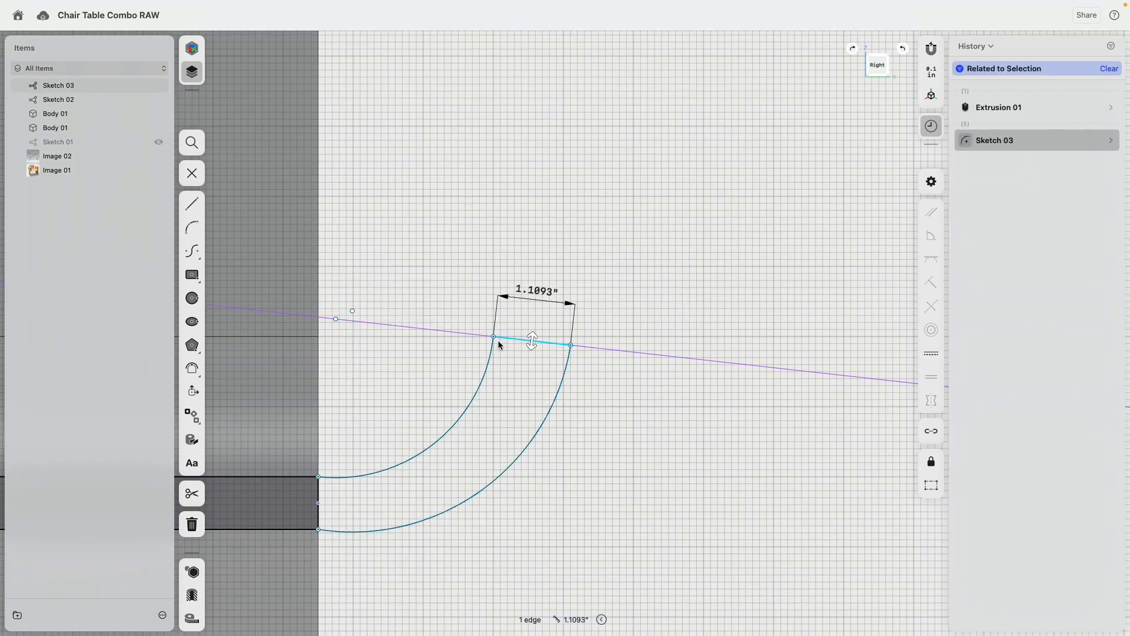
pyautogui.click(493, 352)
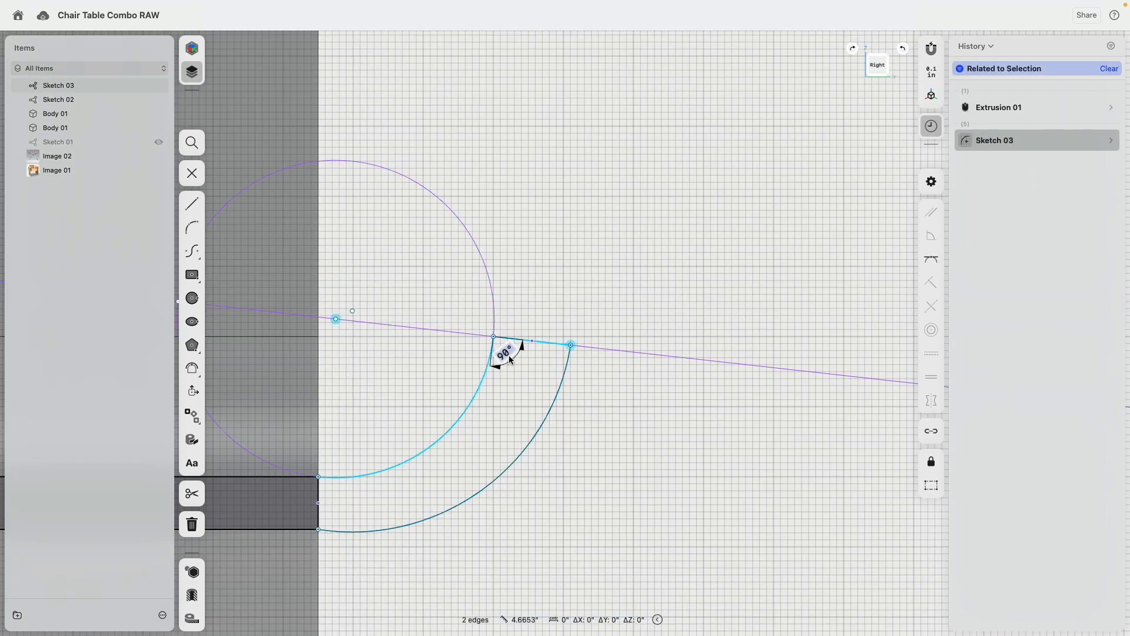
pyautogui.click(532, 355)
pyautogui.click(545, 342)
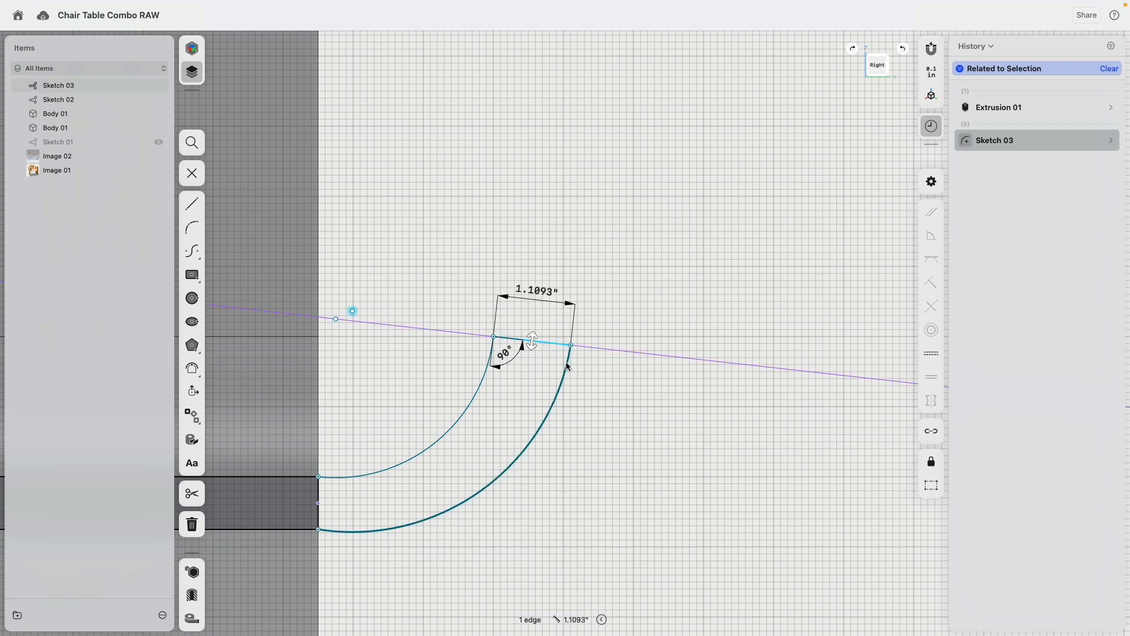
pyautogui.click(566, 364)
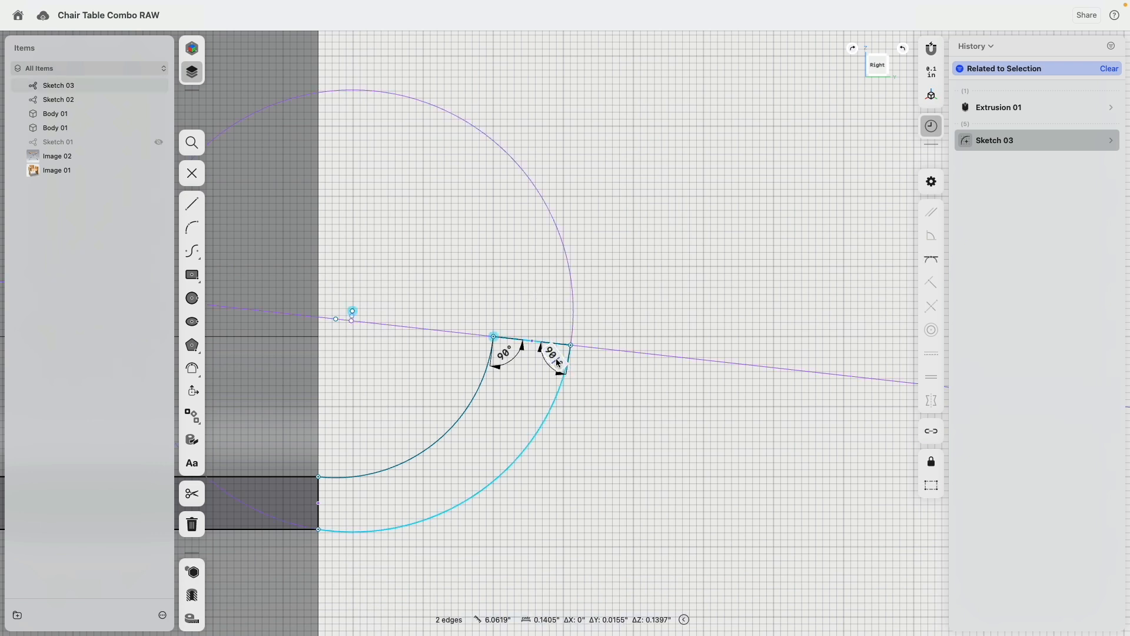
pyautogui.press('Escape')
# Step: Make the inner arc tangent to the seat's upper edge where the two meet
pyautogui.moveTo(373, 433); pyautogui.dragTo(497, 352, button='middle')
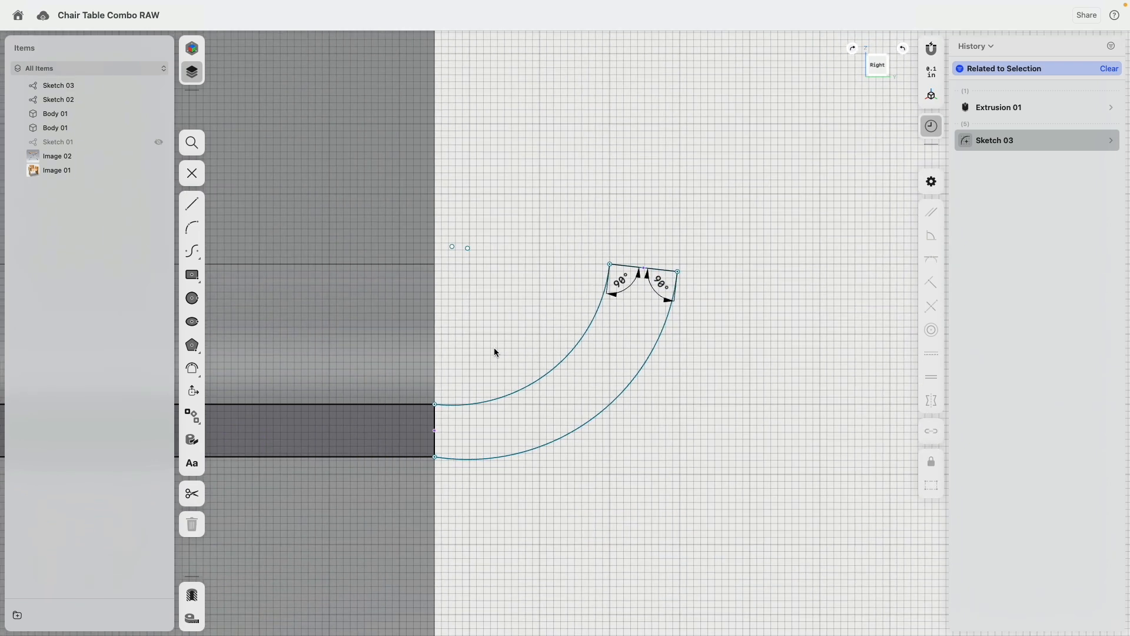
pyautogui.click(455, 408)
pyautogui.click(419, 405)
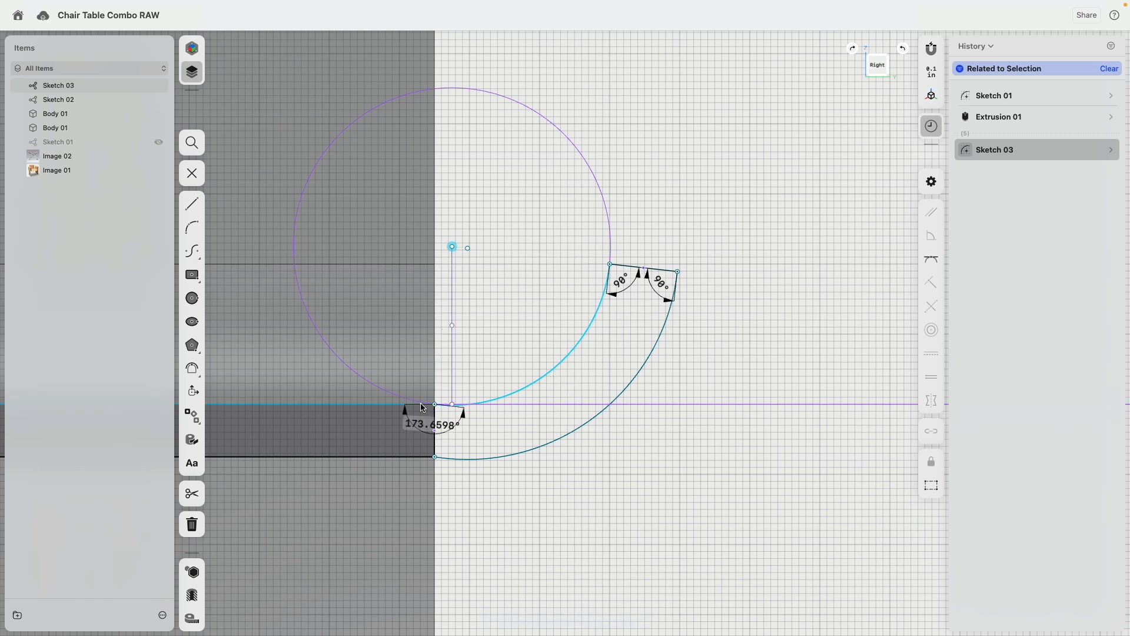
pyautogui.click(933, 260)
# Step: Try to make the outer arc tangent to the seat's lower edge
pyautogui.click(478, 458)
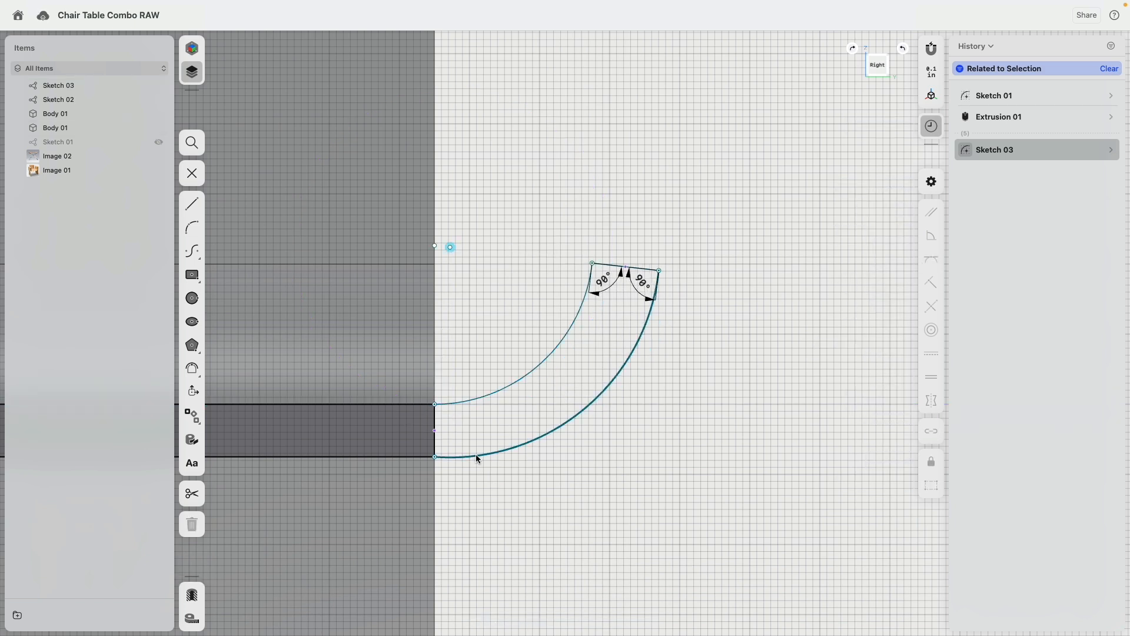
pyautogui.click(408, 458)
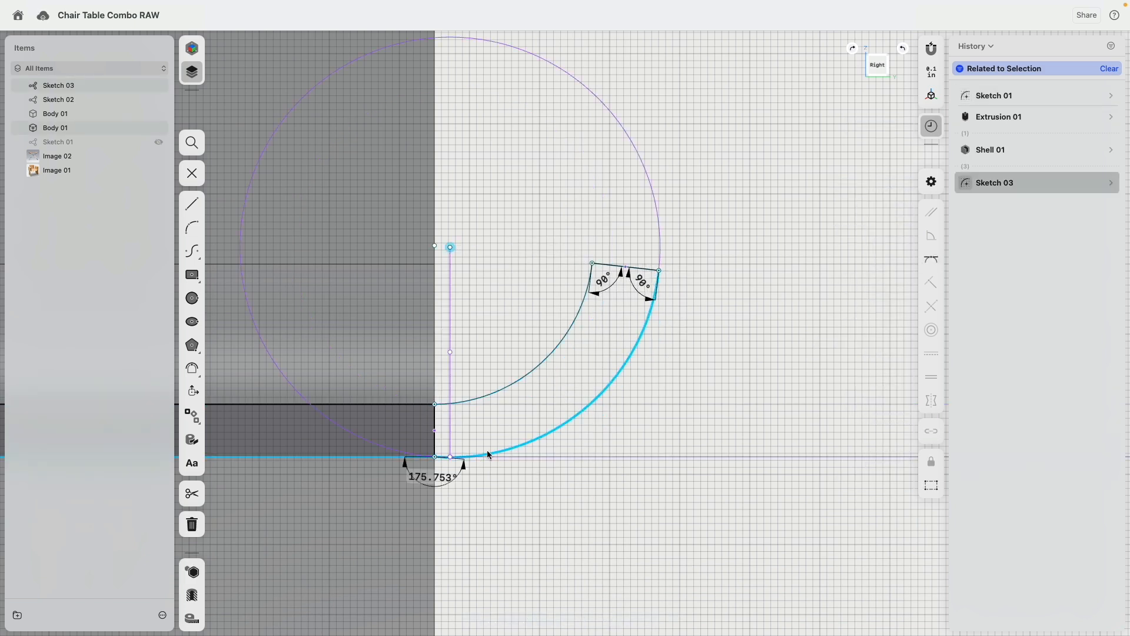
pyautogui.click(933, 260)
pyautogui.press('super+z')
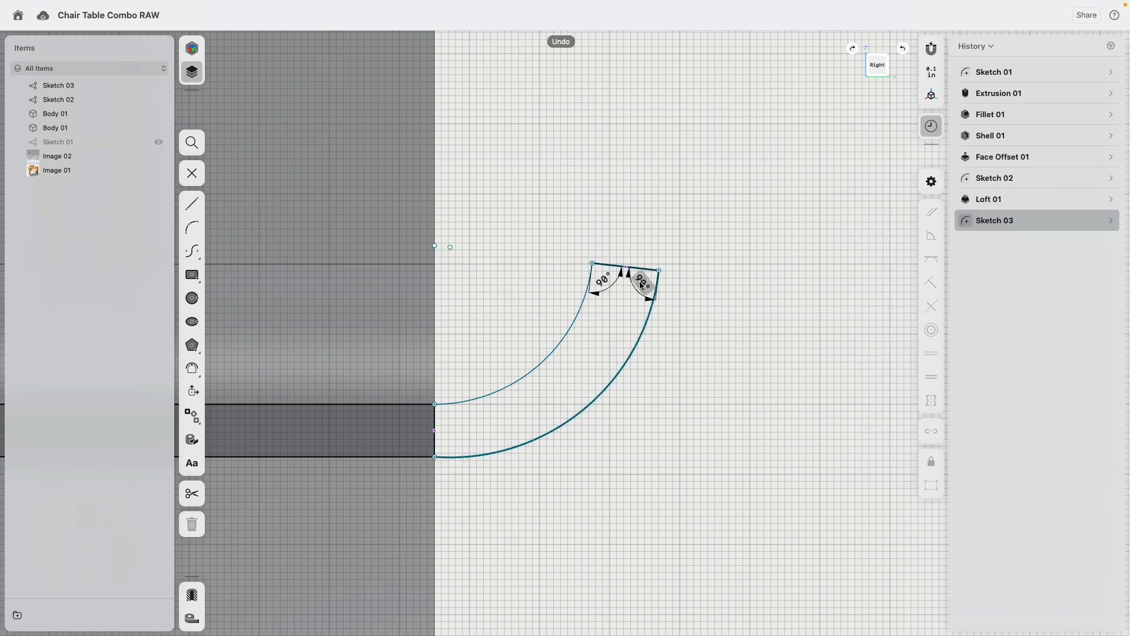
# Step: Level the short end line by moving its inner corner, adjust an arc centre, and make the two arc centres coincident
pyautogui.moveTo(593, 264)
pyautogui.mouseDown()
pyautogui.moveTo(590, 239)
pyautogui.moveTo(595, 266)
pyautogui.mouseUp()
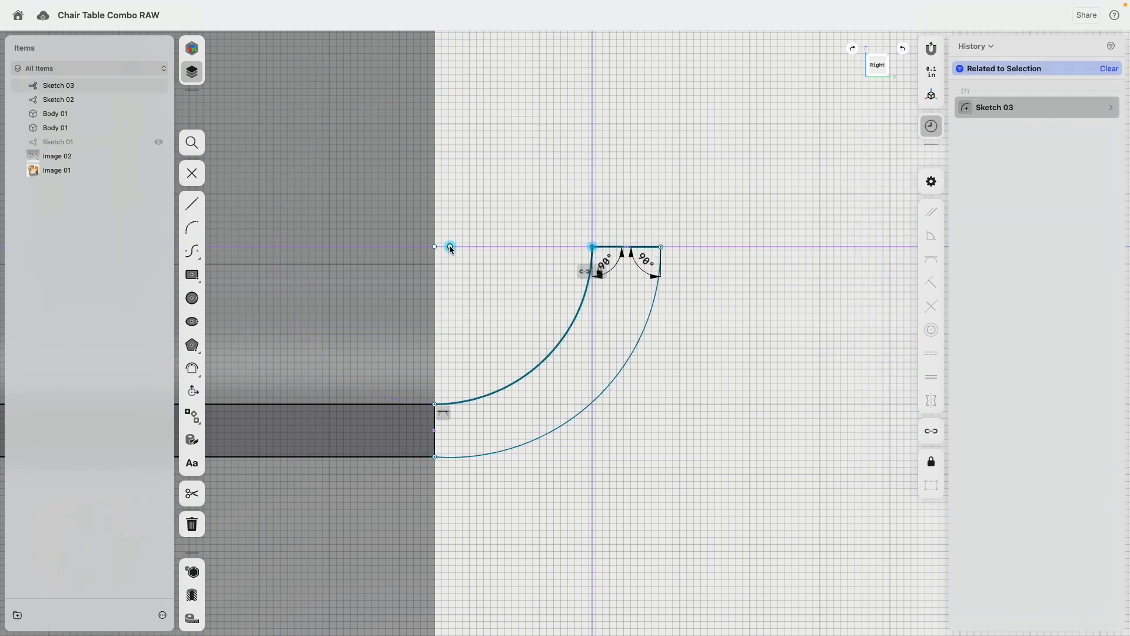
pyautogui.moveTo(451, 248)
pyautogui.mouseDown()
pyautogui.moveTo(436, 245)
pyautogui.moveTo(464, 239)
pyautogui.mouseUp()
pyautogui.click(435, 236)
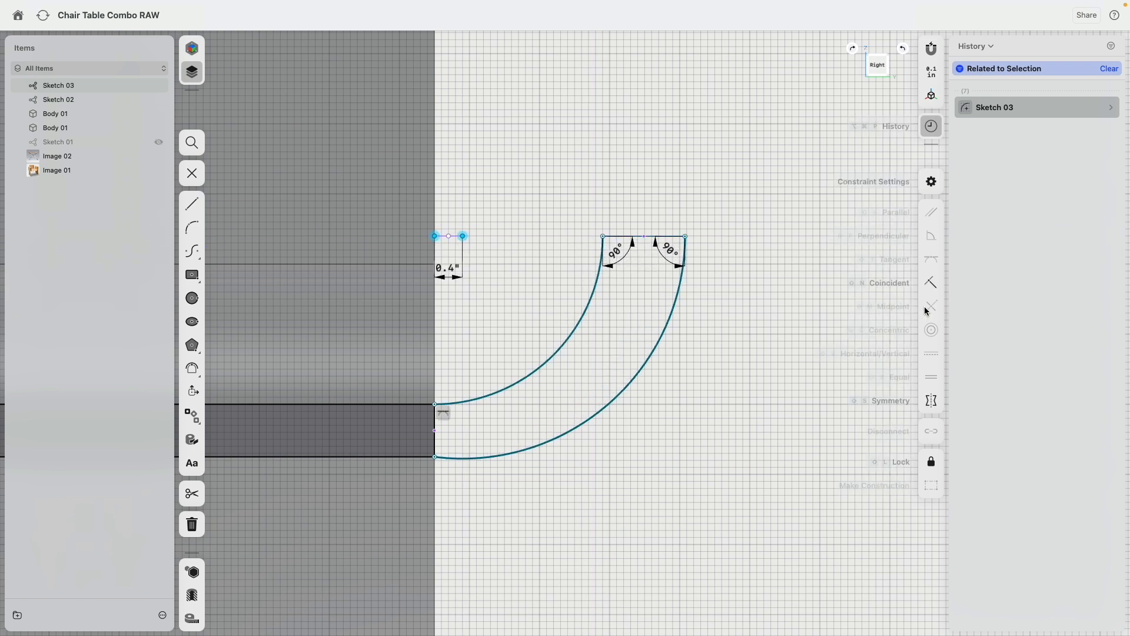
pyautogui.click(932, 286)
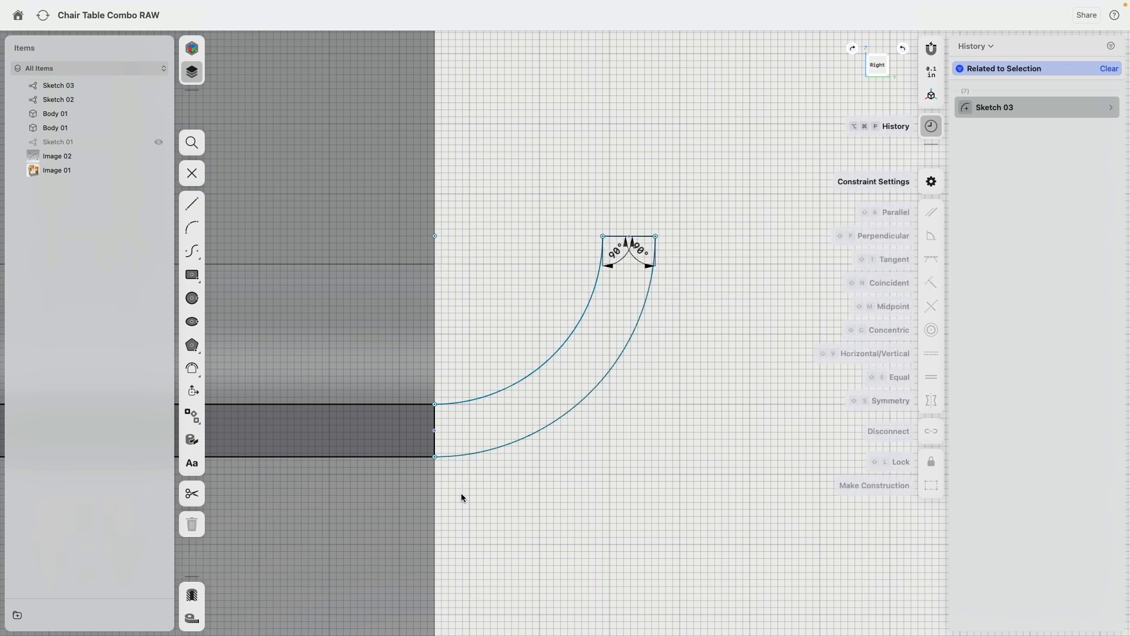
# Step: Constrain the outer arc tangent to the seat's bottom edge line
pyautogui.click(456, 458)
pyautogui.click(422, 459)
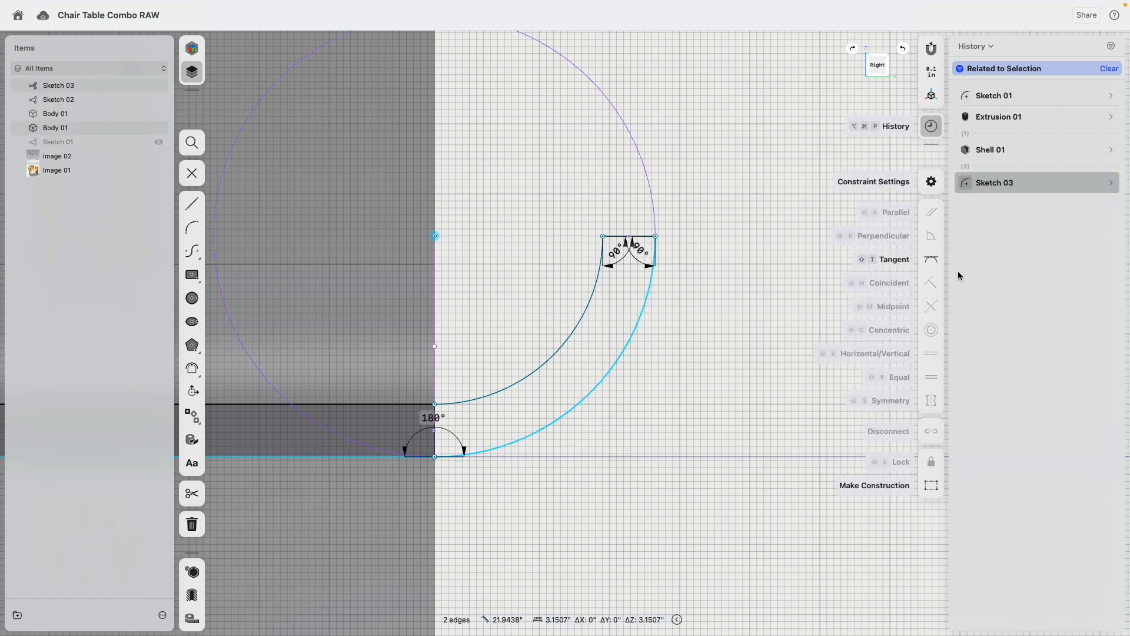
pyautogui.click(931, 259)
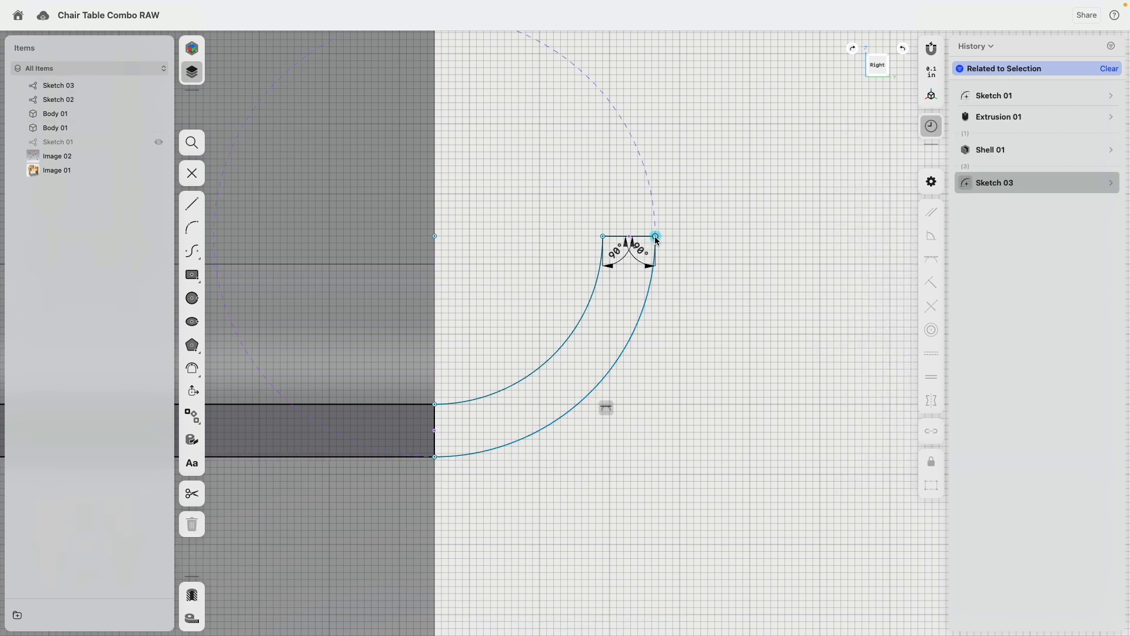
# Step: Move the short end line slightly down along the arcs so the curve stops just short of a quarter turn
pyautogui.moveTo(657, 238)
pyautogui.mouseDown()
pyautogui.moveTo(647, 302)
pyautogui.moveTo(573, 413)
pyautogui.moveTo(639, 328)
pyautogui.moveTo(648, 147)
pyautogui.moveTo(670, 259)
pyautogui.moveTo(587, 407)
pyautogui.moveTo(651, 253)
pyautogui.moveTo(617, 101)
pyautogui.moveTo(677, 214)
pyautogui.moveTo(622, 397)
pyautogui.moveTo(671, 247)
pyautogui.moveTo(658, 244)
pyautogui.mouseUp()
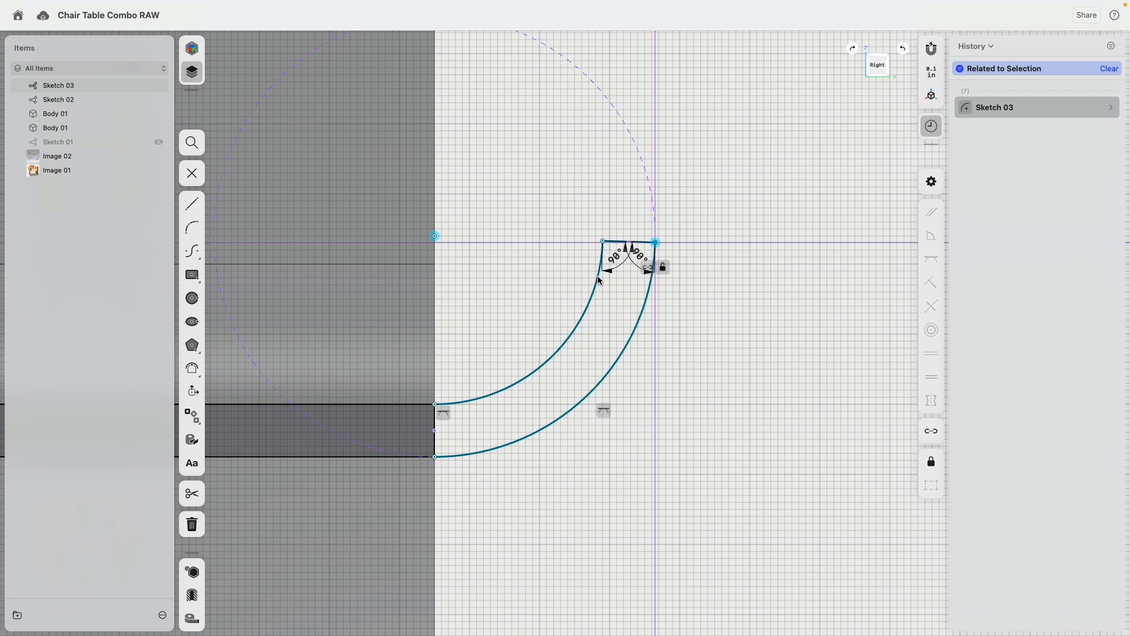
pyautogui.click(591, 300)
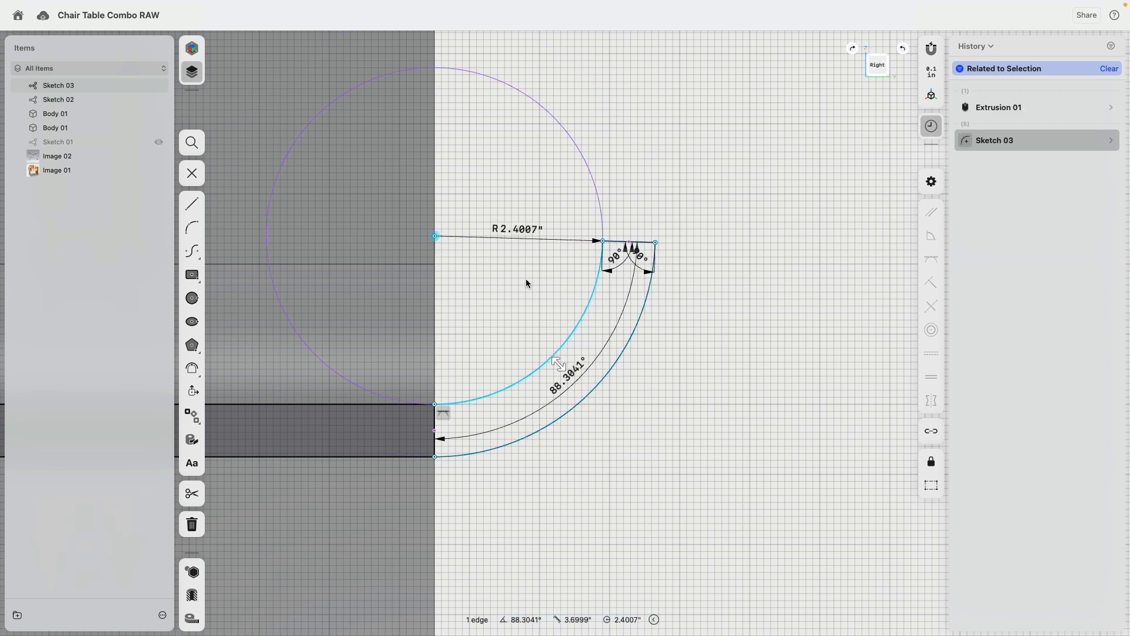
pyautogui.scroll(-3, 585, 308)
pyautogui.click(661, 194)
pyautogui.moveTo(620, 278); pyautogui.dragTo(619, 294)
# Step: Extrude the curved transition profile 8 inches along the seat's rear edge as a new body
pyautogui.click(698, 199)
pyautogui.moveTo(698, 199); pyautogui.dragTo(573, 324, button='right')
pyautogui.click(580, 315)
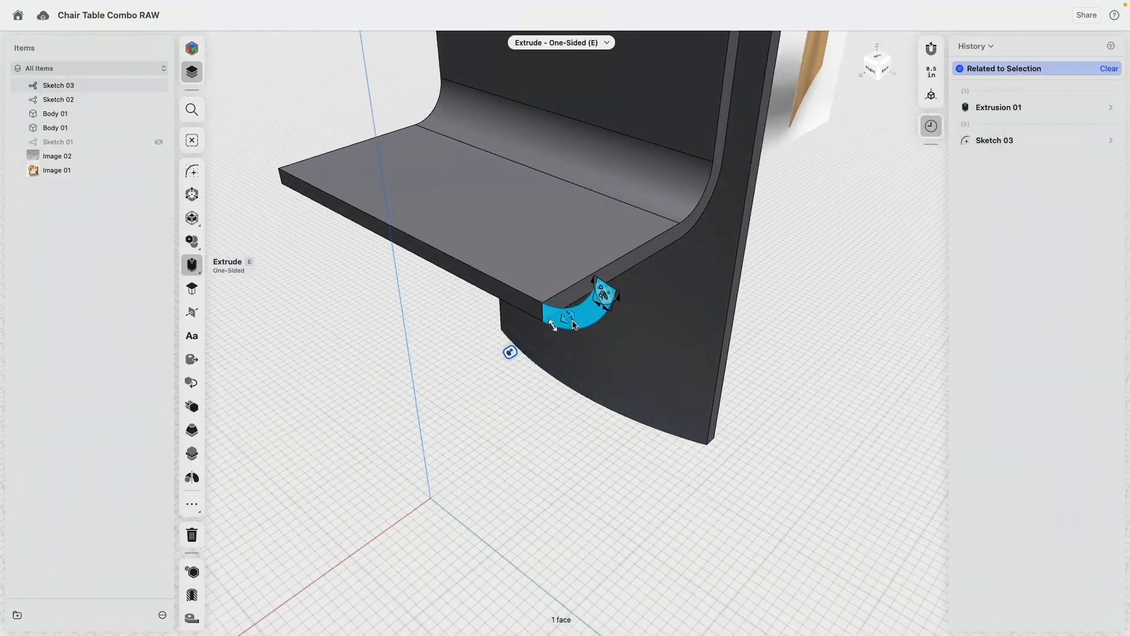
pyautogui.click(671, 233)
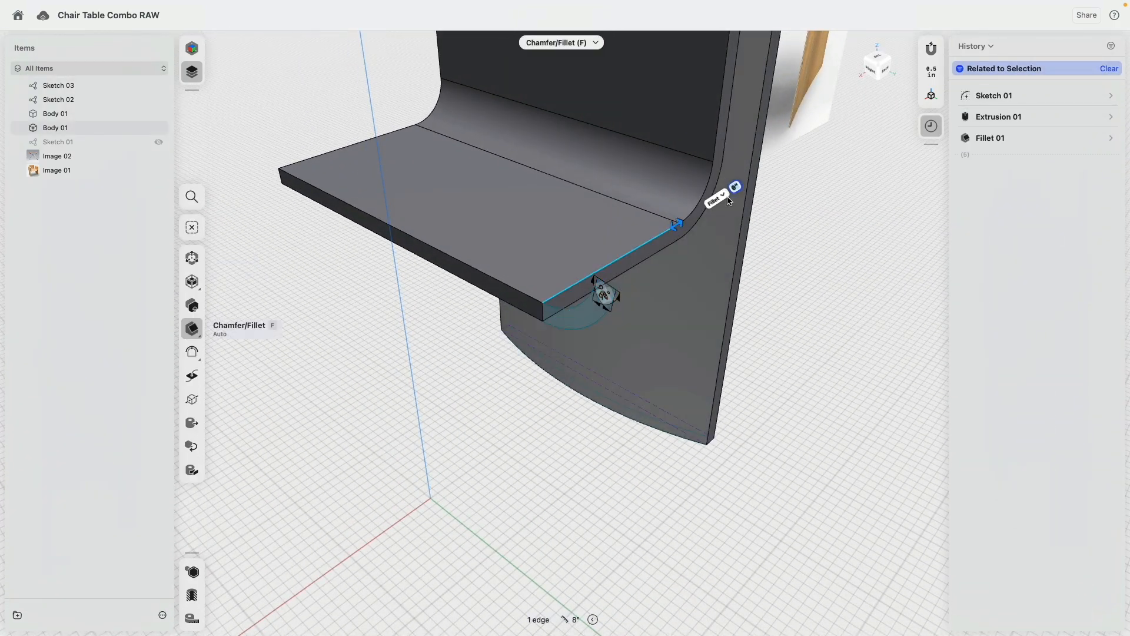
pyautogui.click(577, 318)
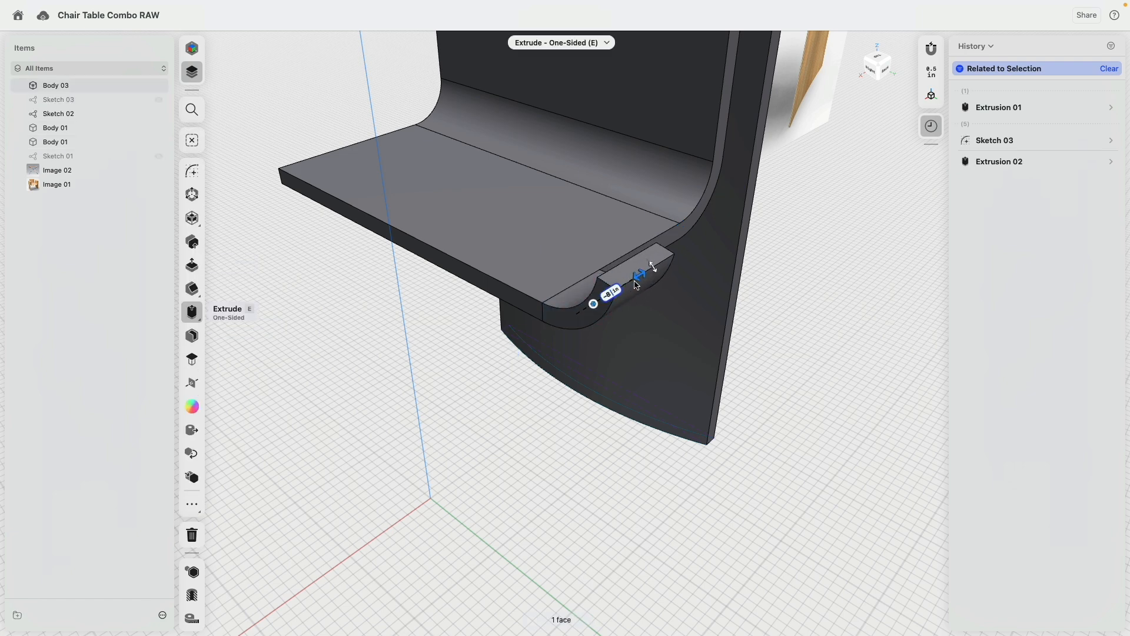
pyautogui.press('Return')
# Step: Extrude the upper end face of the curved transition about 12 inches upward to form the backrest half
pyautogui.moveTo(497, 477); pyautogui.dragTo(687, 281, button='right')
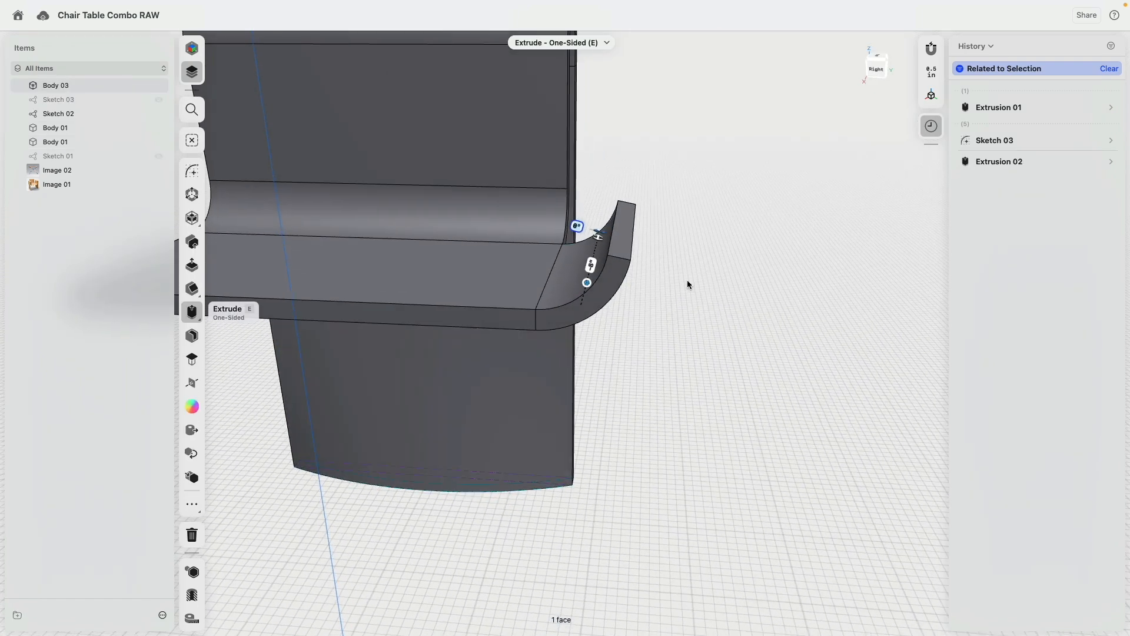
pyautogui.scroll(-4, 691, 263)
pyautogui.moveTo(691, 262); pyautogui.dragTo(659, 348, button='middle')
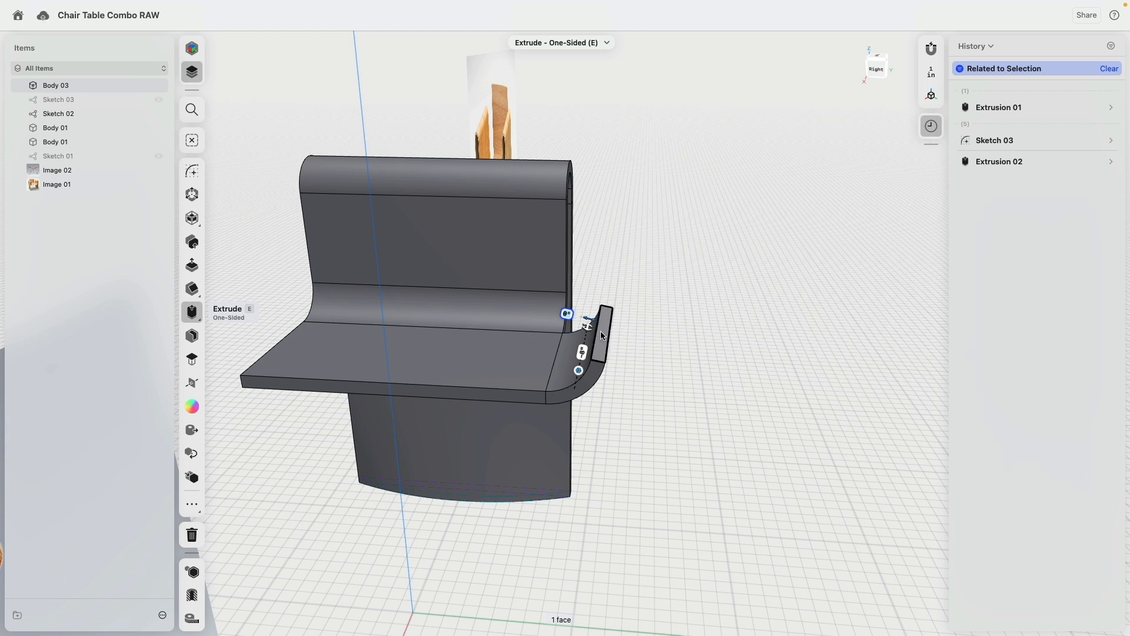
pyautogui.click(602, 336)
pyautogui.click(193, 310)
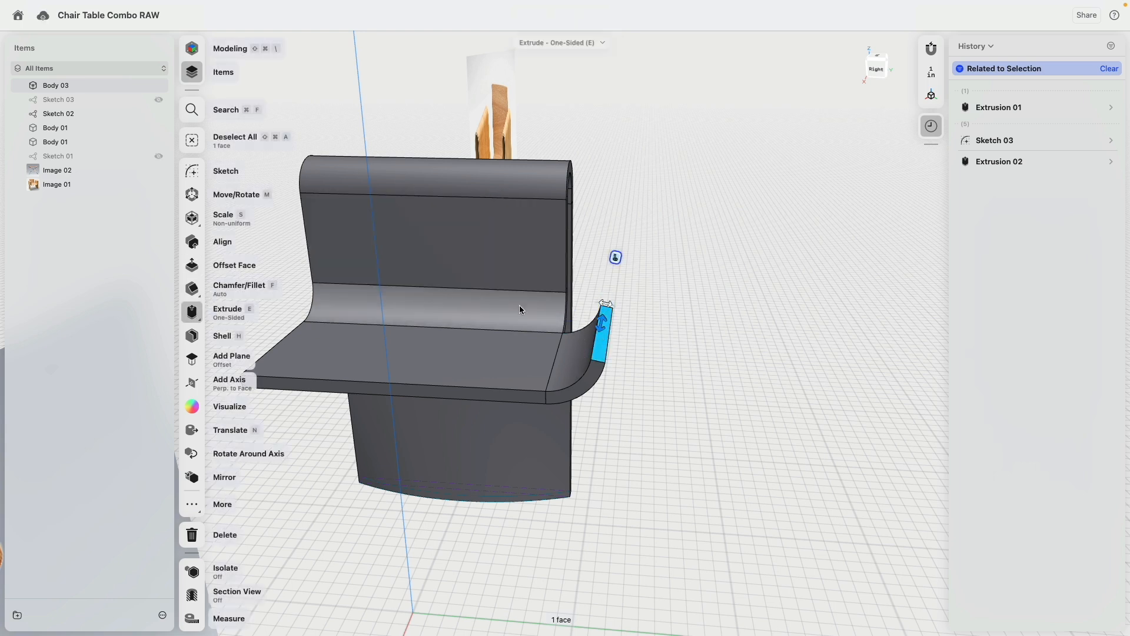
pyautogui.moveTo(603, 324); pyautogui.dragTo(647, 166)
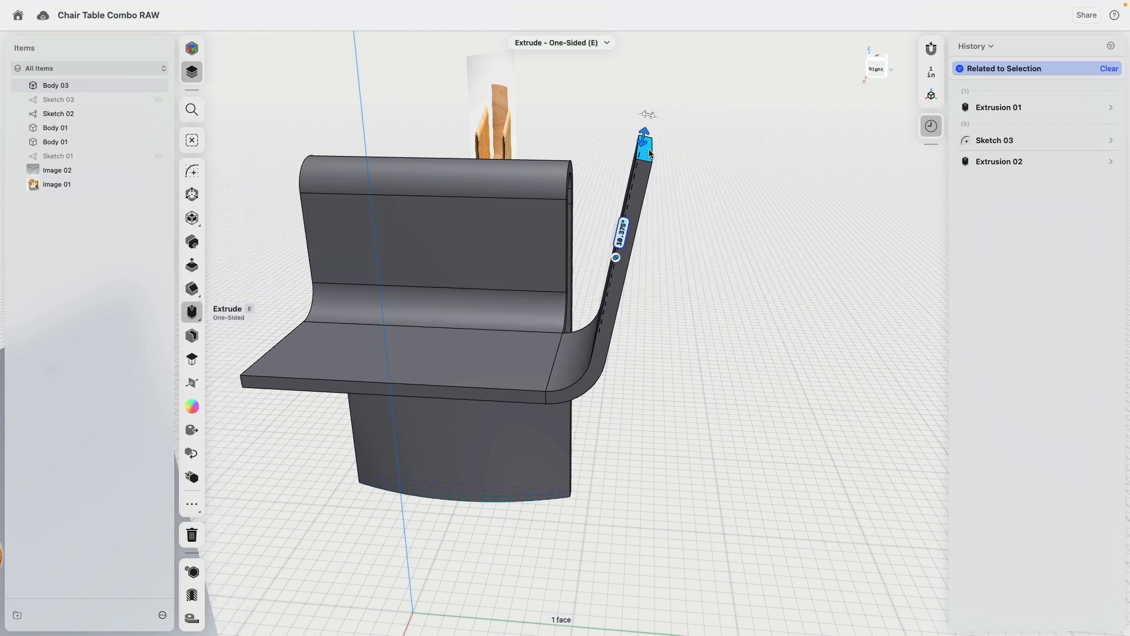
pyautogui.moveTo(655, 213); pyautogui.dragTo(646, 239, button='right')
pyautogui.scroll(-10, 646, 238)
pyautogui.scroll(5, 657, 188)
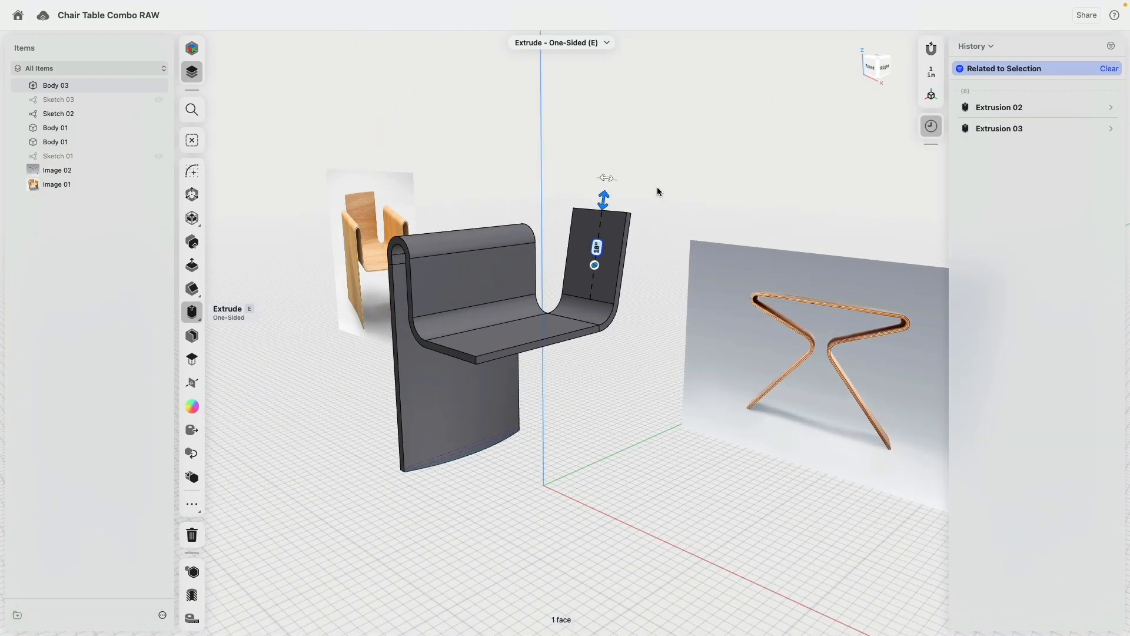
pyautogui.moveTo(599, 200); pyautogui.dragTo(606, 188)
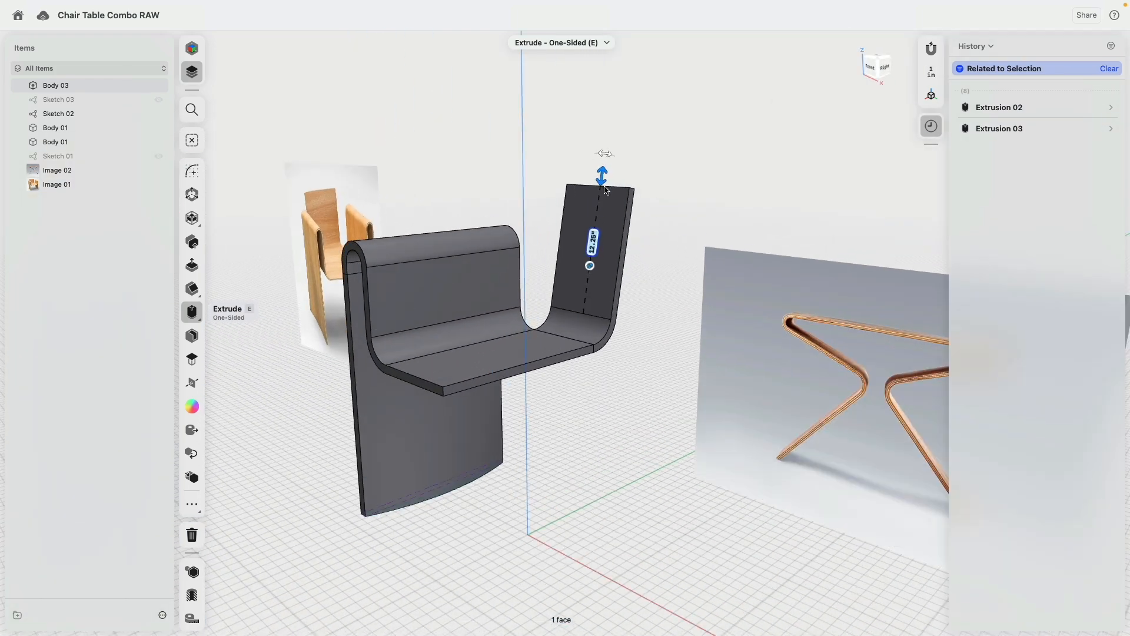
pyautogui.click(669, 189)
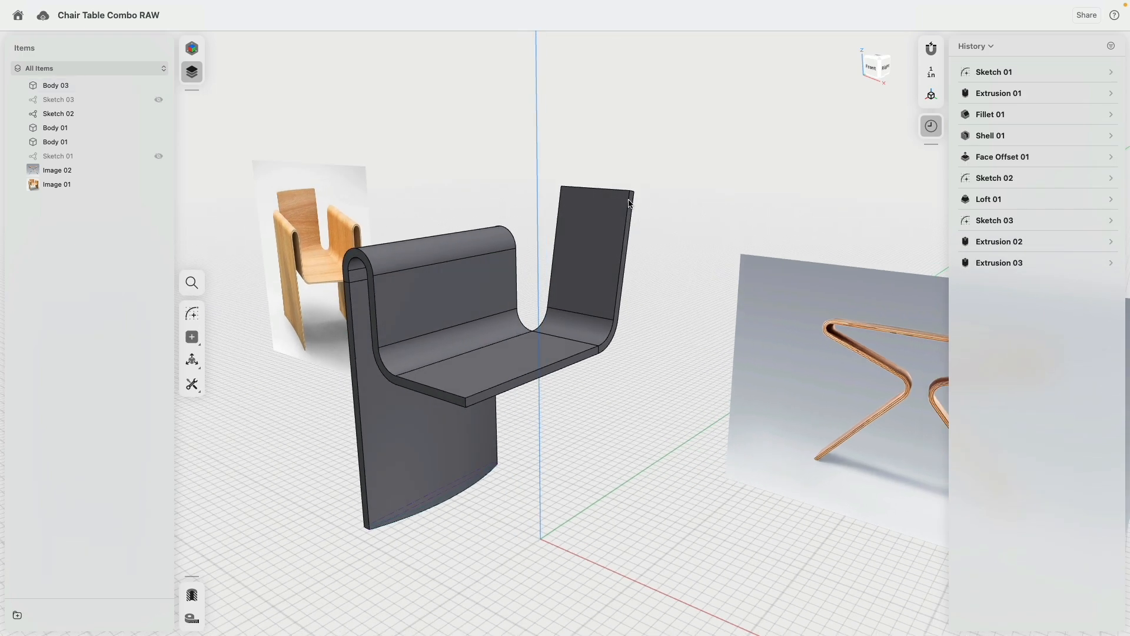
pyautogui.click(559, 225)
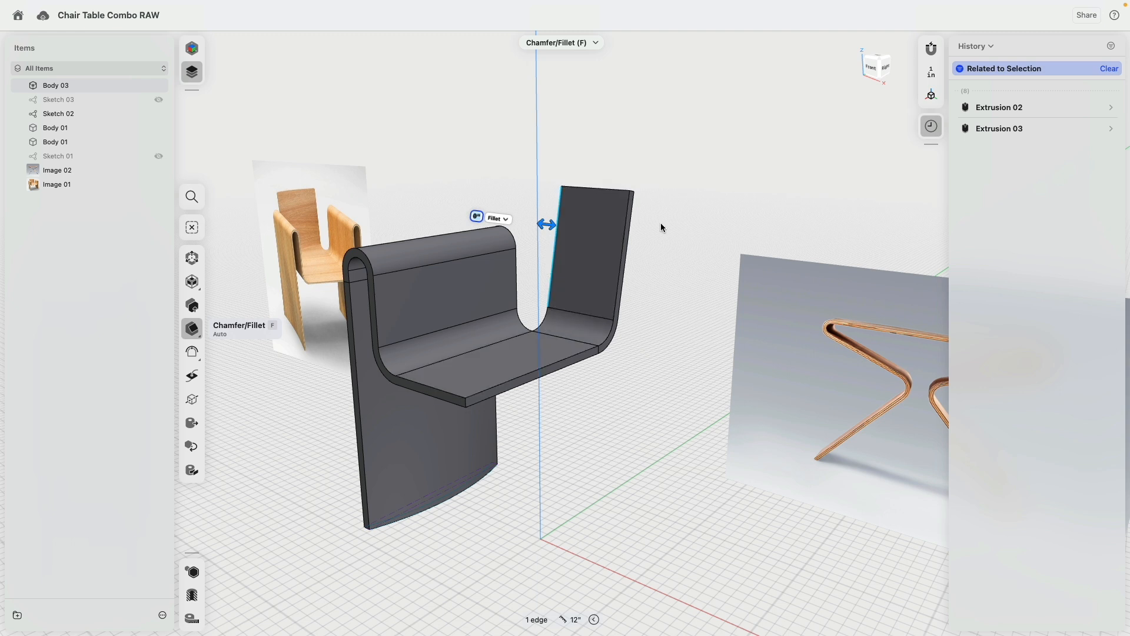
pyautogui.moveTo(663, 225); pyautogui.dragTo(617, 237, button='right')
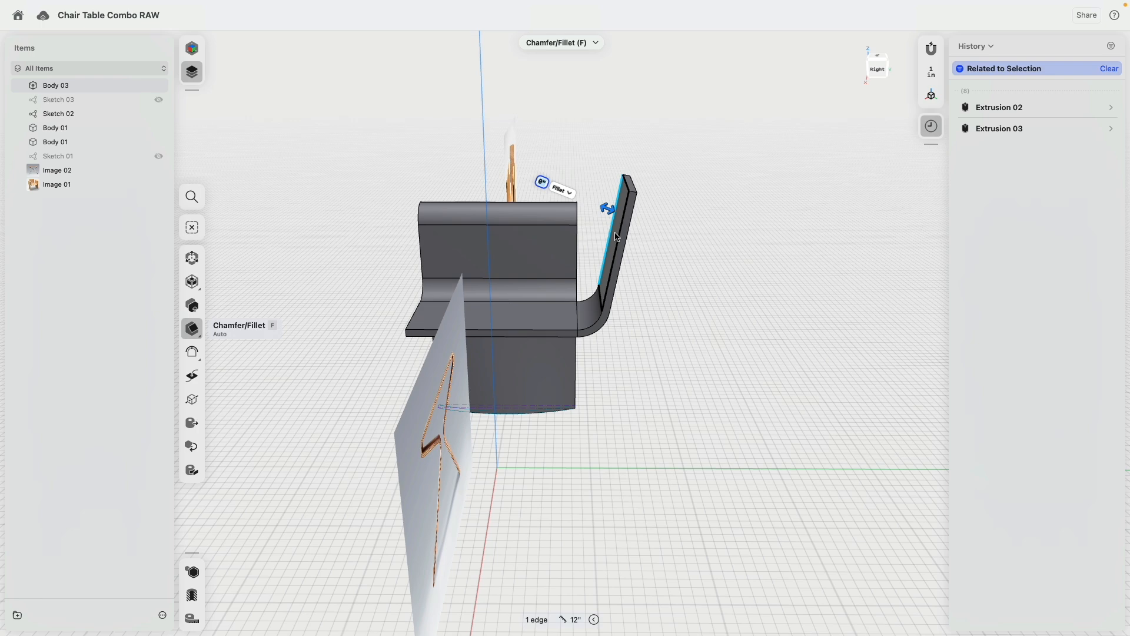
pyautogui.moveTo(660, 240); pyautogui.dragTo(708, 261, button='right')
pyautogui.click(707, 261)
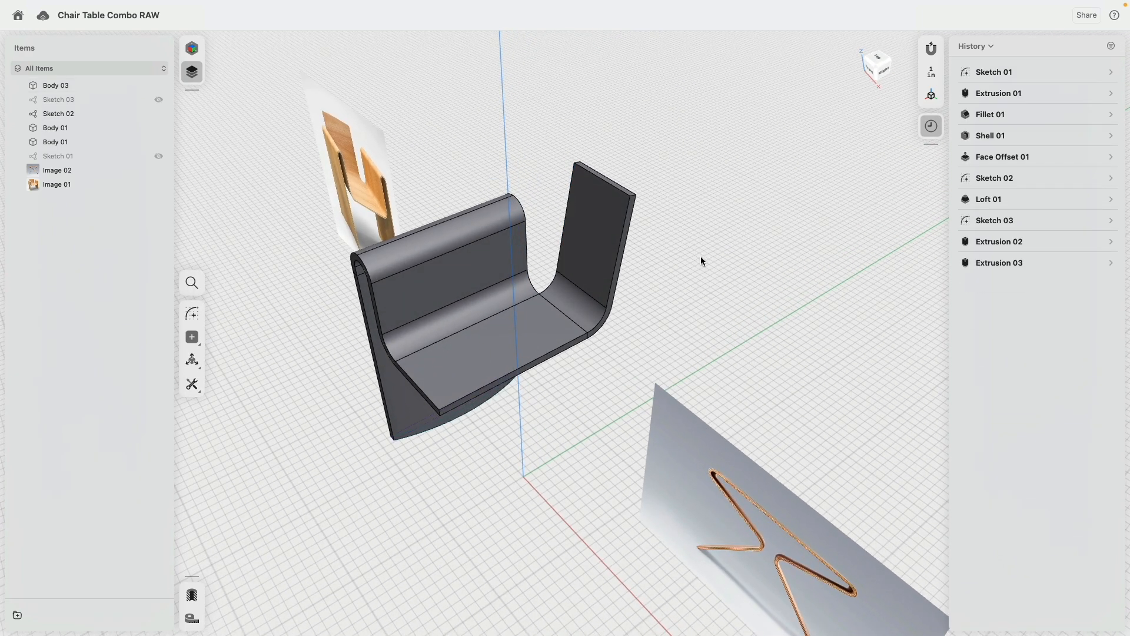
# Step: Try to extrude the front face of the backrest half
pyautogui.click(608, 222)
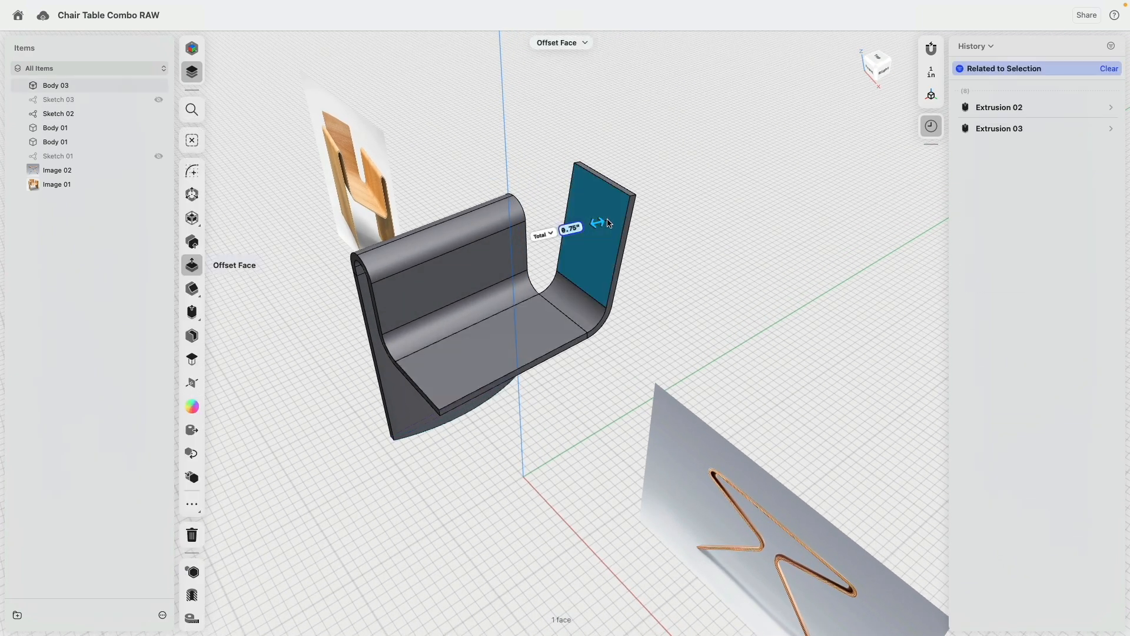
pyautogui.scroll(5, 608, 220)
pyautogui.click(194, 315)
pyautogui.moveTo(539, 267); pyautogui.dragTo(597, 222, button='right')
pyautogui.moveTo(571, 191); pyautogui.dragTo(627, 203)
pyautogui.moveTo(625, 204); pyautogui.dragTo(598, 326, button='right')
pyautogui.hotkey('ctrl', 'z')
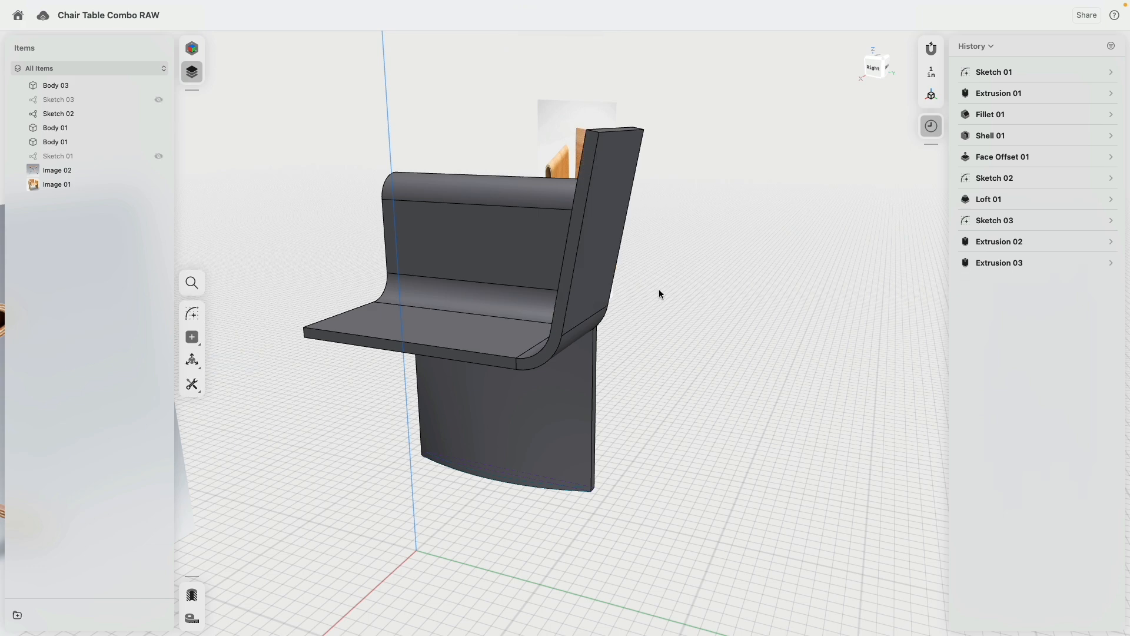
# Step: Mirror the backrest, seat and leg bodies across the seat's centre cut face, keeping the originals
pyautogui.moveTo(659, 288); pyautogui.dragTo(694, 229, button='right')
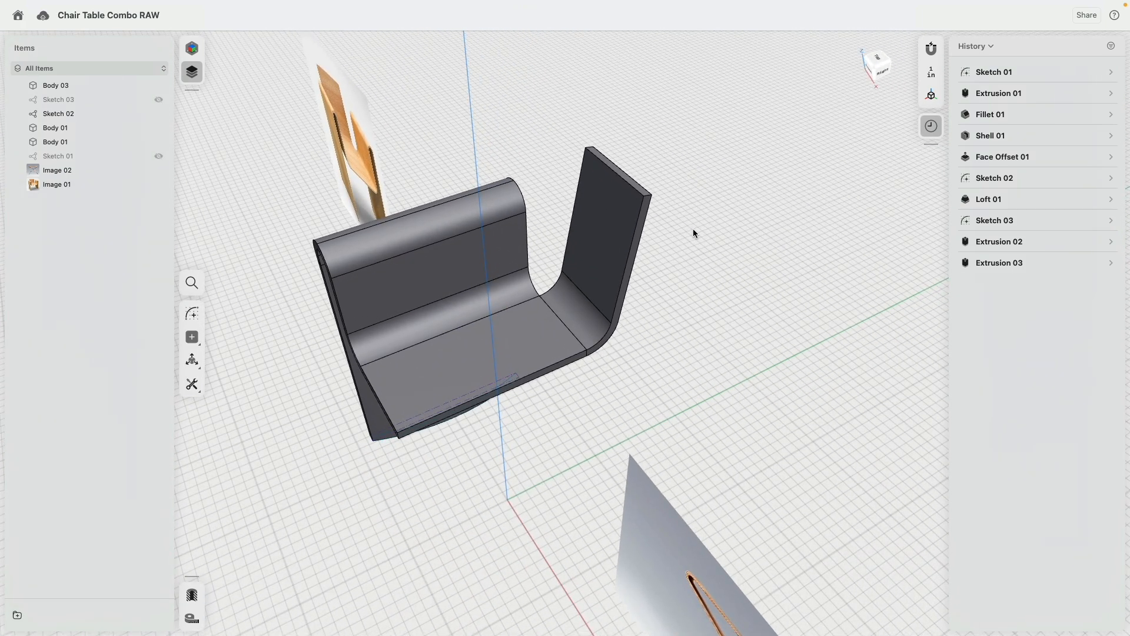
pyautogui.click(595, 260)
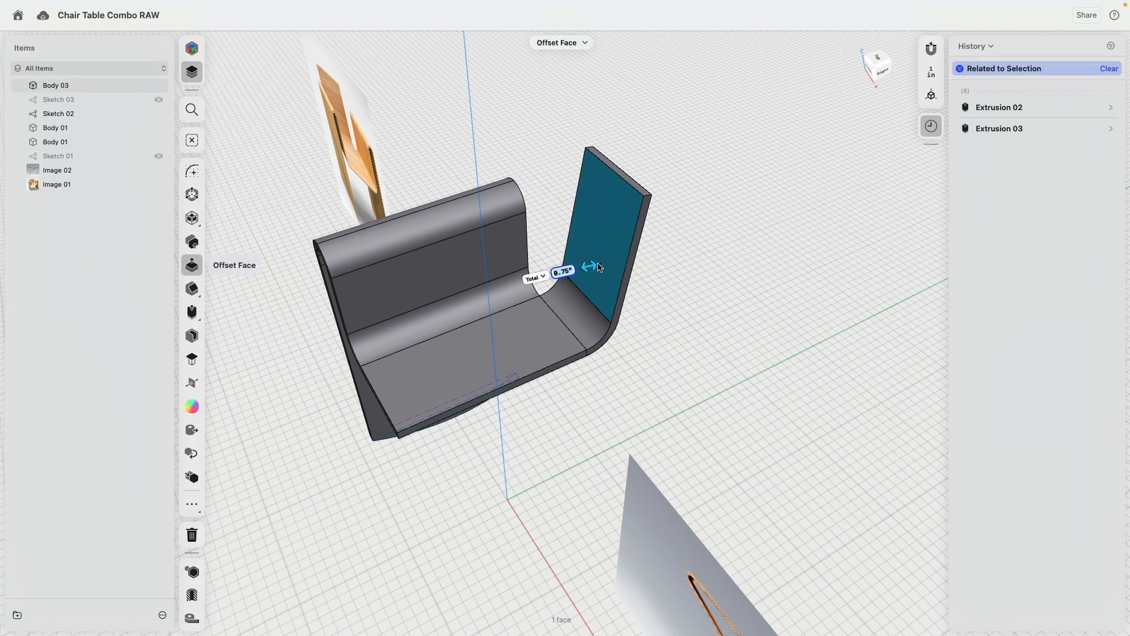
pyautogui.doubleClick(613, 226)
pyautogui.doubleClick(532, 328)
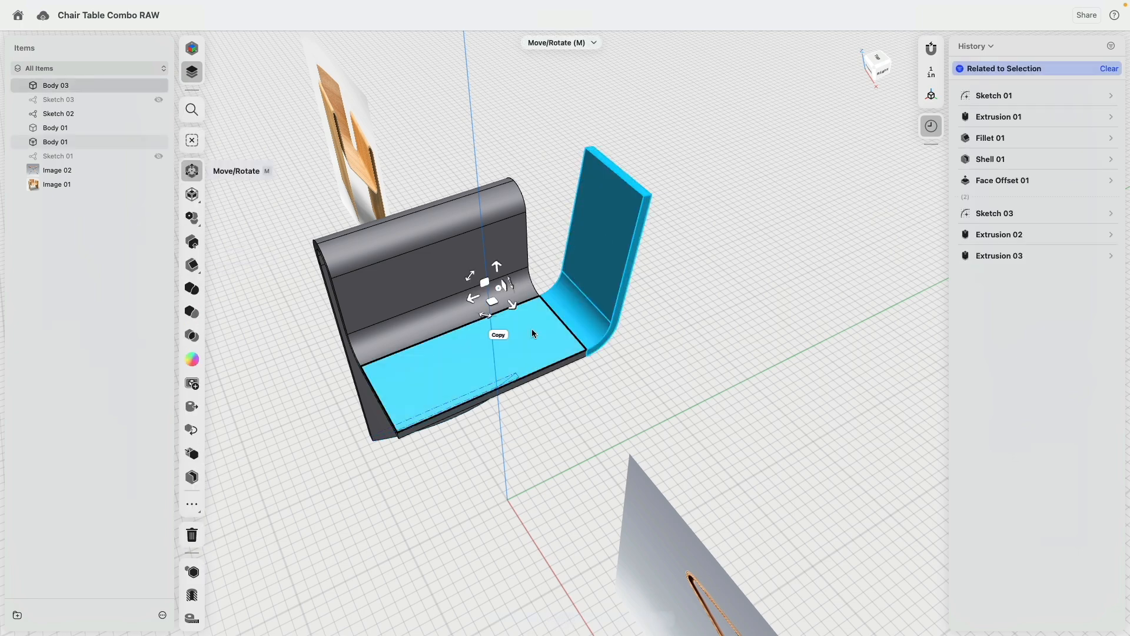
pyautogui.moveTo(423, 373); pyautogui.dragTo(418, 405, button='right')
pyautogui.doubleClick(358, 453)
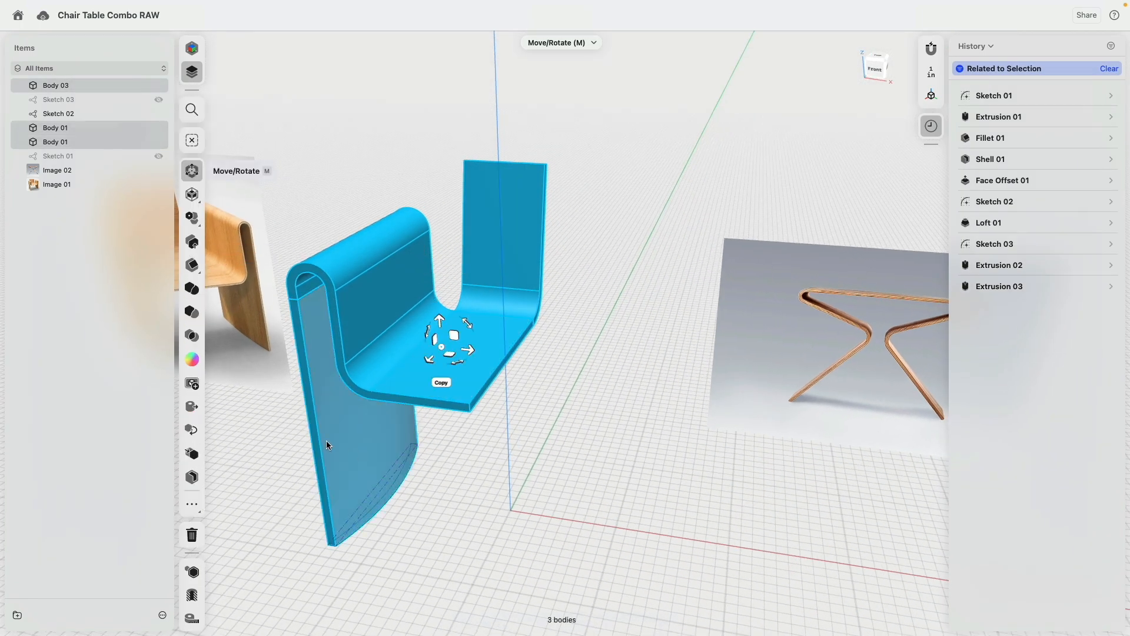
pyautogui.click(193, 453)
pyautogui.moveTo(553, 336); pyautogui.dragTo(524, 344, button='right')
pyautogui.scroll(5, 511, 344)
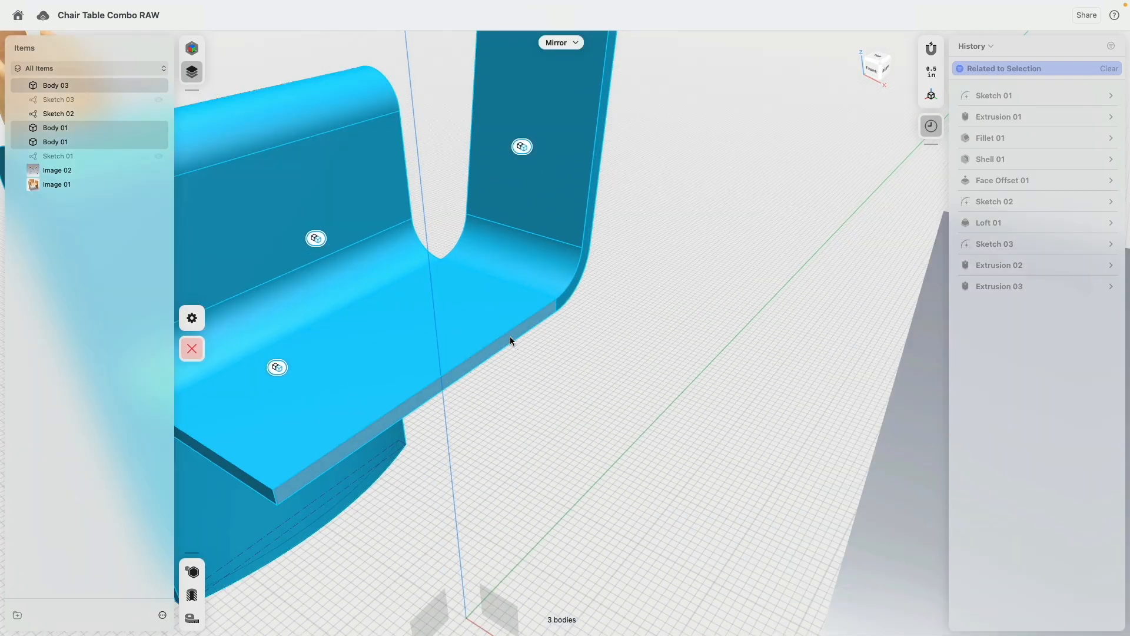
pyautogui.click(510, 339)
pyautogui.scroll(-5, 290, 337)
pyautogui.click(190, 304)
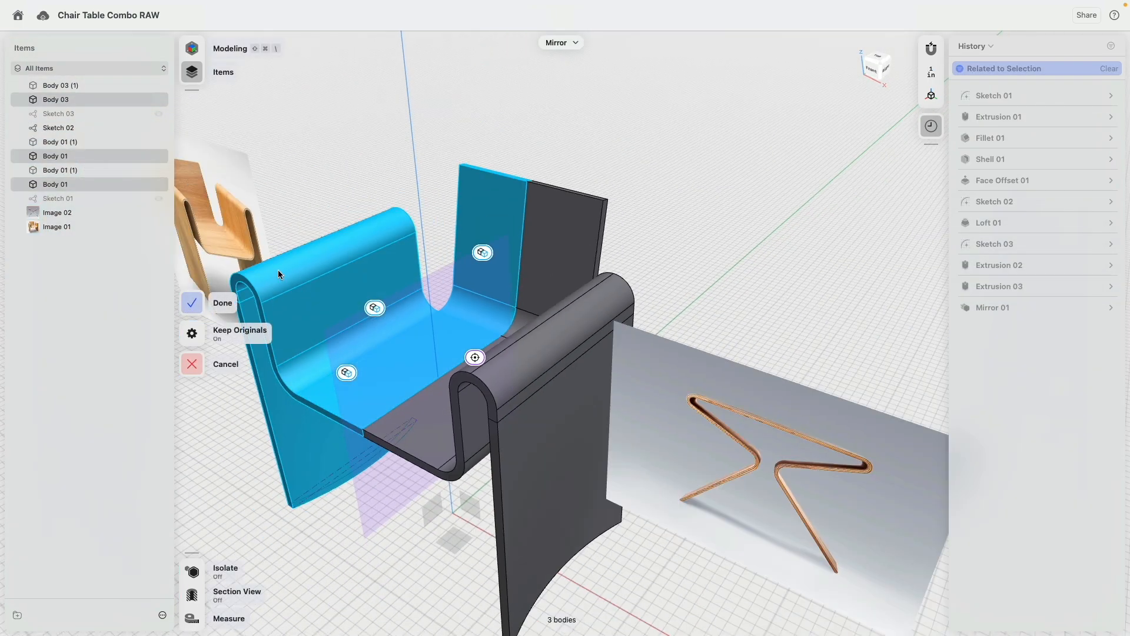
# Step: Union the two mirrored backrest bodies into a single body without keeping the originals
pyautogui.moveTo(535, 108); pyautogui.dragTo(531, 152, button='right')
pyautogui.scroll(5, 531, 154)
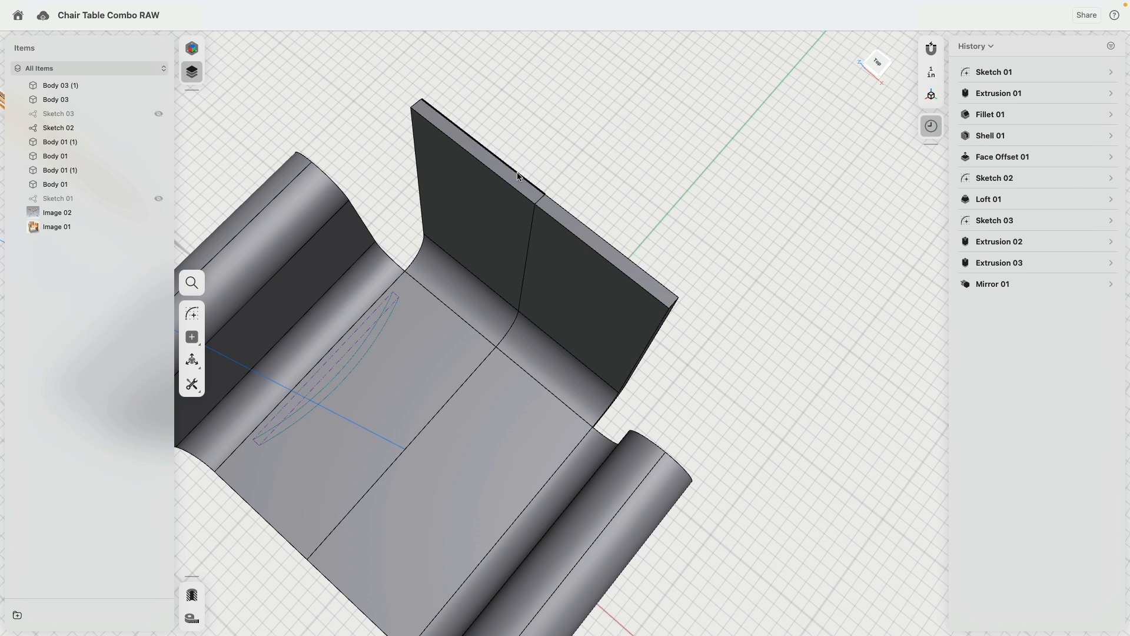
pyautogui.click(516, 178)
pyautogui.click(564, 215)
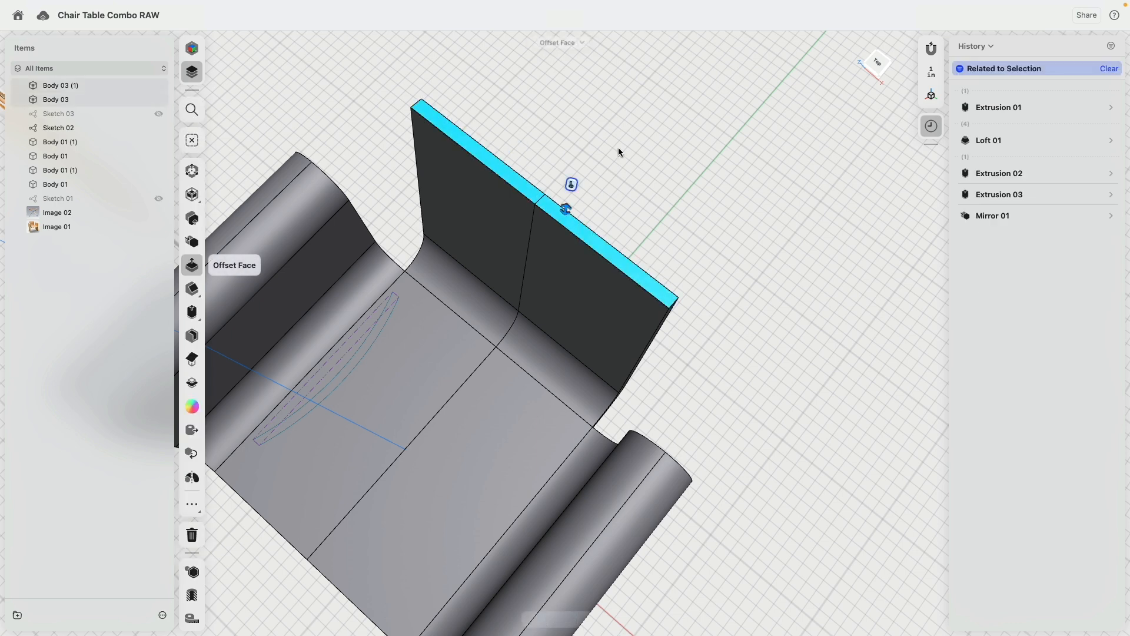
pyautogui.click(538, 149)
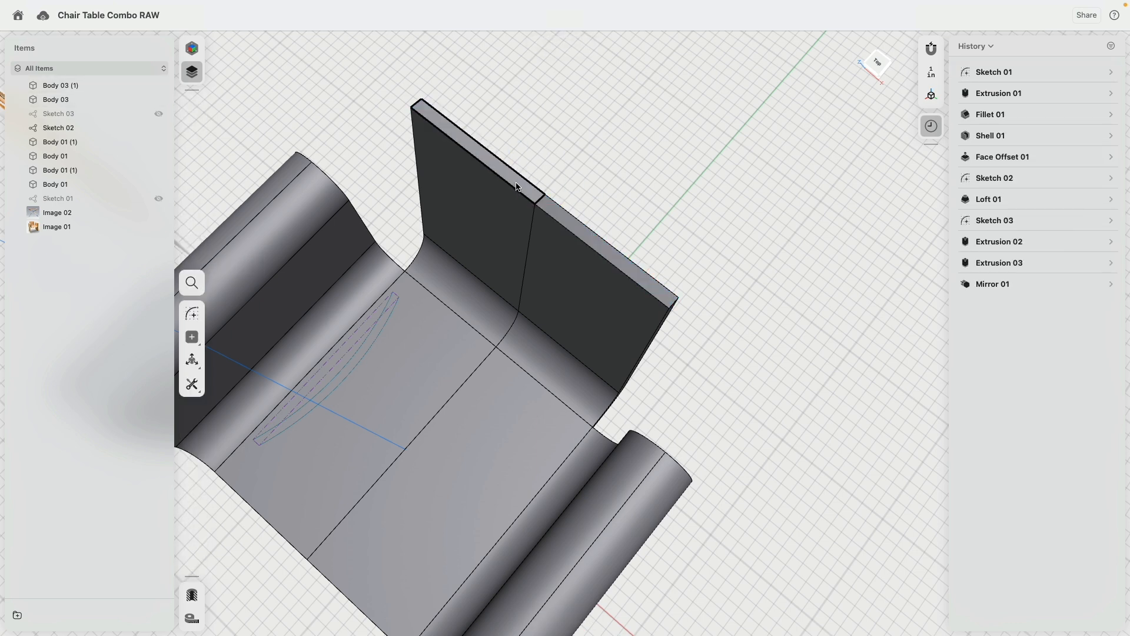
pyautogui.doubleClick(508, 227)
pyautogui.doubleClick(574, 279)
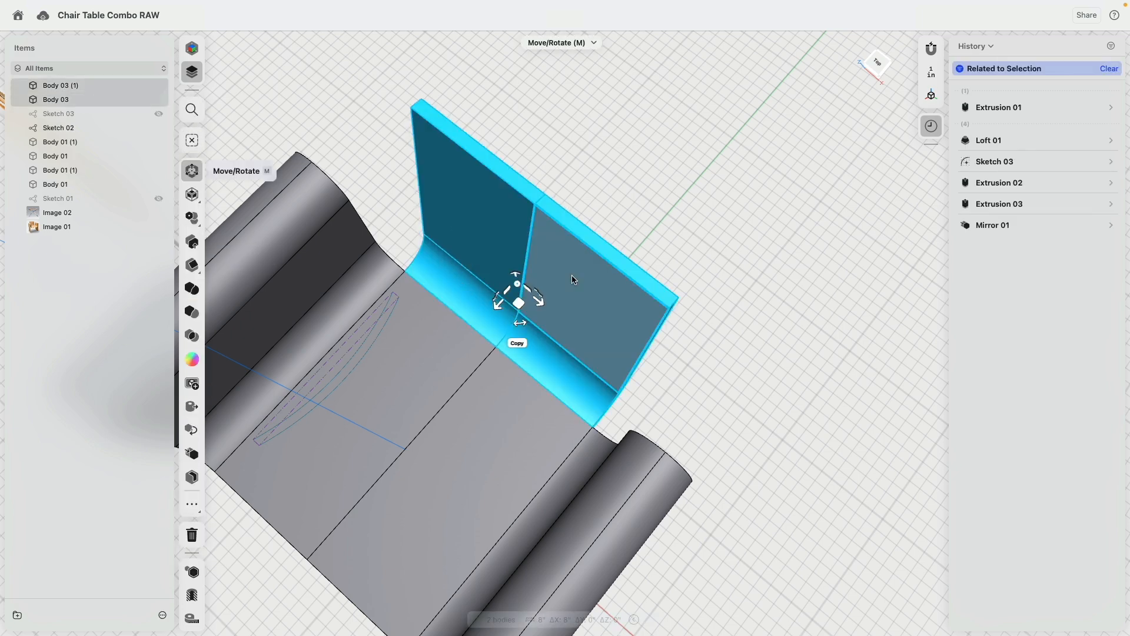
pyautogui.click(193, 289)
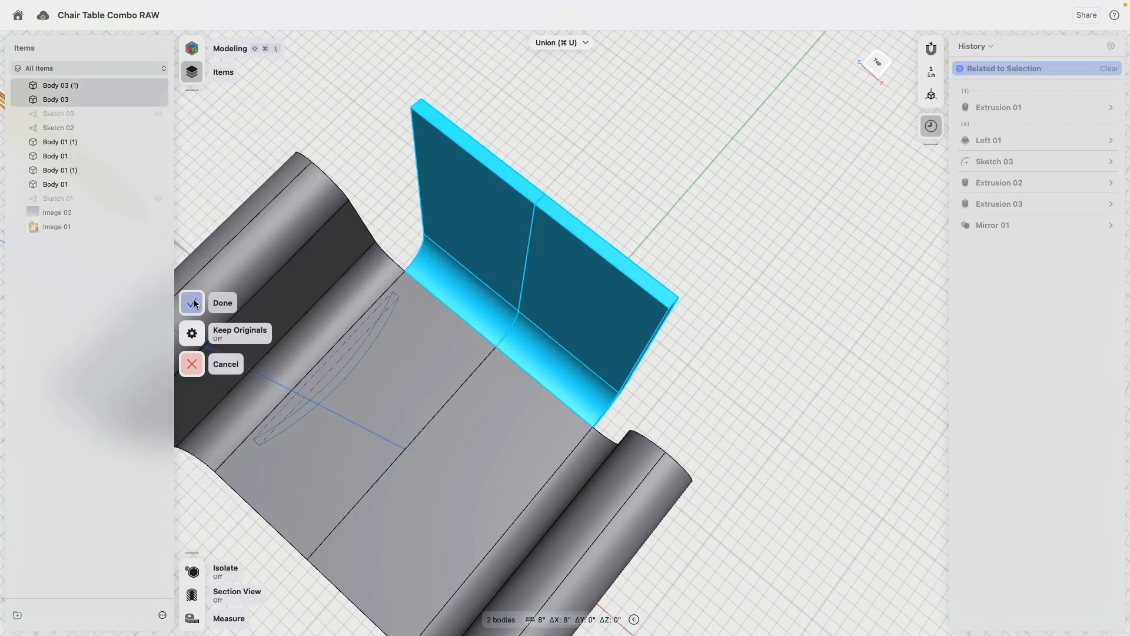
pyautogui.click(213, 299)
# Step: Start a sketch on the backrest's top face and draw a 0.75 inch line along each short end
pyautogui.click(515, 176)
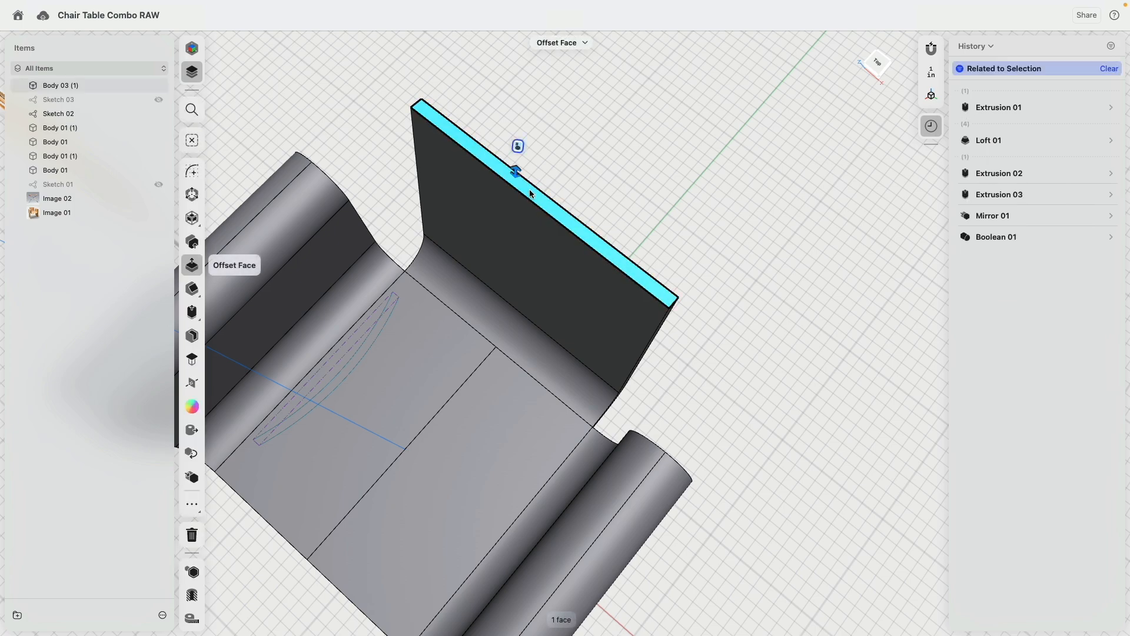
pyautogui.click(192, 171)
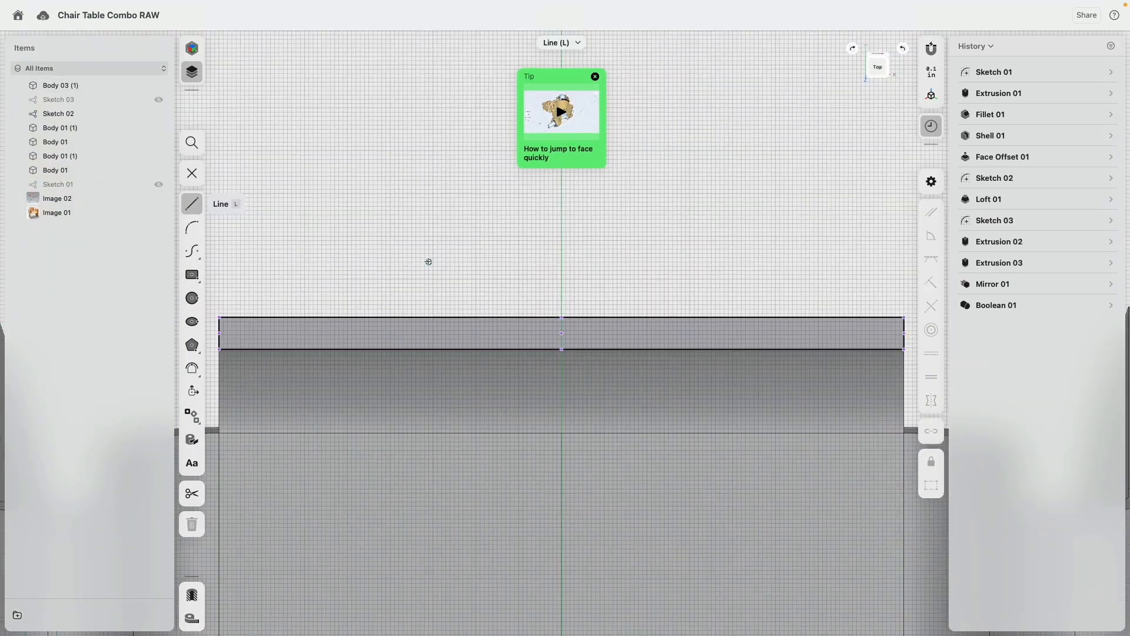
pyautogui.click(253, 317)
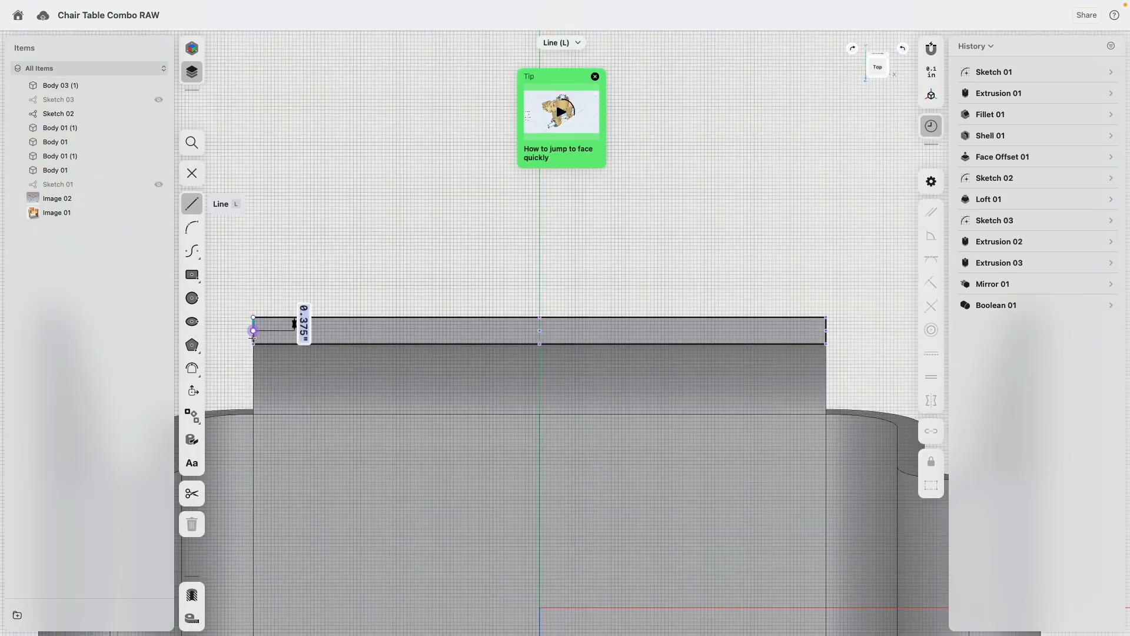
pyautogui.click(253, 344)
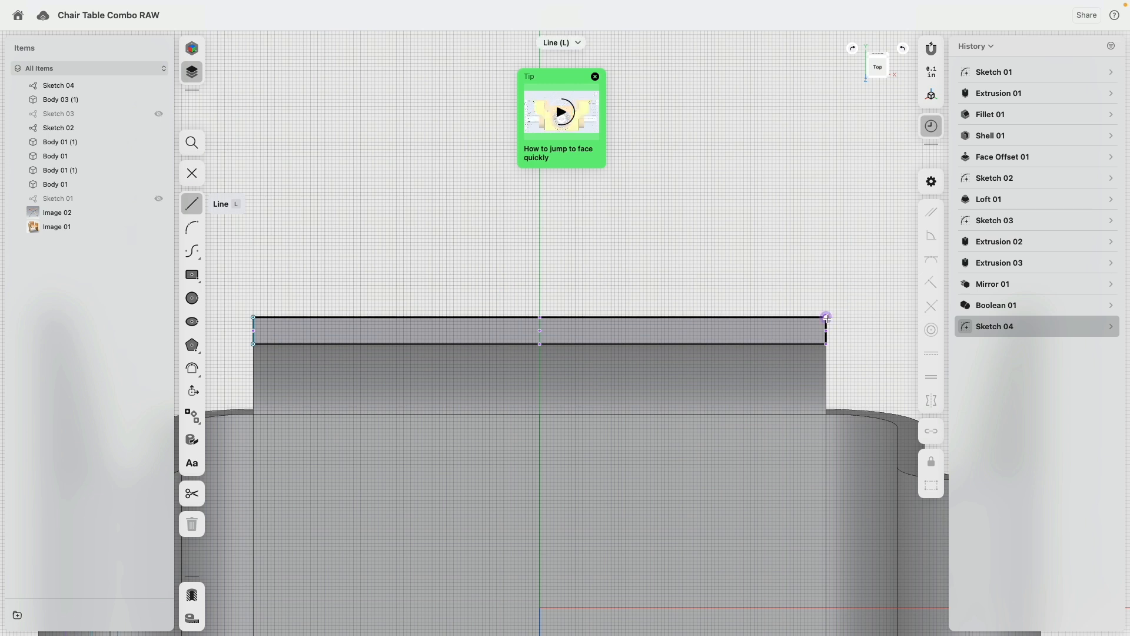
pyautogui.click(827, 318)
pyautogui.click(827, 344)
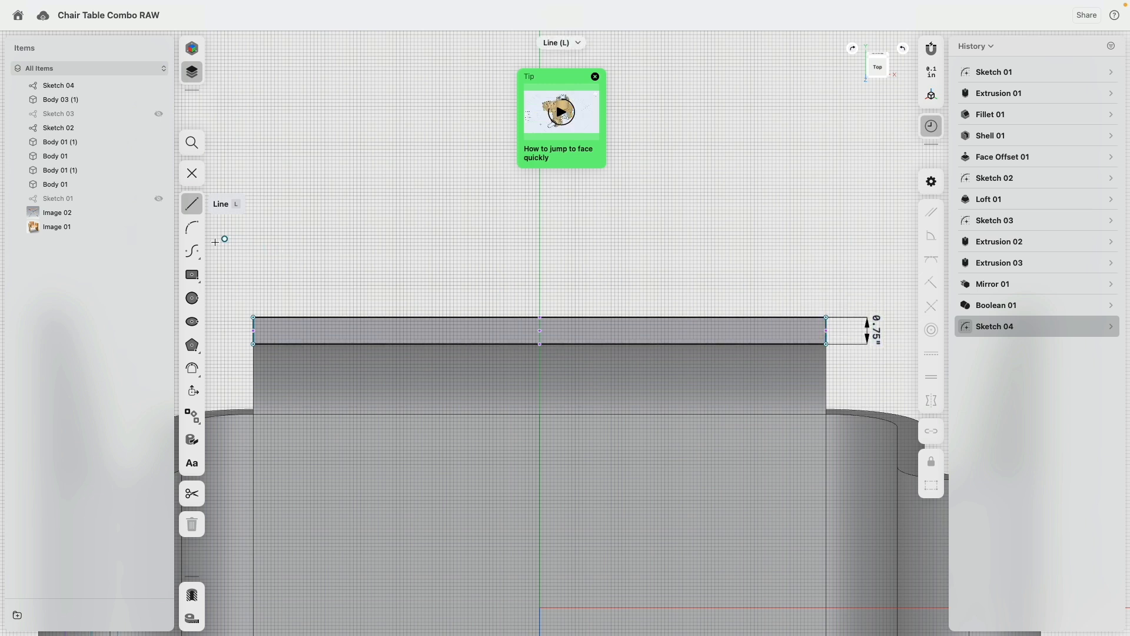
# Step: Draw a three-point arc between the rear ends of the two short lines, bowing backward with a radius of about 44 inches
pyautogui.click(192, 227)
pyautogui.click(251, 296)
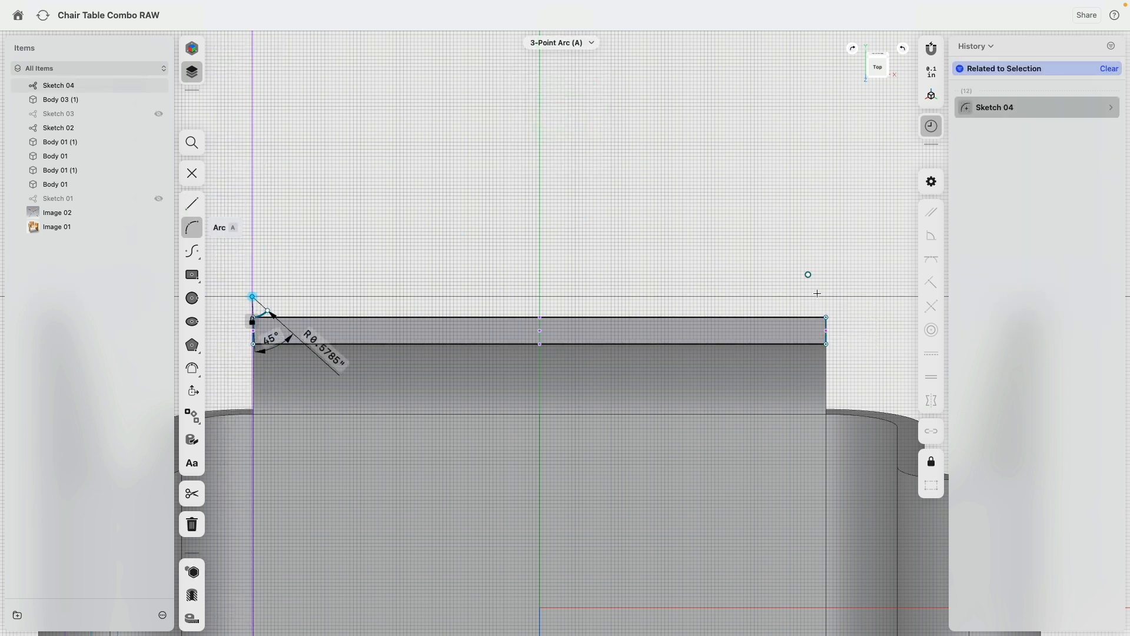
pyautogui.press('Escape')
pyautogui.click(253, 318)
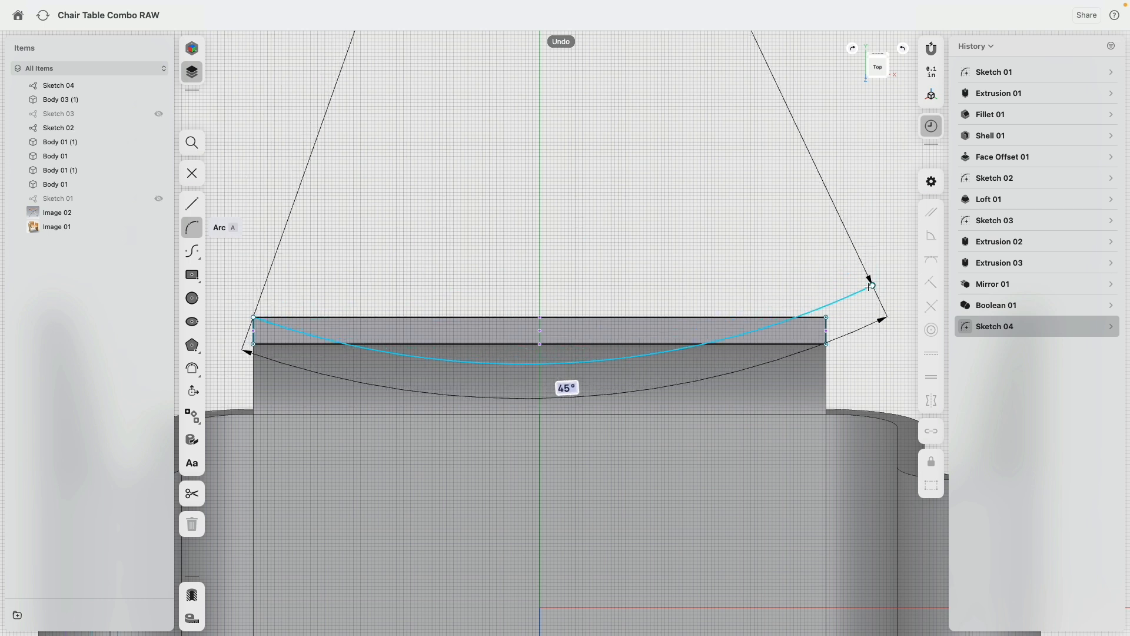
pyautogui.click(826, 318)
pyautogui.click(540, 291)
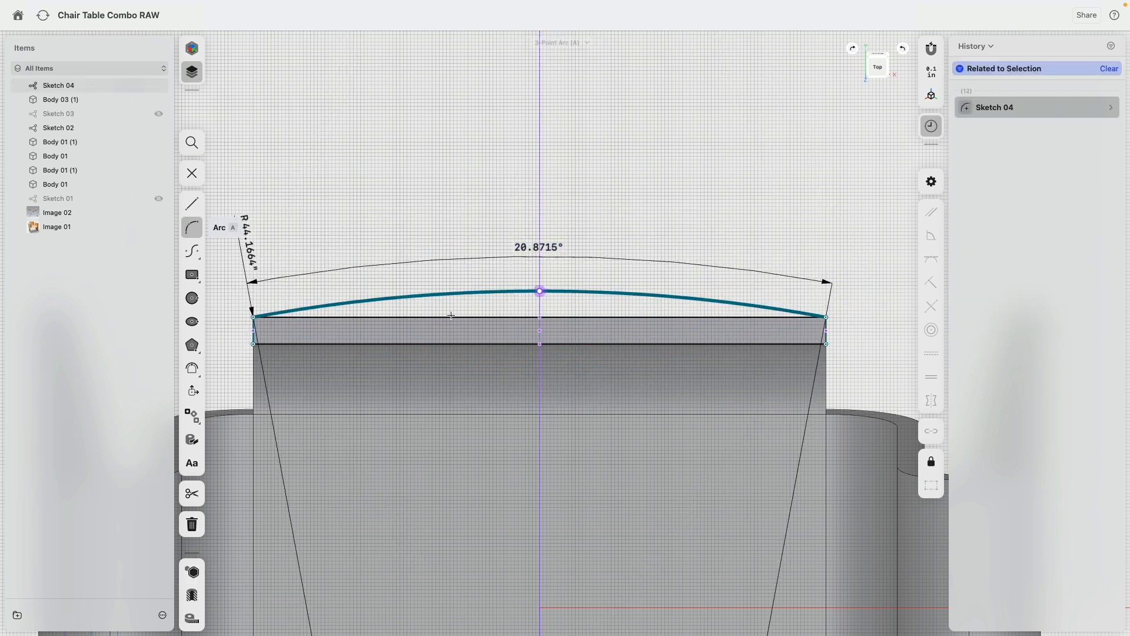
# Step: Draw a second backward-bowing three-point arc between the front ends of the two short lines
pyautogui.click(253, 344)
pyautogui.click(826, 344)
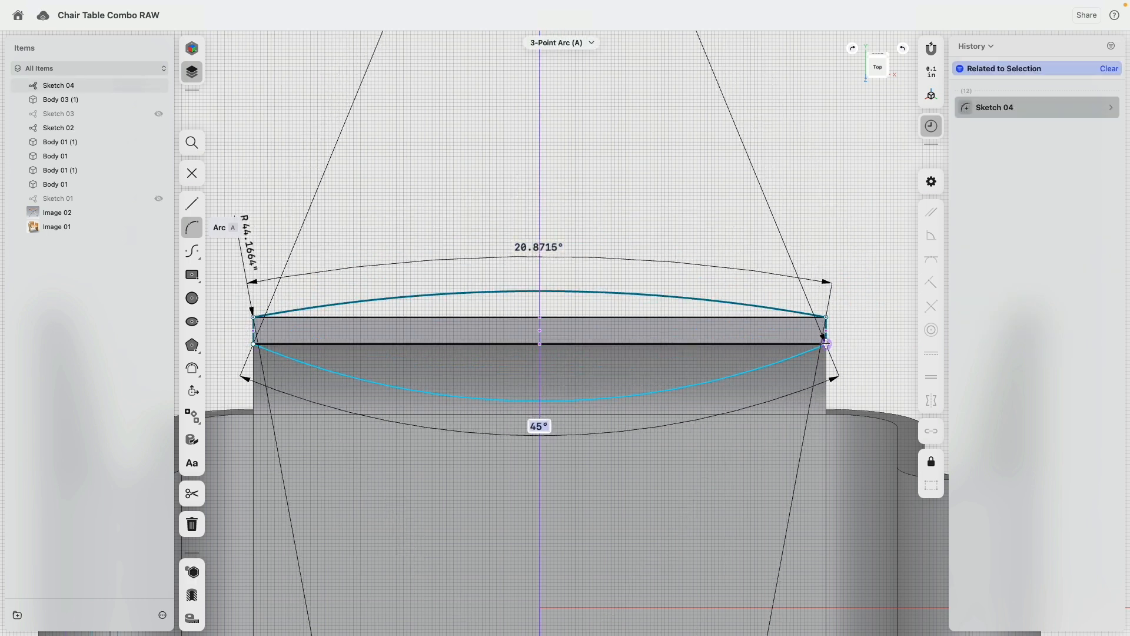
pyautogui.click(652, 325)
pyautogui.press('Escape')
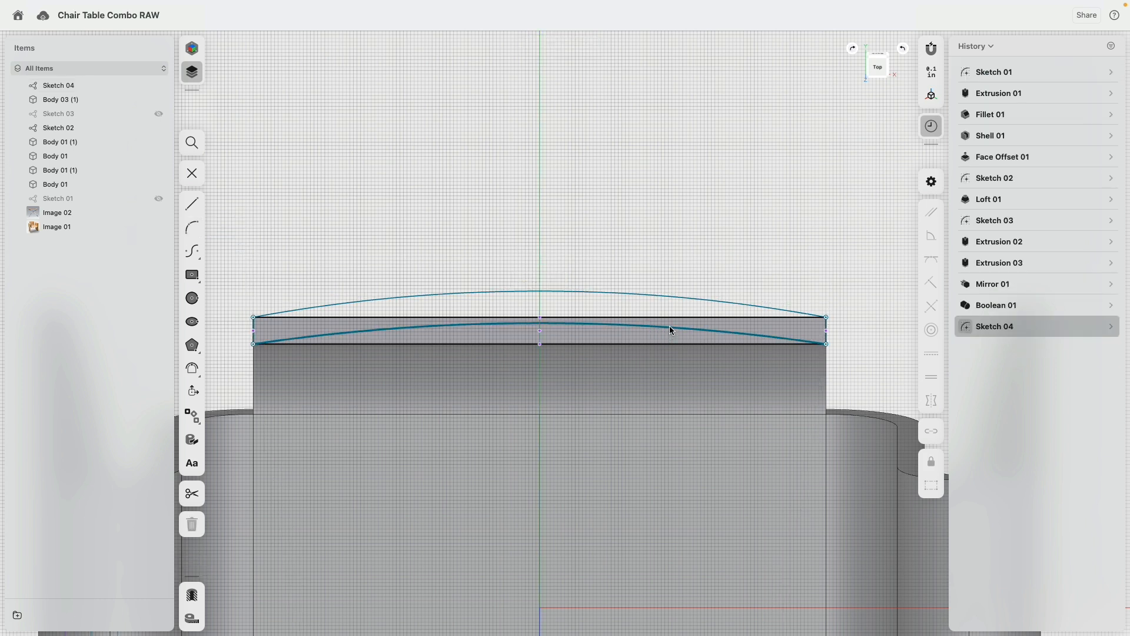
# Step: Constrain the two arcs to be equal and pull the rear arc slightly farther backward to deepen the curve
pyautogui.click(674, 298)
pyautogui.click(673, 297)
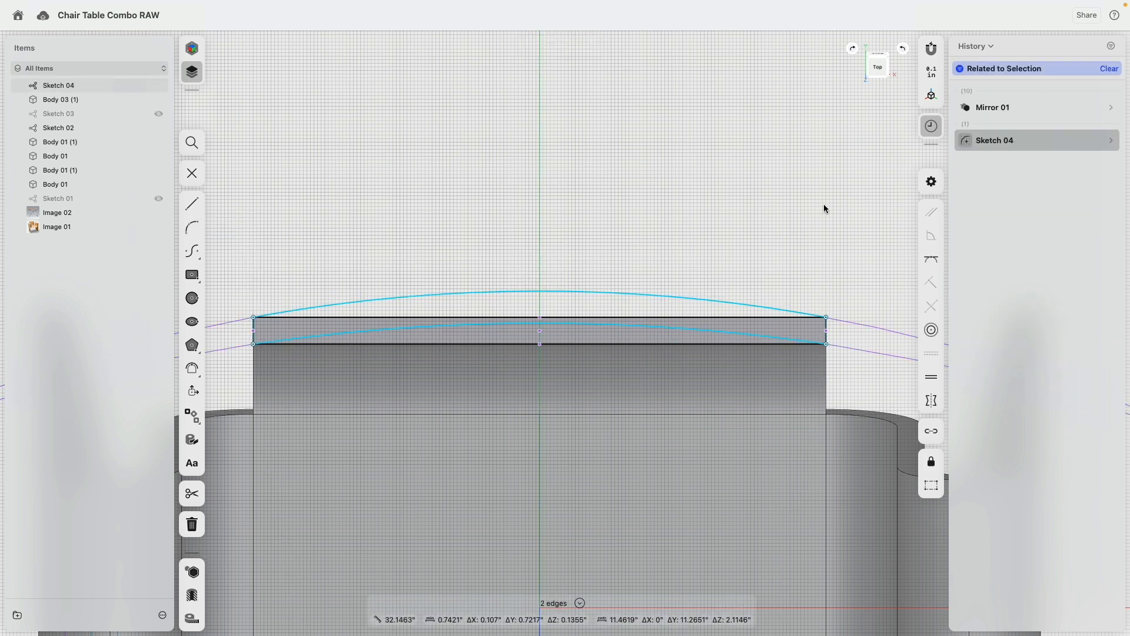
pyautogui.click(931, 377)
pyautogui.click(566, 297)
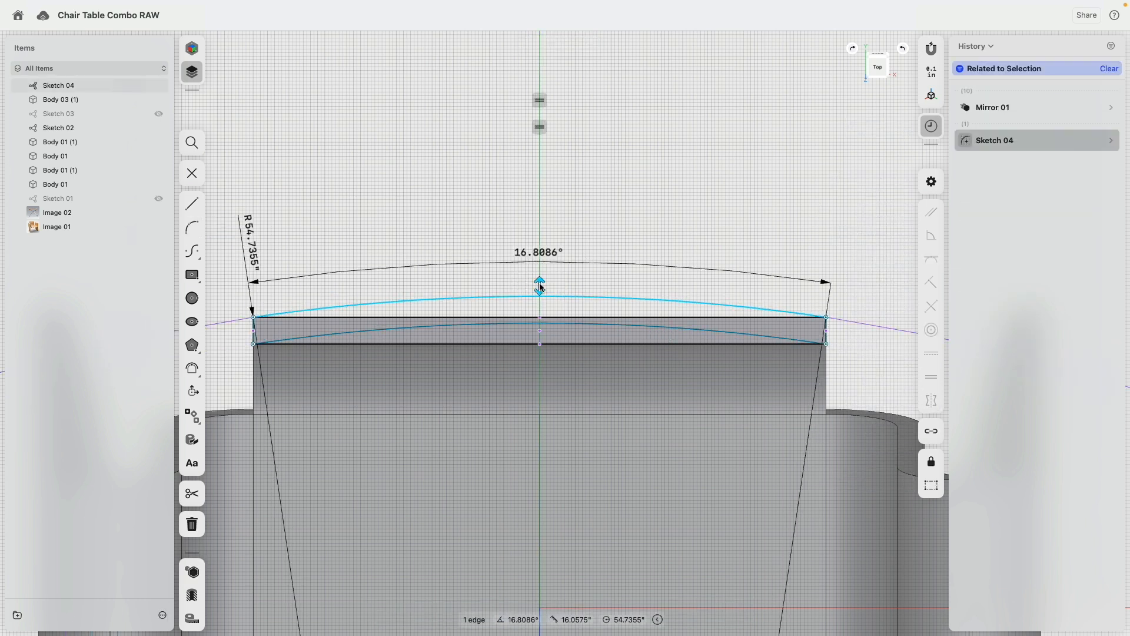
pyautogui.moveTo(536, 278); pyautogui.dragTo(535, 268)
pyautogui.click(457, 324)
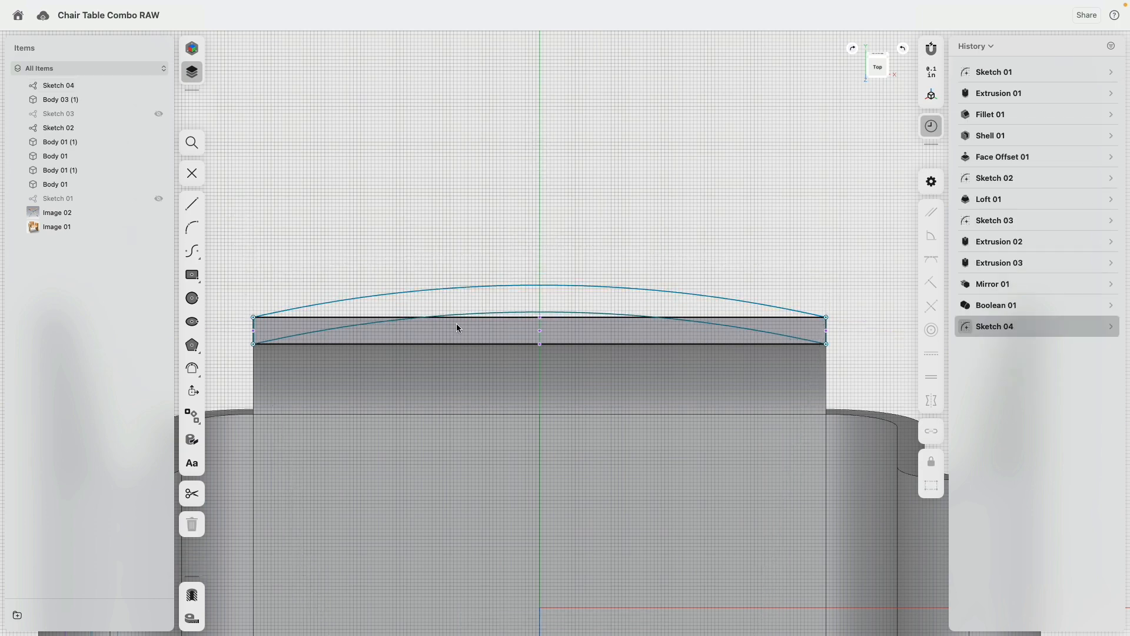
# Step: Extrude the backrest's flat front face backward through its thickness to remove the upright panel and leave the curved transition
pyautogui.scroll(-5, 461, 331)
pyautogui.moveTo(484, 325)
pyautogui.mouseDown(button='right')
pyautogui.moveTo(449, 232)
pyautogui.moveTo(484, 197)
pyautogui.moveTo(644, 260)
pyautogui.moveTo(598, 314)
pyautogui.mouseUp(button='right')
pyautogui.doubleClick(430, 193)
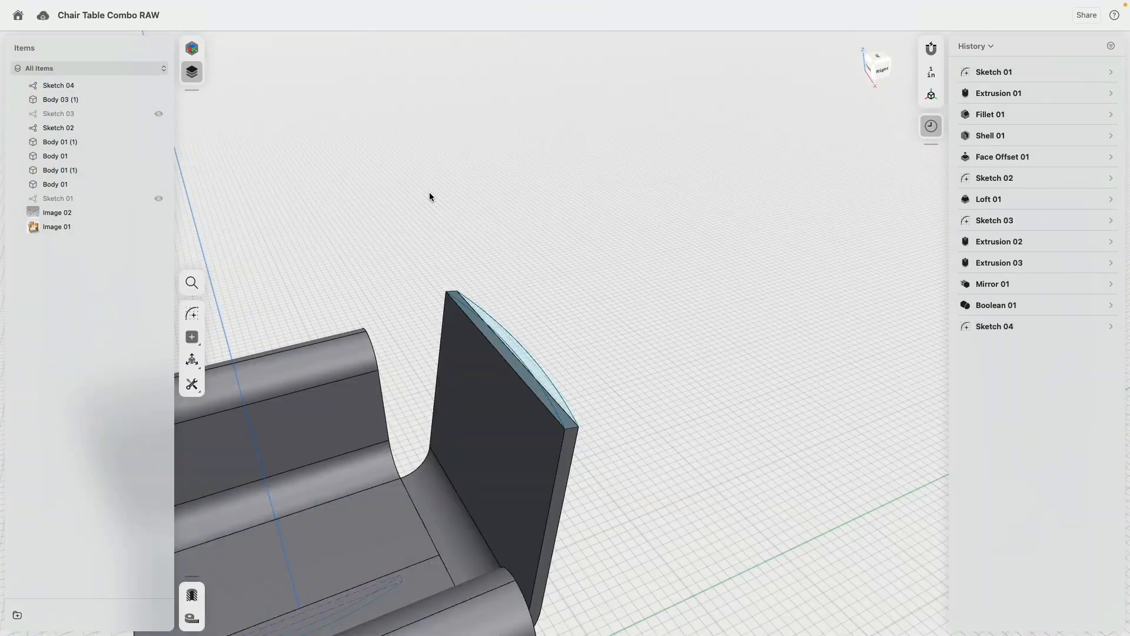
pyautogui.moveTo(430, 193); pyautogui.dragTo(415, 121, button='middle')
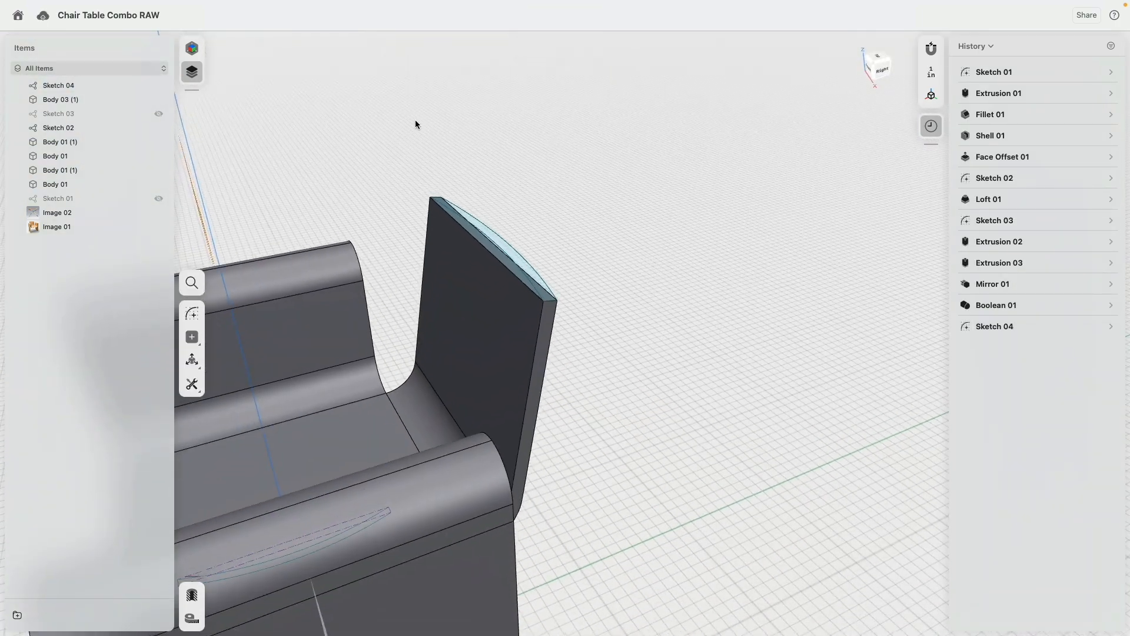
pyautogui.click(449, 321)
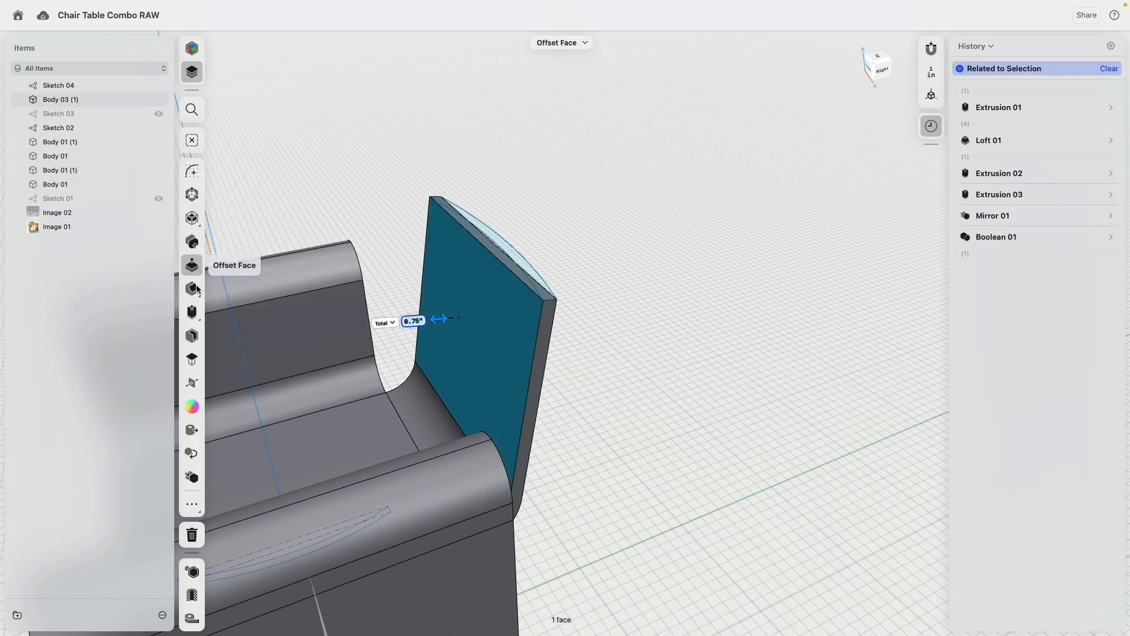
pyautogui.moveTo(439, 319); pyautogui.dragTo(662, 385)
# Step: Loft between the upper end face of the curved transition and the arched sketch profile to form a curved backrest
pyautogui.moveTo(624, 348); pyautogui.dragTo(594, 241, button='right')
pyautogui.moveTo(575, 444); pyautogui.dragTo(521, 197, button='right')
pyautogui.scroll(5, 470, 327)
pyautogui.moveTo(461, 328)
pyautogui.mouseDown(button='right')
pyautogui.moveTo(492, 350)
pyautogui.moveTo(524, 240)
pyautogui.moveTo(514, 221)
pyautogui.mouseUp(button='right')
pyautogui.click(452, 333)
pyautogui.scroll(-5, 490, 376)
pyautogui.click(517, 131)
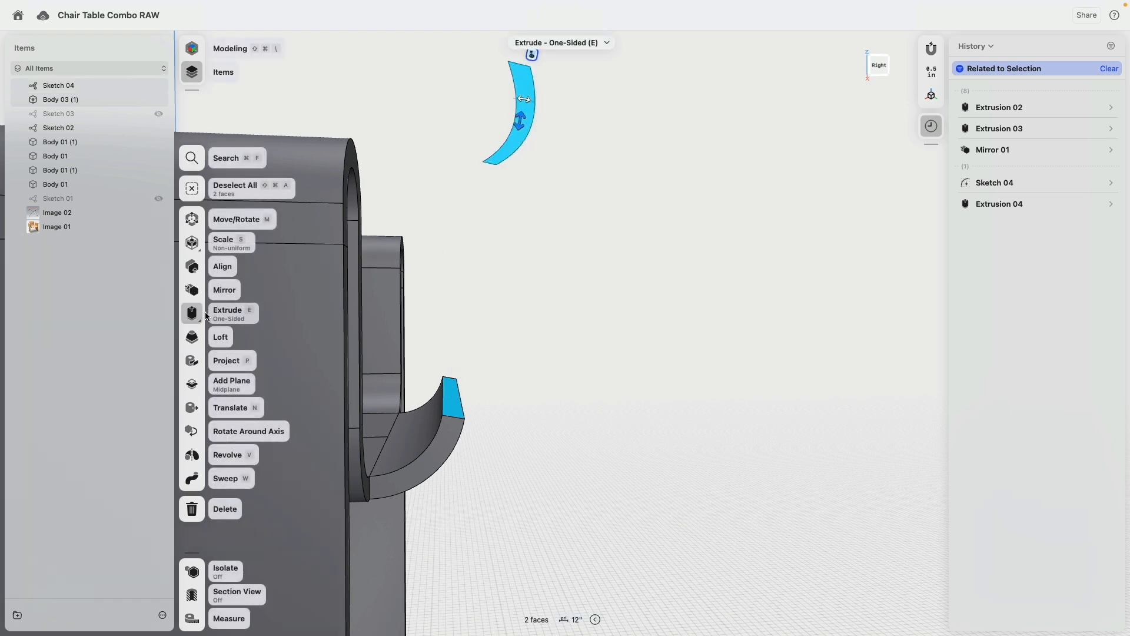
pyautogui.click(192, 335)
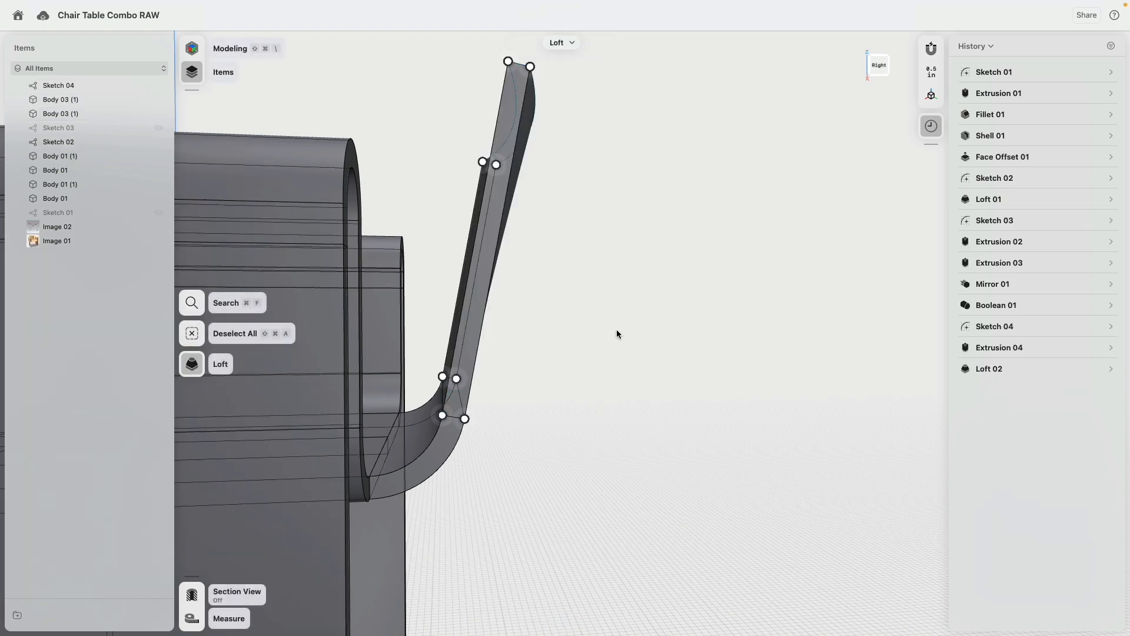
# Step: Try G2 end continuity on the backrest loft and return it to None
pyautogui.click(1100, 370)
pyautogui.click(1090, 506)
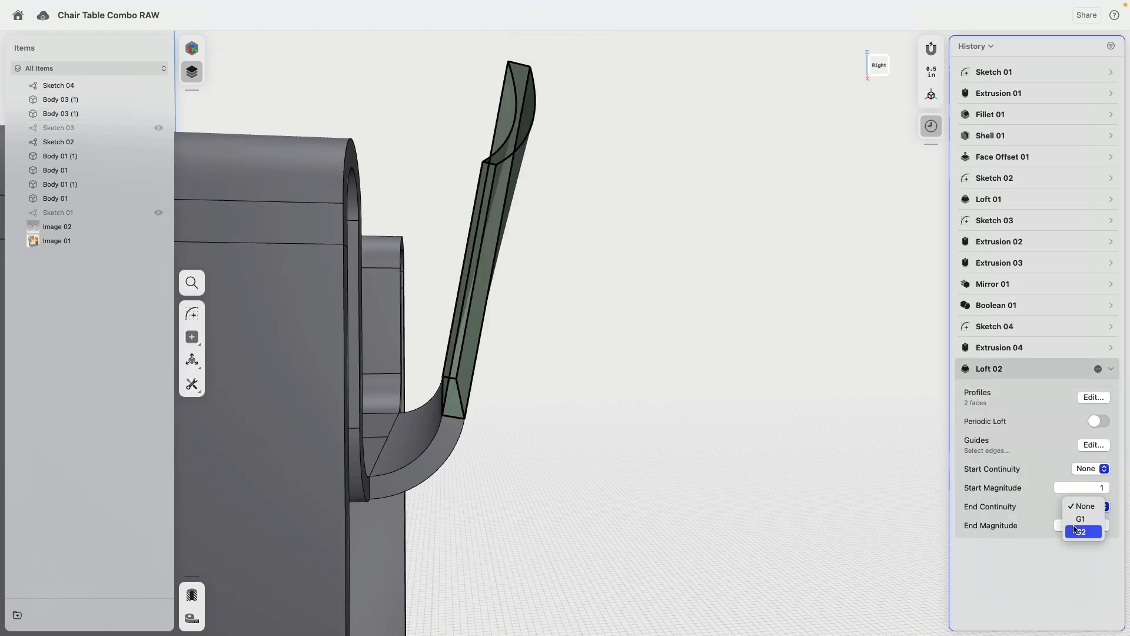
pyautogui.click(1085, 535)
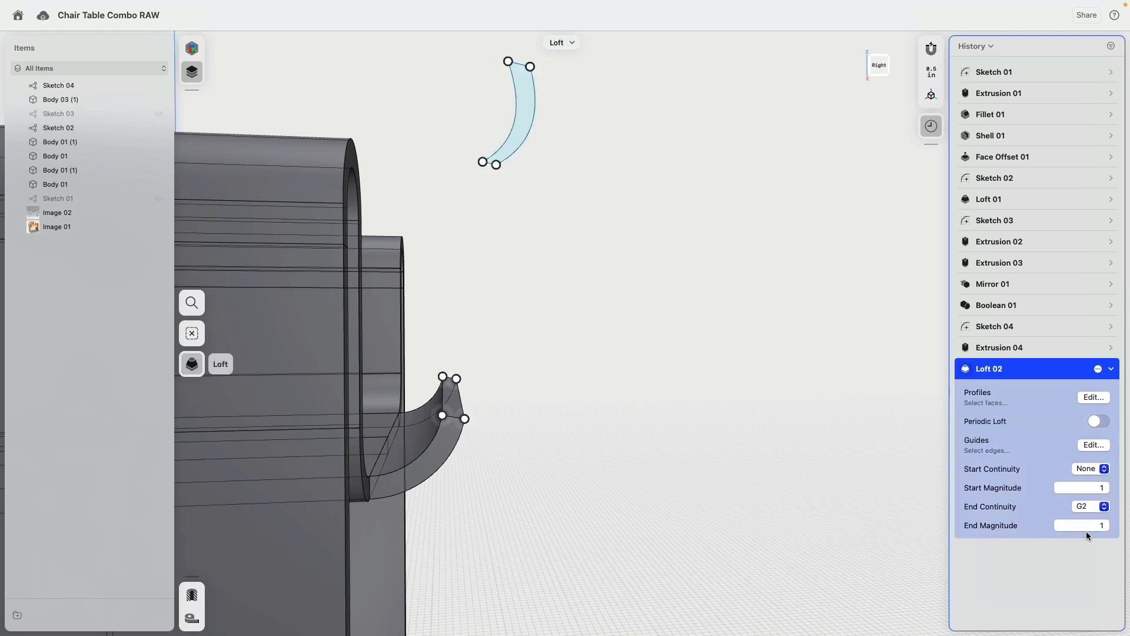
pyautogui.click(1083, 509)
pyautogui.click(1086, 480)
# Step: Set the backrest loft's start continuity to G1 and finish editing the loft
pyautogui.click(1090, 469)
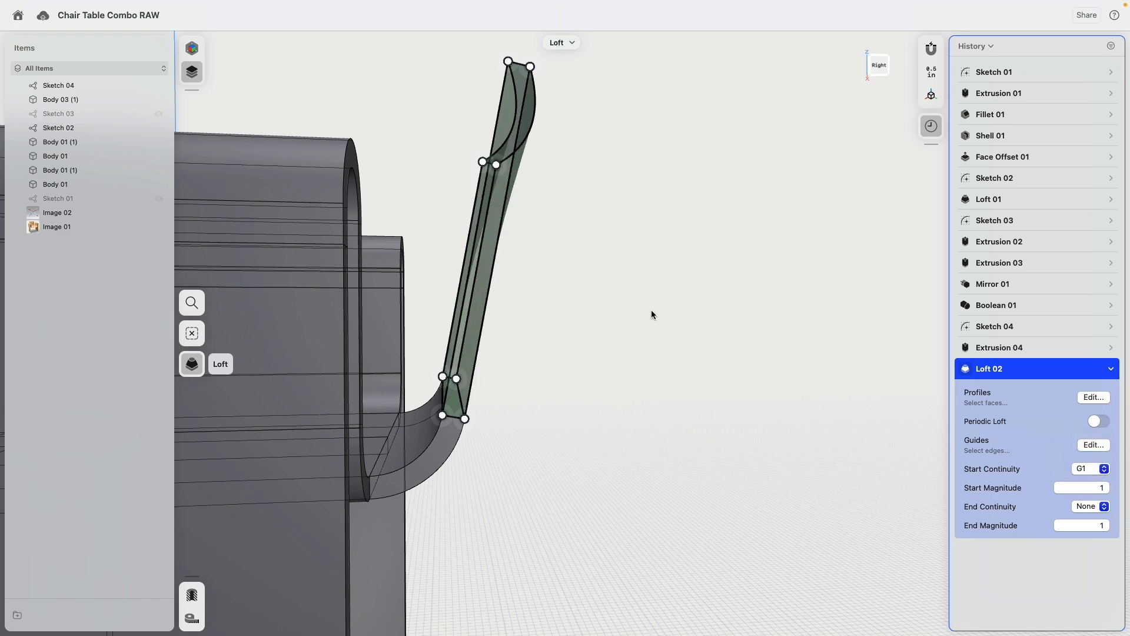
pyautogui.moveTo(677, 256)
pyautogui.mouseDown(button='right')
pyautogui.moveTo(690, 285)
pyautogui.moveTo(680, 259)
pyautogui.mouseUp(button='right')
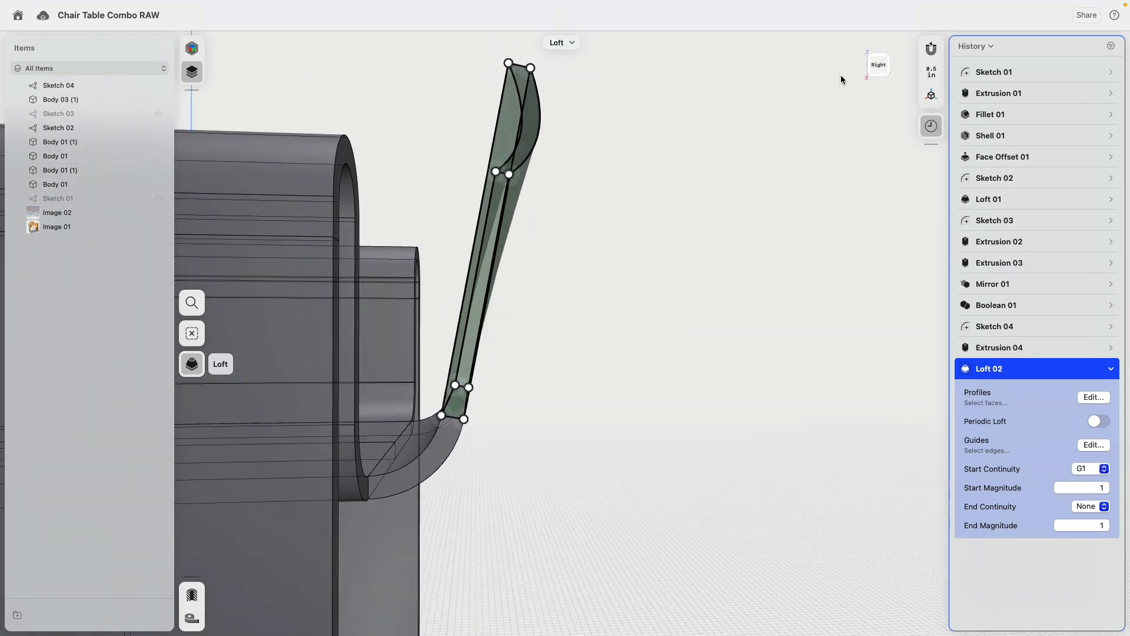
pyautogui.click(879, 65)
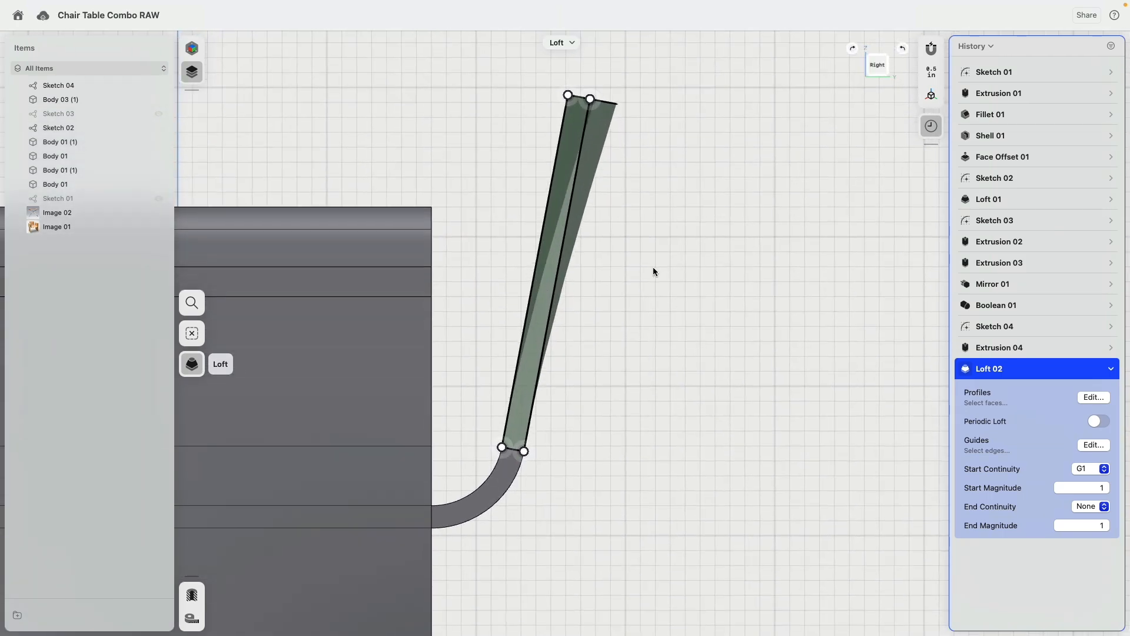
pyautogui.scroll(-5, 636, 277)
pyautogui.click(623, 287)
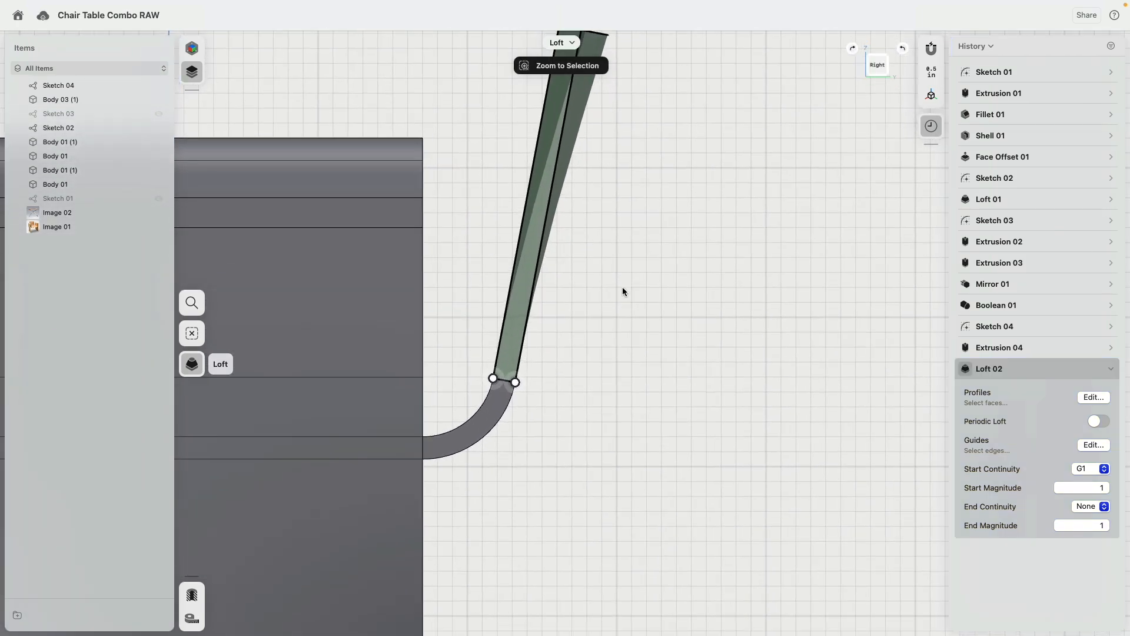
# Step: Reopen the curved transition's profile in Sketch 03 and move its upper arc endpoint to make the backrest more upright
pyautogui.click(444, 439)
pyautogui.press('f')
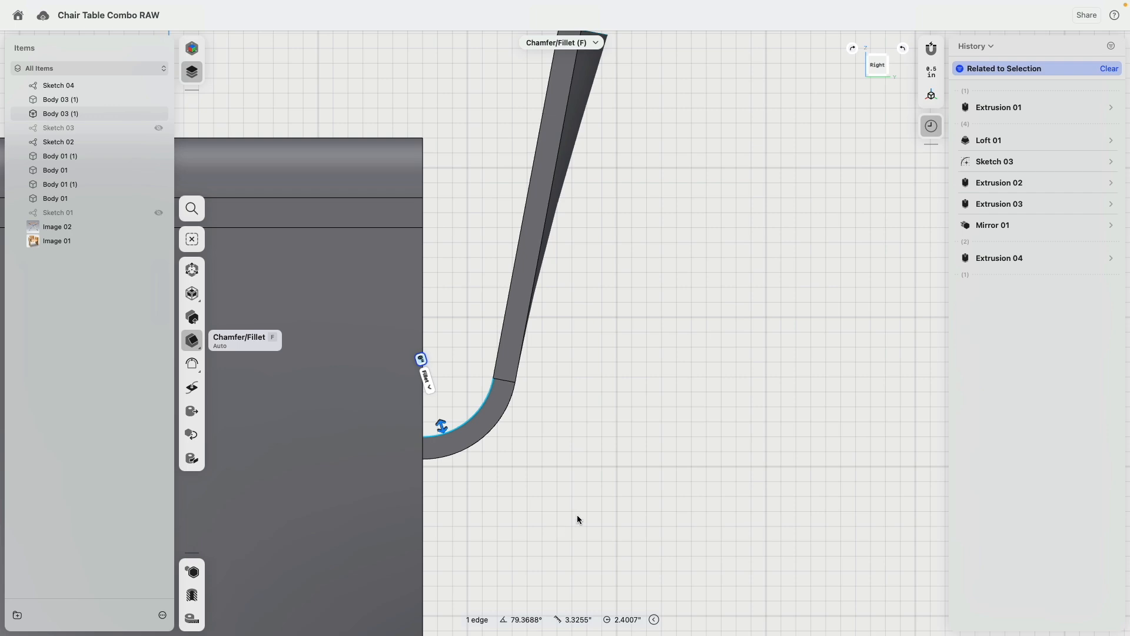
pyautogui.moveTo(552, 429); pyautogui.dragTo(714, 443, button='right')
pyautogui.scroll(-4, 714, 442)
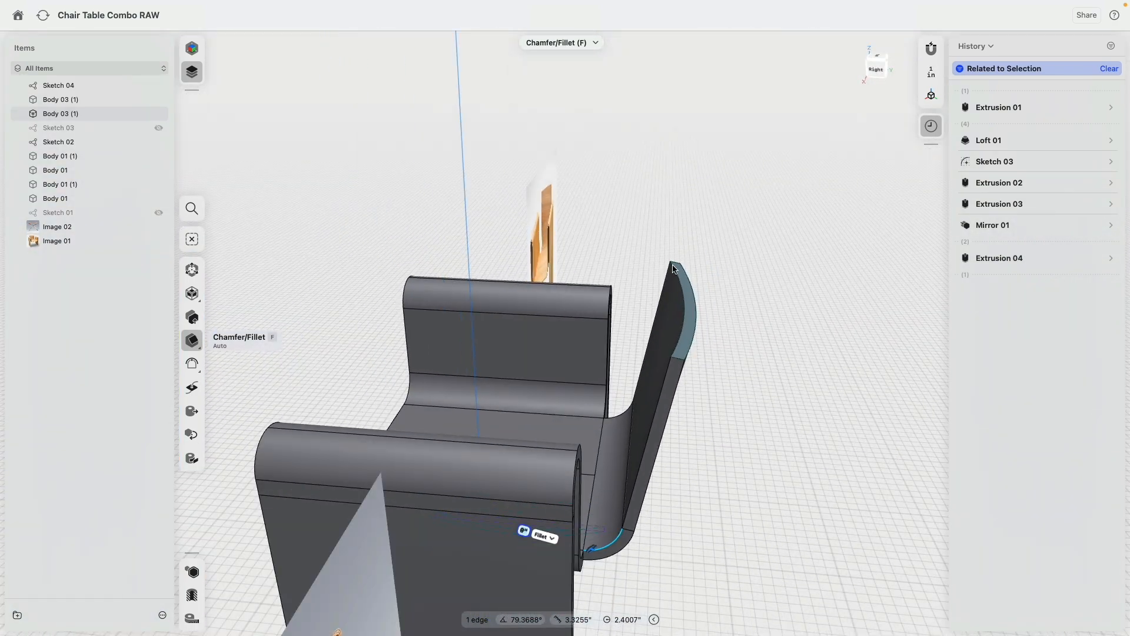
pyautogui.click(870, 70)
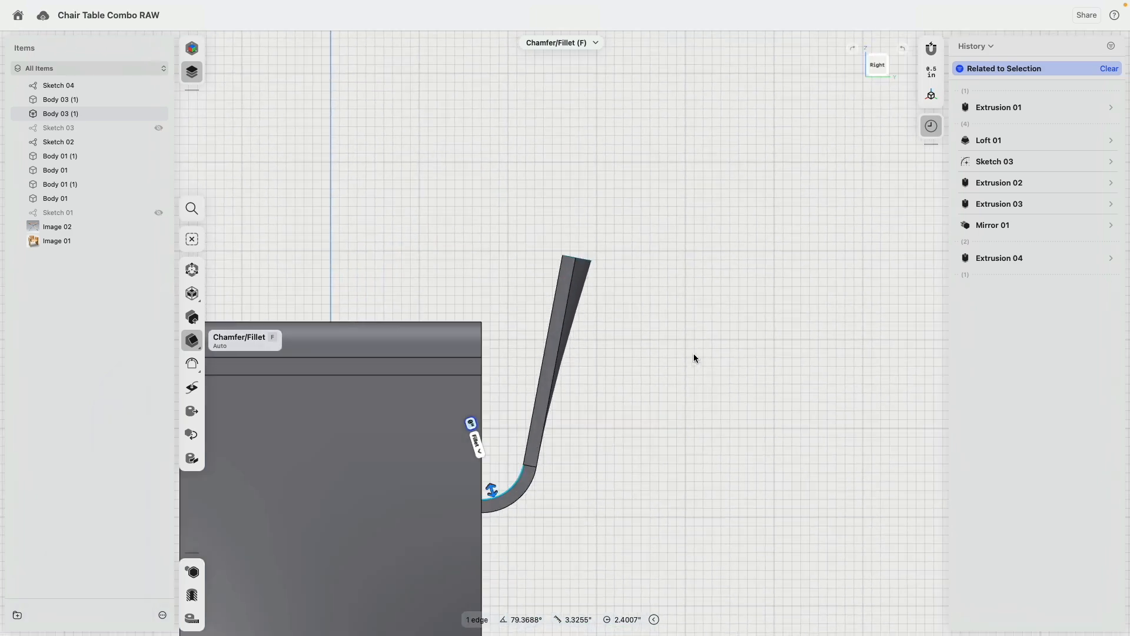
pyautogui.moveTo(694, 355); pyautogui.dragTo(651, 306, button='middle')
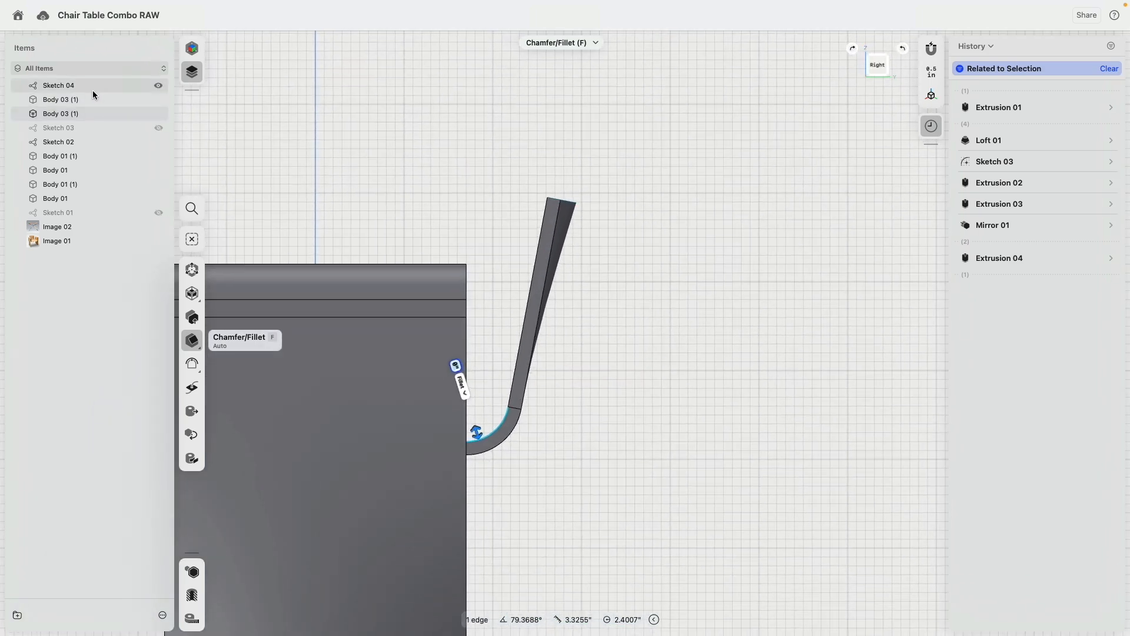
pyautogui.click(80, 128)
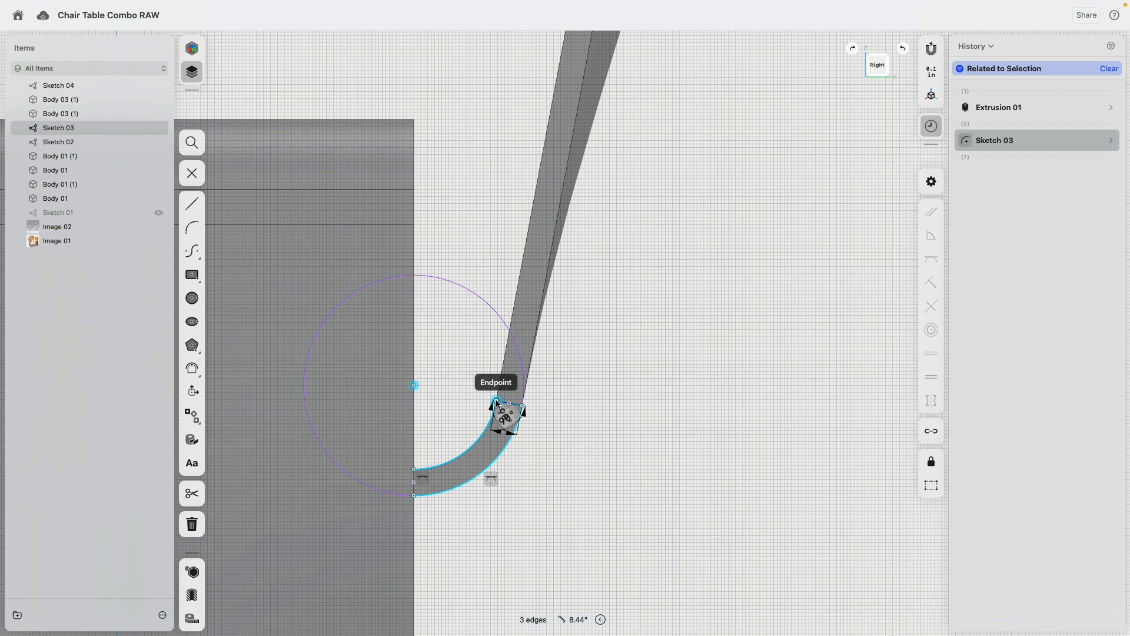
pyautogui.moveTo(498, 404); pyautogui.dragTo(525, 419)
pyautogui.scroll(-5, 540, 437)
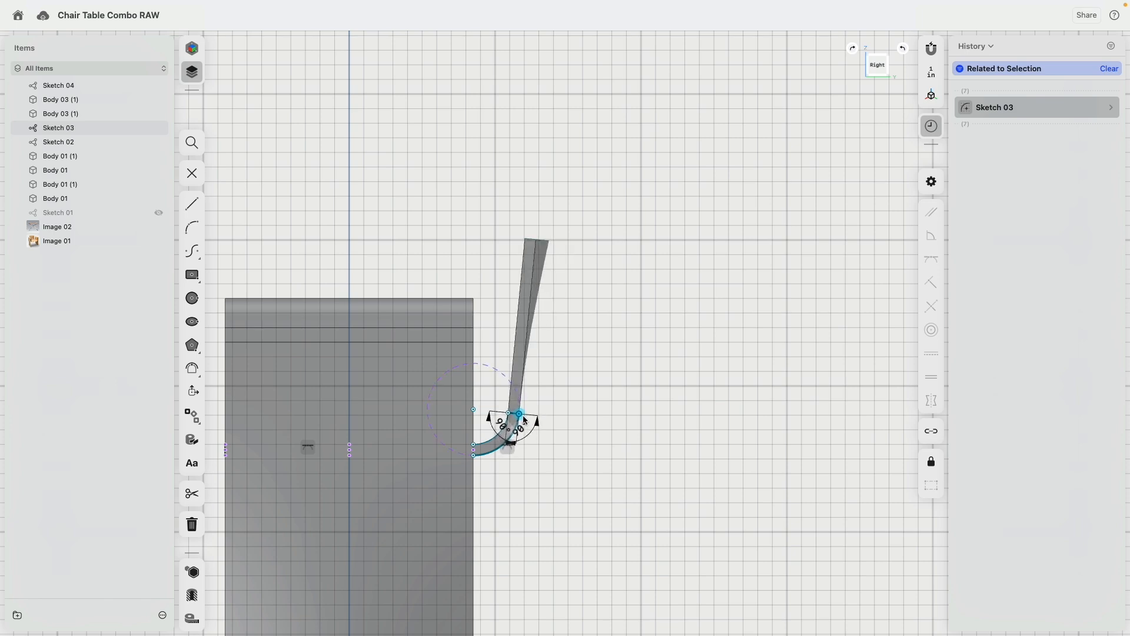
# Step: Finish editing Sketch 03 and return to the full 3D chair model
pyautogui.click(600, 373)
pyautogui.scroll(-5, 592, 432)
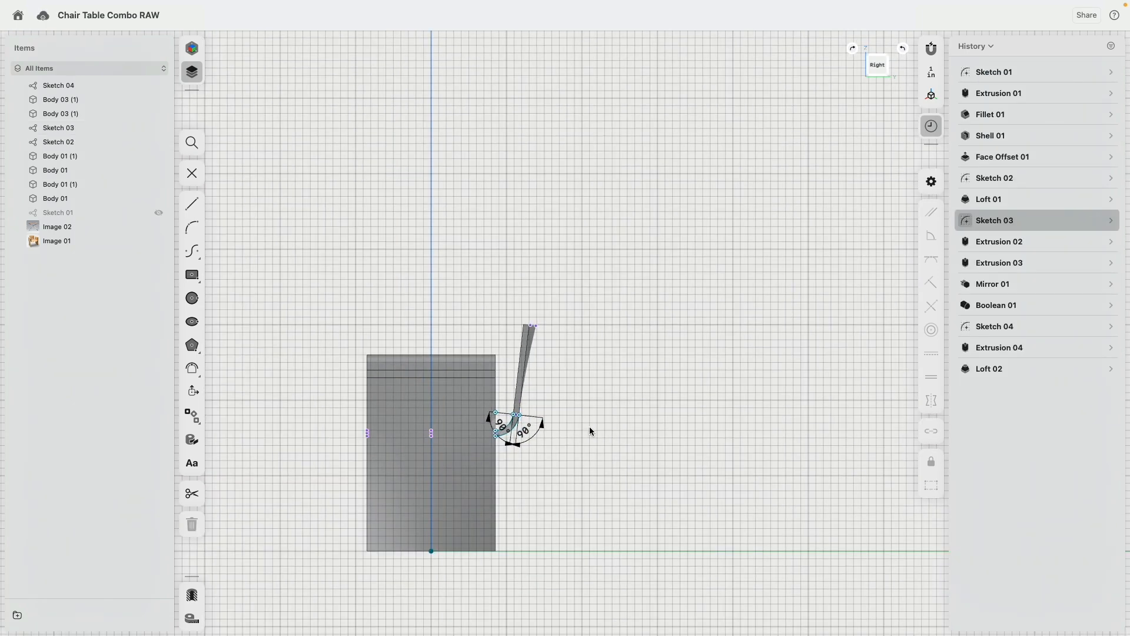
pyautogui.moveTo(589, 319); pyautogui.dragTo(525, 450, button='right')
pyautogui.click(493, 436)
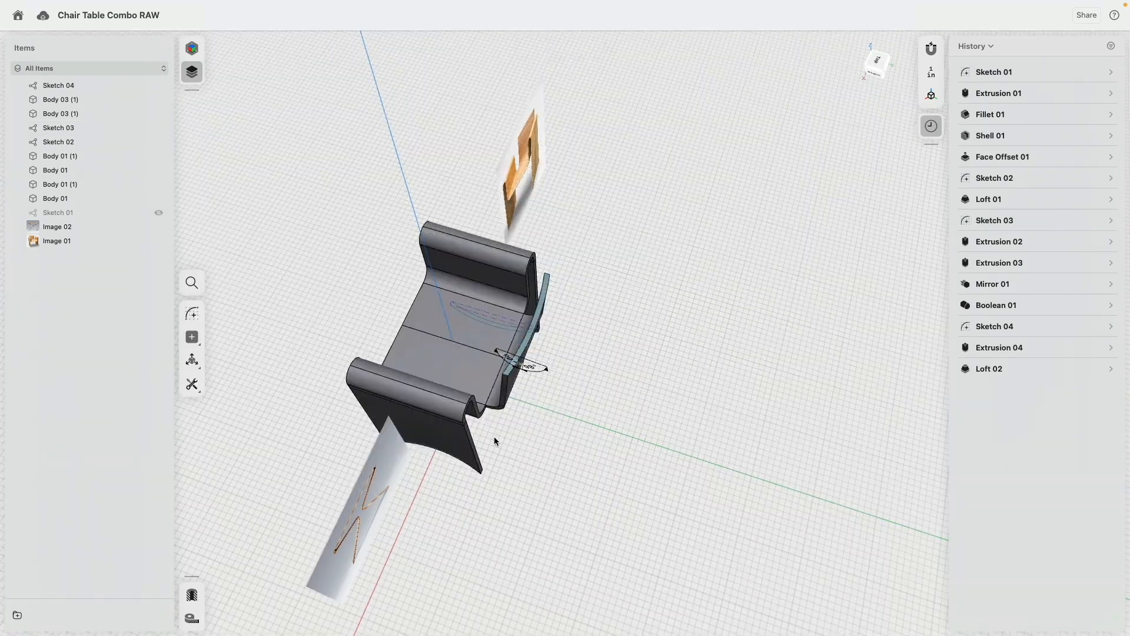
# Step: Union all six chair bodies, including the seat, armrests, legs, curved transition and backrest, into a single body
pyautogui.scroll(5, 499, 432)
pyautogui.scroll(3, 499, 432)
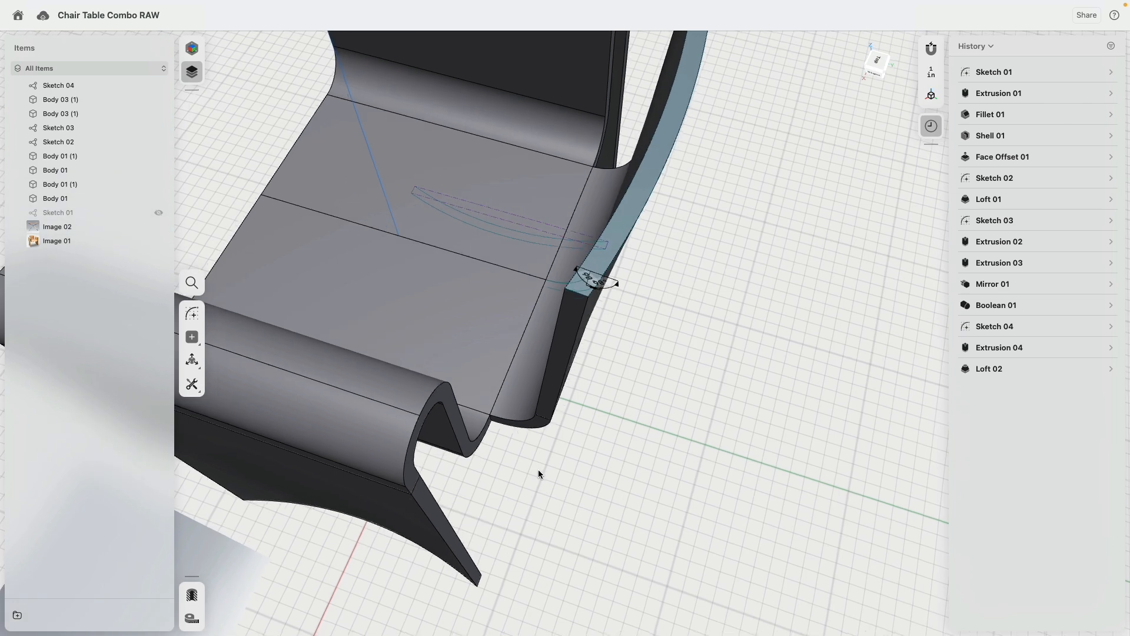
pyautogui.click(464, 343)
pyautogui.click(464, 345)
pyautogui.doubleClick(486, 326)
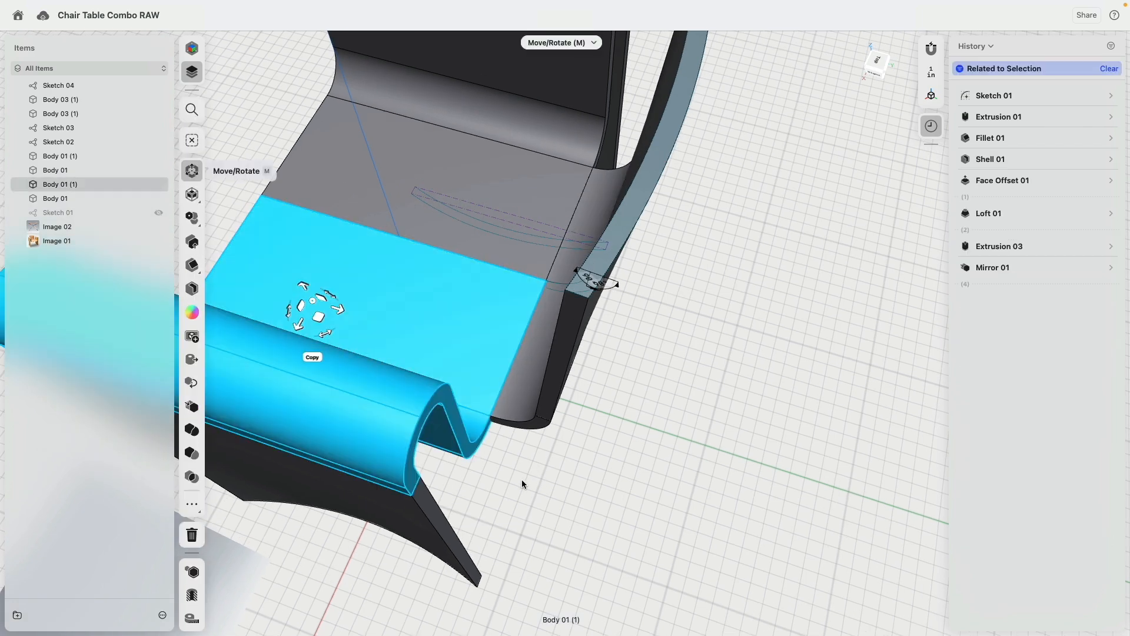
pyautogui.click(434, 535)
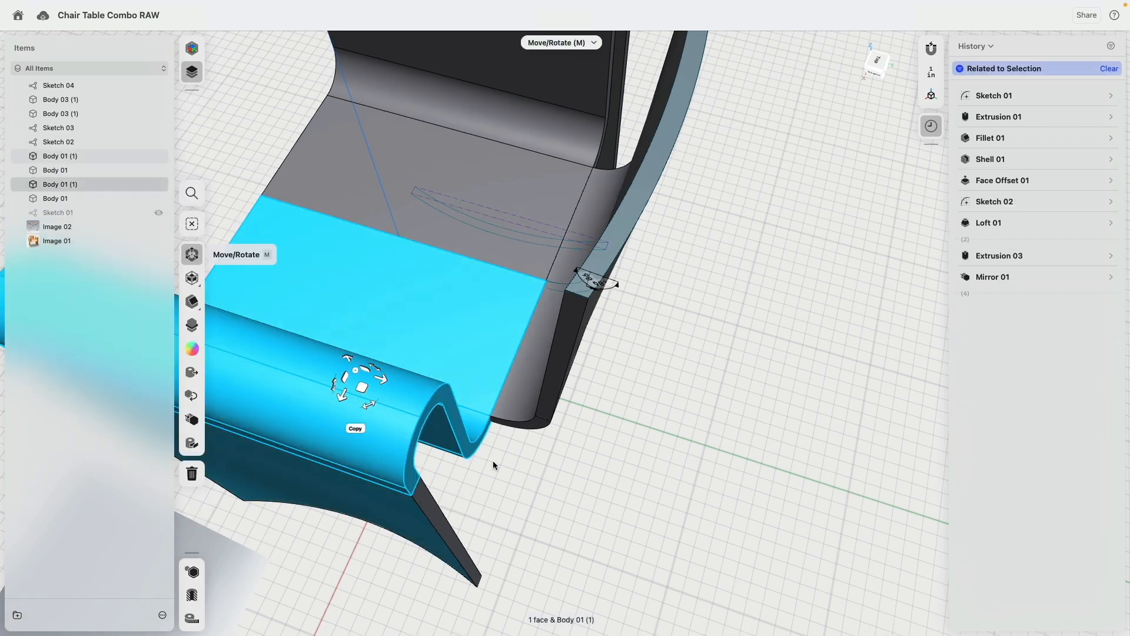
pyautogui.click(438, 533)
pyautogui.click(524, 418)
pyautogui.moveTo(506, 393); pyautogui.dragTo(656, 233, button='right')
pyautogui.click(575, 360)
pyautogui.click(575, 360)
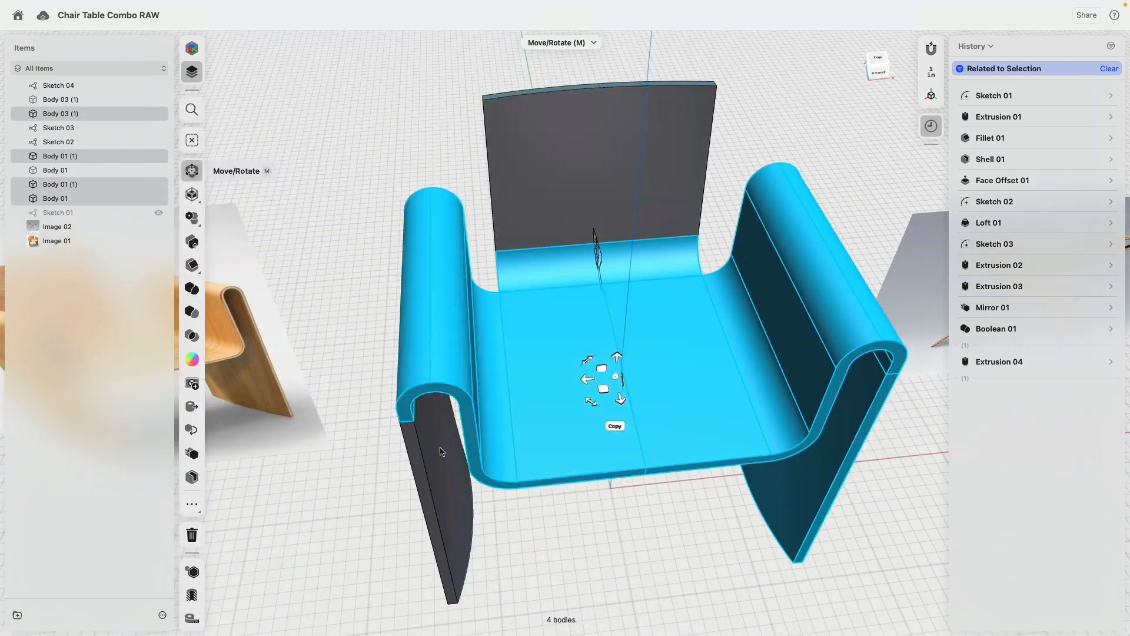
pyautogui.click(538, 194)
pyautogui.click(538, 193)
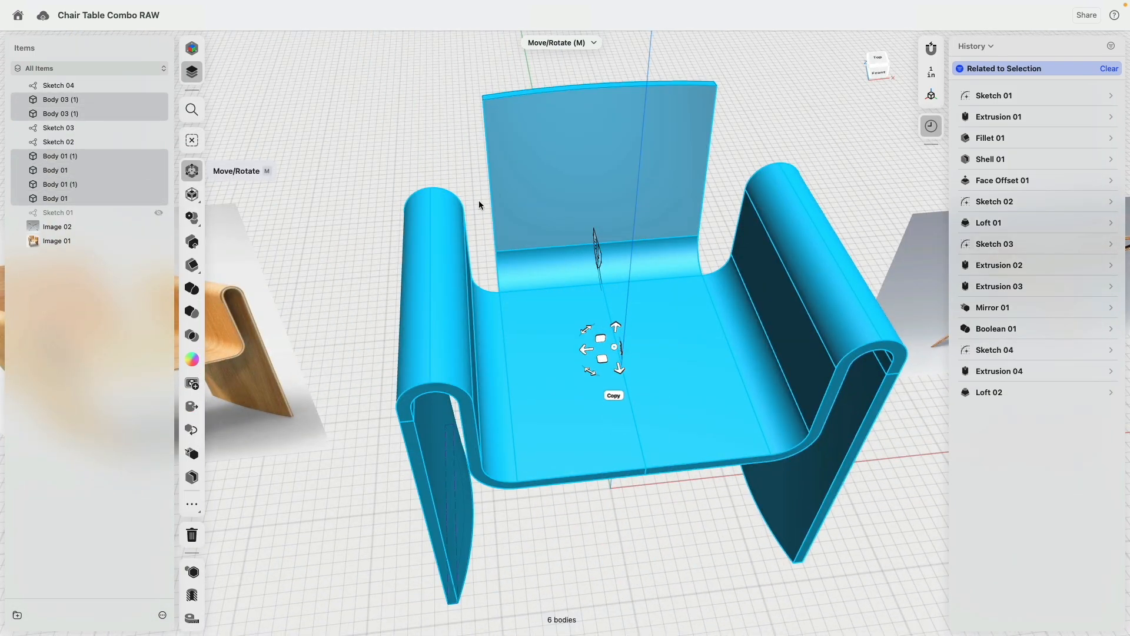
pyautogui.click(193, 279)
pyautogui.click(191, 306)
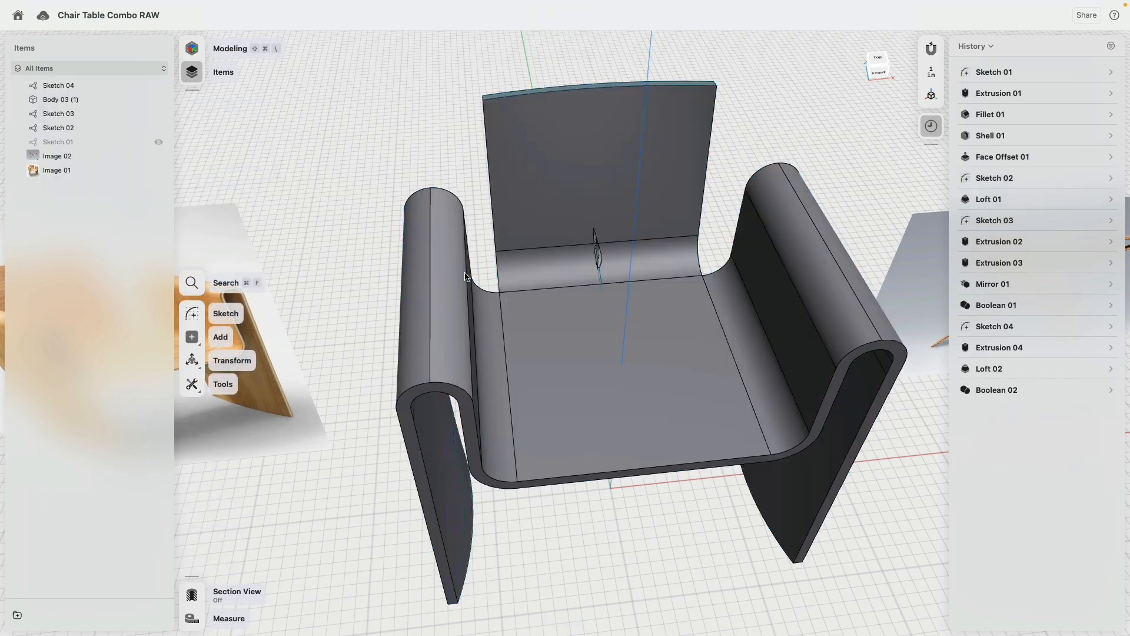
# Step: Fillet the two notch edges where the backrest transition meets the armrest bends with a 1.9375-inch radius
pyautogui.moveTo(450, 283); pyautogui.dragTo(597, 259, button='right')
pyautogui.scroll(5, 357, 444)
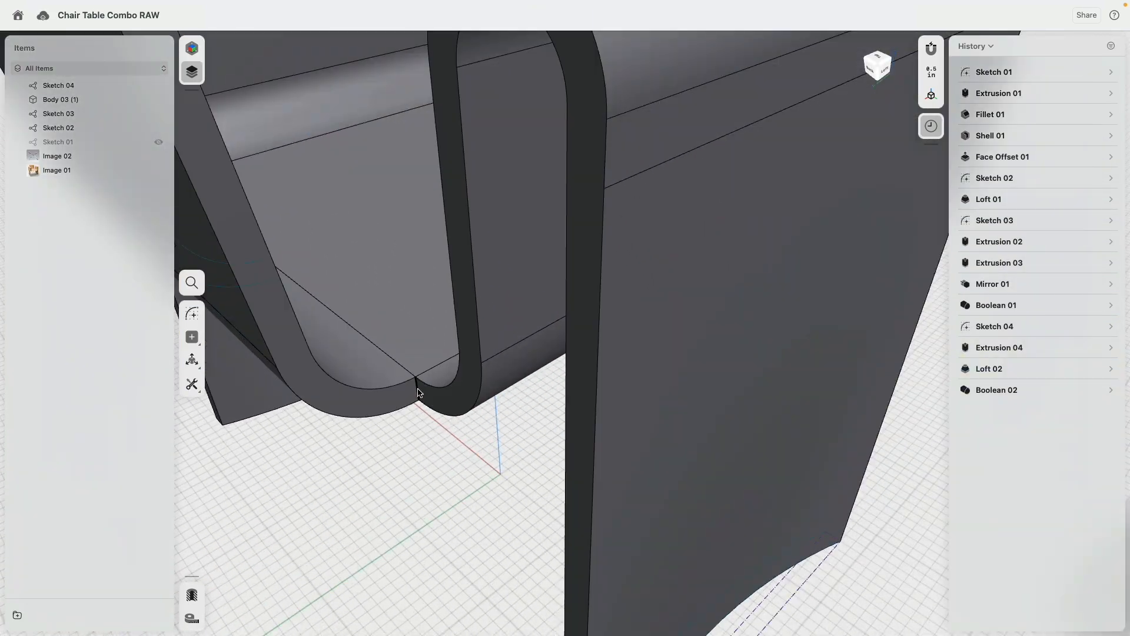
pyautogui.click(417, 392)
pyautogui.scroll(-5, 353, 456)
pyautogui.moveTo(338, 483); pyautogui.dragTo(474, 362, button='right')
pyautogui.scroll(5, 475, 362)
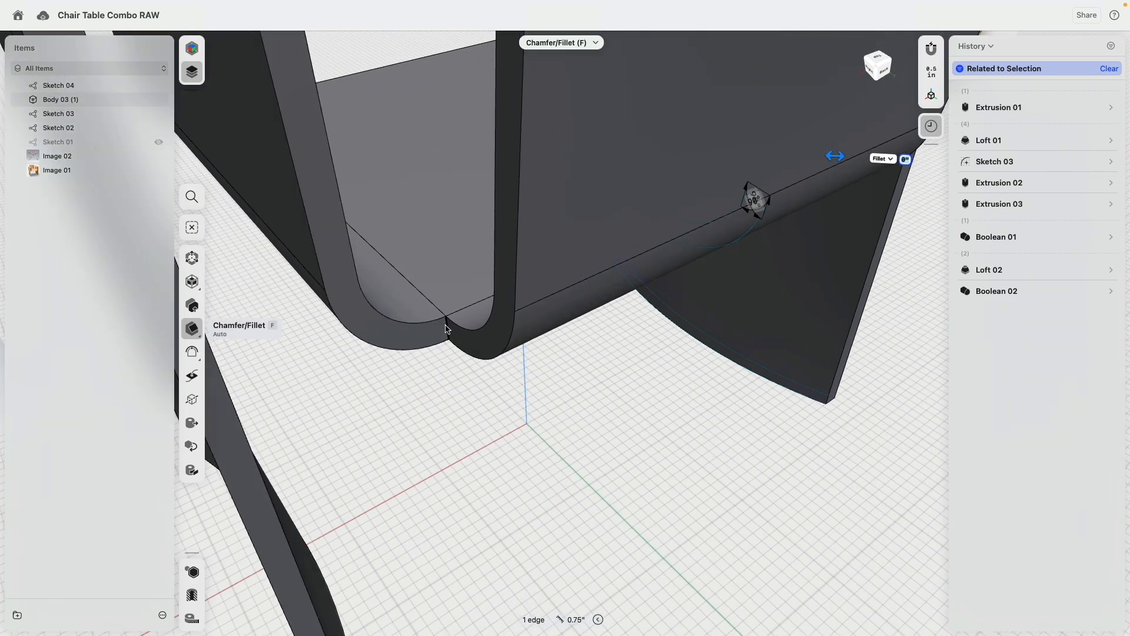
pyautogui.click(443, 331)
pyautogui.scroll(5, 445, 335)
pyautogui.moveTo(447, 348); pyautogui.dragTo(447, 372)
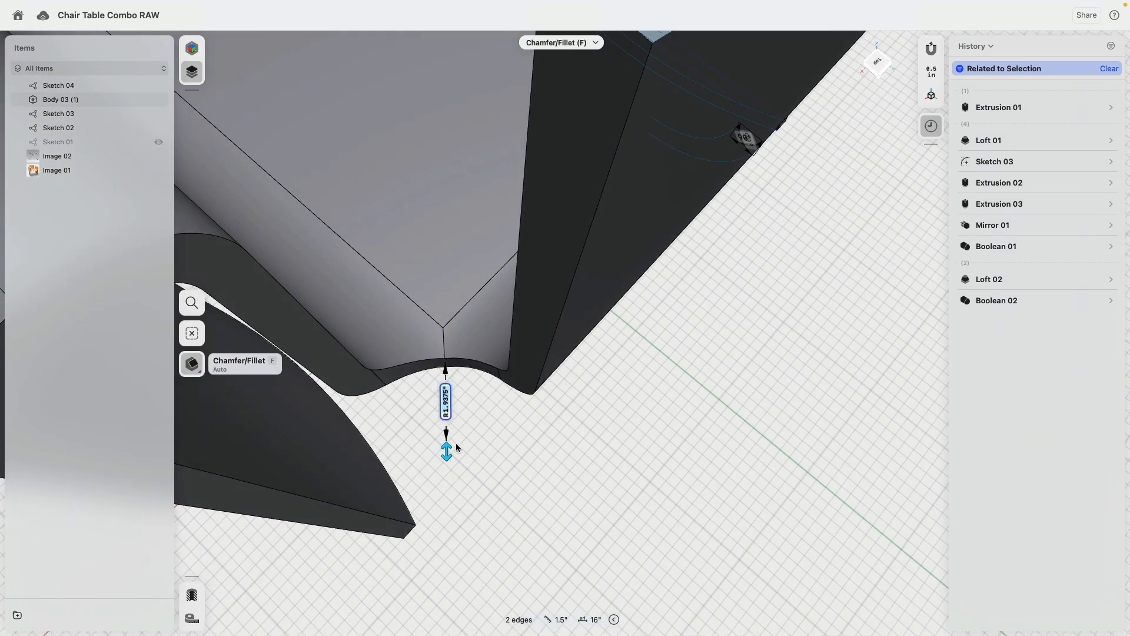
pyautogui.moveTo(456, 442); pyautogui.dragTo(455, 444)
pyautogui.moveTo(456, 445); pyautogui.dragTo(513, 381, button='right')
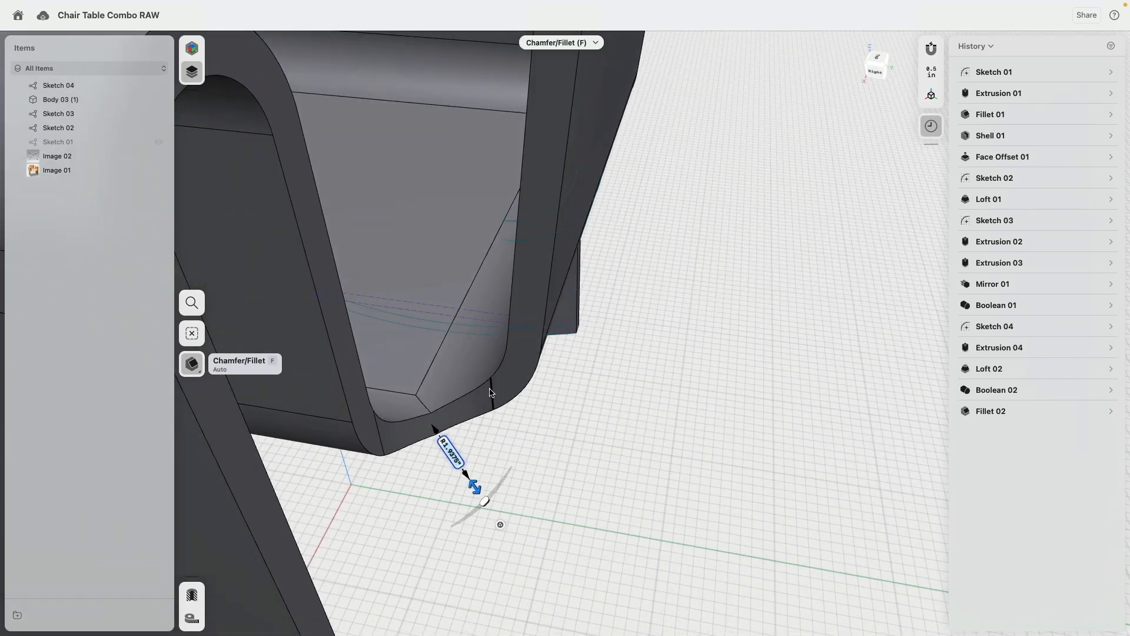
pyautogui.click(490, 390)
pyautogui.click(512, 303)
pyautogui.moveTo(515, 324); pyautogui.dragTo(423, 334, button='right')
pyautogui.click(412, 331)
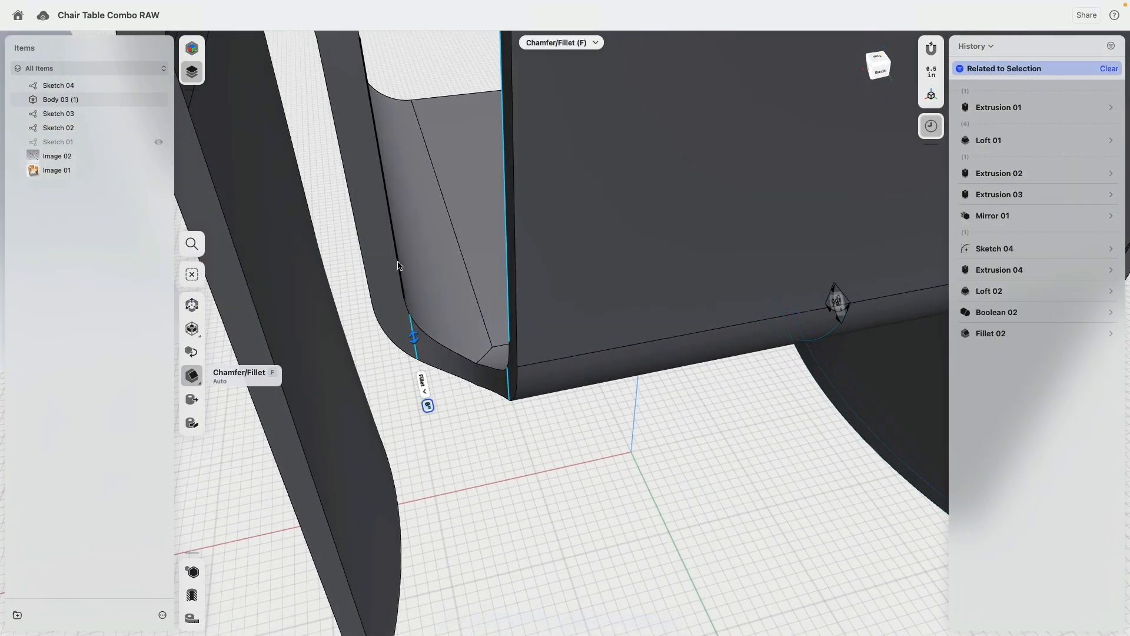
pyautogui.click(398, 262)
pyautogui.scroll(-5, 464, 458)
pyautogui.moveTo(469, 454); pyautogui.dragTo(758, 530, button='right')
pyautogui.click(644, 493)
# Step: Sketch the half-table profile beside the chair in the front view with a vertical line, a horizontal top and two slanted leg lines, the lower 11.1803 inches
pyautogui.scroll(-5, 634, 490)
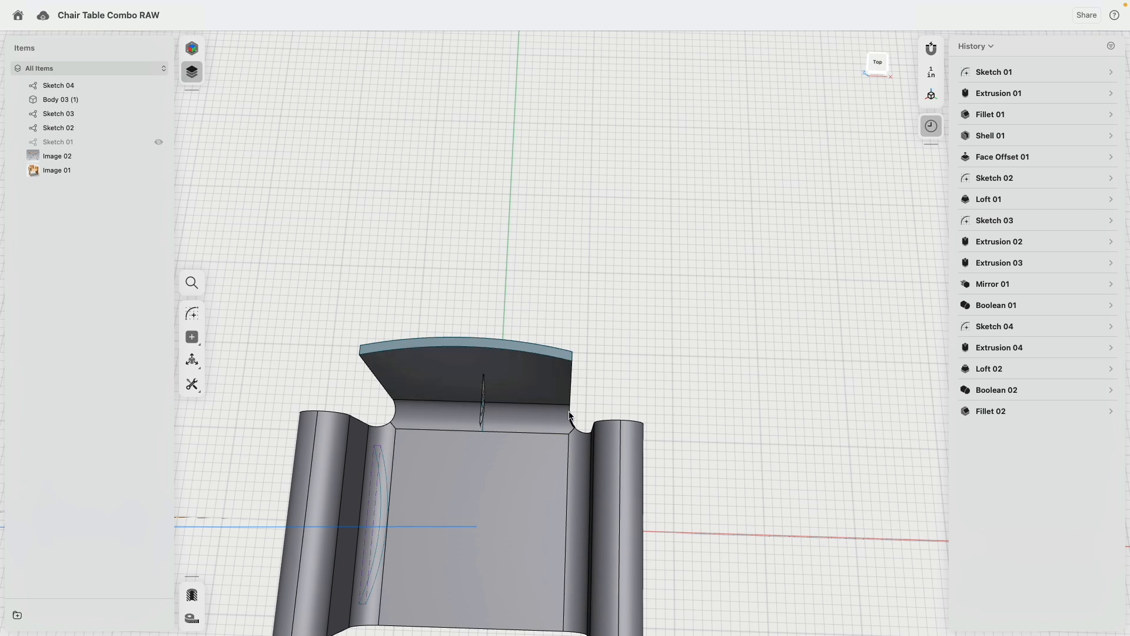
pyautogui.moveTo(694, 434); pyautogui.dragTo(492, 411, button='right')
pyautogui.scroll(-3, 493, 412)
pyautogui.moveTo(493, 412); pyautogui.dragTo(429, 379, button='middle')
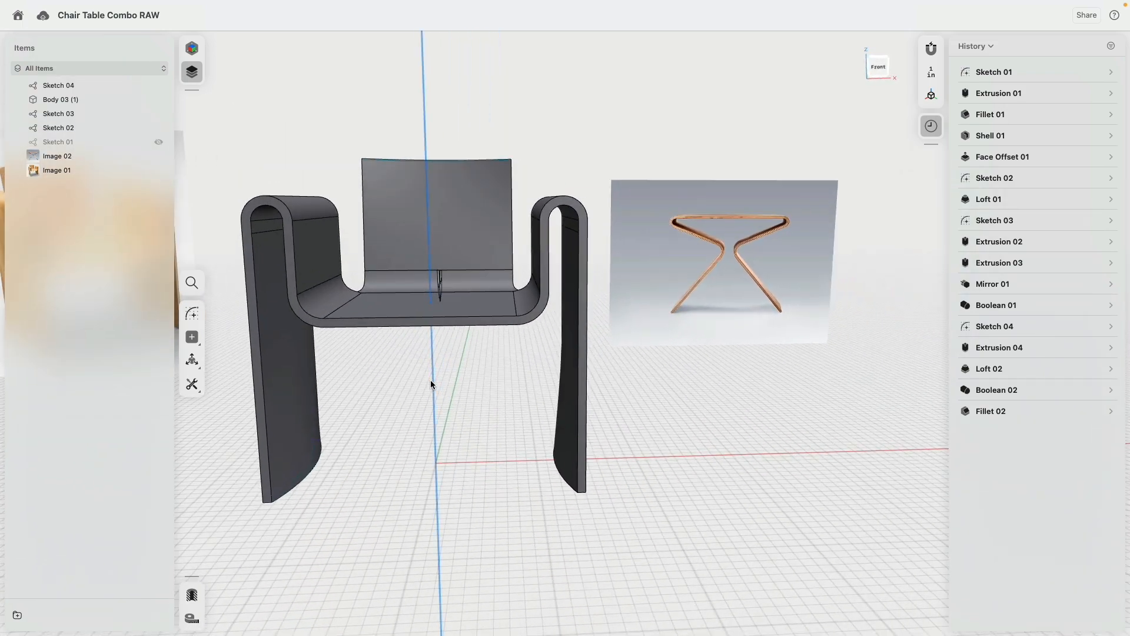
pyautogui.scroll(-3, 438, 383)
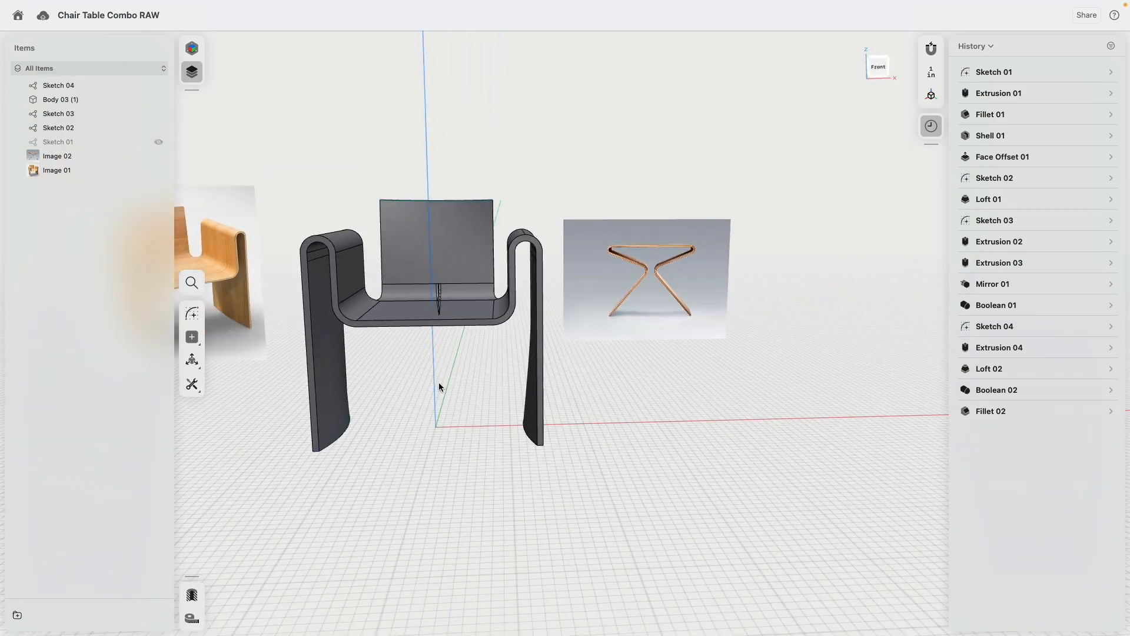
pyautogui.click(875, 67)
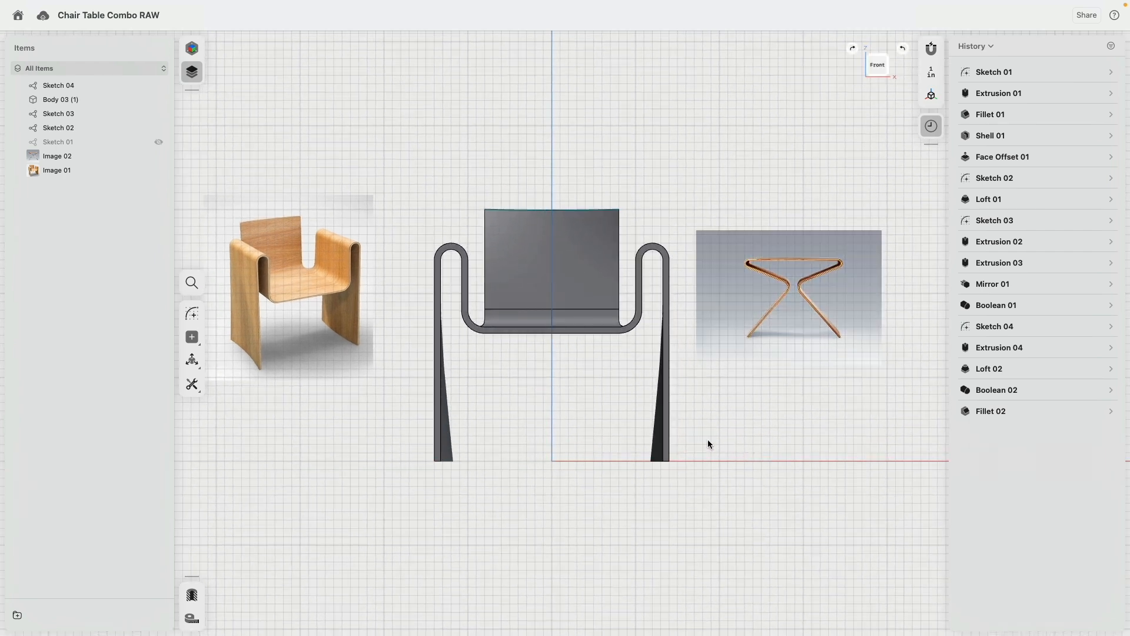
pyautogui.moveTo(707, 443); pyautogui.dragTo(596, 439, button='middle')
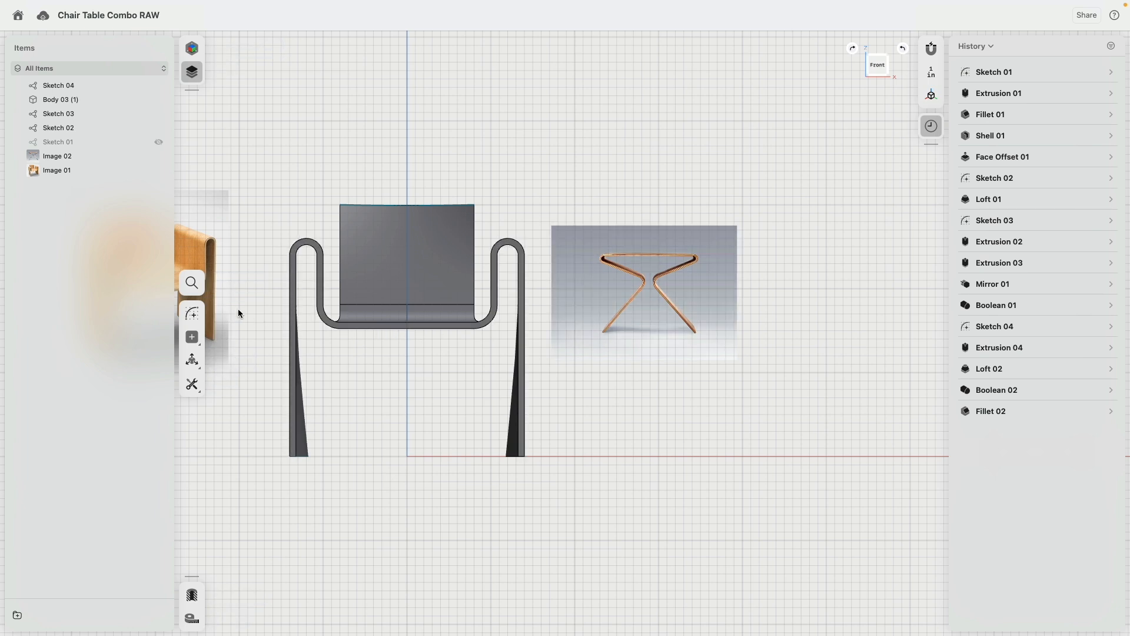
pyautogui.click(193, 314)
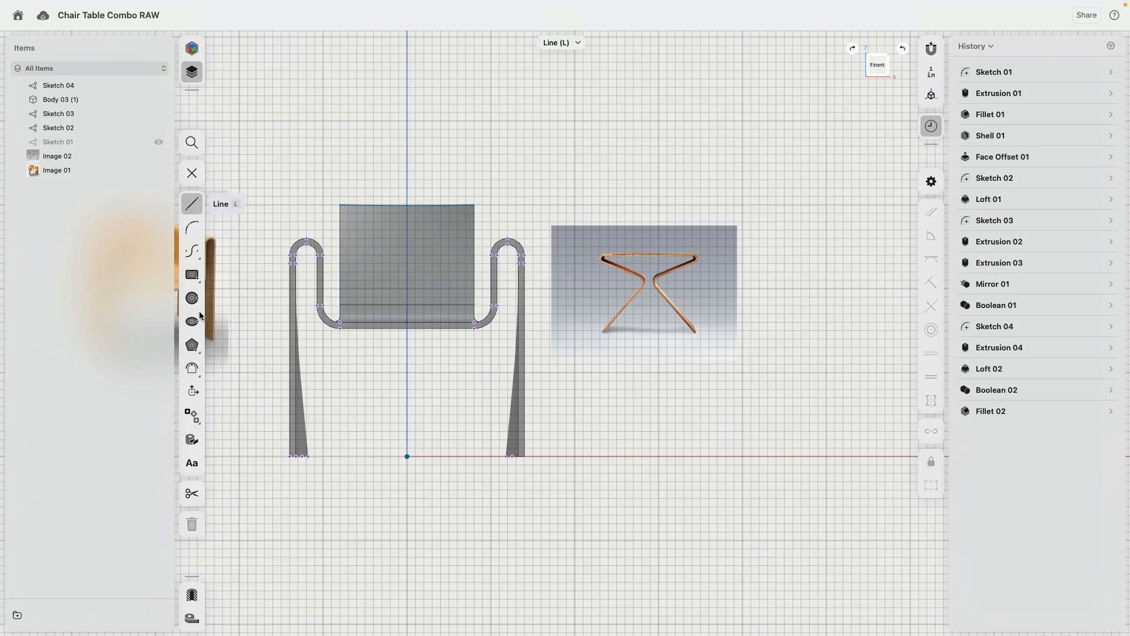
pyautogui.moveTo(646, 344); pyautogui.dragTo(580, 334, button='middle')
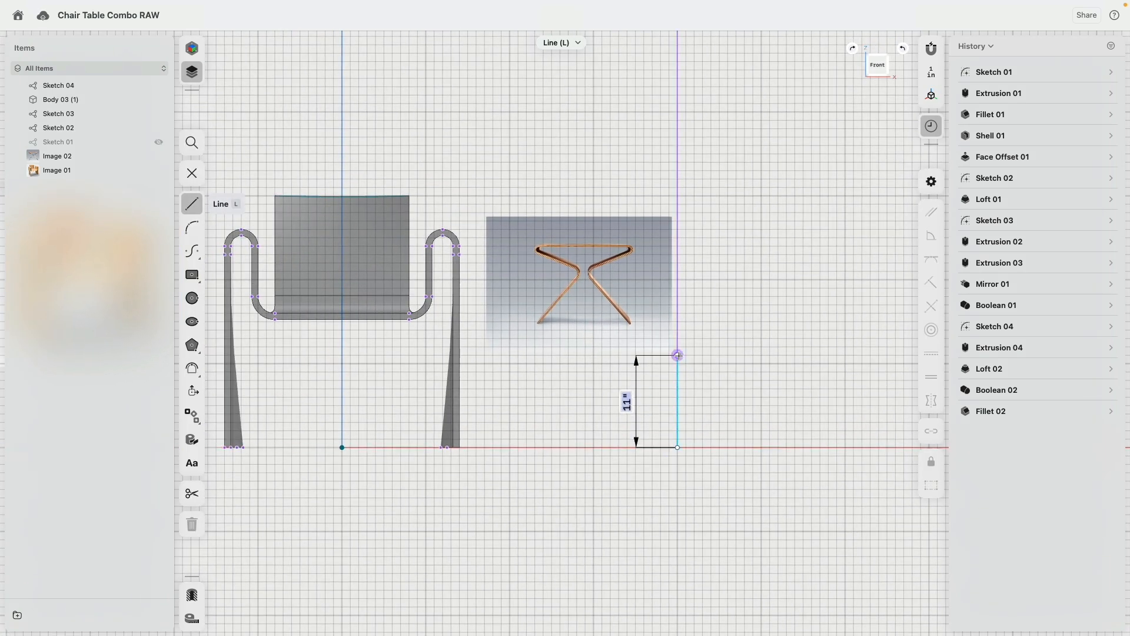
pyautogui.click(678, 314)
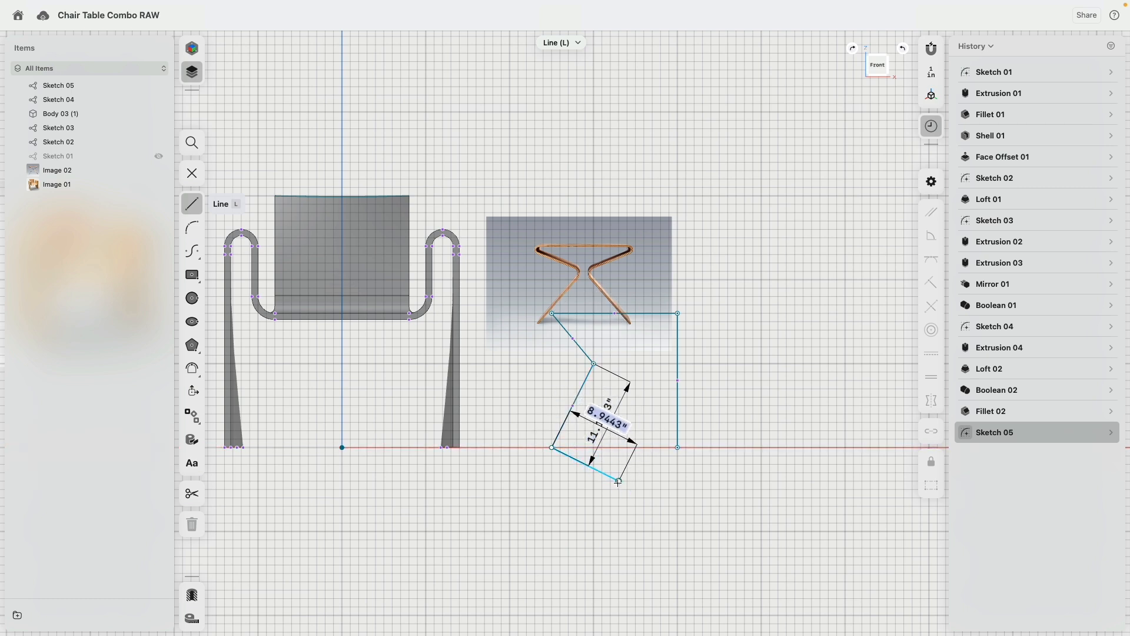
# Step: Examine the lower ends of both legs in the reference table image and compare them with the sketched profile
pyautogui.scroll(5, 618, 482)
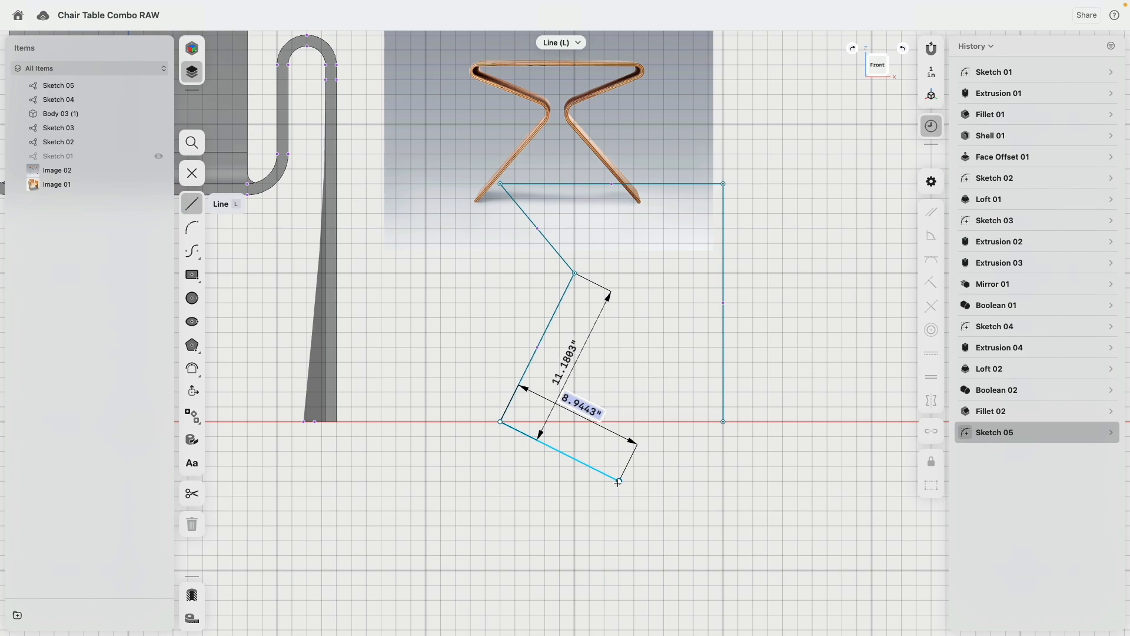
pyautogui.scroll(8, 626, 245)
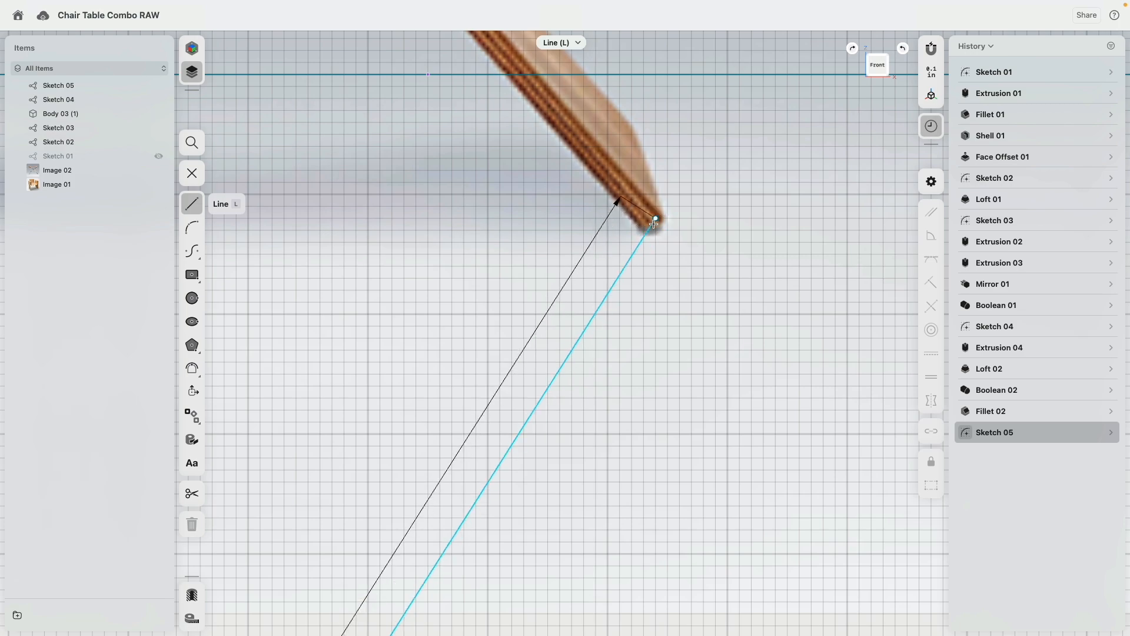
pyautogui.scroll(-5, 610, 347)
pyautogui.scroll(5, 532, 316)
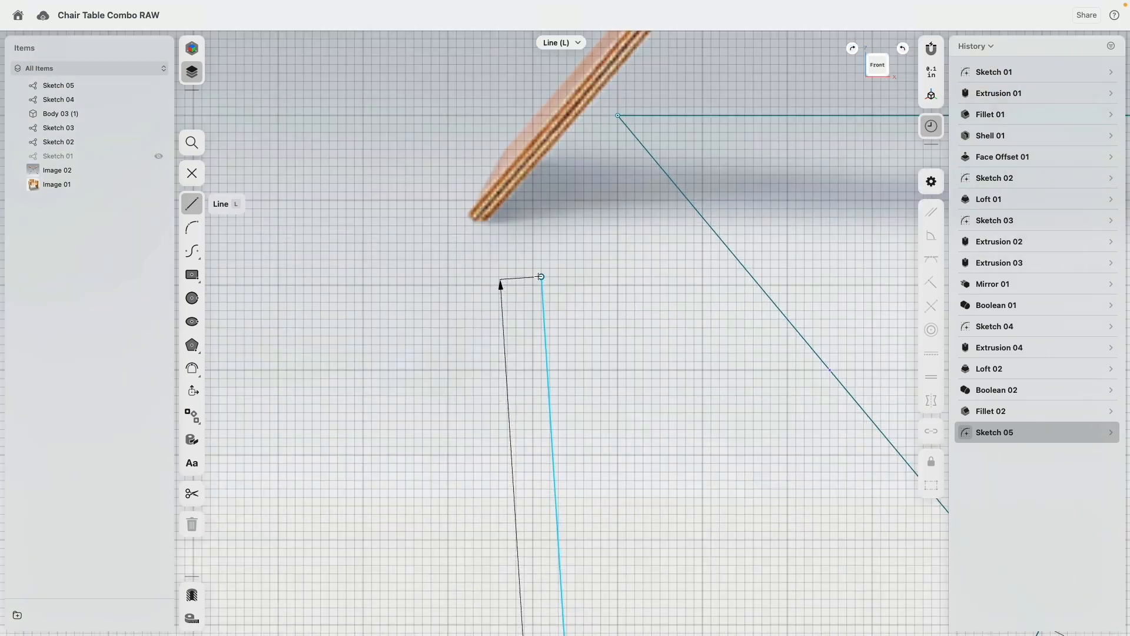
pyautogui.scroll(-6, 532, 356)
pyautogui.moveTo(659, 372); pyautogui.dragTo(379, 368, button='middle')
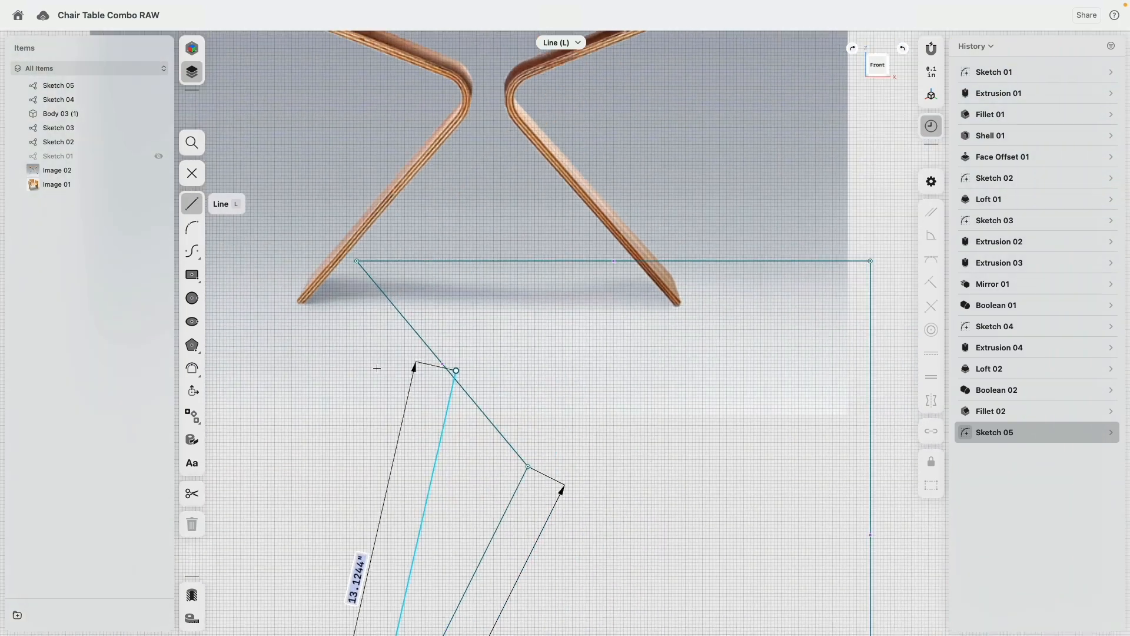
pyautogui.scroll(-3, 406, 366)
pyautogui.scroll(6, 615, 329)
pyautogui.scroll(1, 612, 304)
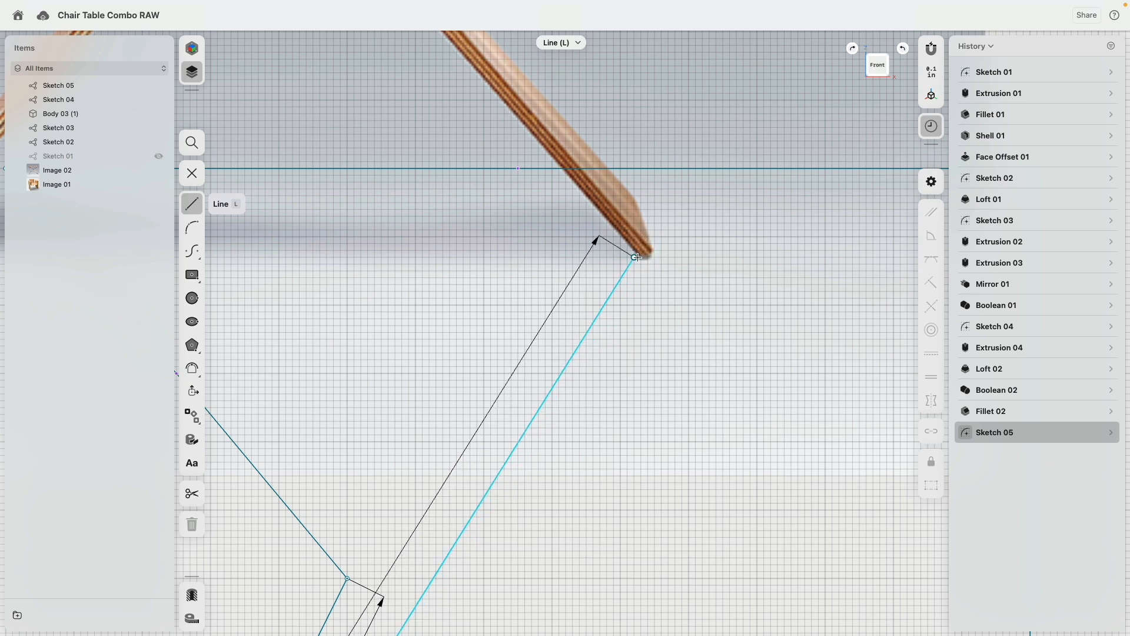
pyautogui.scroll(-5, 631, 354)
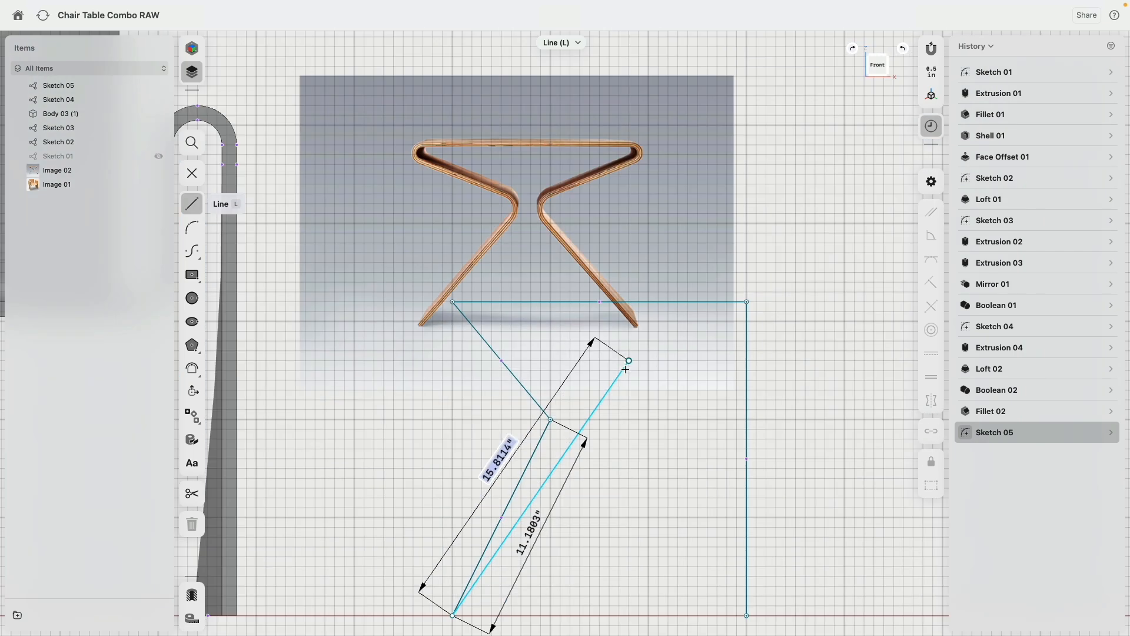
# Step: Close the table profile with a 15-inch base line along the ground axis
pyautogui.moveTo(650, 465); pyautogui.dragTo(654, 193, button='middle')
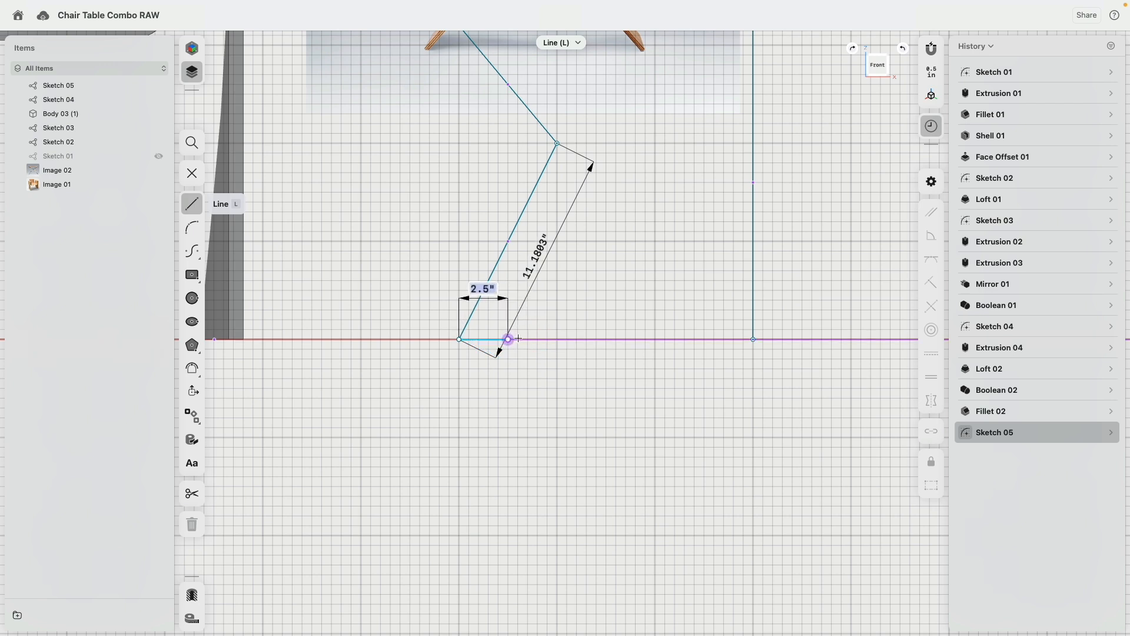
pyautogui.click(752, 340)
pyautogui.scroll(-3, 636, 423)
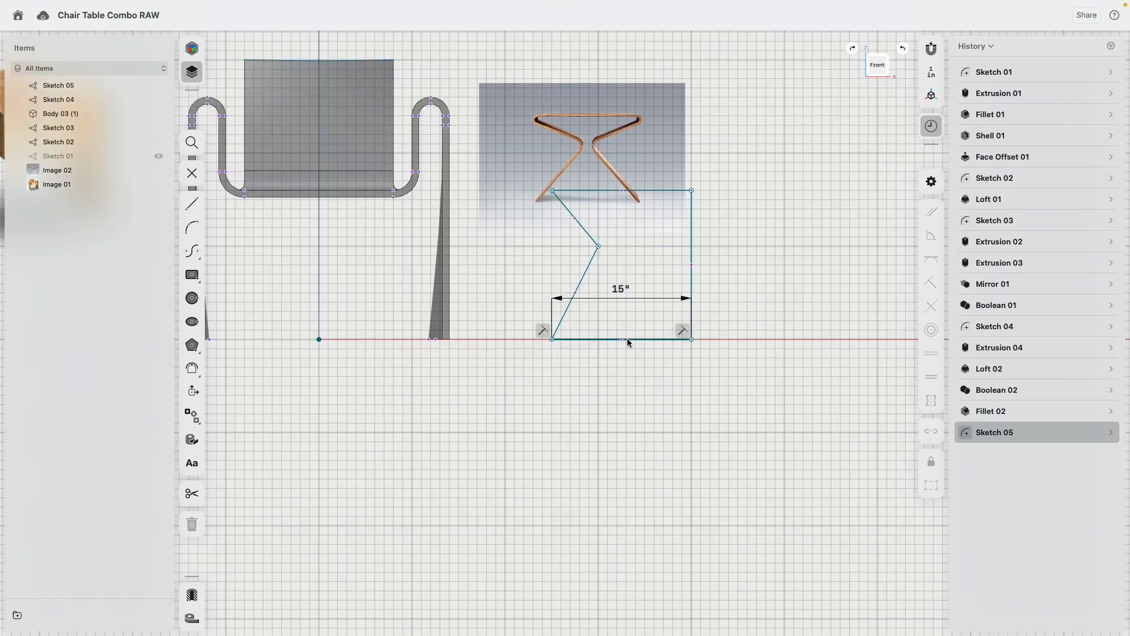
# Step: Extrude the closed half-table profile 8 inches toward the front as a new body
pyautogui.moveTo(752, 205); pyautogui.dragTo(686, 298, button='right')
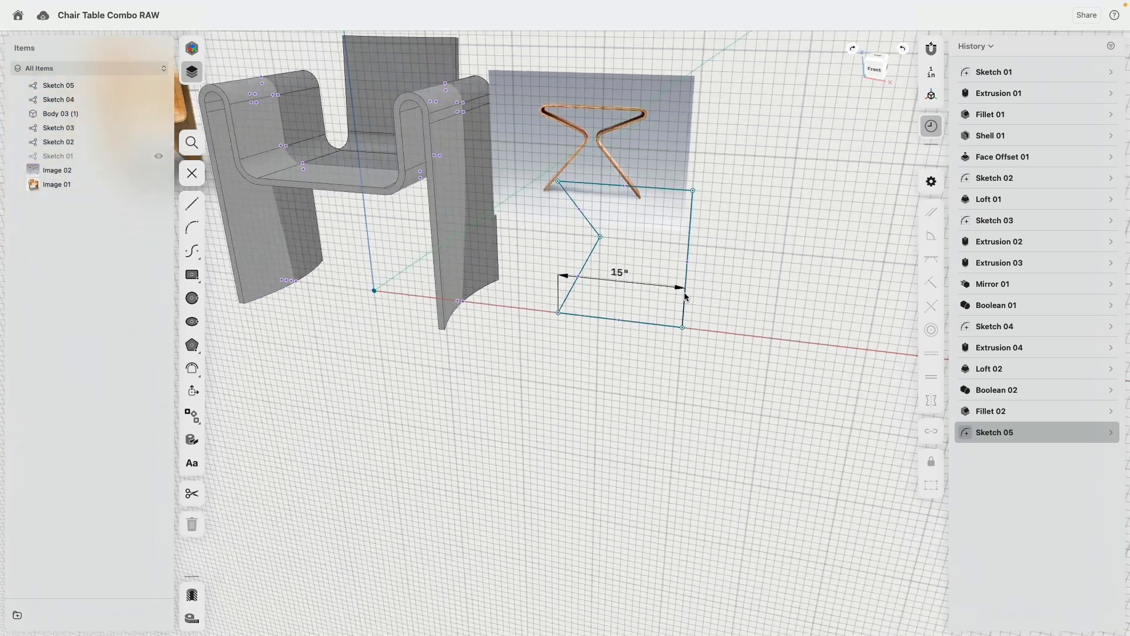
pyautogui.click(646, 259)
pyautogui.press('e')
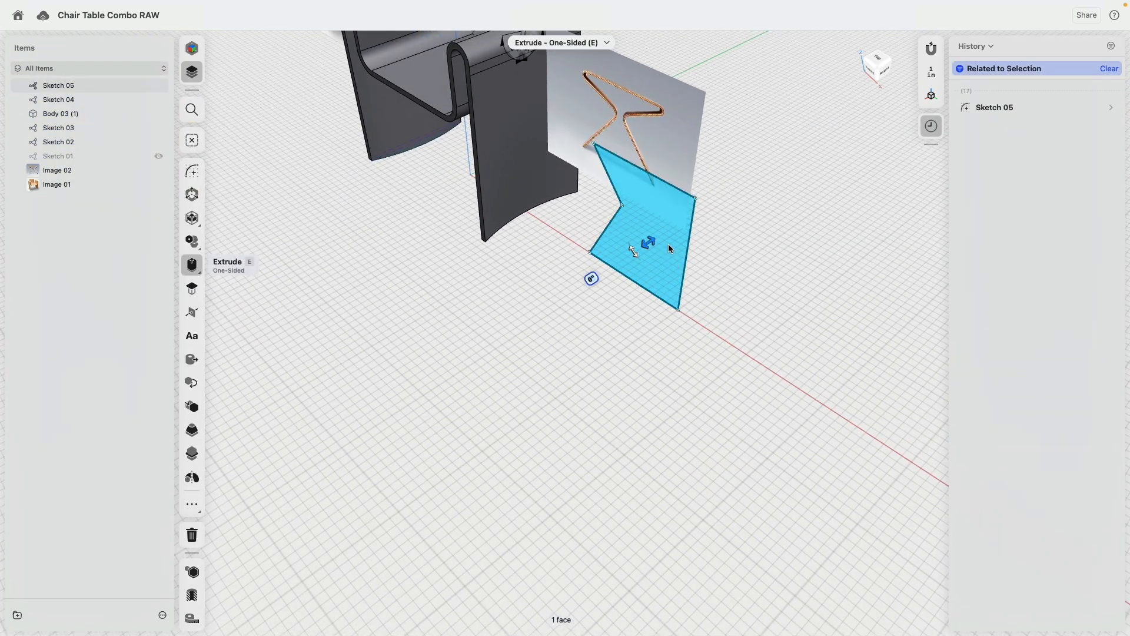
pyautogui.moveTo(644, 247); pyautogui.dragTo(616, 284)
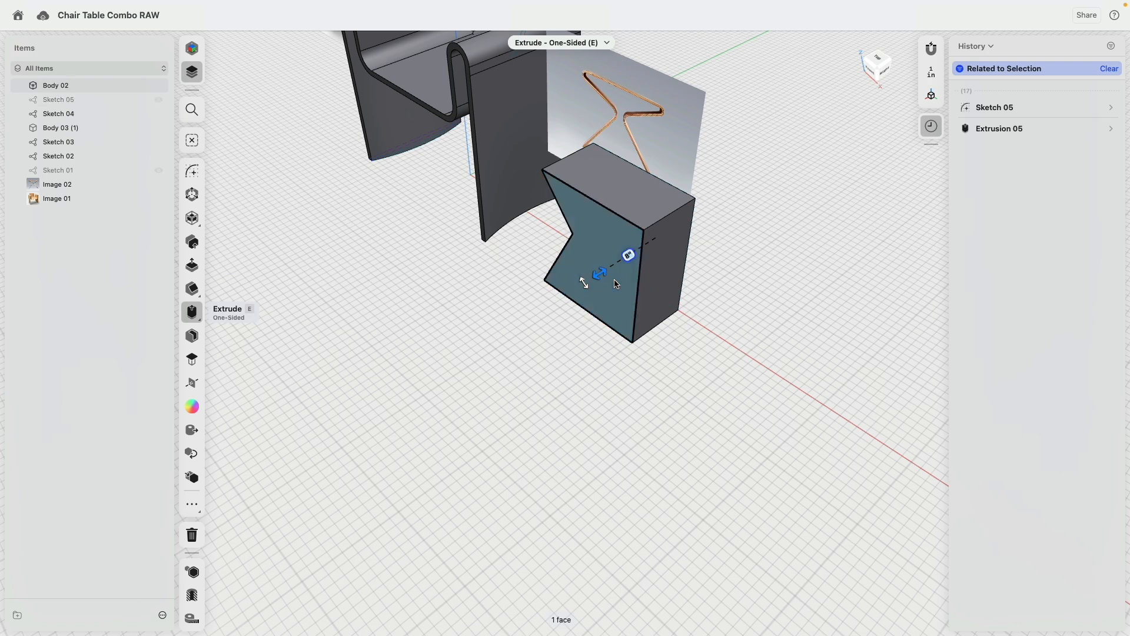
# Step: Change the table extrusion's sides to Symmetric and close the selection
pyautogui.click(1118, 131)
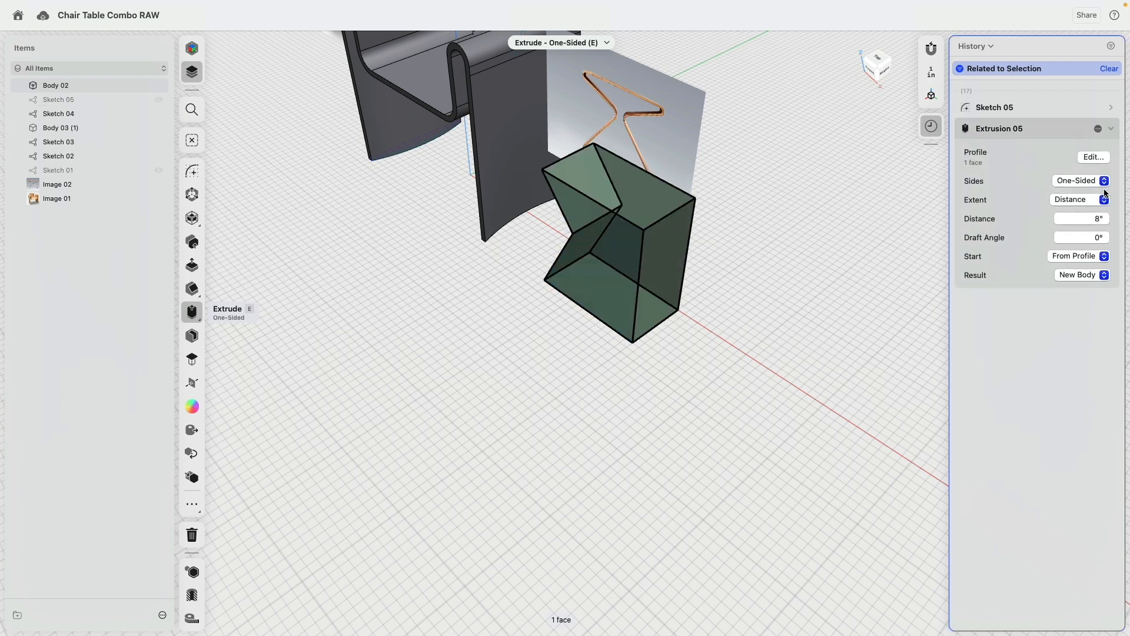
pyautogui.click(1090, 200)
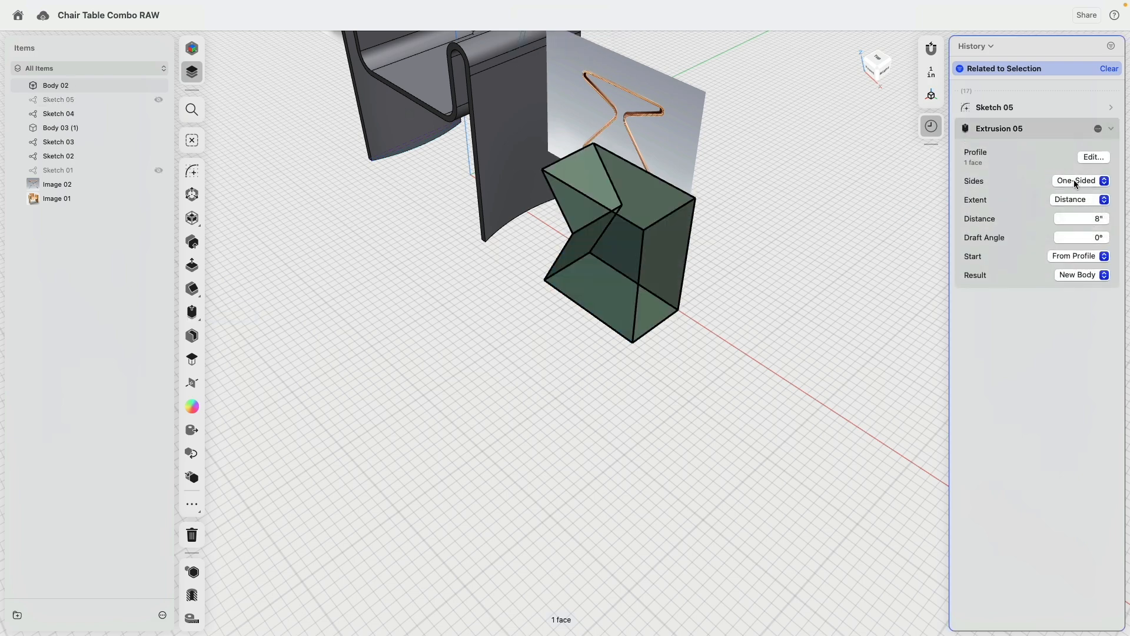
pyautogui.click(770, 242)
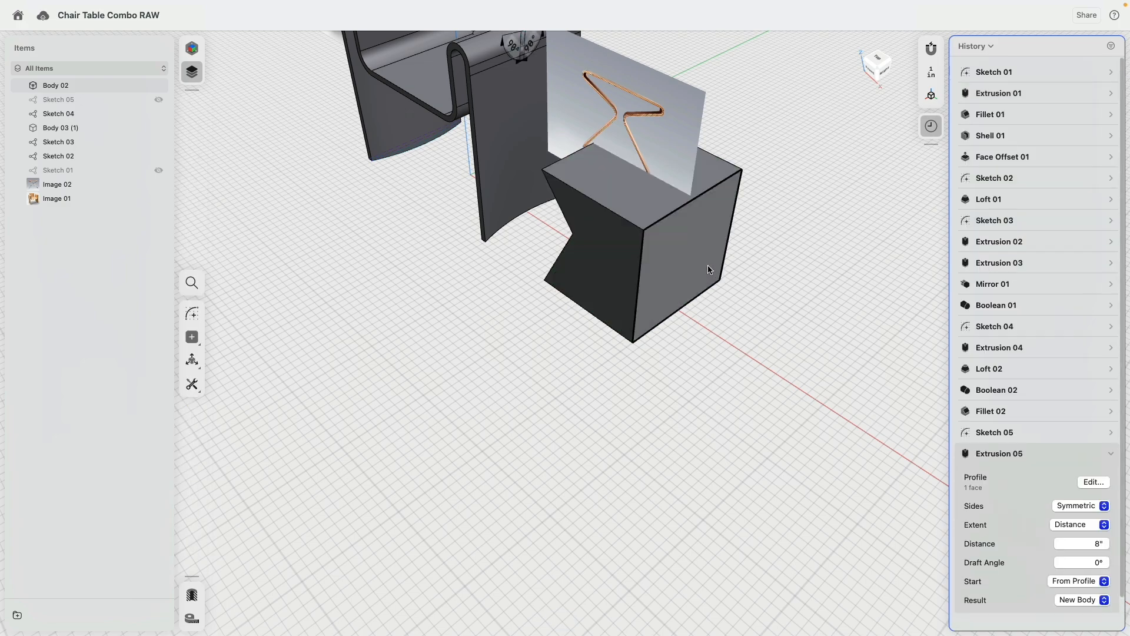
# Step: Fillet the inner edge of the table block's side notch and its upper side edge, giving the upper edge about a 1-inch radius
pyautogui.moveTo(580, 362); pyautogui.dragTo(638, 343, button='right')
pyautogui.scroll(5, 554, 235)
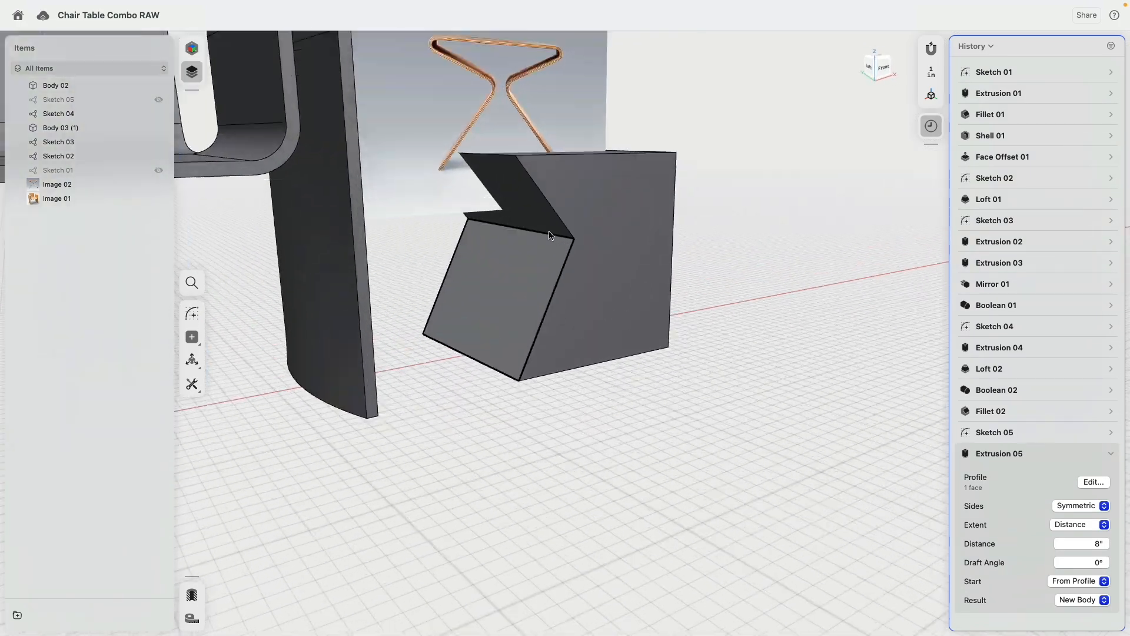
pyautogui.click(550, 236)
pyautogui.moveTo(550, 236); pyautogui.dragTo(543, 240)
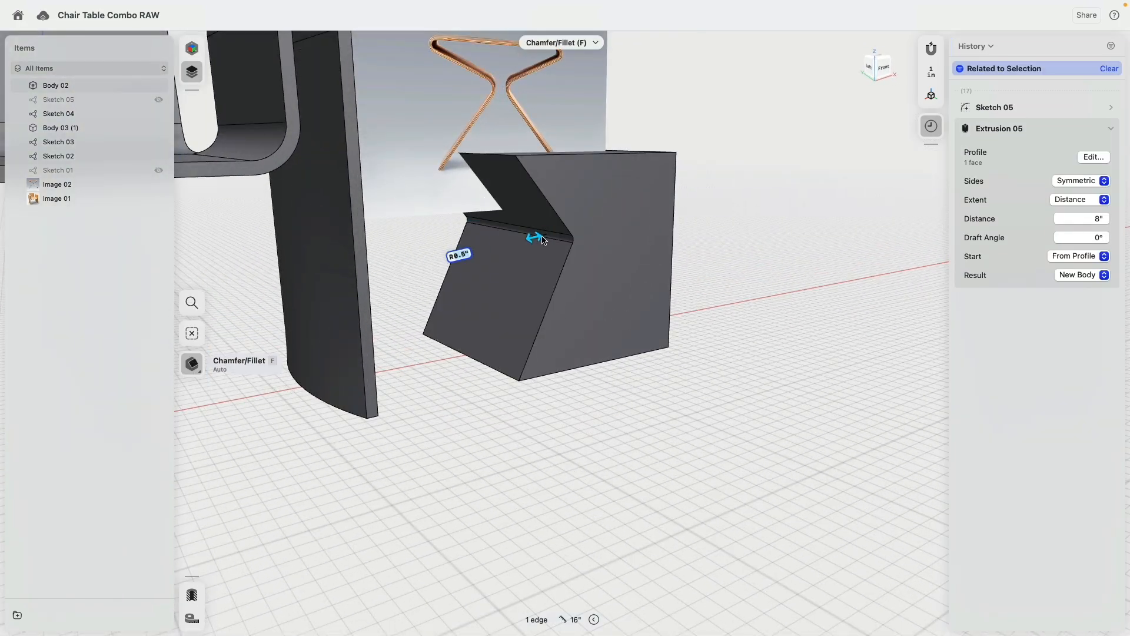
pyautogui.moveTo(500, 168); pyautogui.dragTo(501, 190, button='right')
pyautogui.click(499, 151)
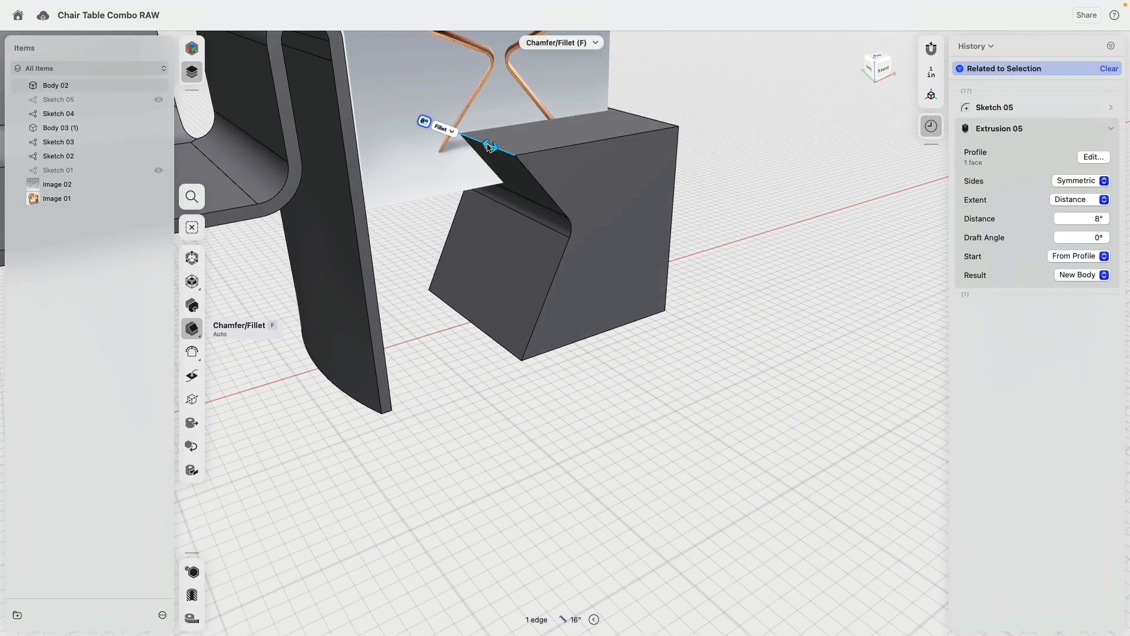
pyautogui.moveTo(488, 147); pyautogui.dragTo(480, 146)
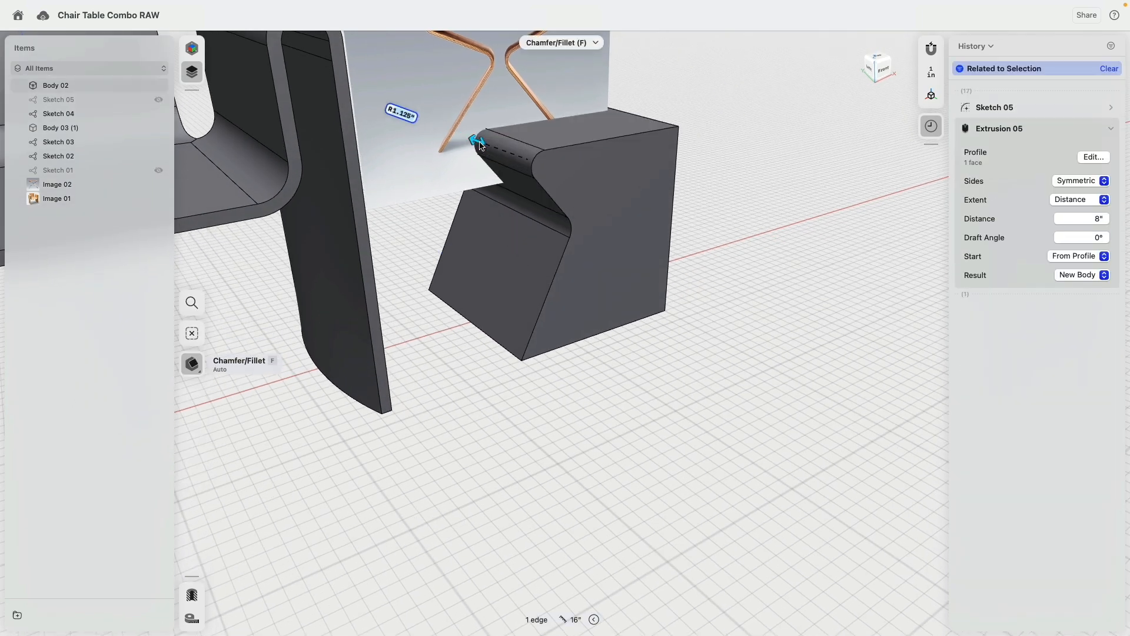
# Step: Shell the table block to 0.75 in thickness, removing the front, back, underside and flat end faces
pyautogui.click(608, 217)
pyautogui.moveTo(695, 254); pyautogui.dragTo(651, 182, button='right')
pyautogui.click(631, 341)
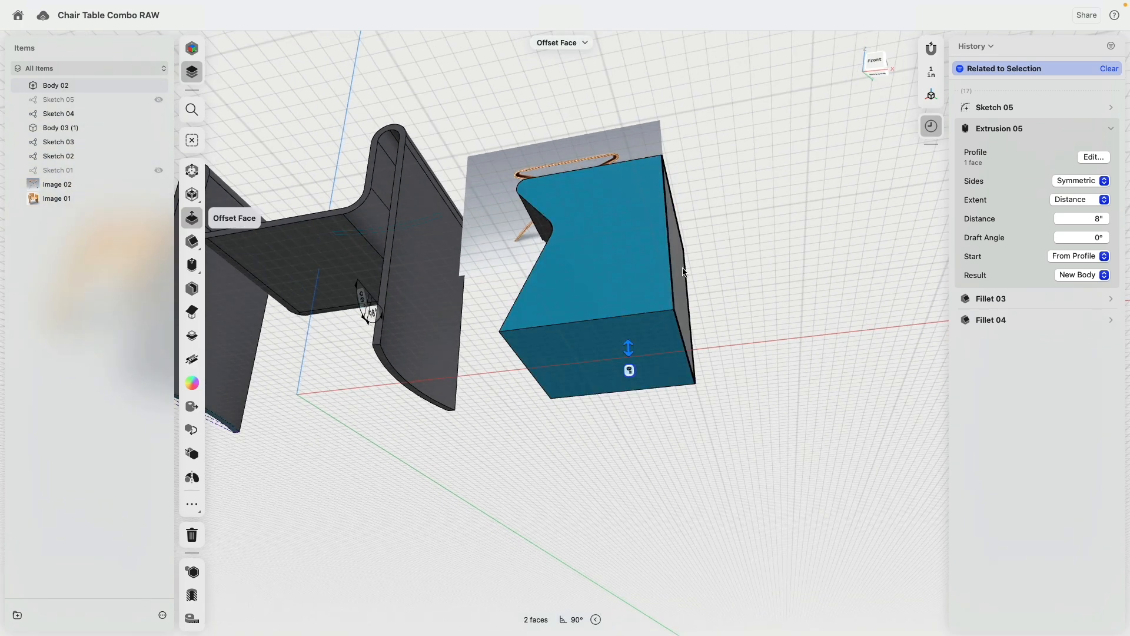
pyautogui.click(683, 272)
pyautogui.moveTo(683, 272); pyautogui.dragTo(578, 312, button='right')
pyautogui.click(578, 312)
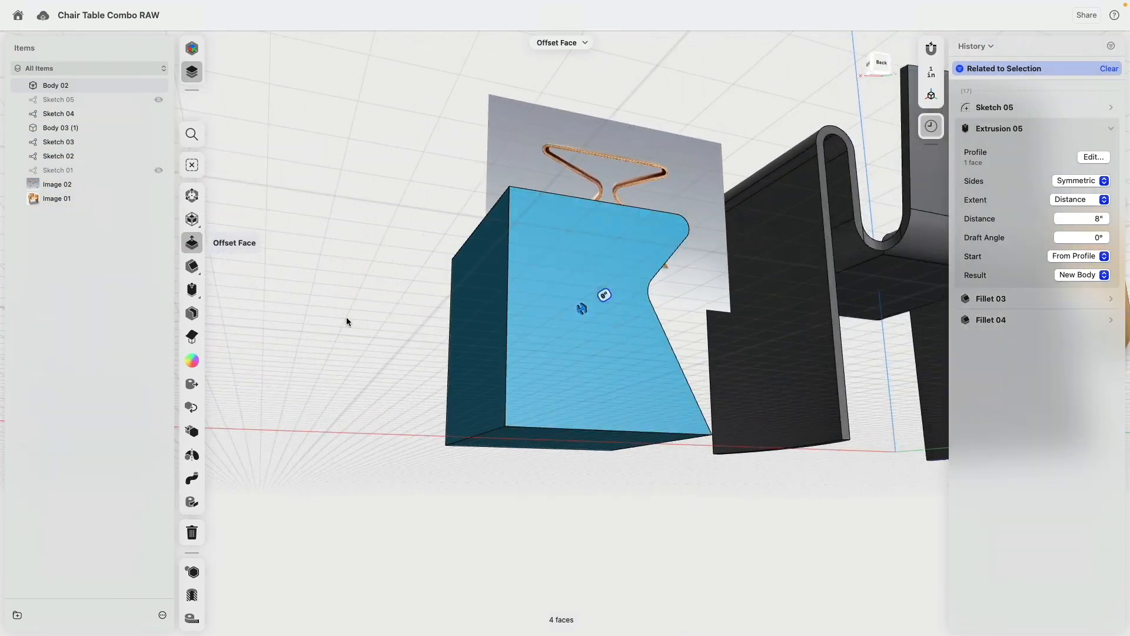
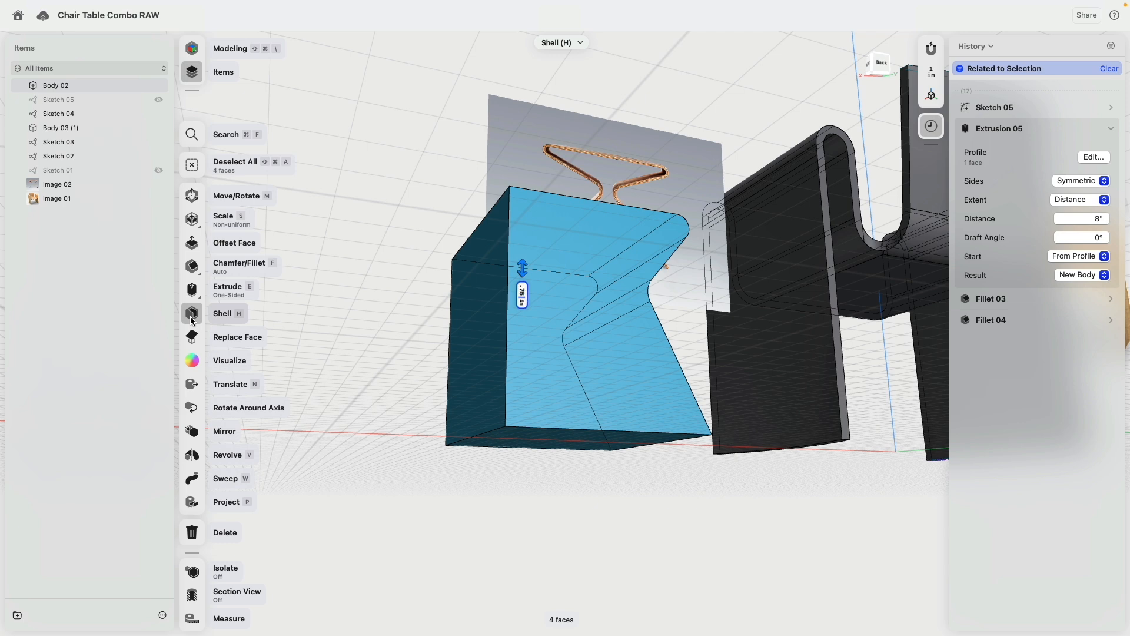
pyautogui.press('Return')
# Step: Examine the table reference image from the front and compare it with the shelled half-table
pyautogui.moveTo(398, 211); pyautogui.dragTo(600, 268, button='right')
pyautogui.click(405, 163)
pyautogui.scroll(-4, 405, 162)
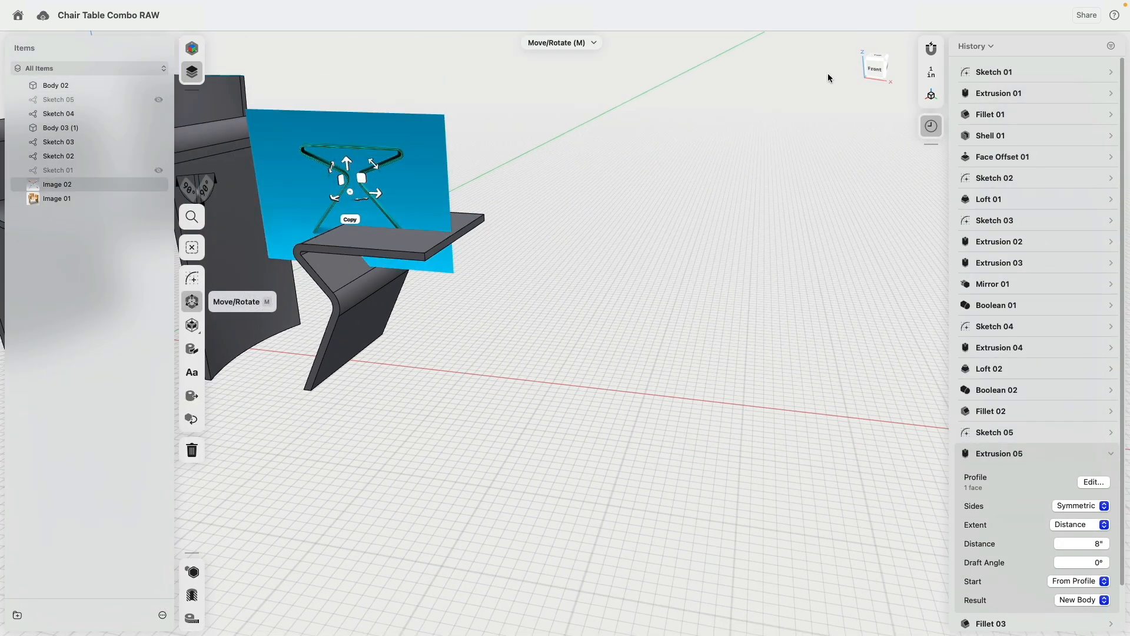
pyautogui.click(877, 72)
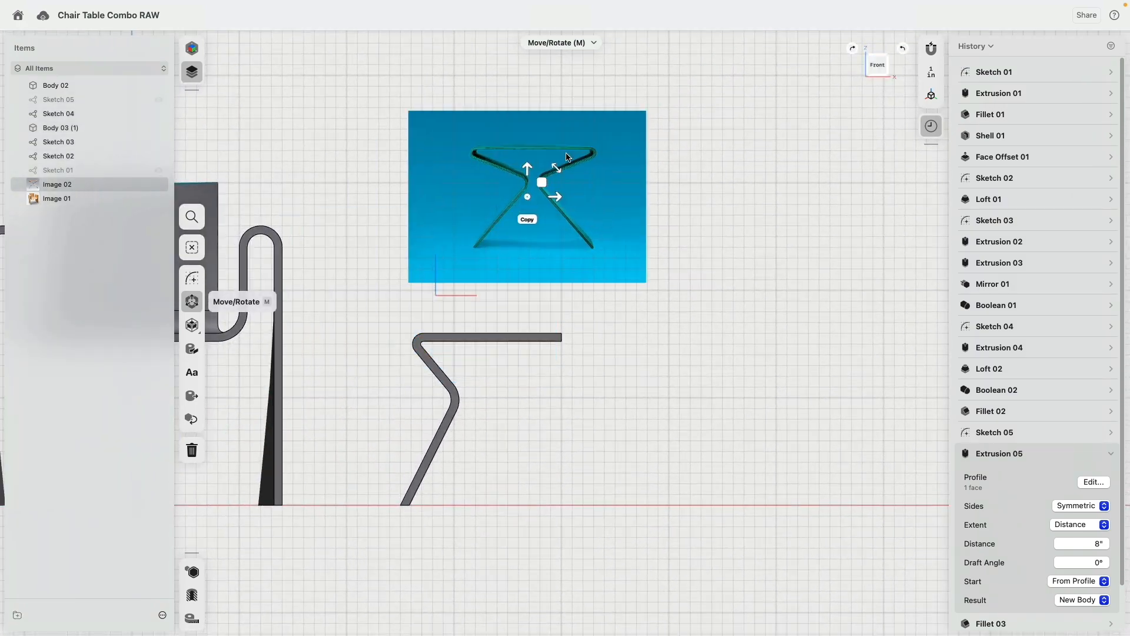
pyautogui.click(583, 339)
pyautogui.moveTo(623, 326); pyautogui.dragTo(555, 373, button='right')
pyautogui.click(564, 314)
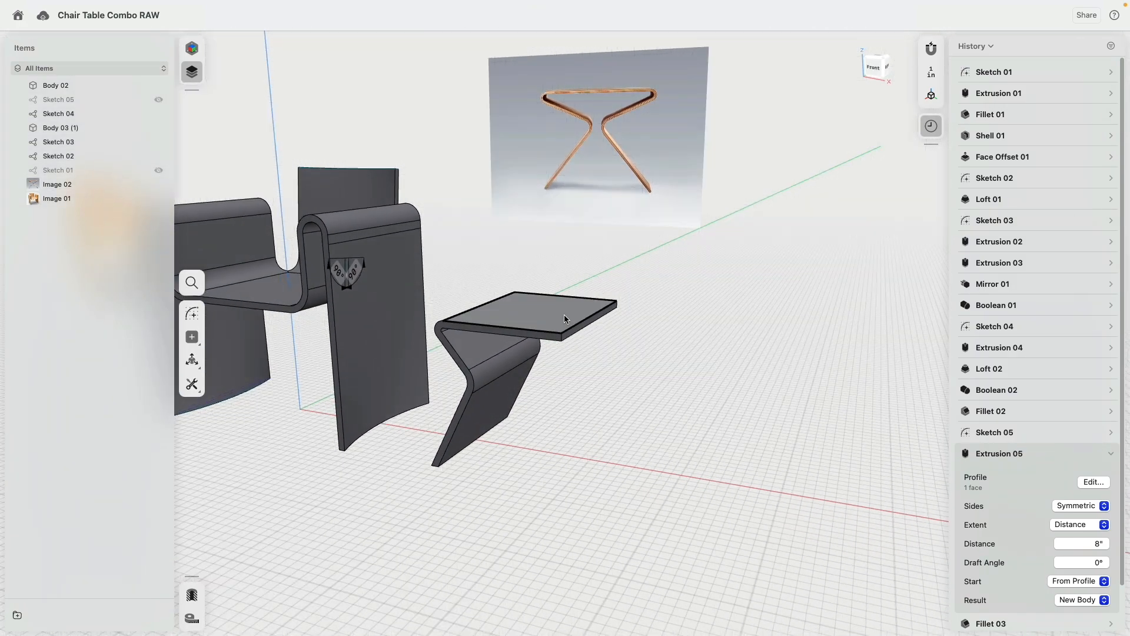
# Step: Mirror the half-table body across the cut end face of its top, keeping the original
pyautogui.doubleClick(505, 312)
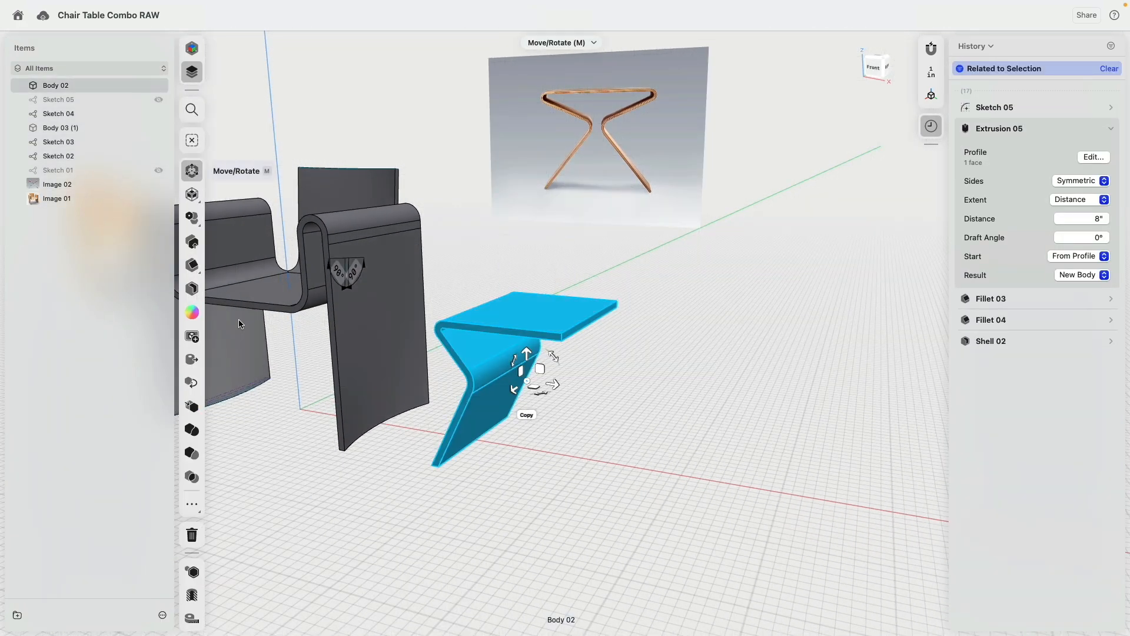
pyautogui.click(194, 407)
pyautogui.scroll(5, 609, 339)
pyautogui.click(570, 323)
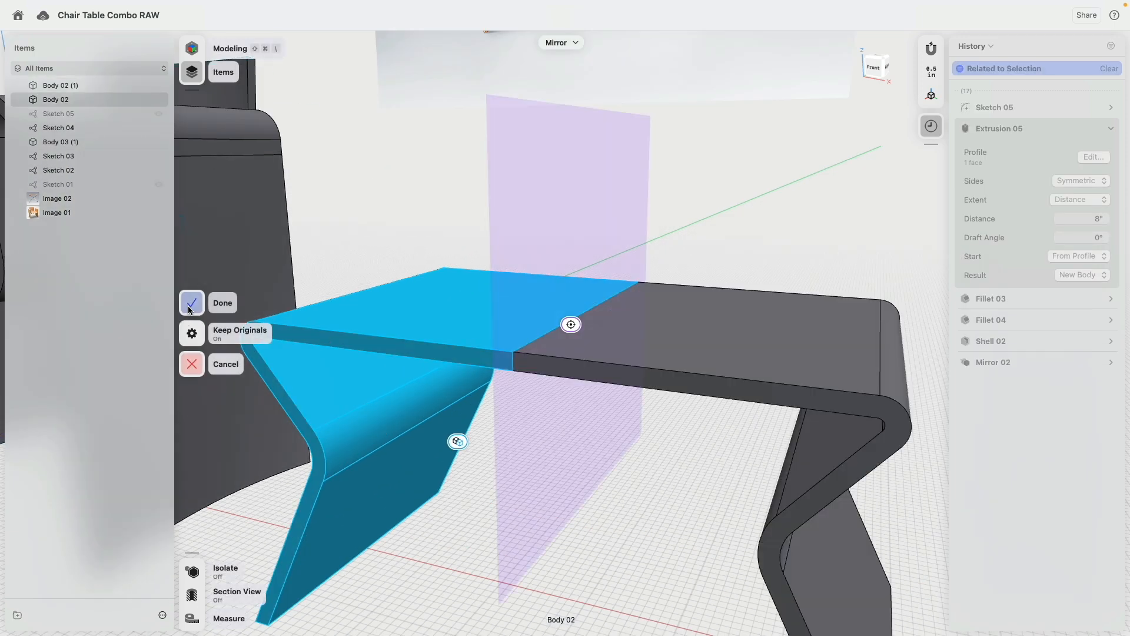
pyautogui.click(190, 303)
# Step: Union the original half-table and its mirrored copy into one body
pyautogui.scroll(-5, 476, 318)
pyautogui.click(571, 336)
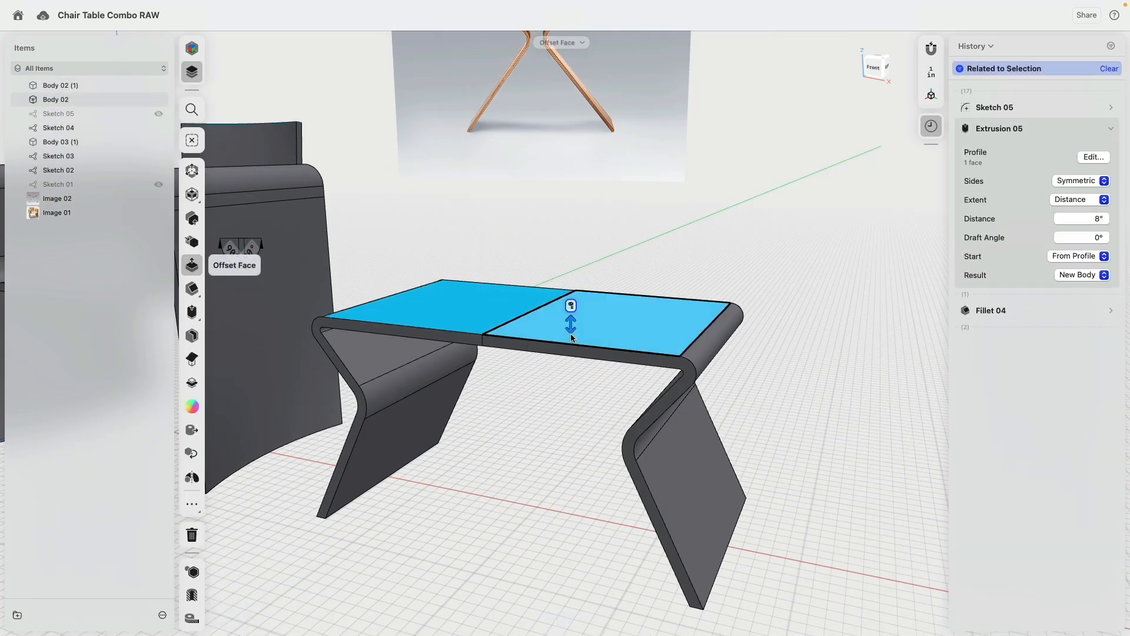
pyautogui.doubleClick(443, 323)
pyautogui.click(512, 337)
pyautogui.doubleClick(512, 340)
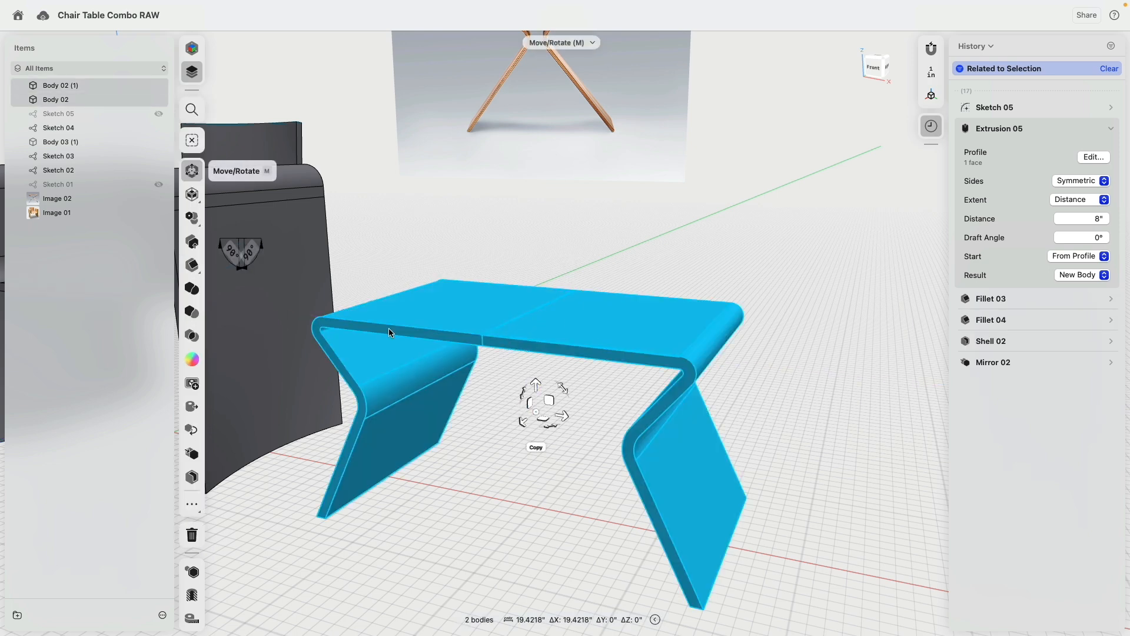
pyautogui.click(194, 294)
pyautogui.click(194, 294)
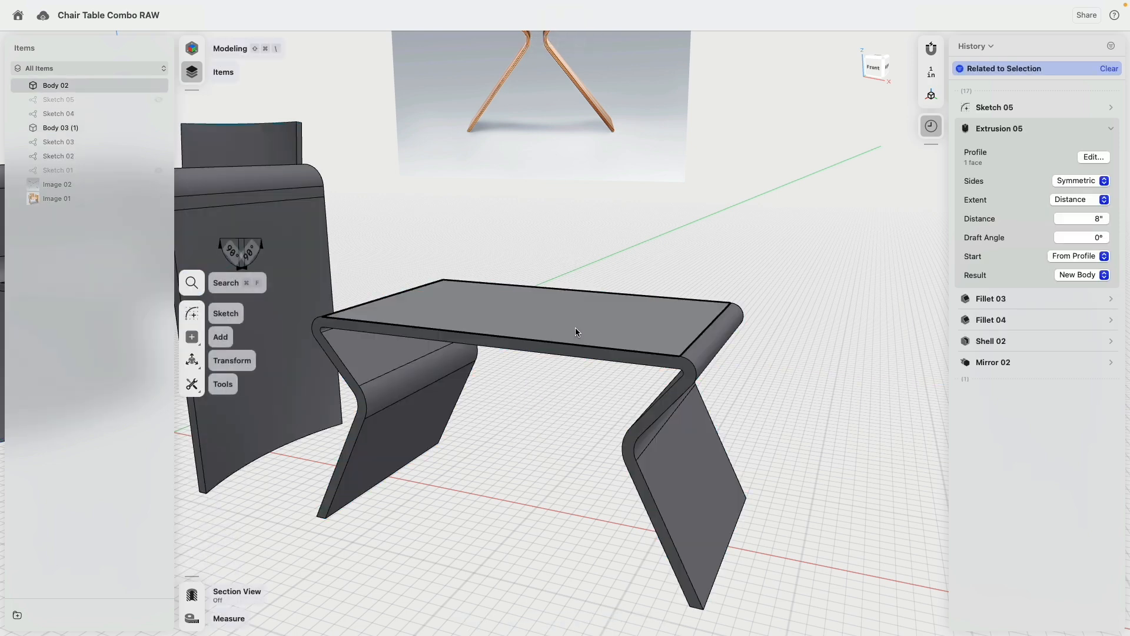
# Step: Reopen the table profile sketch in front view and move its vertical centre line toward the leg to narrow the table
pyautogui.click(865, 74)
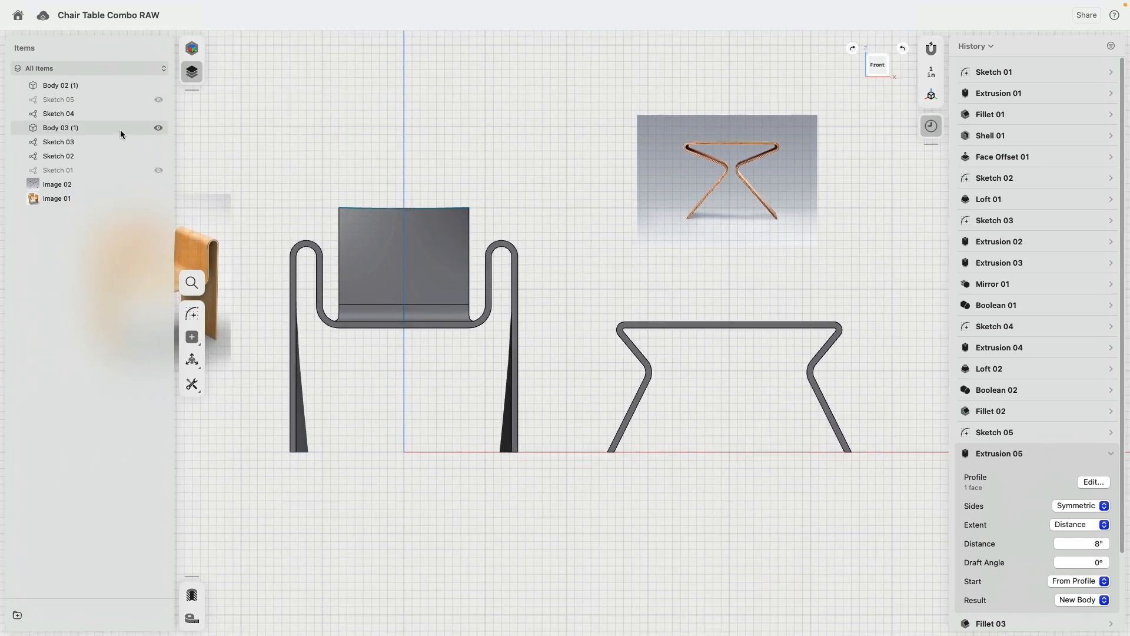
pyautogui.click(74, 105)
pyautogui.doubleClick(74, 105)
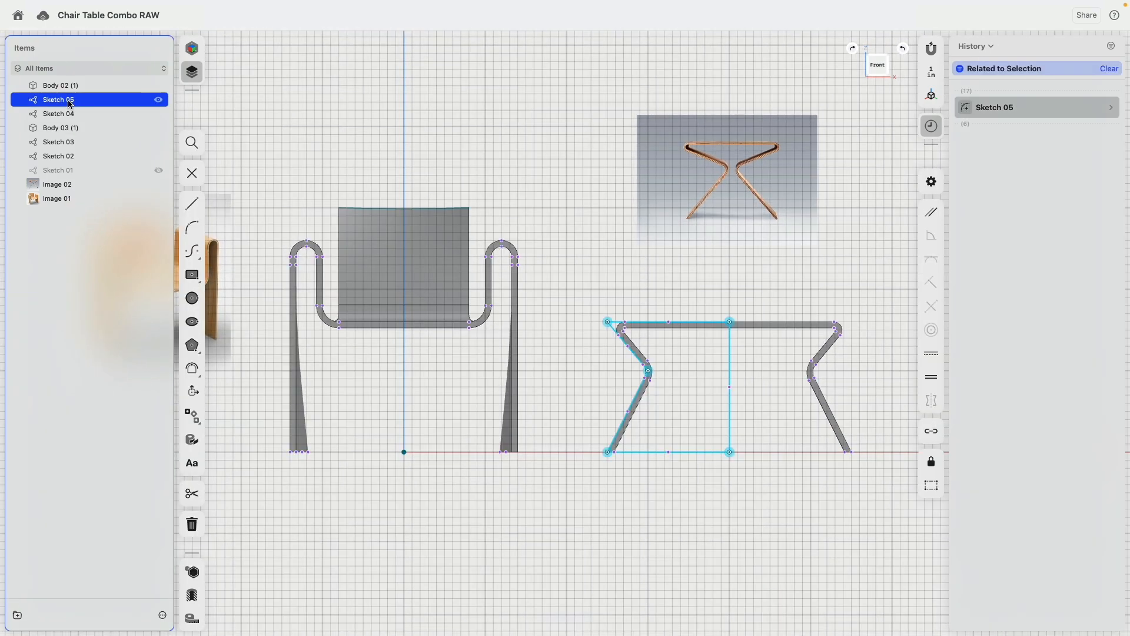
pyautogui.click(731, 357)
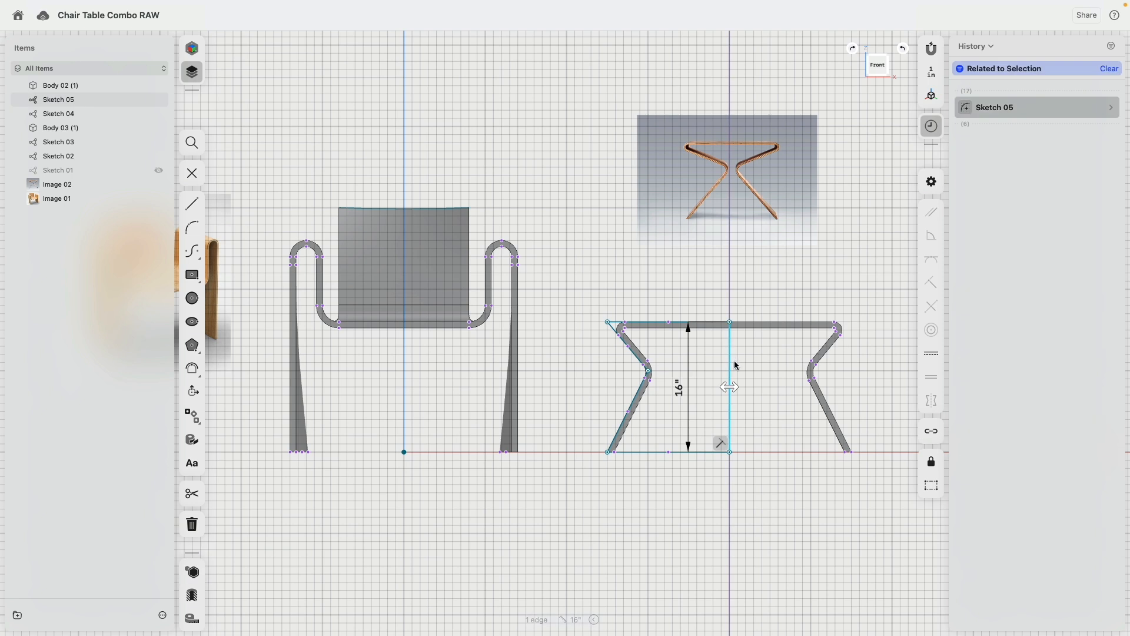
pyautogui.moveTo(736, 389); pyautogui.dragTo(663, 390)
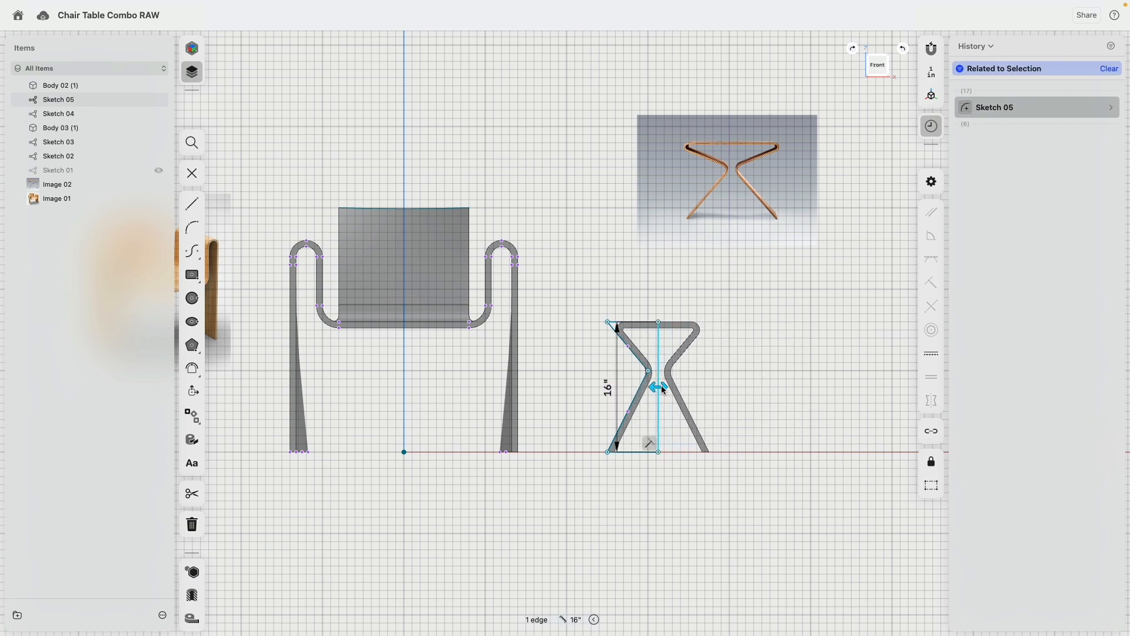
pyautogui.moveTo(664, 390); pyautogui.dragTo(662, 390)
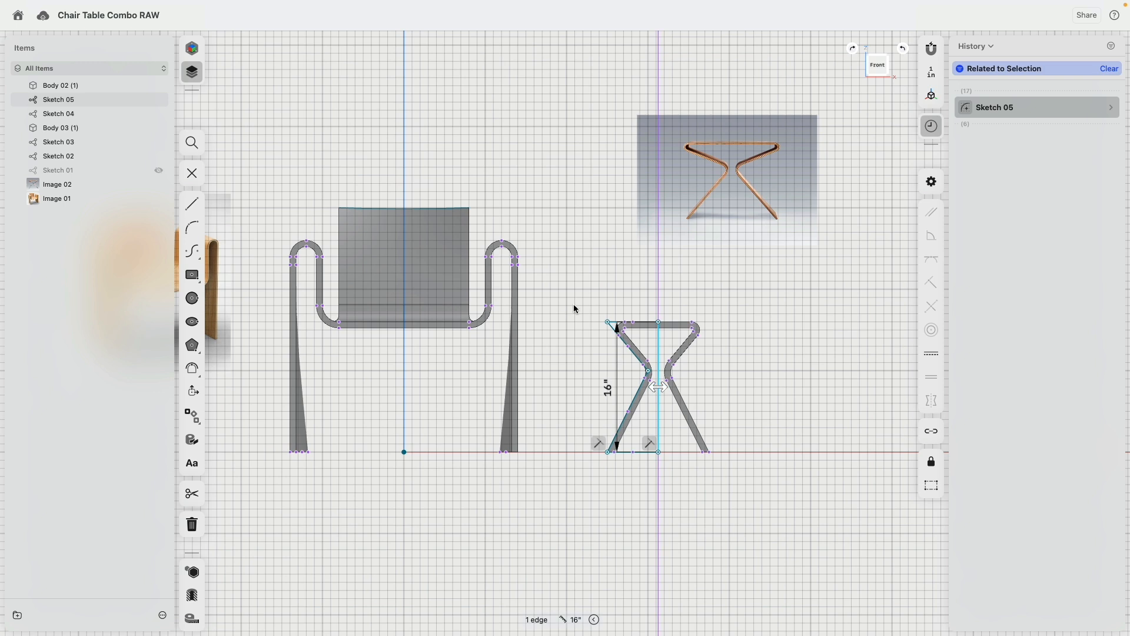
# Step: Move the table profile's upper outer corner outward and its foot point inward along the ground axis
pyautogui.scroll(3, 606, 318)
pyautogui.scroll(-2, 605, 329)
pyautogui.moveTo(608, 324); pyautogui.dragTo(564, 326)
pyautogui.moveTo(609, 508); pyautogui.dragTo(586, 510)
pyautogui.click(580, 447)
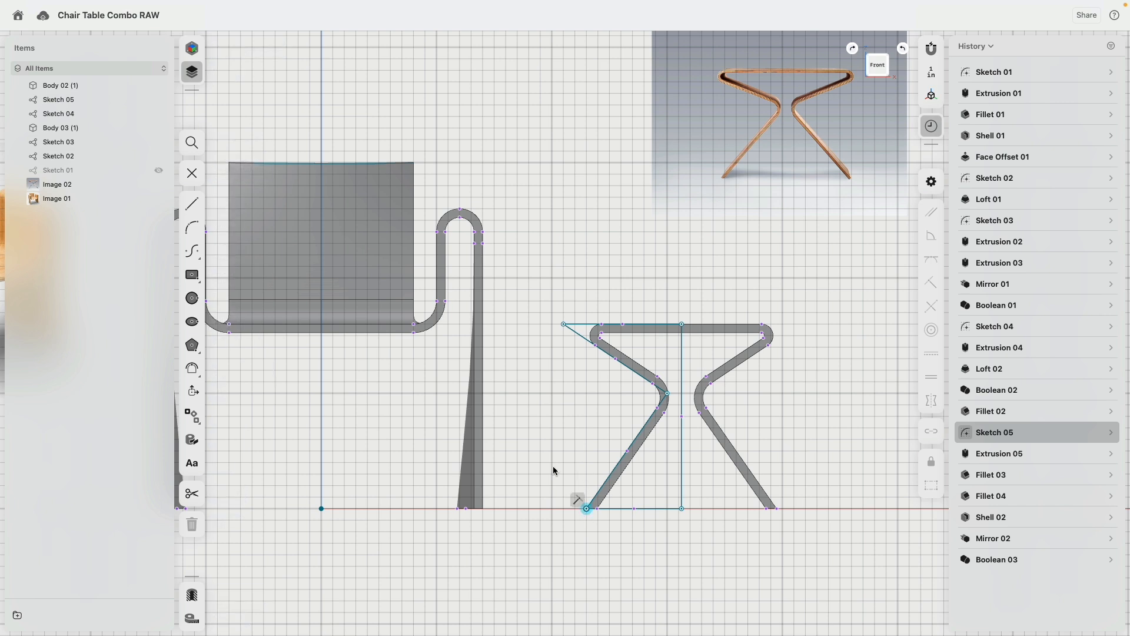
# Step: Draw a 25-inch vertical line up from the profile's foot point and convert it to construction geometry
pyautogui.press('l')
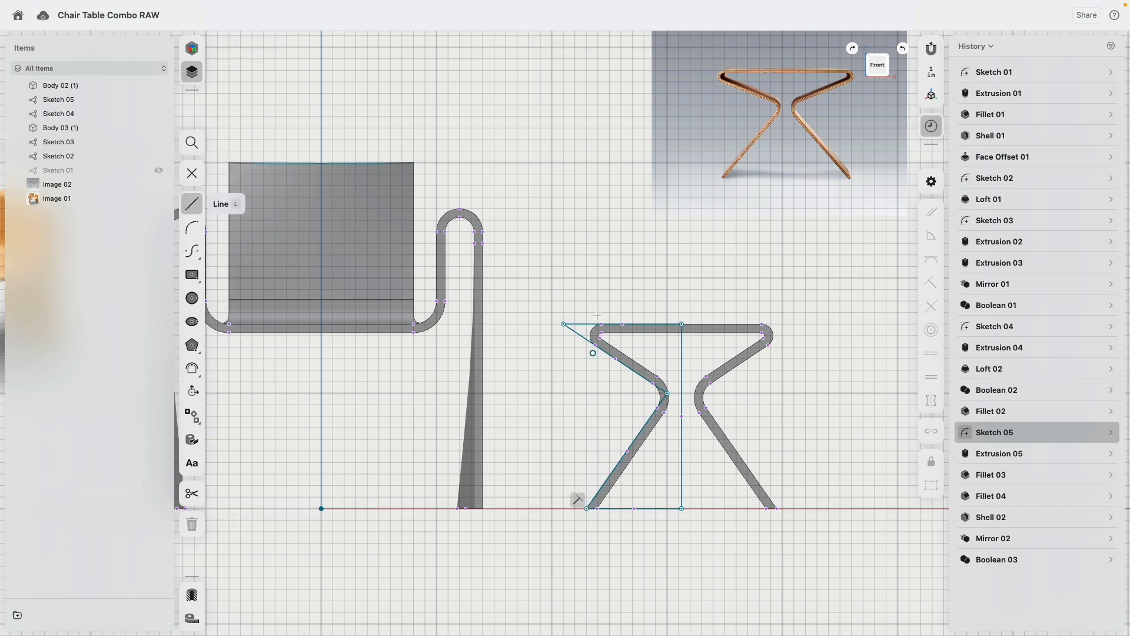
pyautogui.click(587, 508)
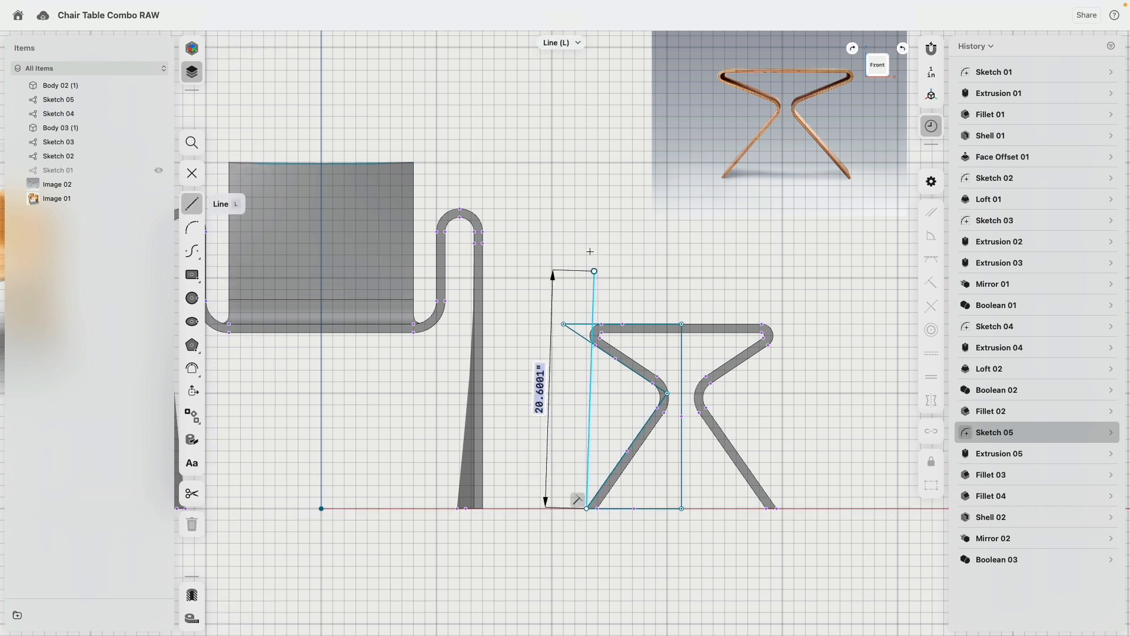
pyautogui.click(586, 221)
pyautogui.press('Escape')
pyautogui.click(588, 269)
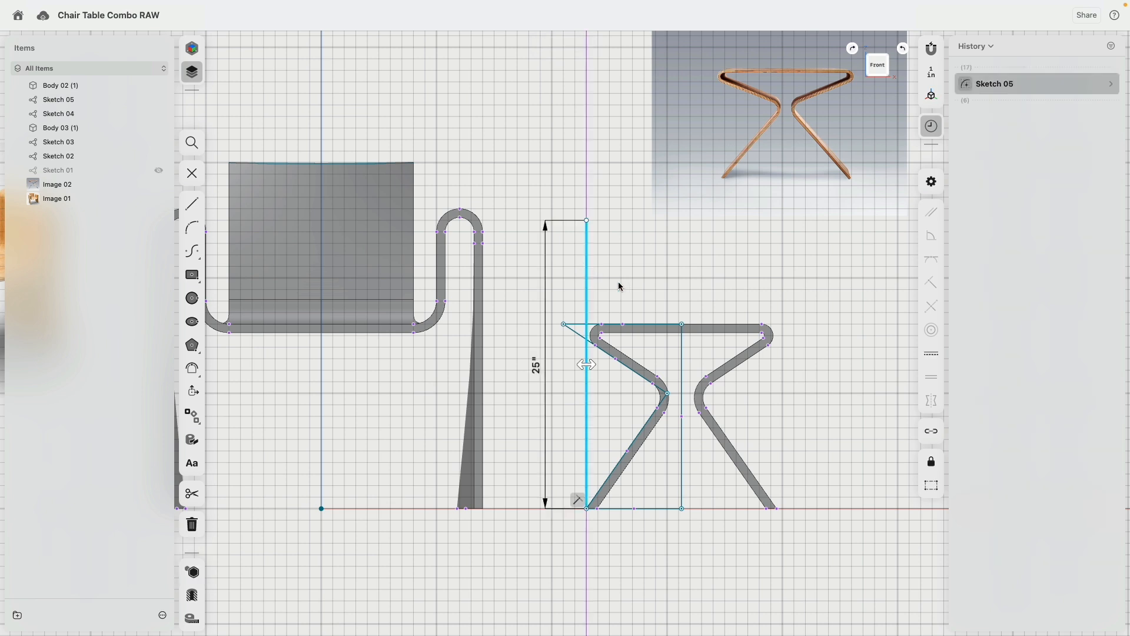
pyautogui.click(931, 485)
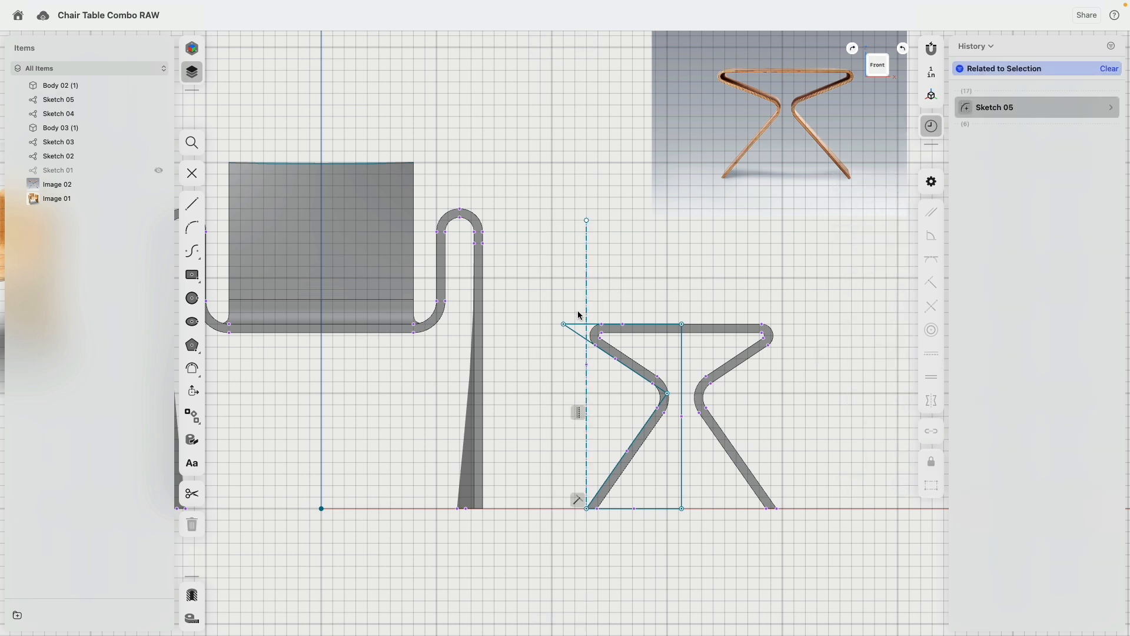
# Step: Move the profile's upper outer corner outward until the rounded table end meets the construction line, and exit the sketch
pyautogui.moveTo(563, 324); pyautogui.dragTo(560, 328)
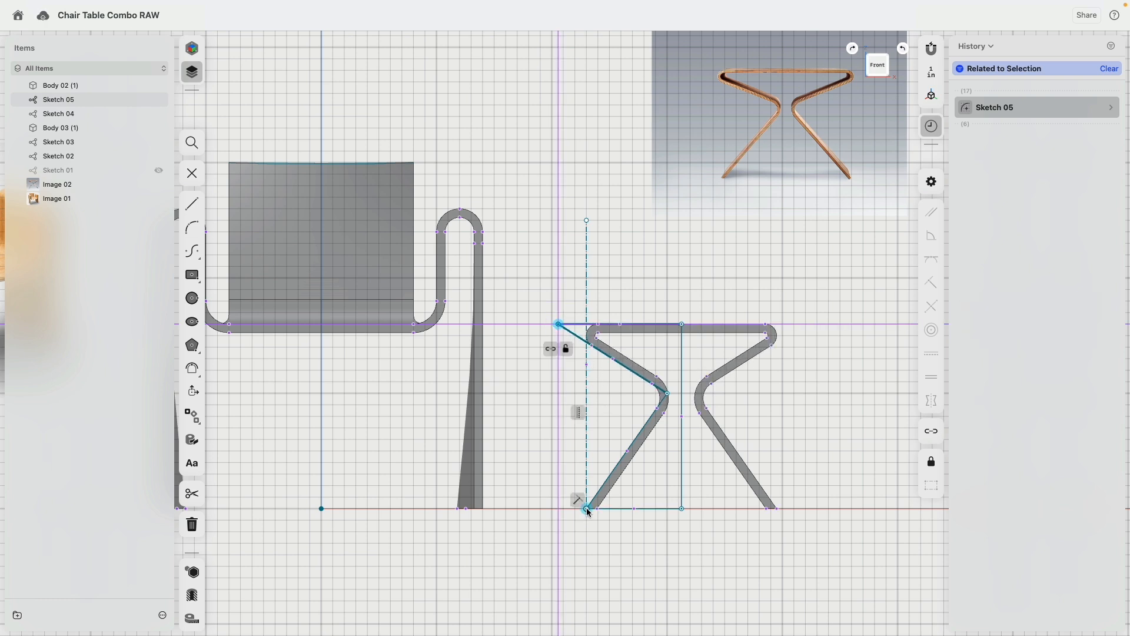
pyautogui.click(619, 566)
pyautogui.scroll(5, 648, 318)
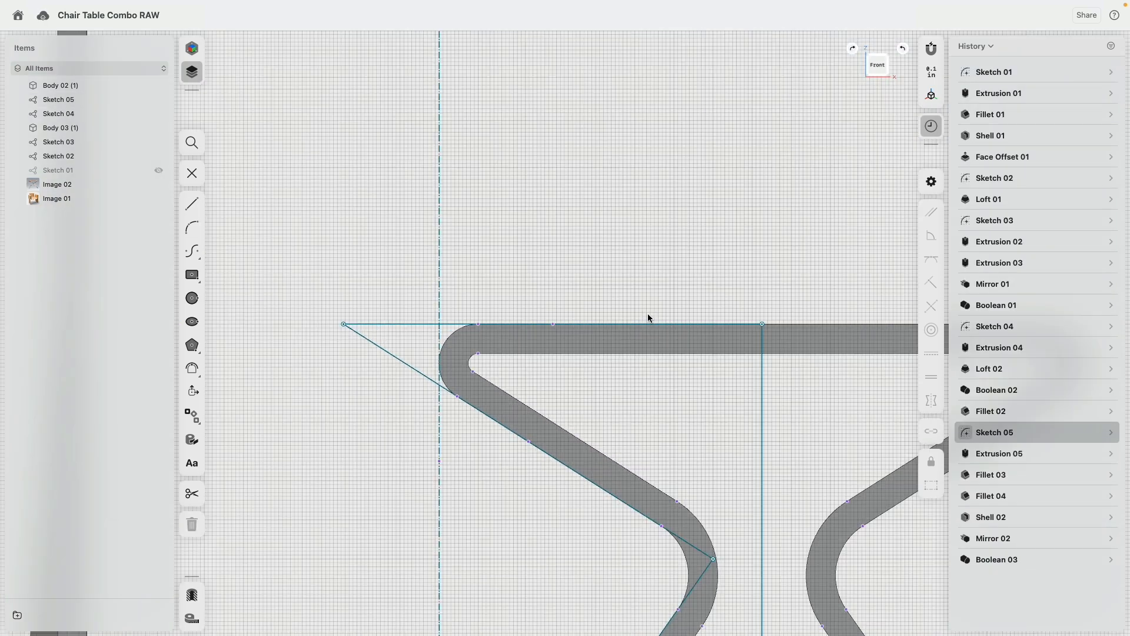
pyautogui.scroll(-5, 511, 377)
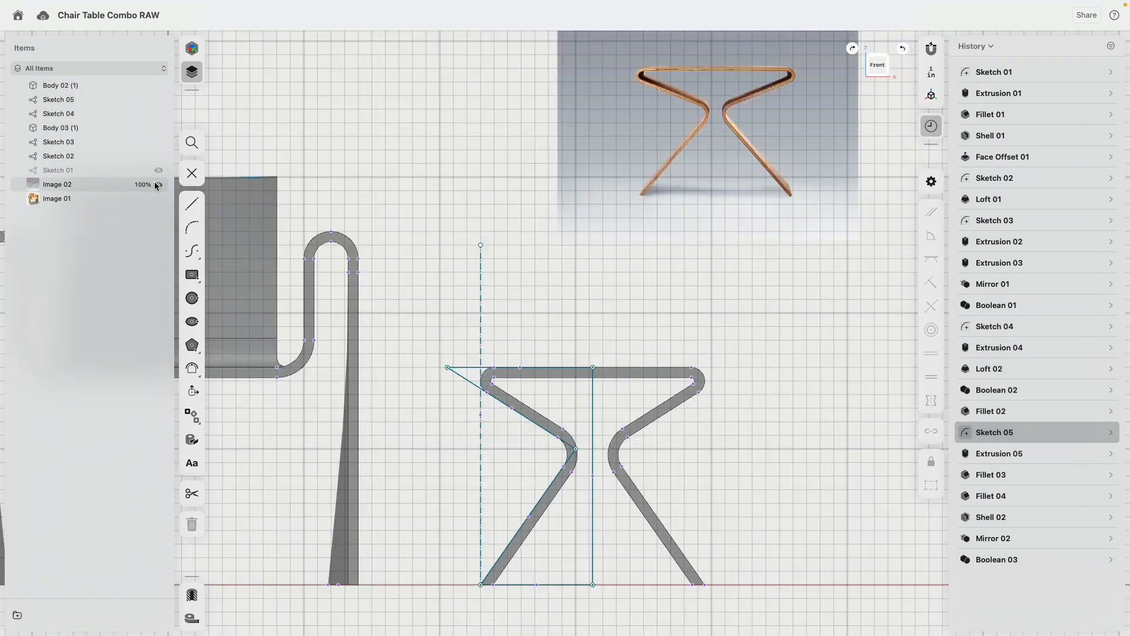
pyautogui.moveTo(310, 196)
pyautogui.mouseDown(button='right')
pyautogui.moveTo(507, 241)
pyautogui.moveTo(524, 352)
pyautogui.mouseUp(button='right')
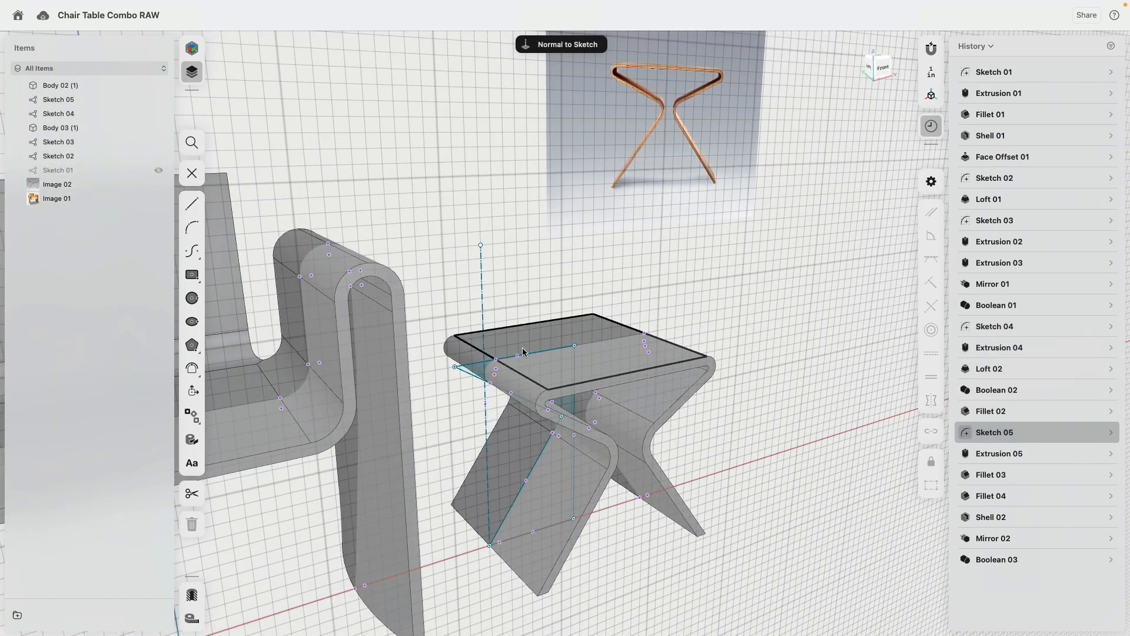
pyautogui.click(513, 389)
pyautogui.click(481, 221)
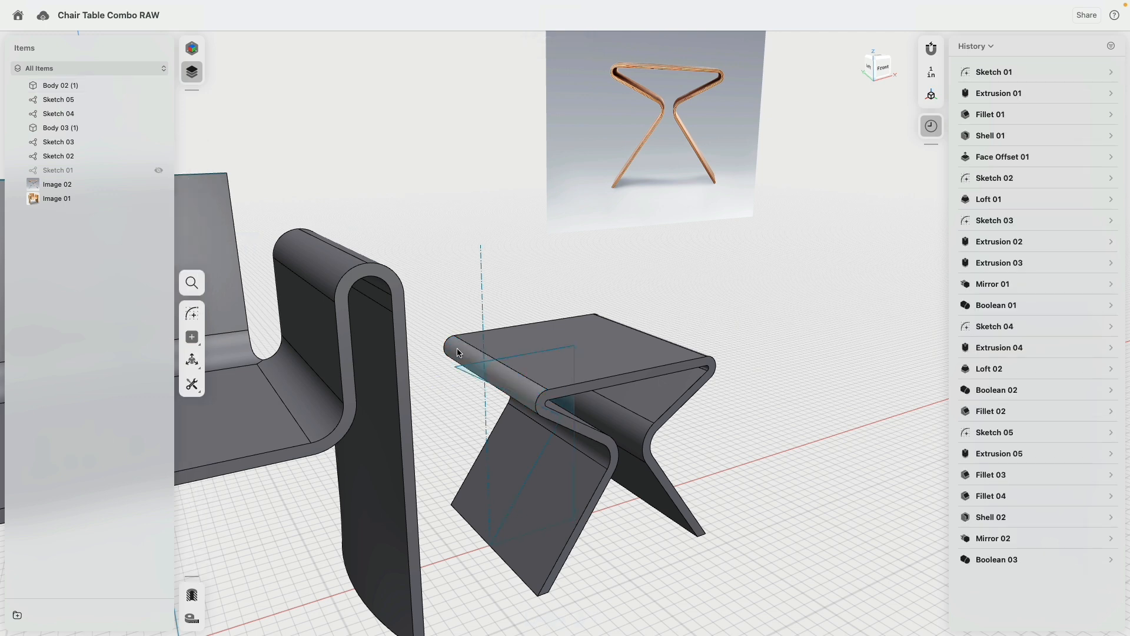
# Step: Try to set the radius of the table's upper outer fillet to 1.5 inches, and undo it
pyautogui.click(459, 353)
pyautogui.click(394, 320)
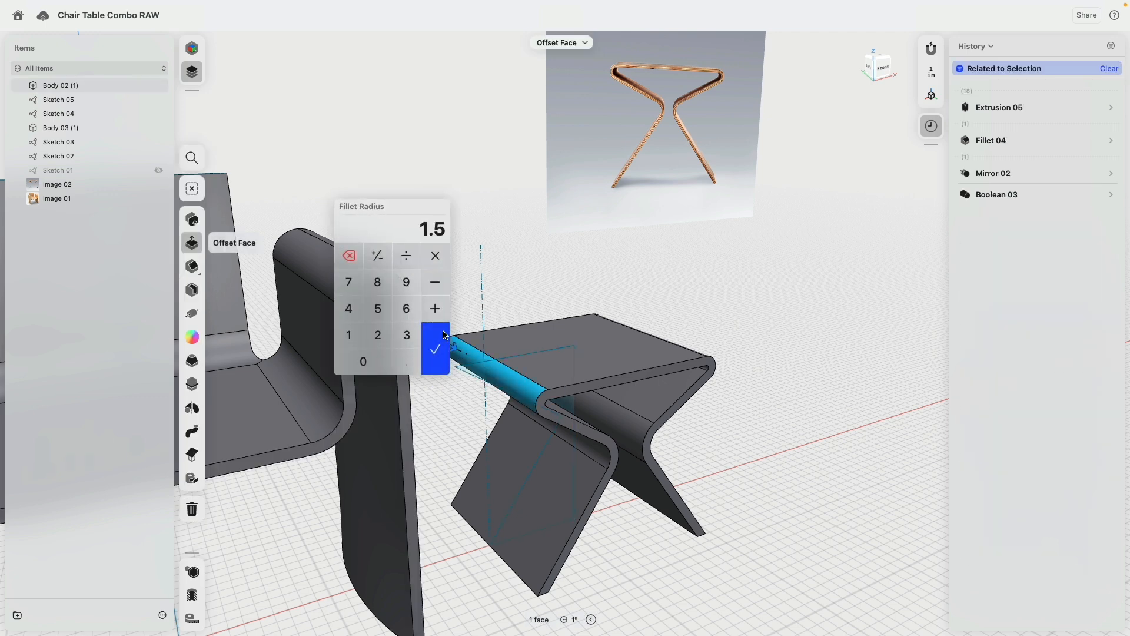
pyautogui.click(445, 335)
pyautogui.press('super+z')
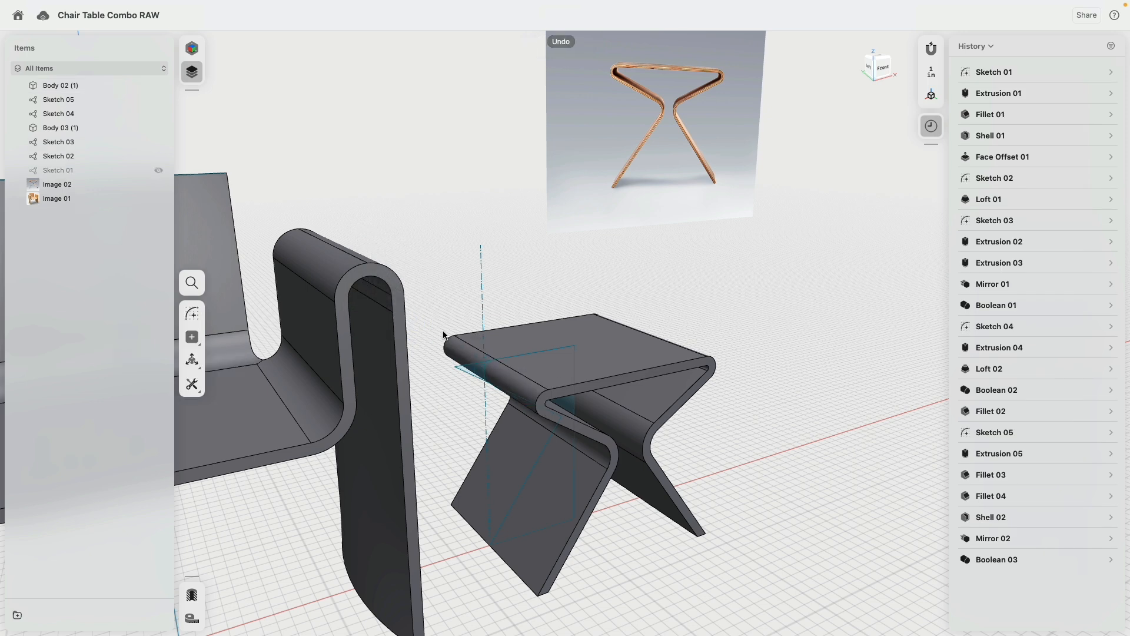
# Step: Edit the existing fillet on the table's upper outer edge and set its radius to 1.5 inches
pyautogui.click(454, 341)
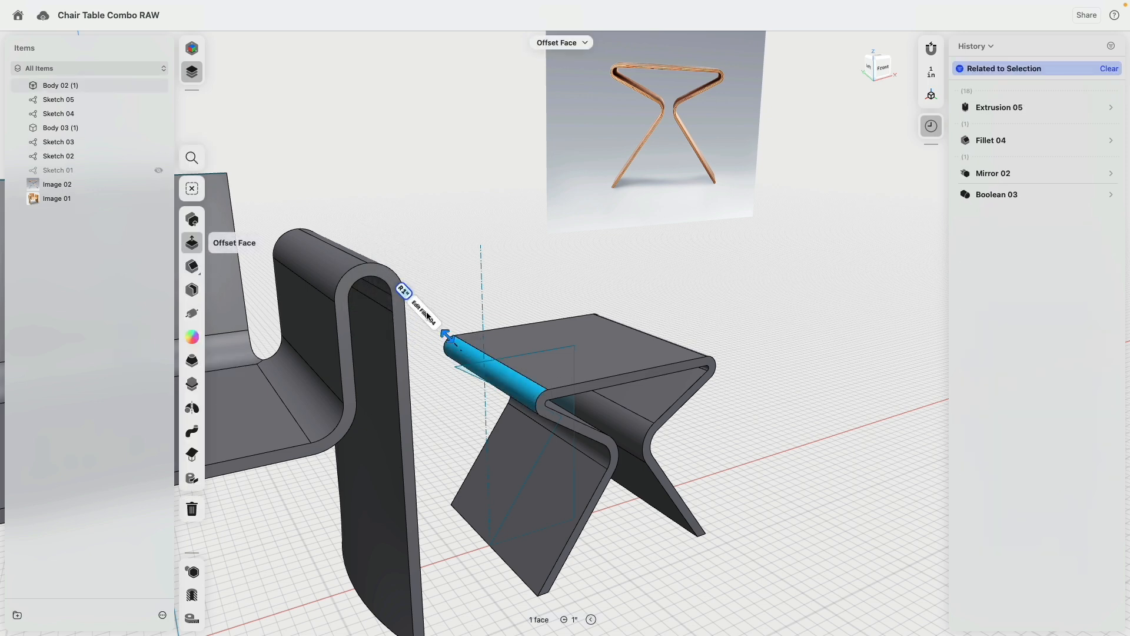
pyautogui.click(429, 319)
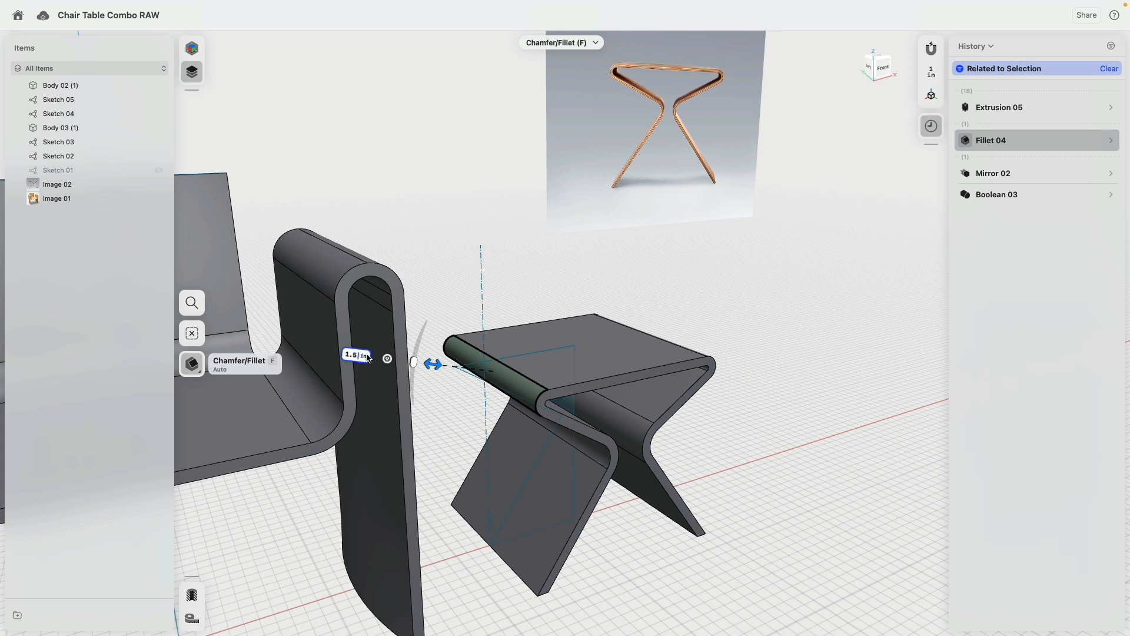
pyautogui.press('Return')
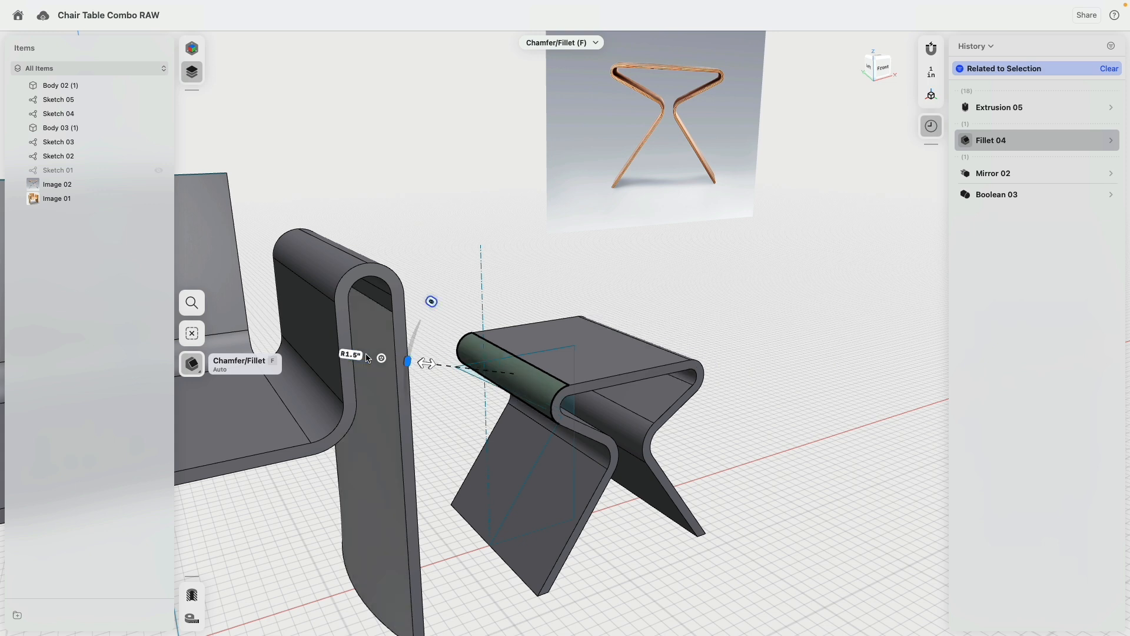
# Step: Set the radius of the fillet on the table's upper outer edge to 1.25 inches
pyautogui.click(356, 355)
pyautogui.press('Return')
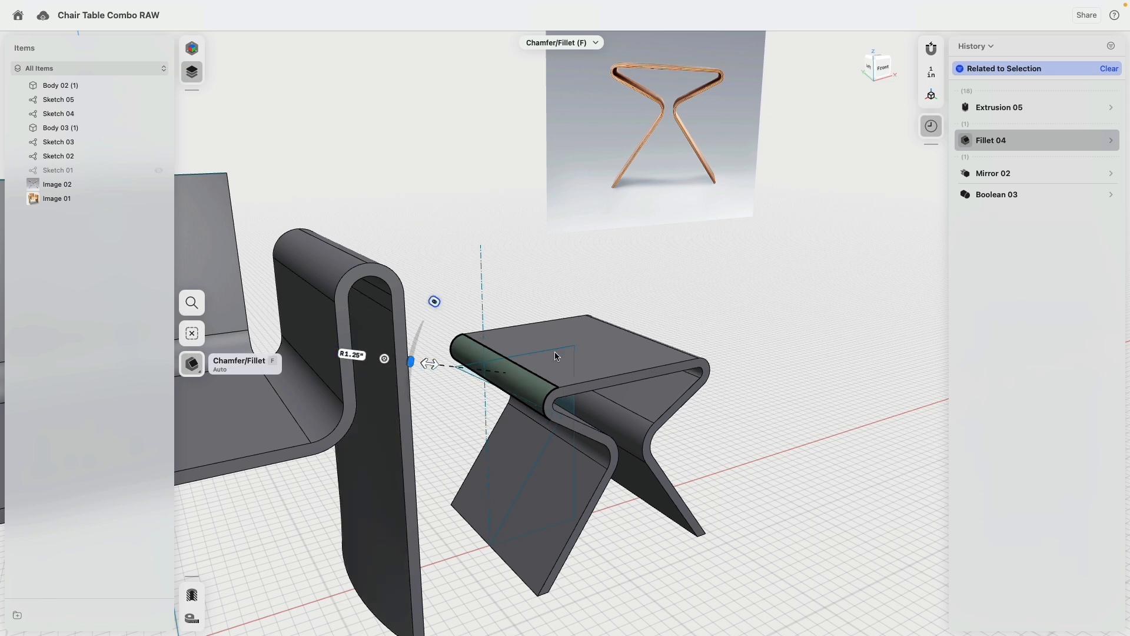
pyautogui.click(850, 299)
# Step: Offset the curved face at the waist bend of the table's leg to a 2-inch radius
pyautogui.moveTo(853, 365); pyautogui.dragTo(761, 368, button='right')
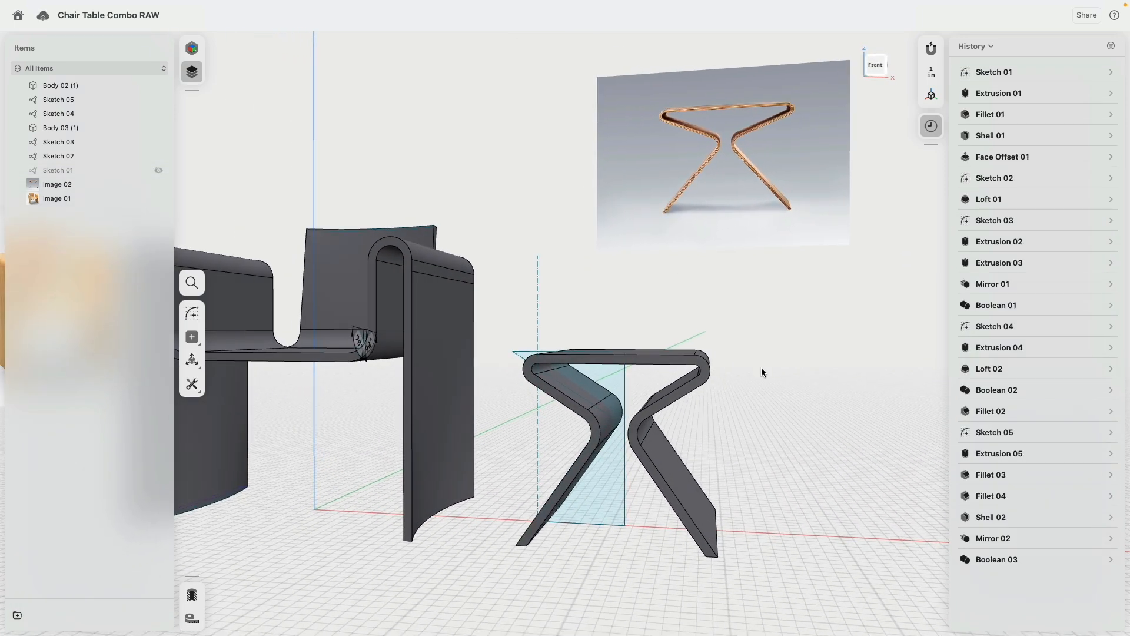
pyautogui.click(607, 424)
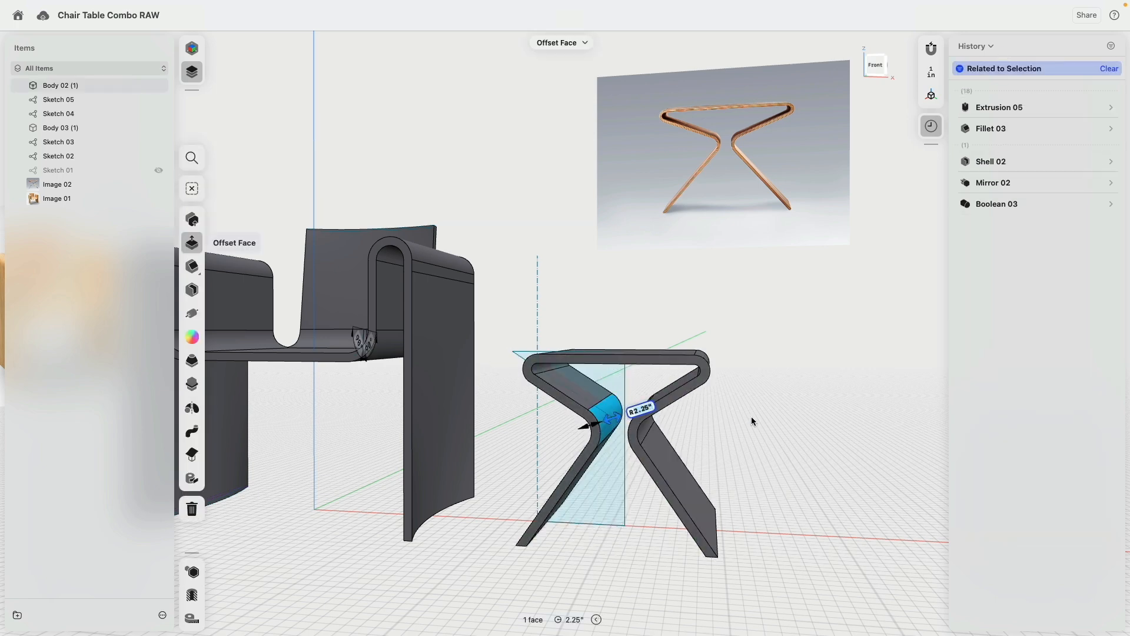
pyautogui.write('2')
pyautogui.press('Return')
pyautogui.press('super+z')
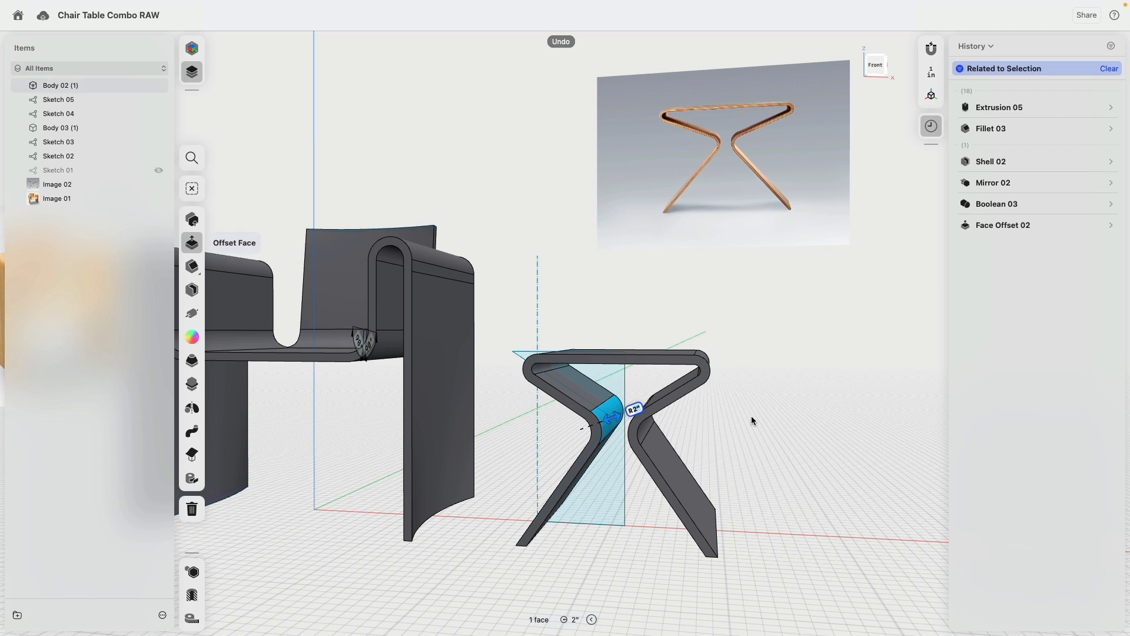
pyautogui.click(736, 326)
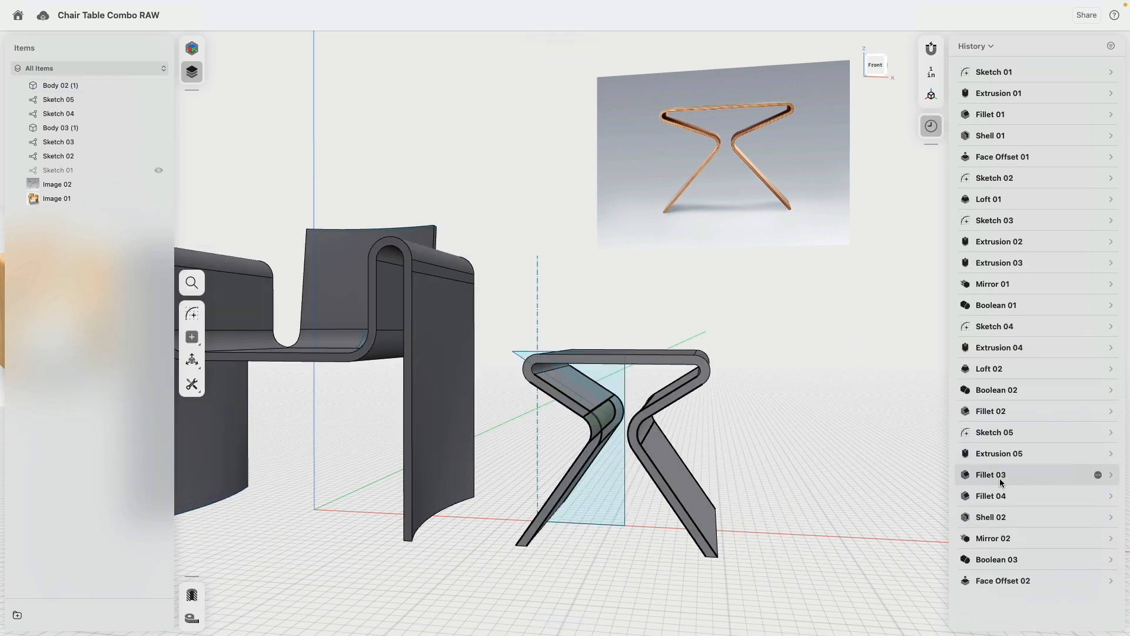
# Step: Edit the existing fillet at the table leg's waist bend and set its radius to 1.25 inches
pyautogui.click(982, 481)
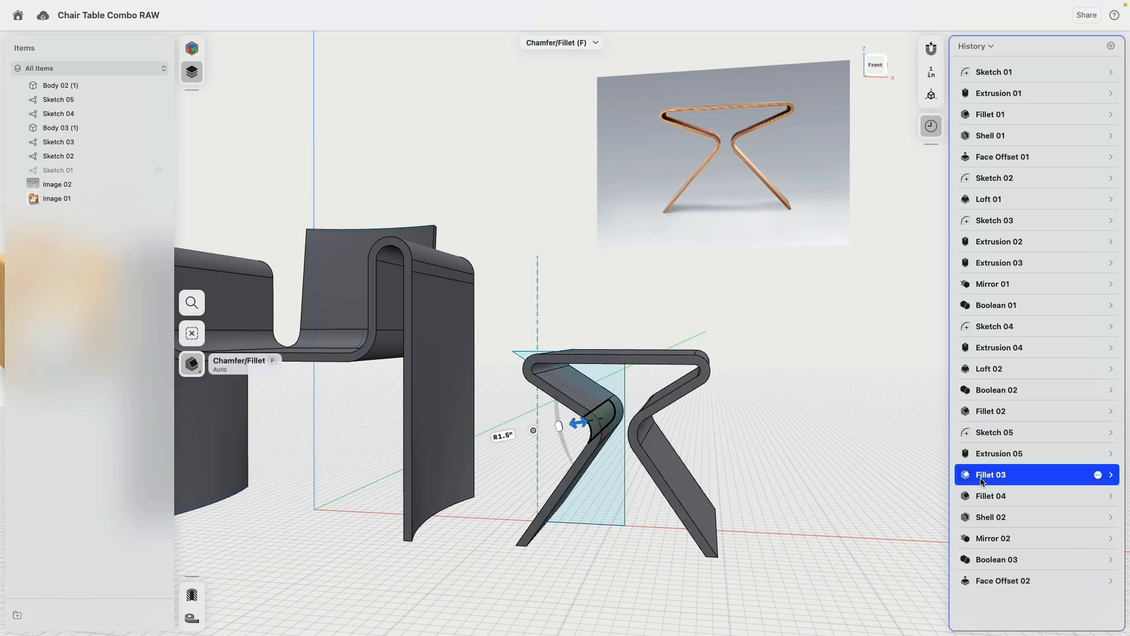
pyautogui.click(503, 436)
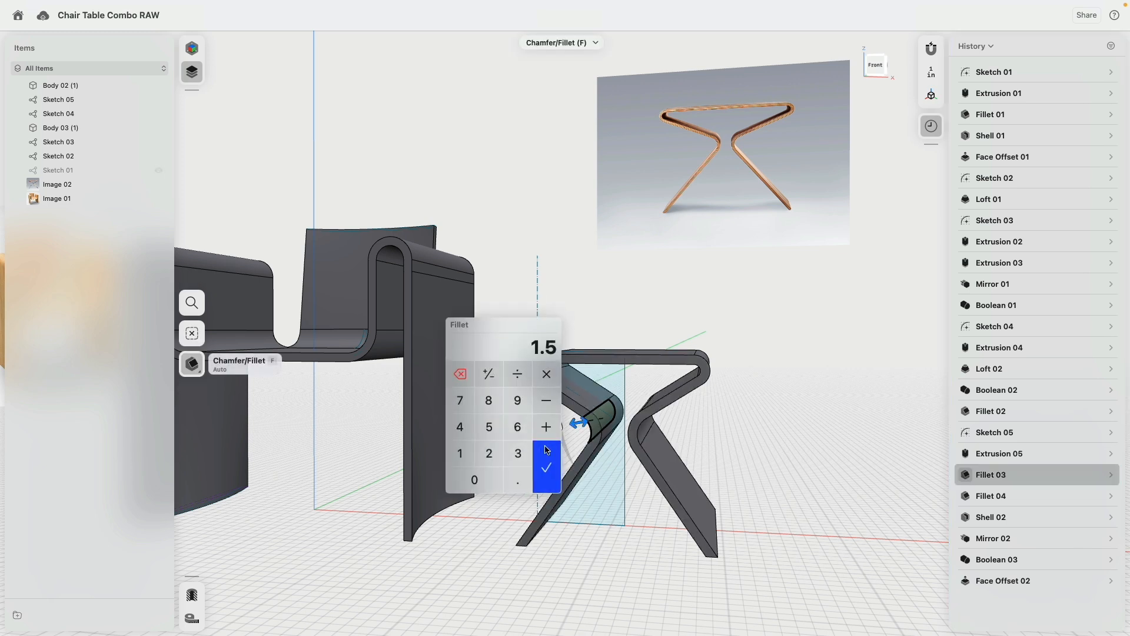
pyautogui.click(546, 449)
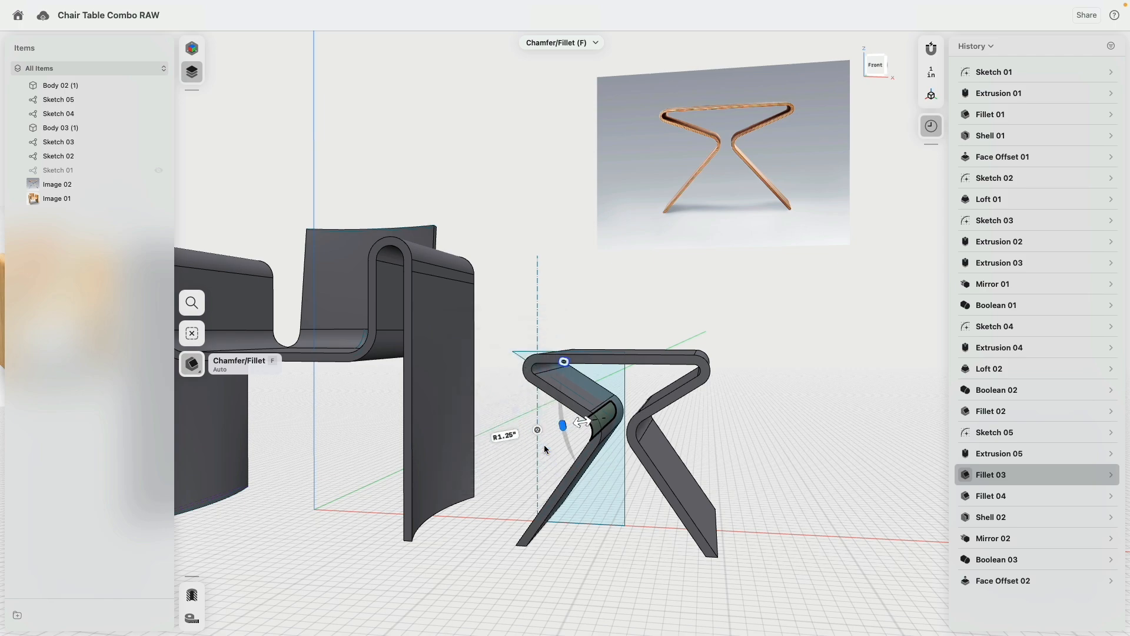
pyautogui.click(817, 382)
# Step: Group all five sketches, Sketch 01 through Sketch 05, into one folder in the items list
pyautogui.moveTo(758, 348); pyautogui.dragTo(750, 290, button='right')
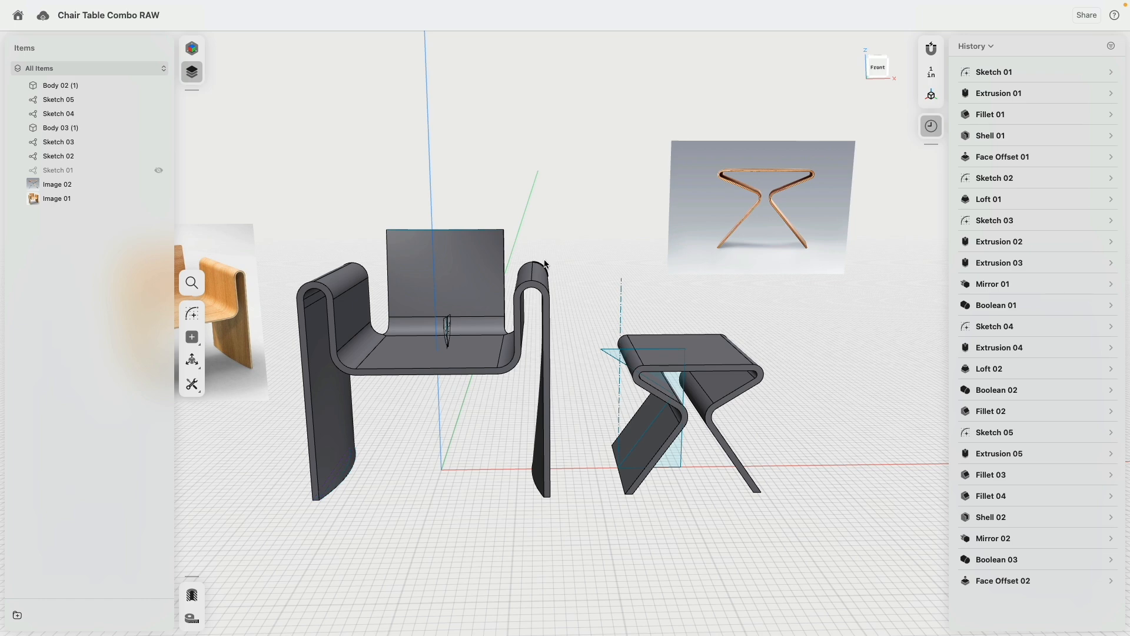
pyautogui.moveTo(545, 264); pyautogui.dragTo(492, 239, button='right')
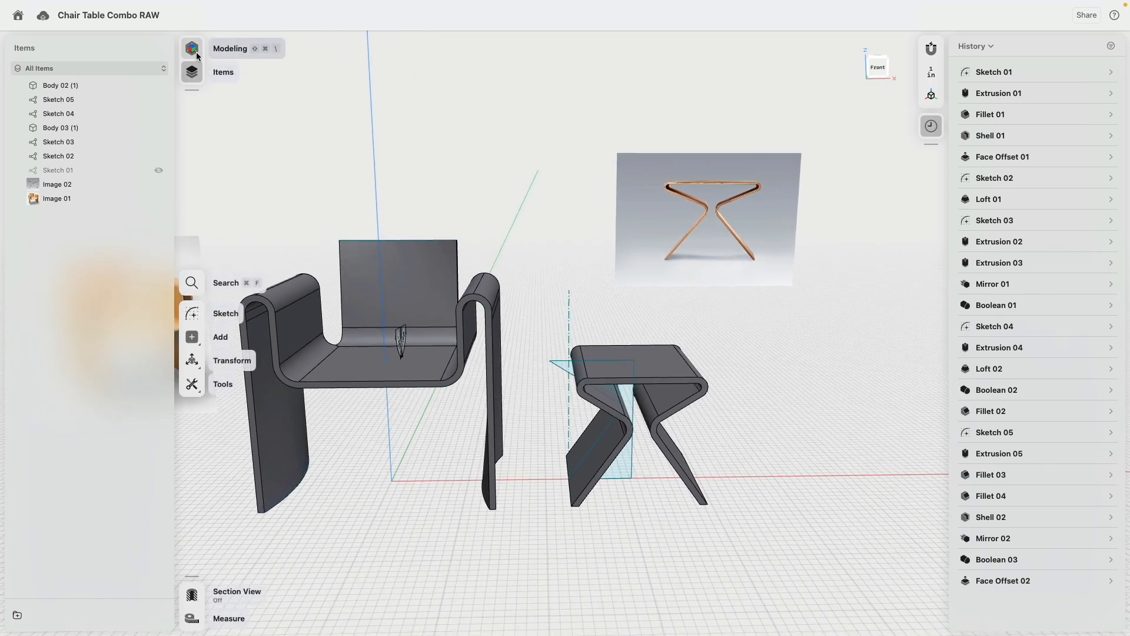
pyautogui.click(58, 100)
pyautogui.keyDown('shift'); pyautogui.click(59, 114); pyautogui.keyUp('shift')
pyautogui.keyDown('super'); pyautogui.click(64, 142); pyautogui.keyUp('super')
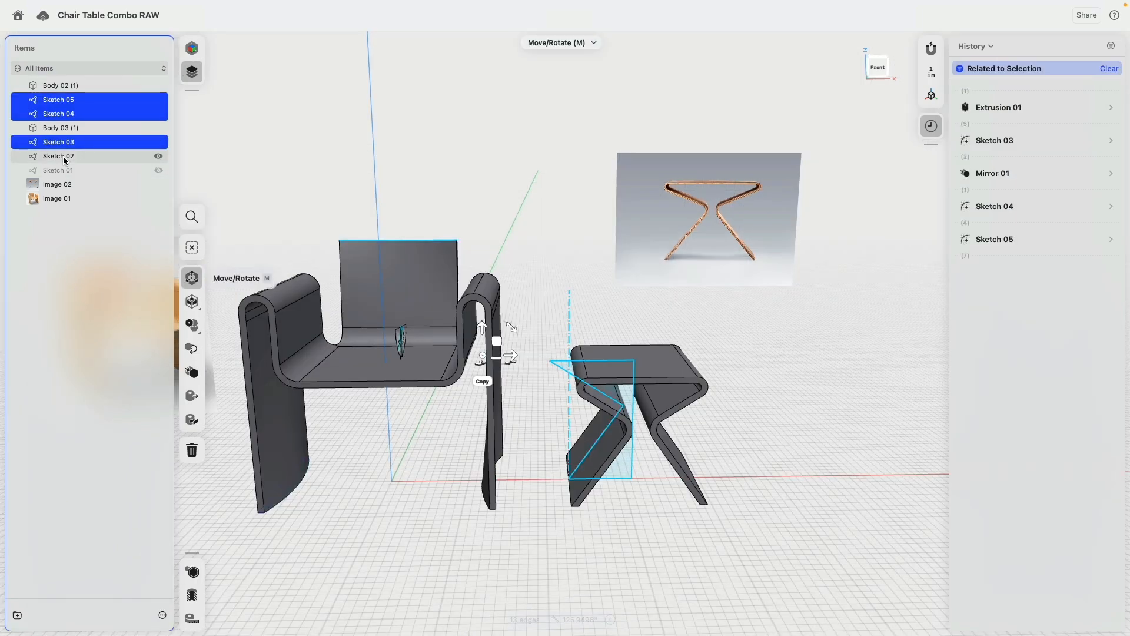
pyautogui.keyDown('super'); pyautogui.click(65, 158); pyautogui.keyUp('super')
pyautogui.moveTo(65, 160); pyautogui.dragTo(71, 174)
pyautogui.click(103, 184)
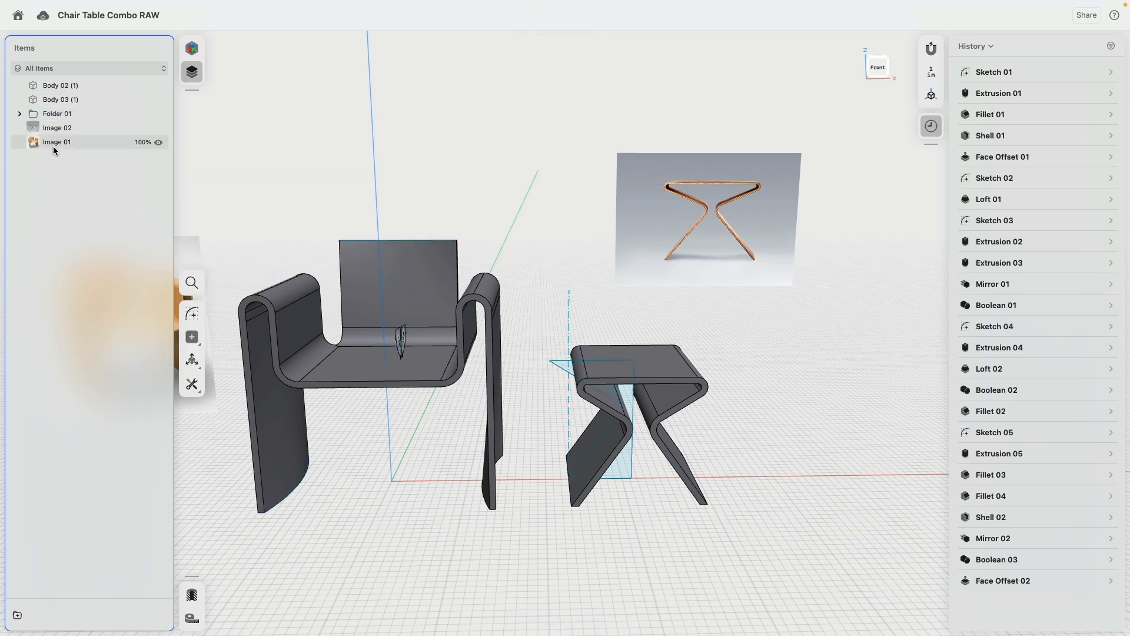
# Step: Group the two reference images into a second folder and hide both the image and sketch folders
pyautogui.click(57, 142)
pyautogui.keyDown('shift'); pyautogui.click(57, 128); pyautogui.keyUp('shift')
pyautogui.moveTo(57, 129); pyautogui.dragTo(82, 130)
pyautogui.click(58, 187)
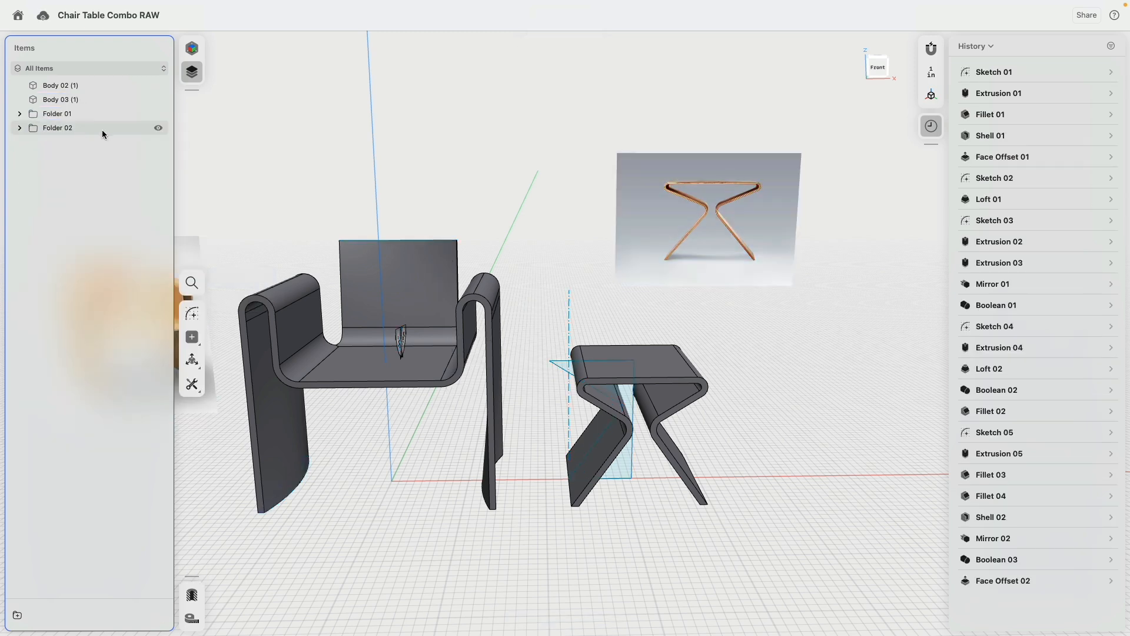
pyautogui.click(157, 128)
pyautogui.click(158, 113)
# Step: Select the whole table and fillet its edges with a 0.1-inch radius
pyautogui.moveTo(482, 96)
pyautogui.mouseDown(button='right')
pyautogui.moveTo(613, 91)
pyautogui.moveTo(622, 185)
pyautogui.moveTo(471, 121)
pyautogui.moveTo(646, 113)
pyautogui.moveTo(626, 112)
pyautogui.mouseUp(button='right')
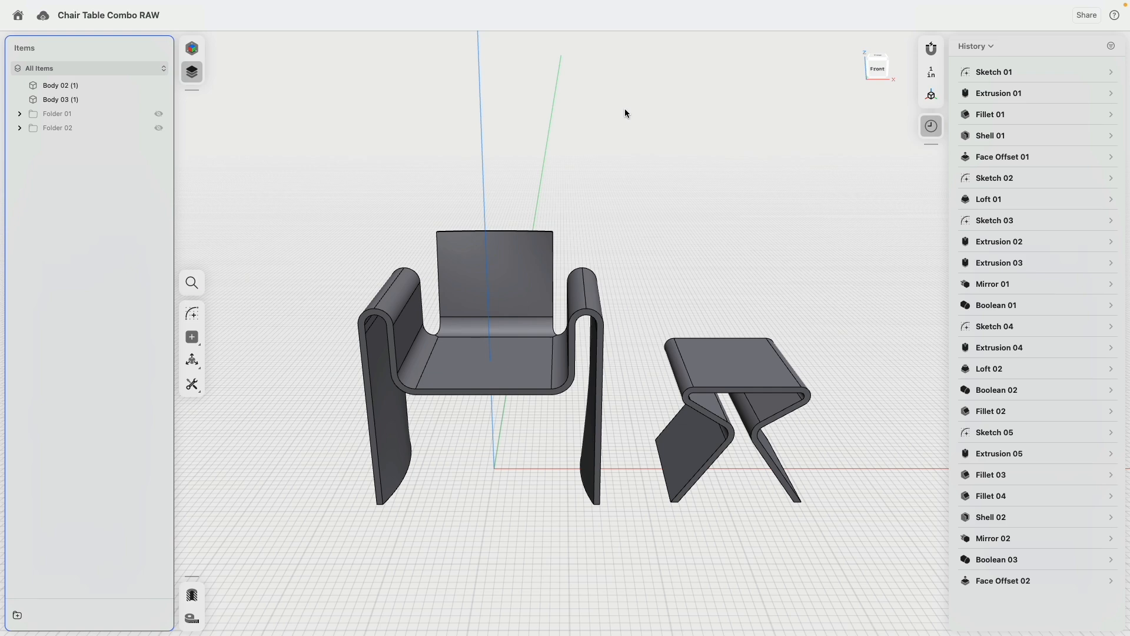
pyautogui.moveTo(581, 206); pyautogui.dragTo(819, 492)
pyautogui.press('f')
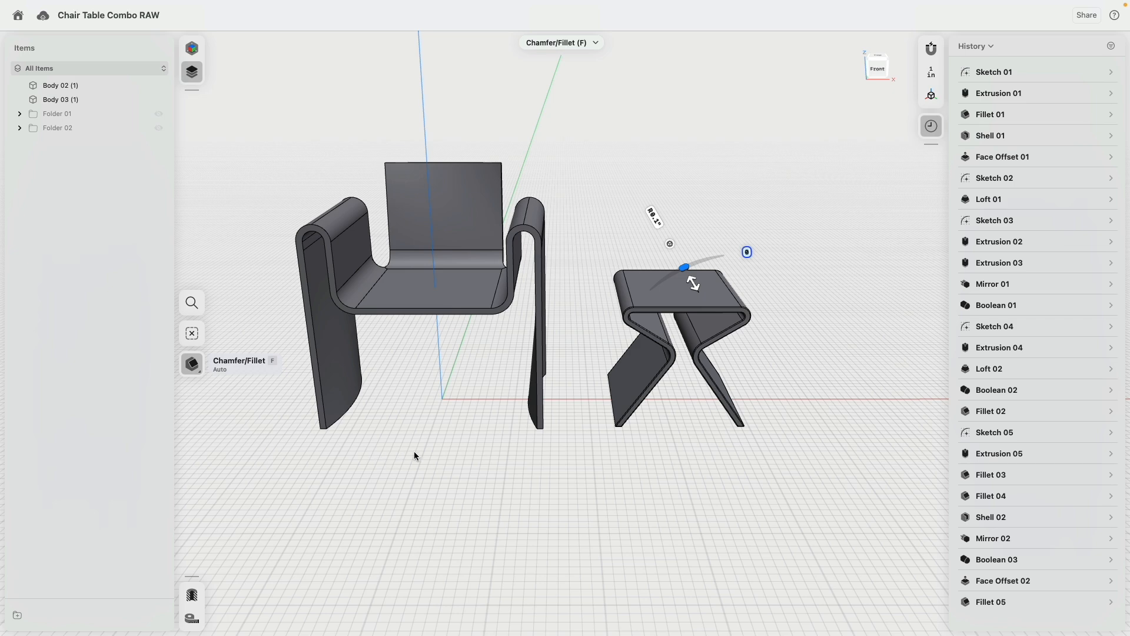
# Step: Select the whole chair and fillet its edges with a 0.1-inch radius
pyautogui.moveTo(414, 455); pyautogui.dragTo(453, 403, button='right')
pyautogui.moveTo(313, 137); pyautogui.dragTo(668, 522)
pyautogui.press('Tab')
pyautogui.press('Tab')
pyautogui.press('Tab')
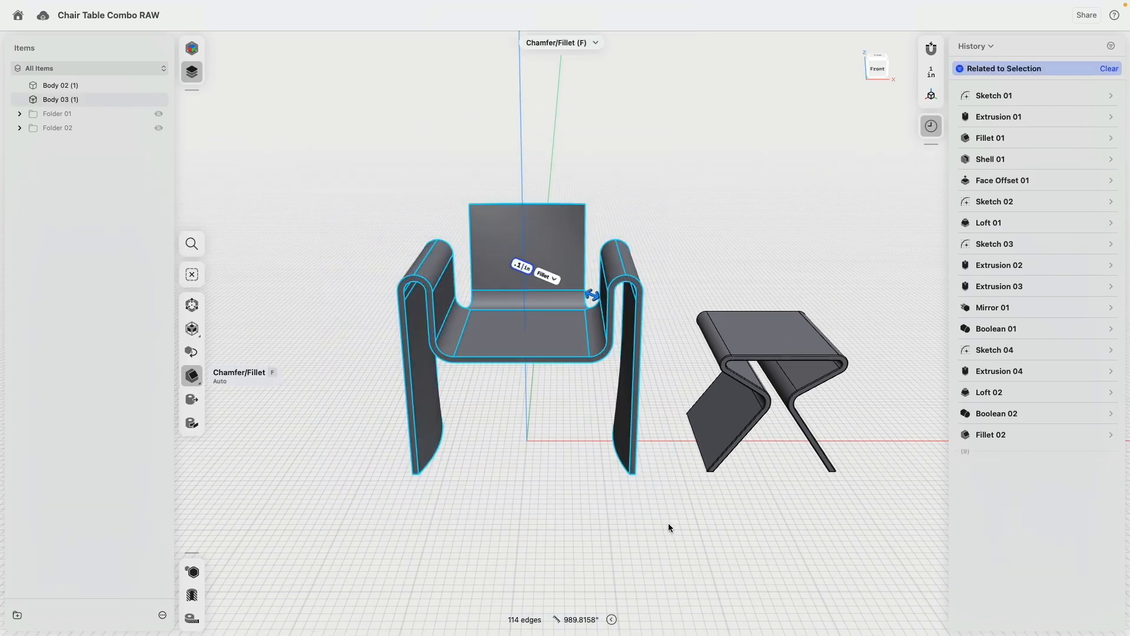
pyautogui.click(672, 202)
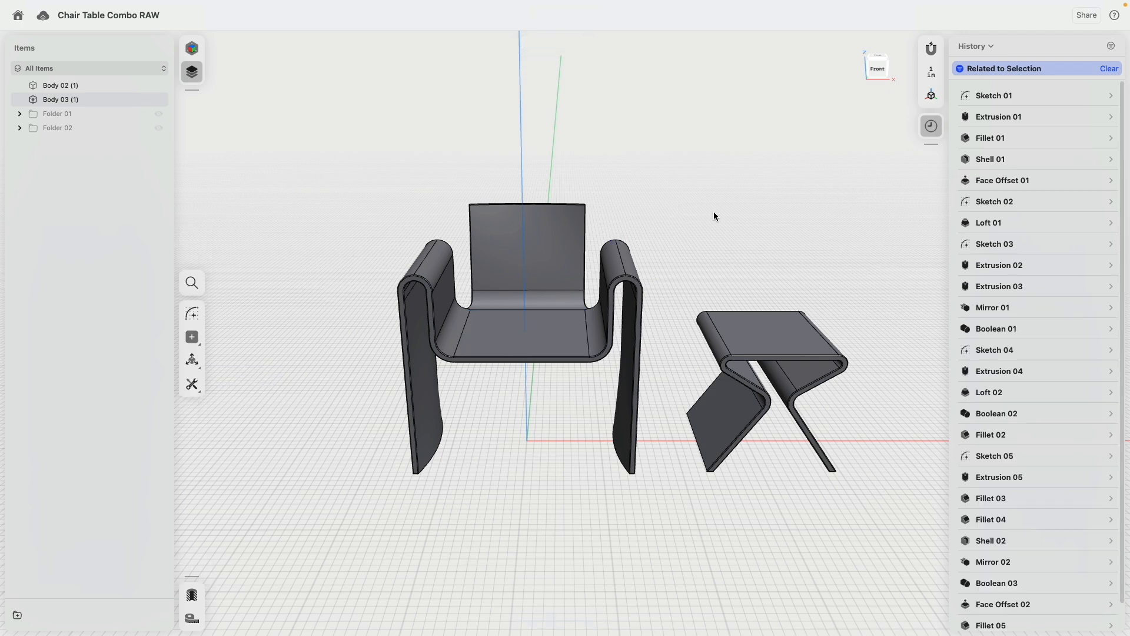
# Step: Delete the chair's separate edge fillet, Fillet 06, from the history
pyautogui.click(1007, 622)
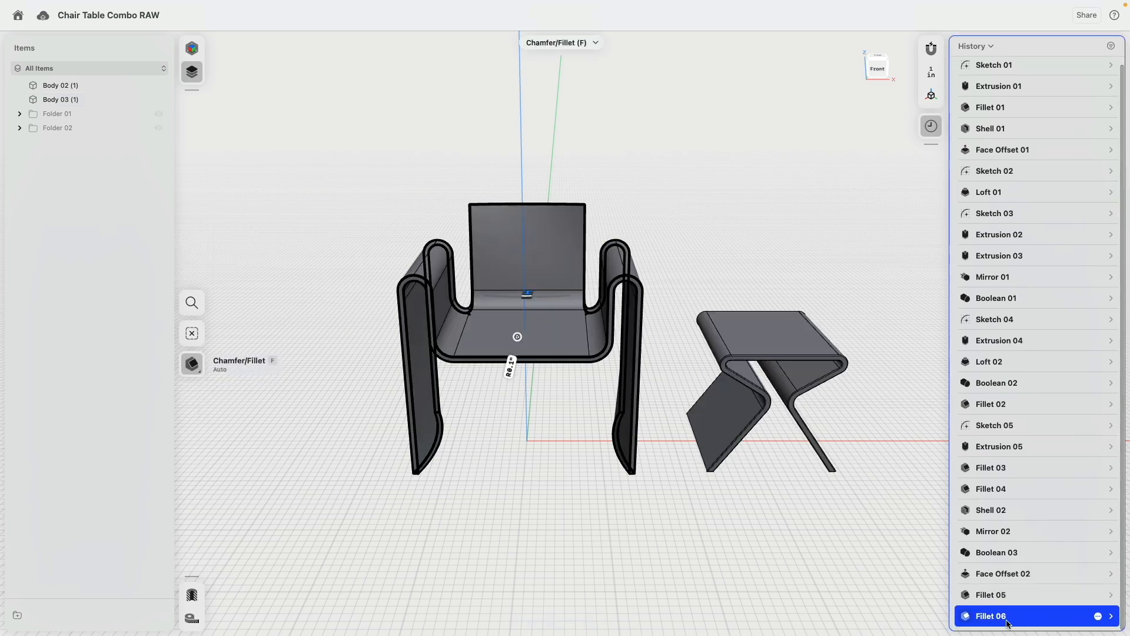
pyautogui.rightClick(1007, 623)
pyautogui.click(1035, 604)
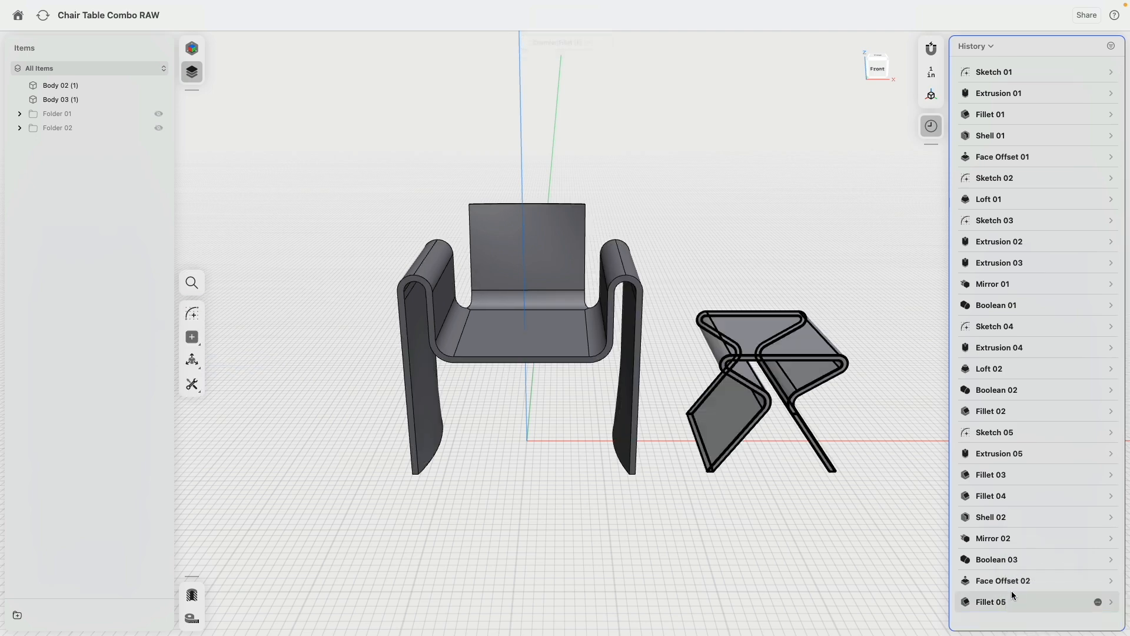
# Step: Edit the edge selection of the table's 0.1-inch fillet, Fillet 05, to include all of the chair's edges
pyautogui.click(1110, 603)
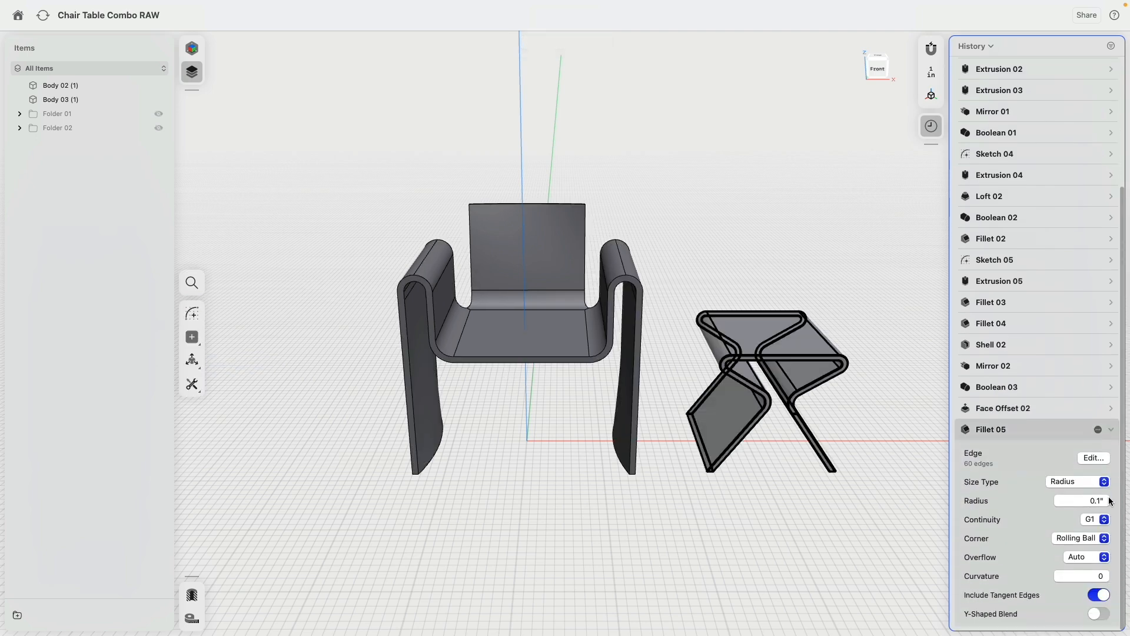
pyautogui.click(1093, 458)
pyautogui.moveTo(318, 104); pyautogui.dragTo(675, 520)
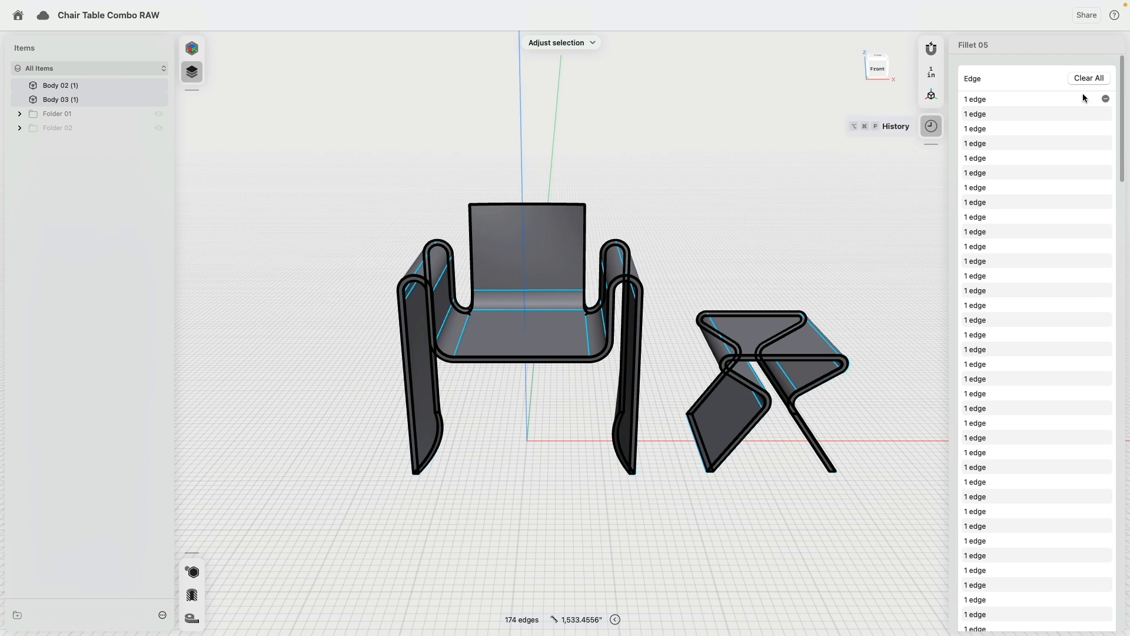
pyautogui.scroll(-15, 1048, 569)
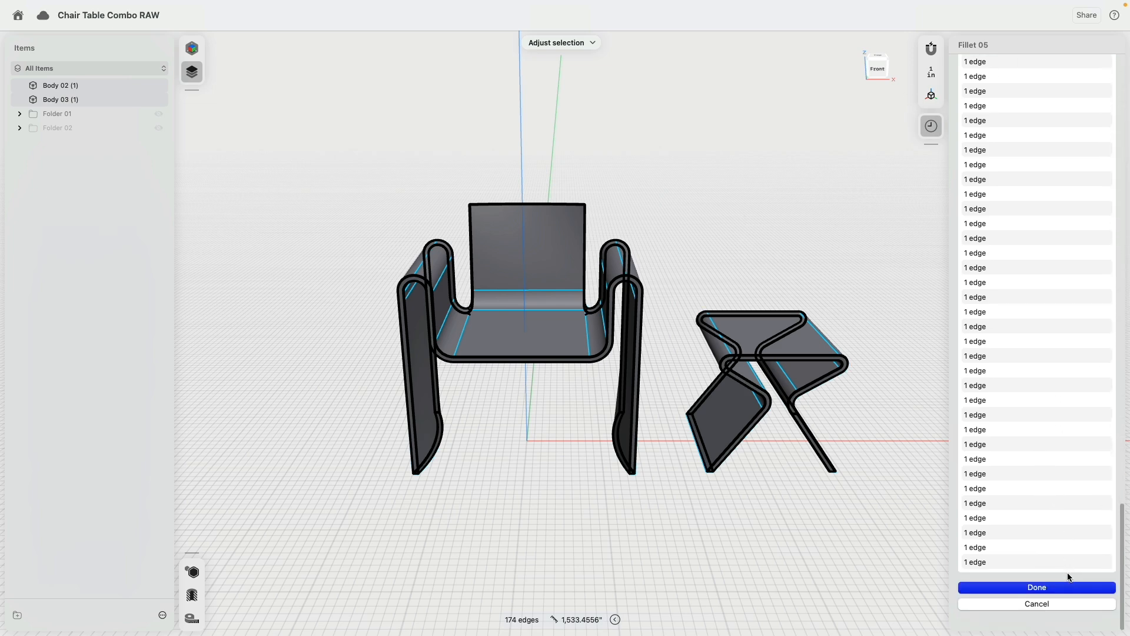
pyautogui.click(1037, 588)
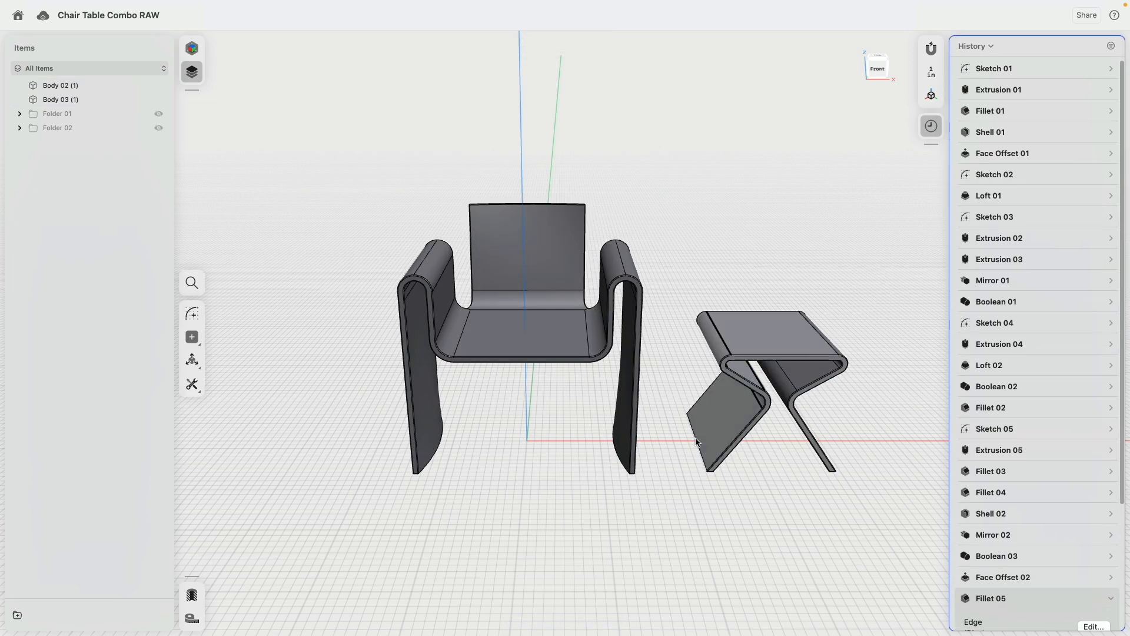
# Step: Inspect the rounded edges on the chair and table, and switch from modeling to the Visualization workspace
pyautogui.scroll(5, 383, 301)
pyautogui.moveTo(386, 308); pyautogui.dragTo(439, 421, button='right')
pyautogui.moveTo(554, 459); pyautogui.dragTo(670, 499, button='middle')
pyautogui.scroll(-5, 606, 400)
pyautogui.moveTo(574, 203); pyautogui.dragTo(666, 195, button='middle')
pyautogui.click(218, 48)
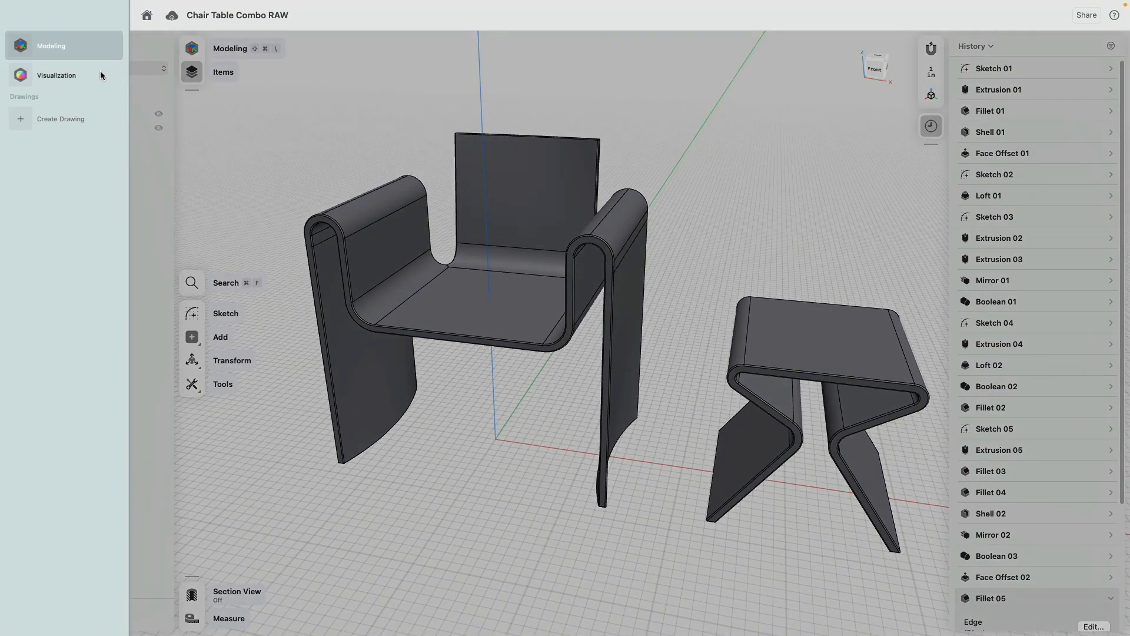
pyautogui.click(100, 71)
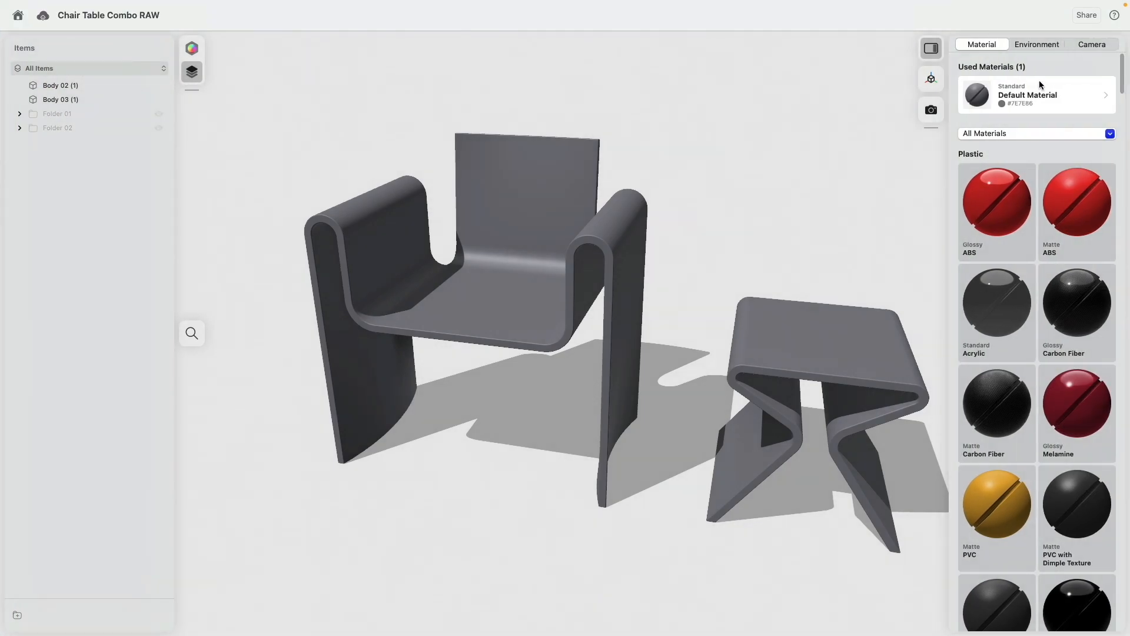
# Step: Filter the material library to Wood and replace the default material with sanded Zebrano Veneer
pyautogui.click(1028, 136)
pyautogui.click(1016, 193)
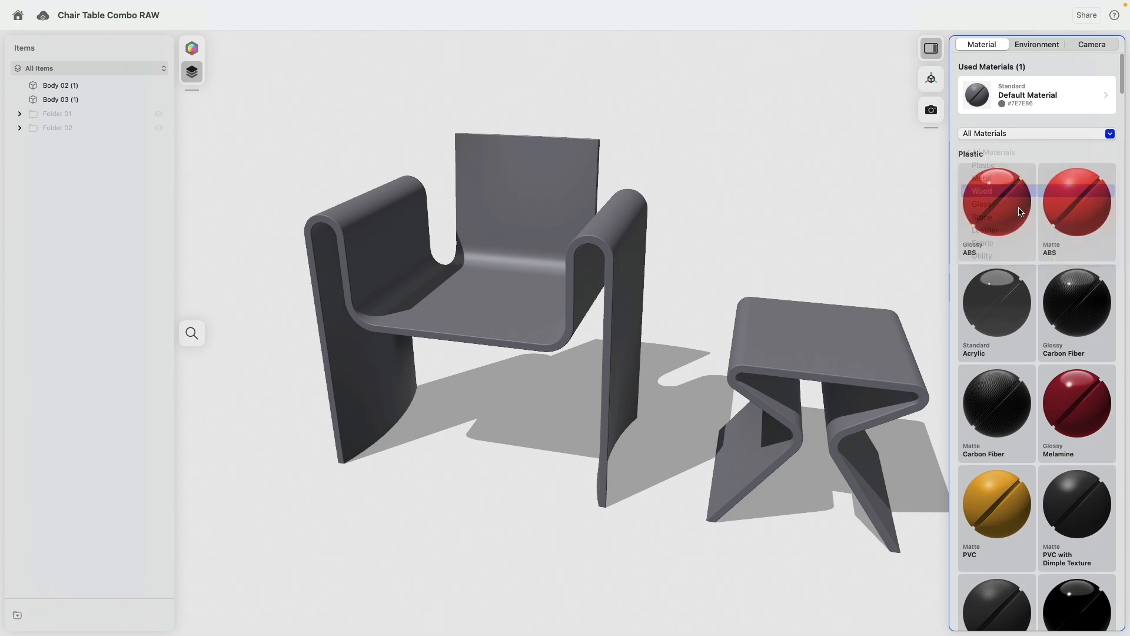
pyautogui.scroll(-10, 1051, 353)
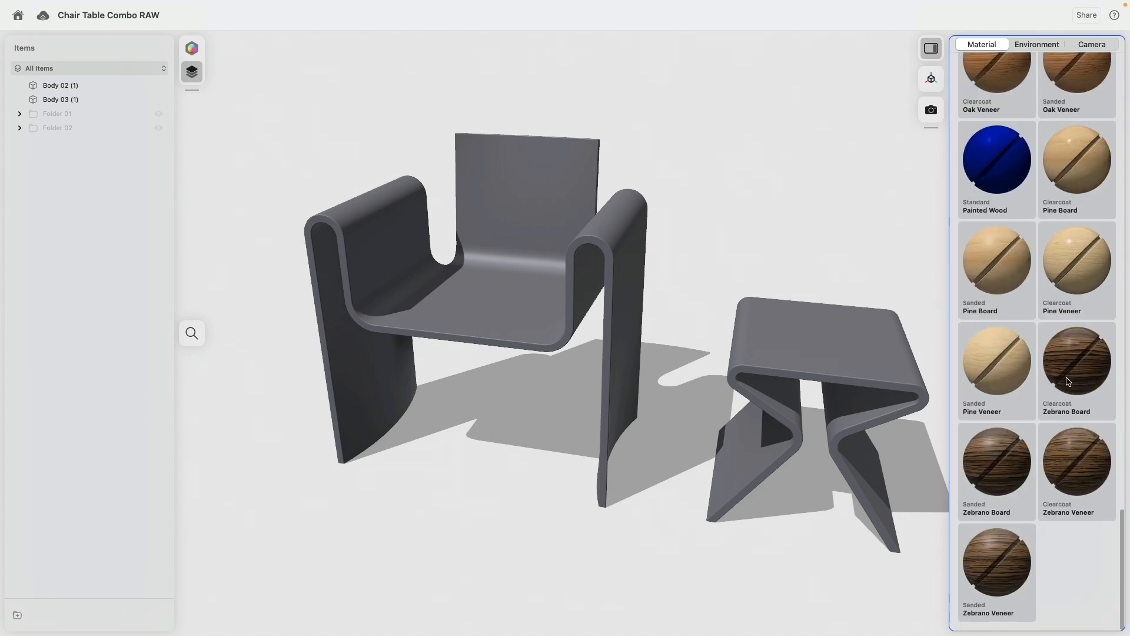
pyautogui.moveTo(994, 557); pyautogui.dragTo(1000, 99)
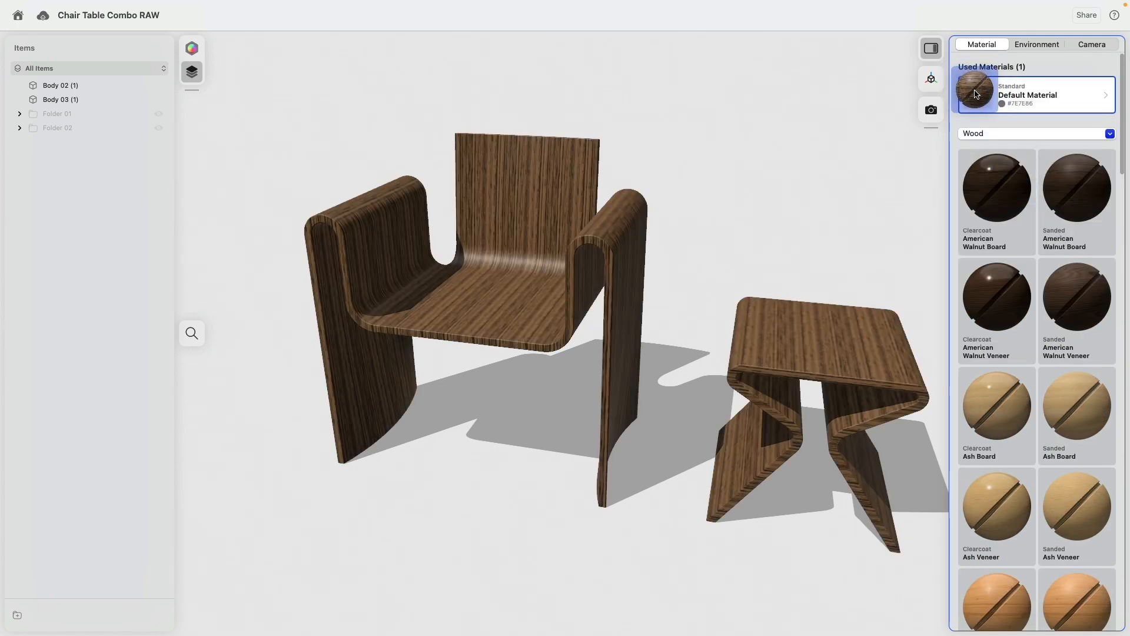
# Step: Open the Zebrano Veneer properties and set its Z rotation to 90° and its Y rotation to 0°
pyautogui.moveTo(773, 196); pyautogui.dragTo(870, 196, button='right')
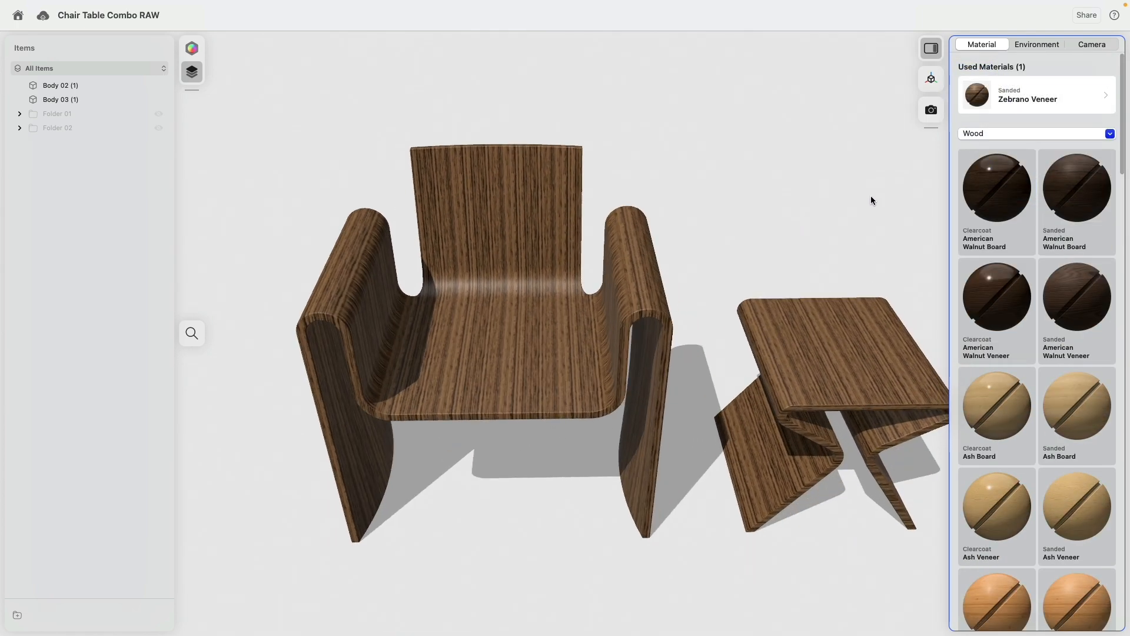
pyautogui.click(1099, 98)
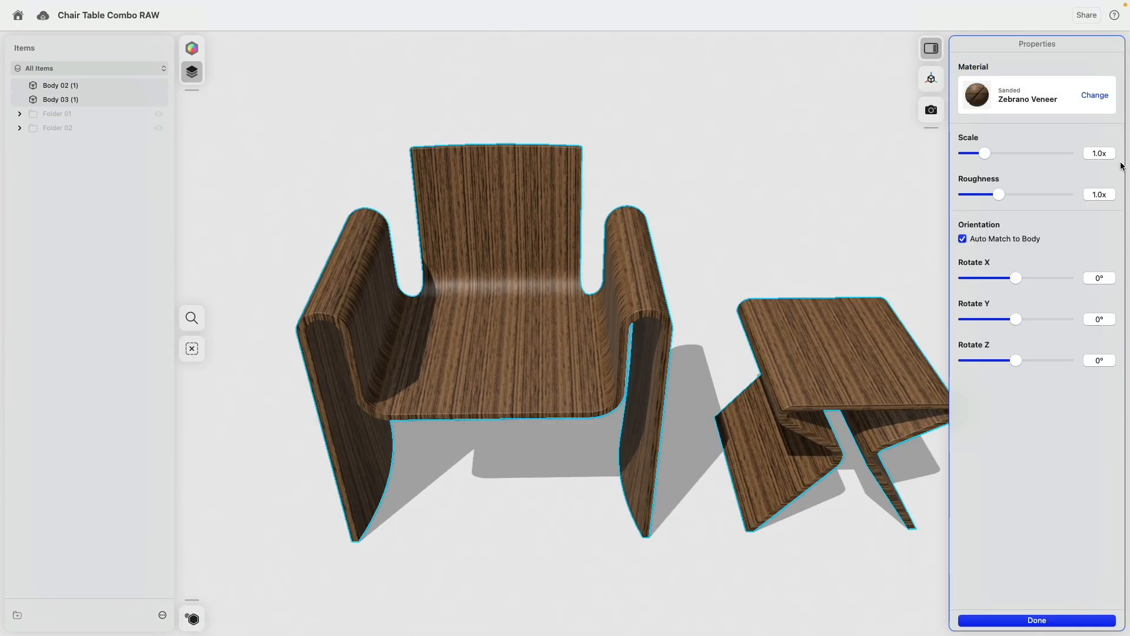
pyautogui.moveTo(1016, 319)
pyautogui.mouseDown()
pyautogui.moveTo(1030, 319)
pyautogui.moveTo(1014, 318)
pyautogui.mouseUp()
pyautogui.moveTo(1016, 361); pyautogui.dragTo(1039, 361)
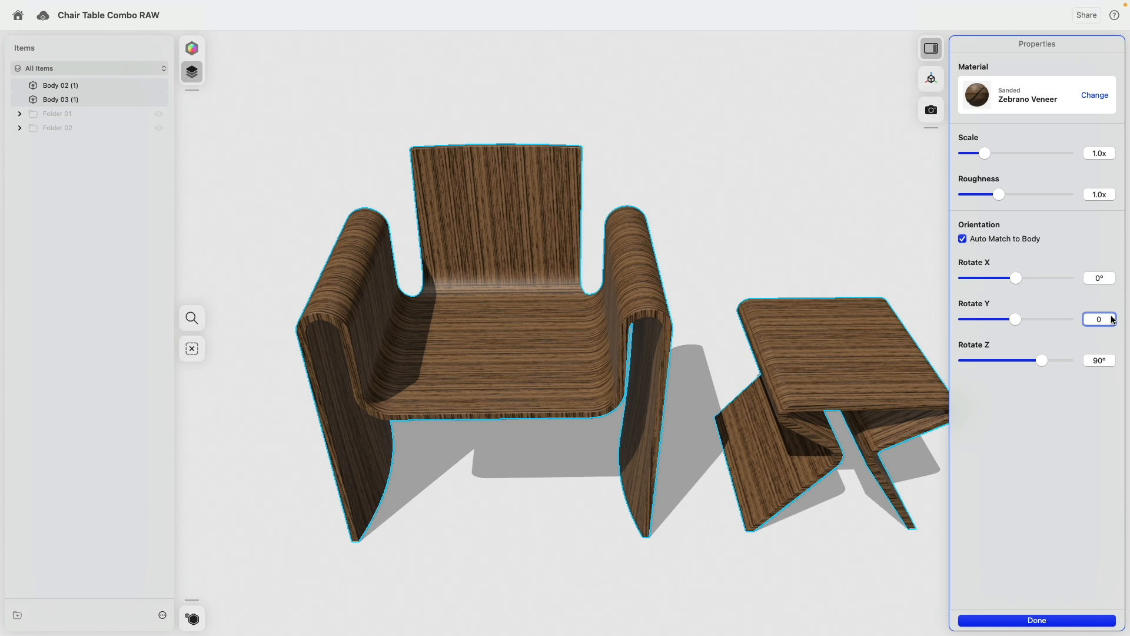
pyautogui.press('Return')
# Step: Try rotating the veneer about X, reset that rotation to 0°, and set the Y rotation to 90°
pyautogui.moveTo(1013, 277); pyautogui.dragTo(1040, 282)
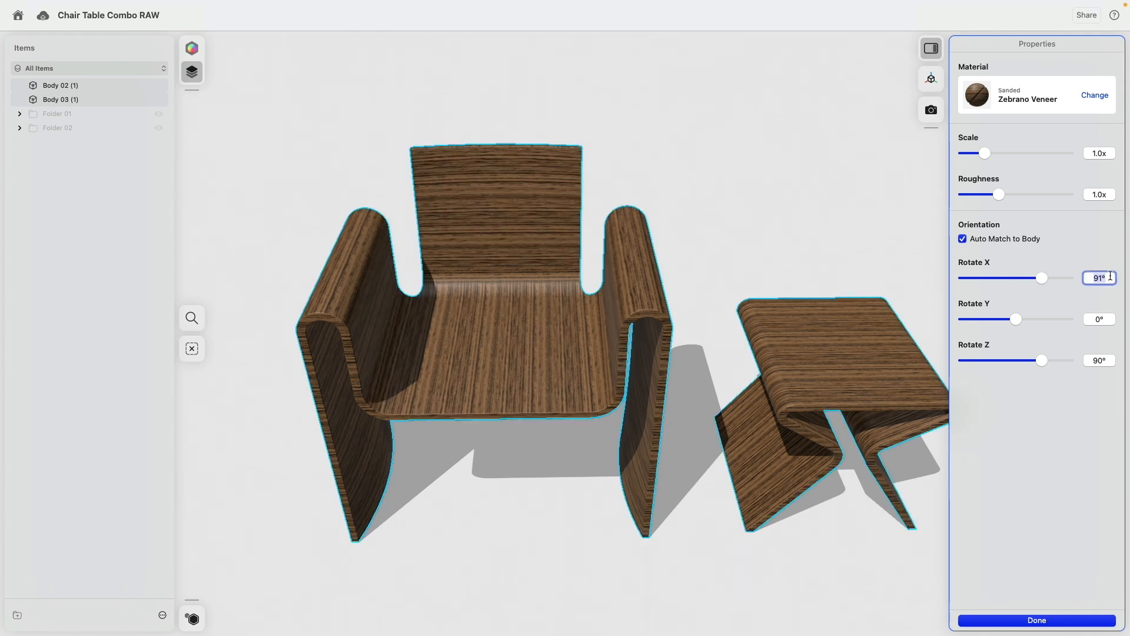
pyautogui.press('Return')
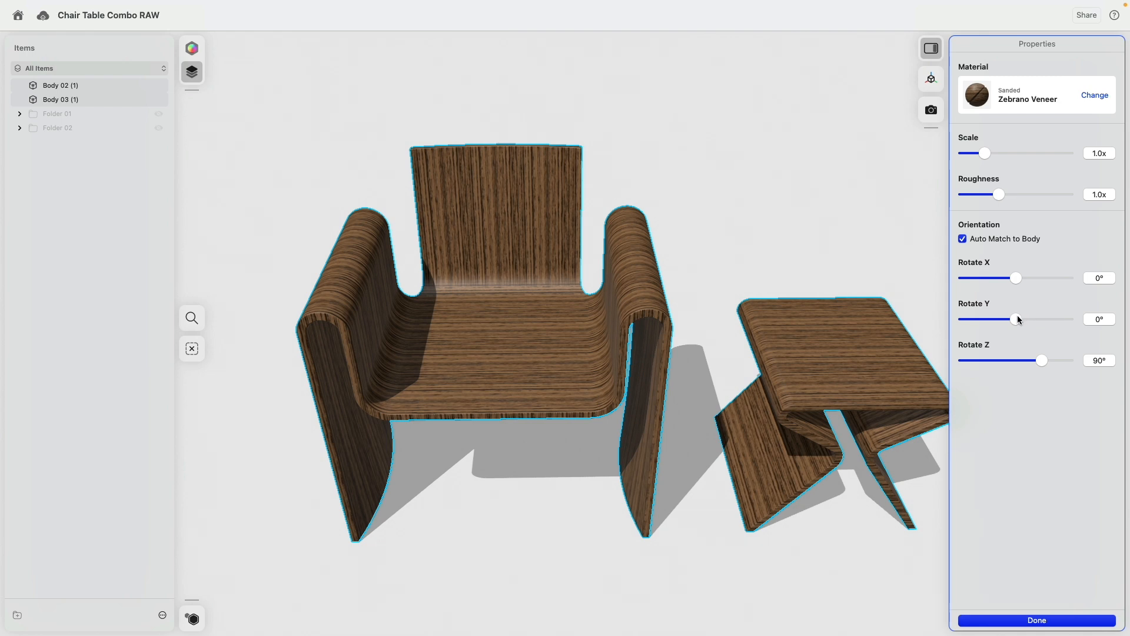
pyautogui.moveTo(1019, 320); pyautogui.dragTo(1046, 321)
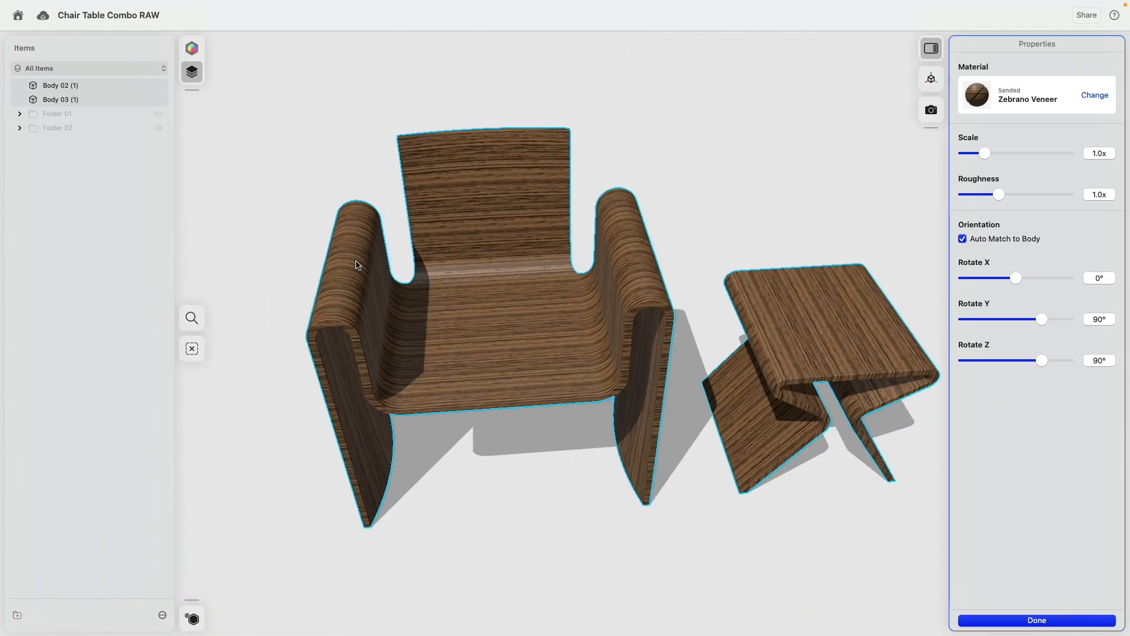
pyautogui.moveTo(356, 264); pyautogui.dragTo(385, 268, button='middle')
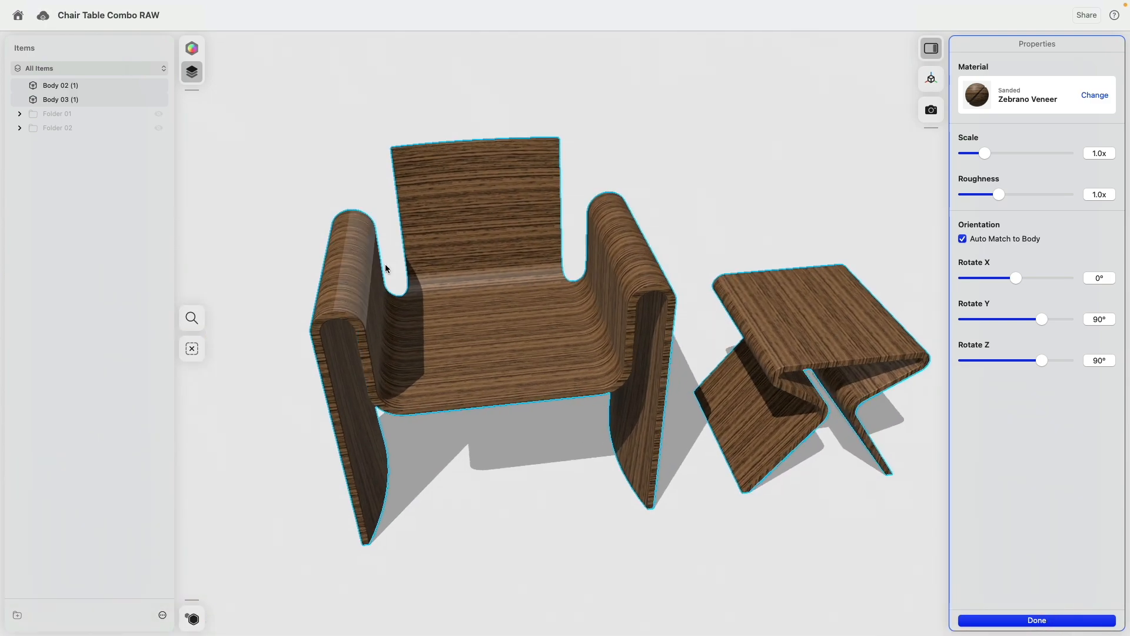
# Step: Set the Zebrano Veneer's rotation to 90° about X and 0° about both Y and Z
pyautogui.moveTo(1043, 361)
pyautogui.mouseDown()
pyautogui.moveTo(1013, 363)
pyautogui.moveTo(1033, 362)
pyautogui.mouseUp()
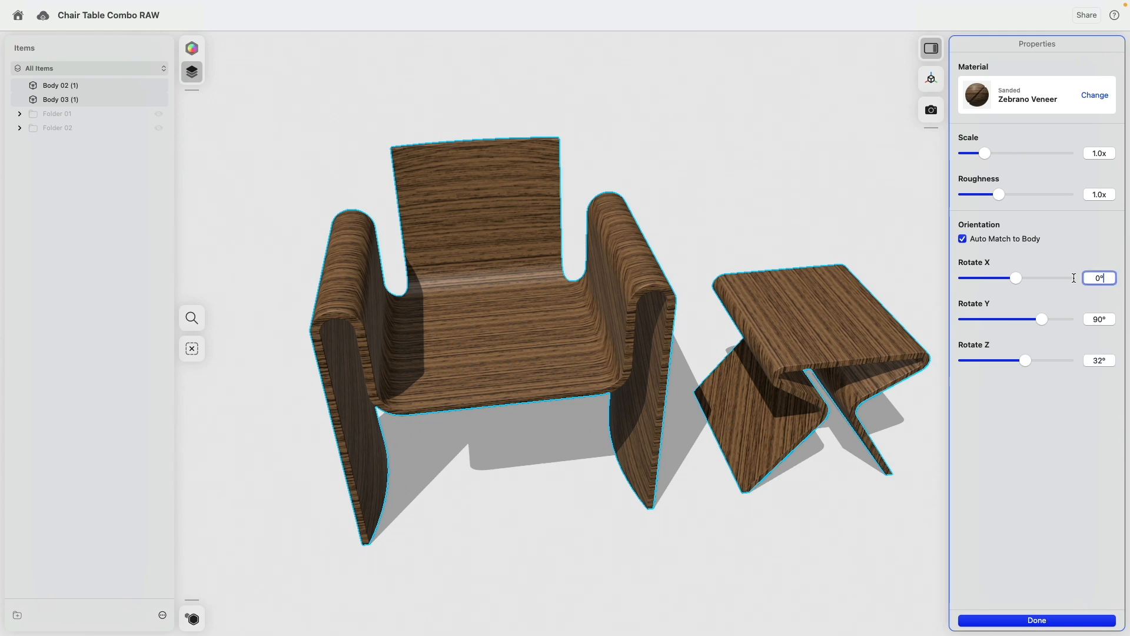
pyautogui.moveTo(1016, 278); pyautogui.dragTo(1041, 279)
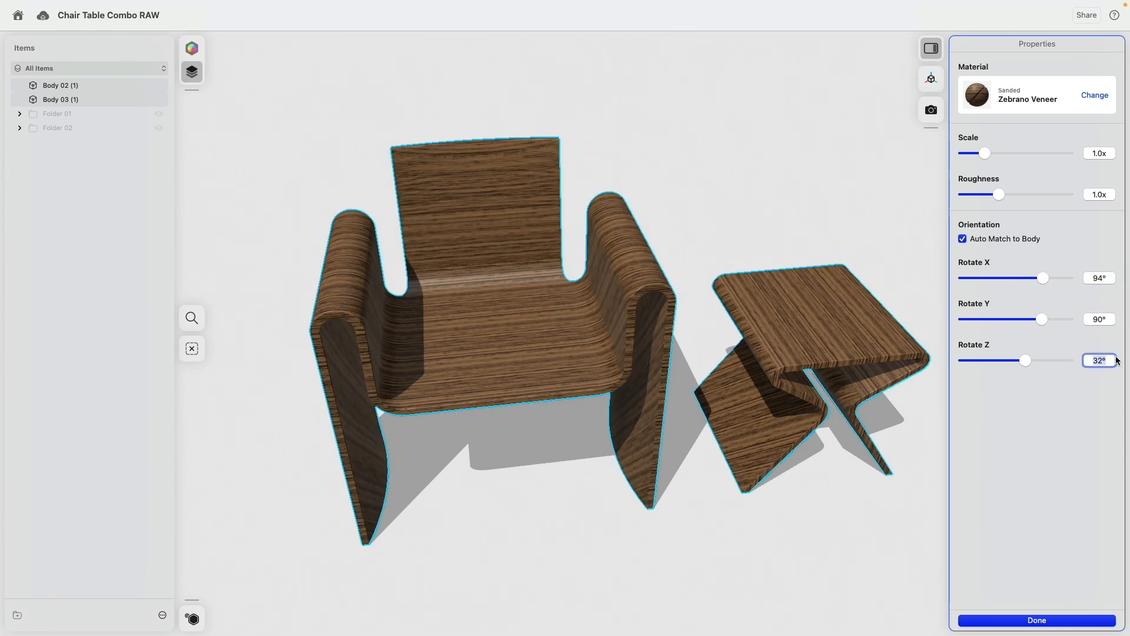
pyautogui.write('0')
pyautogui.press('Return')
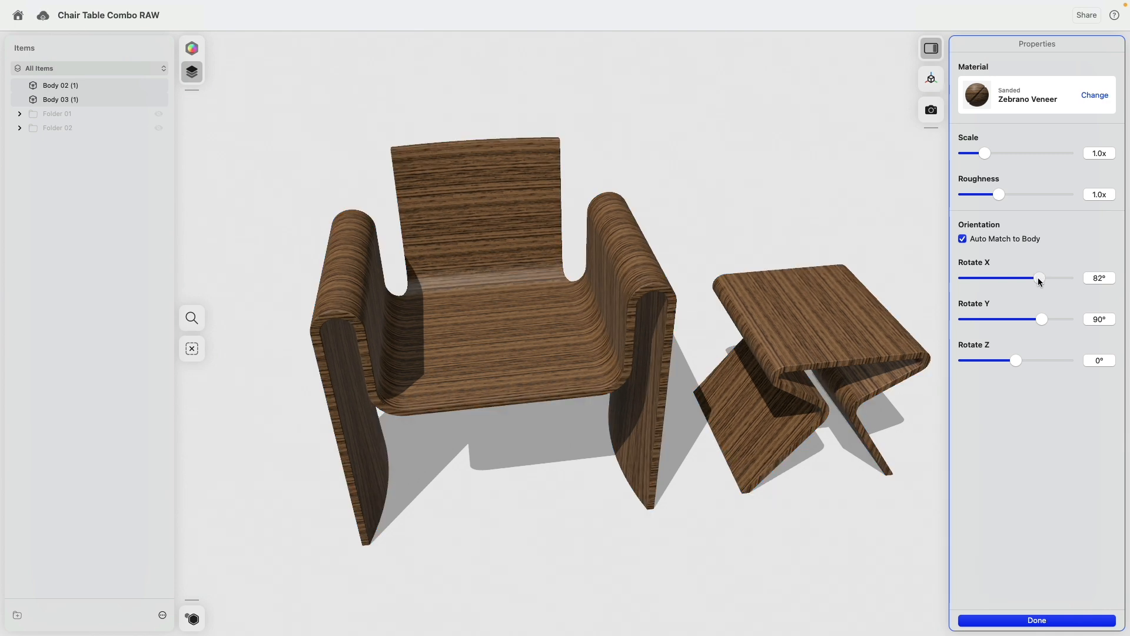
pyautogui.click(1041, 279)
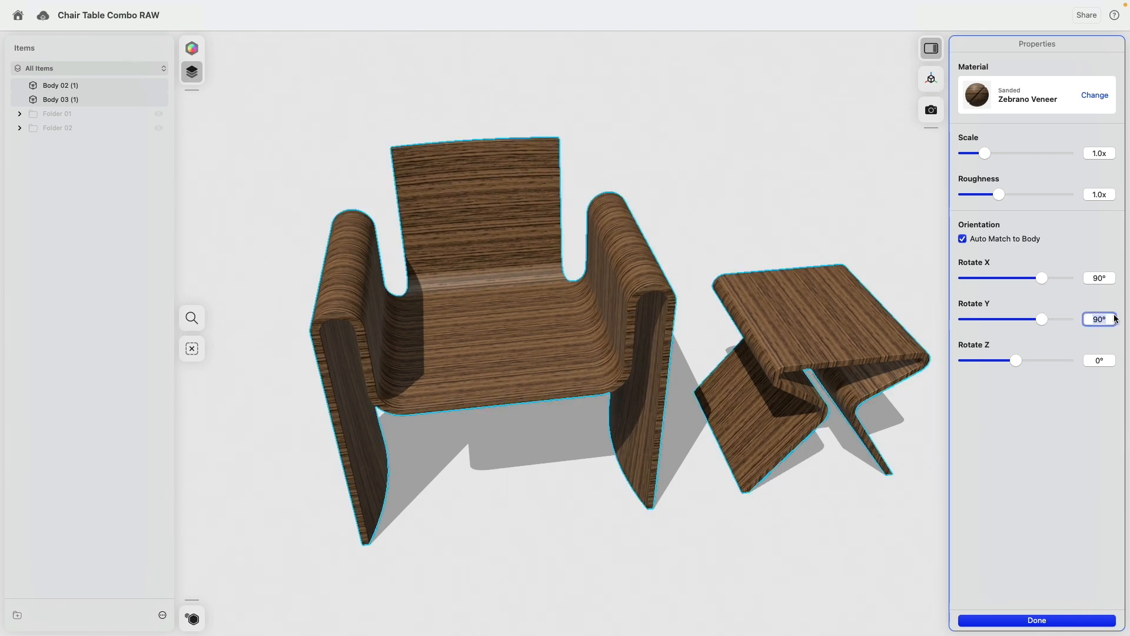
pyautogui.press('Return')
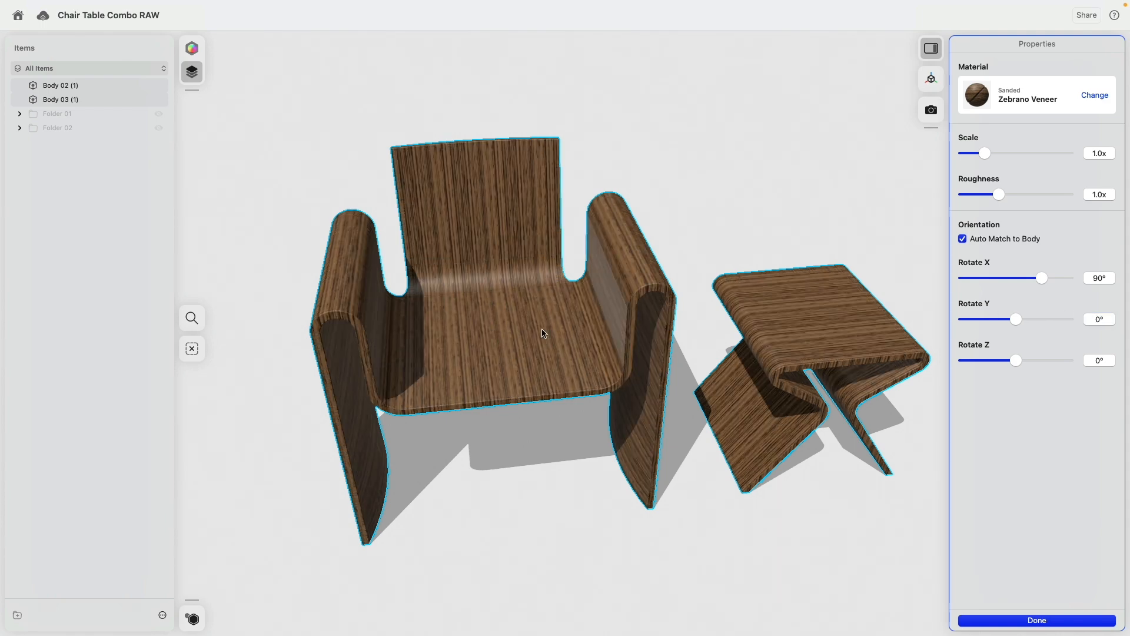
# Step: Check the grain direction on the chair and table, and select the front edge faces of both bodies
pyautogui.moveTo(543, 331); pyautogui.dragTo(515, 409, button='right')
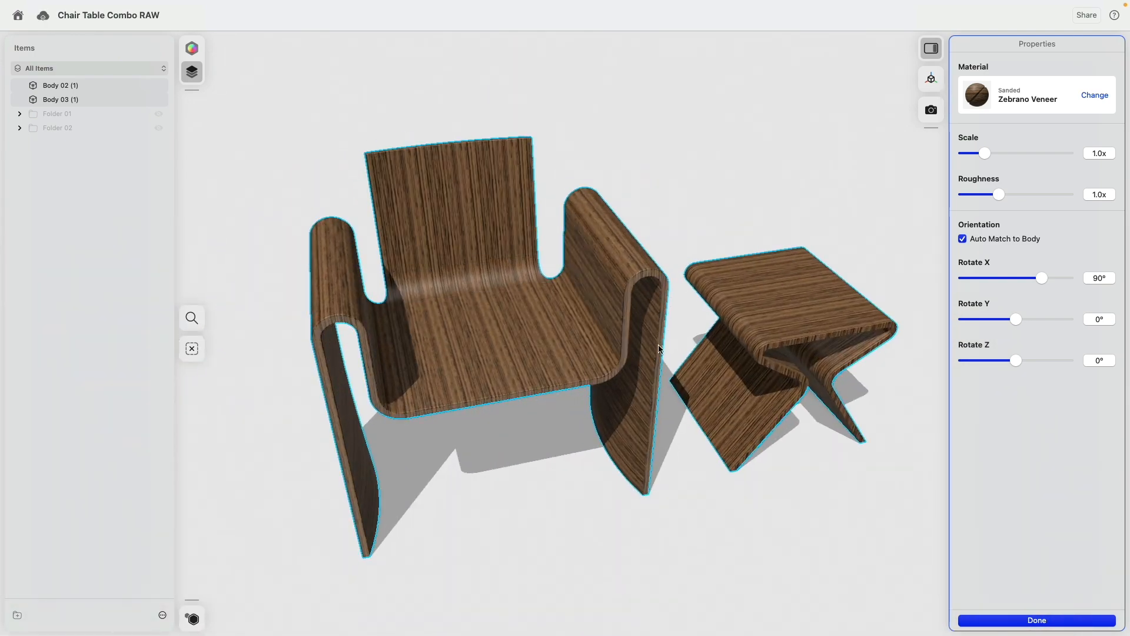
pyautogui.moveTo(704, 538); pyautogui.dragTo(796, 518, button='right')
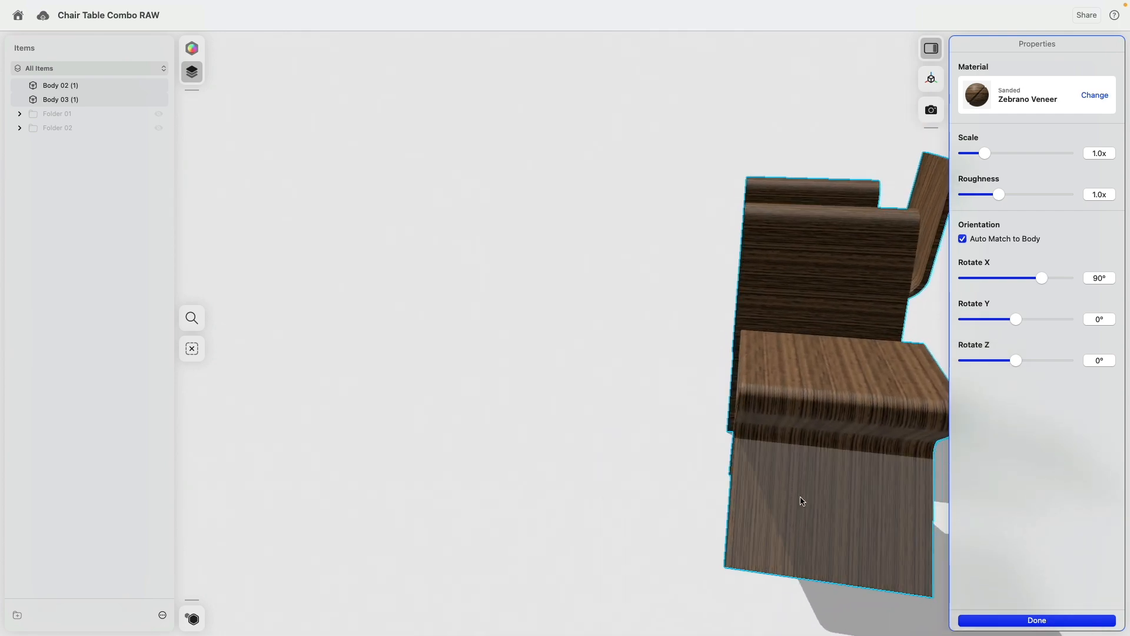
pyautogui.moveTo(597, 366); pyautogui.dragTo(701, 396, button='right')
pyautogui.moveTo(375, 520); pyautogui.dragTo(621, 440, button='right')
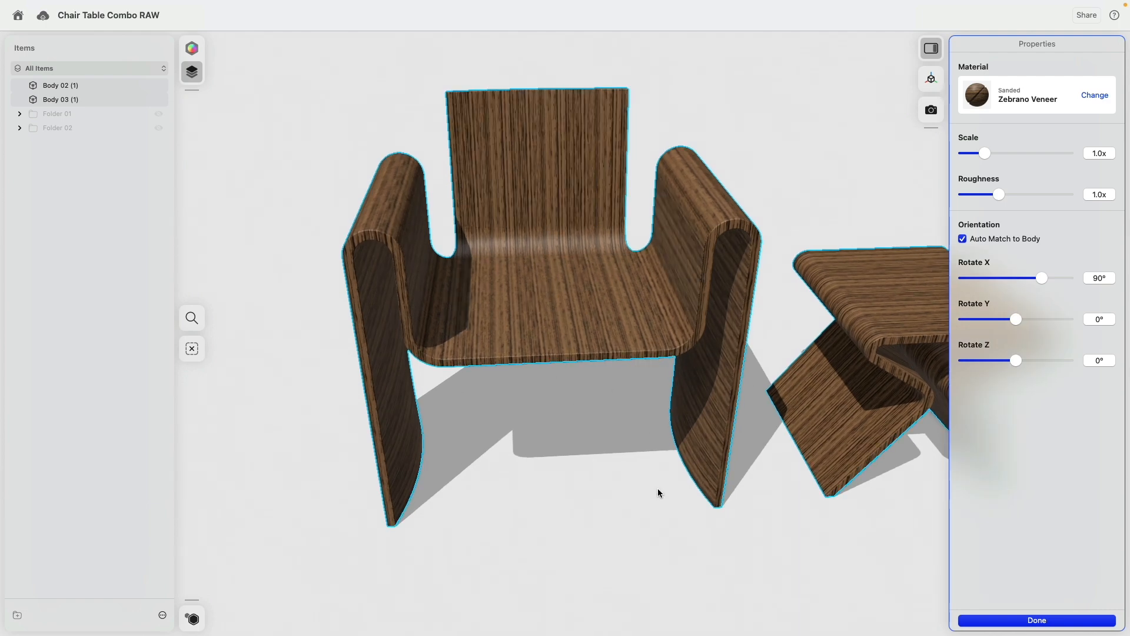
pyautogui.moveTo(620, 496); pyautogui.dragTo(615, 453, button='middle')
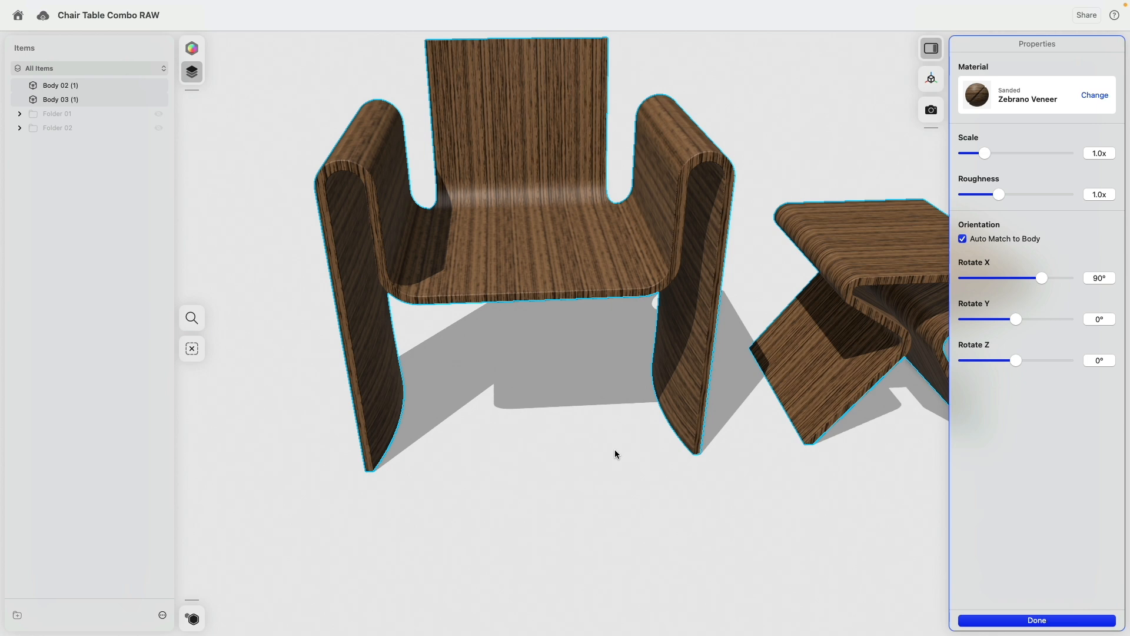
pyautogui.click(671, 305)
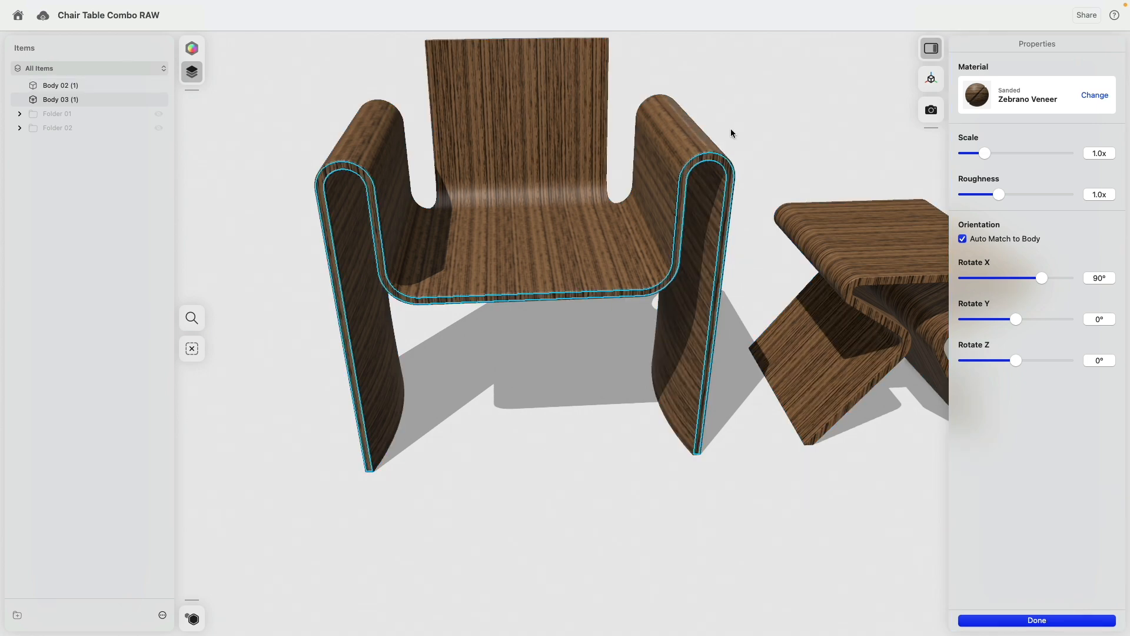
pyautogui.click(849, 301)
# Step: Add the rear edge faces of the chair's armrests, seat and backrest and of the table to the selection
pyautogui.moveTo(495, 306); pyautogui.dragTo(718, 315, button='right')
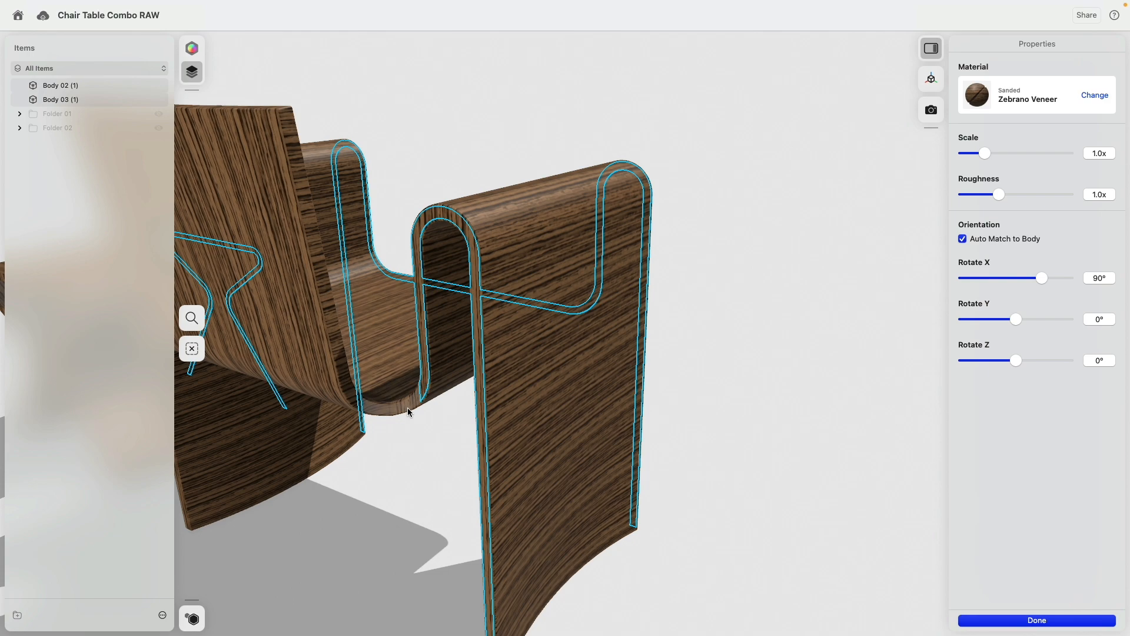
pyautogui.moveTo(356, 336); pyautogui.dragTo(369, 375, button='right')
pyautogui.moveTo(328, 249); pyautogui.dragTo(660, 375, button='right')
pyautogui.click(601, 374)
pyautogui.scroll(-5, 559, 365)
pyautogui.moveTo(506, 318); pyautogui.dragTo(543, 301, button='right')
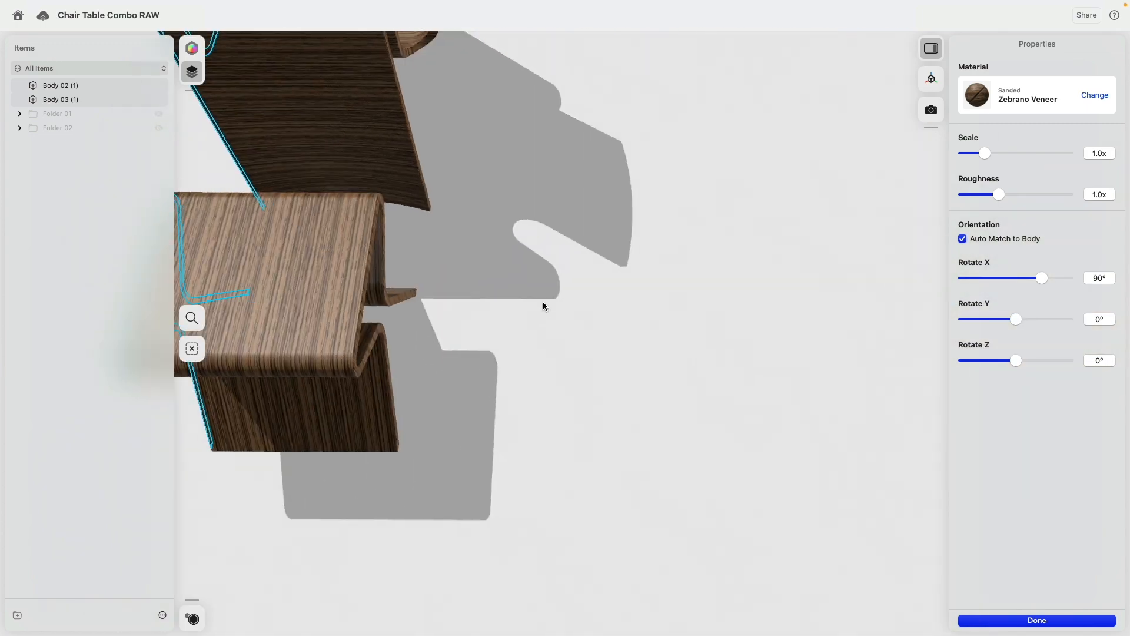
pyautogui.moveTo(465, 150); pyautogui.dragTo(532, 397, button='middle')
pyautogui.scroll(5, 469, 306)
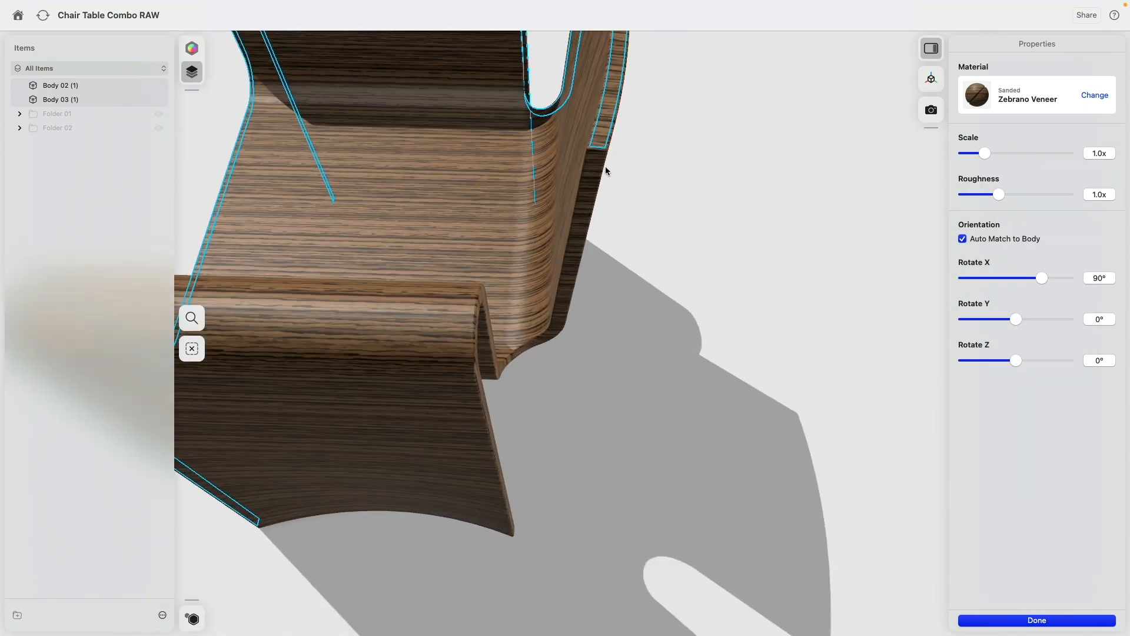
pyautogui.moveTo(605, 166); pyautogui.dragTo(550, 236, button='right')
pyautogui.click(539, 270)
pyautogui.moveTo(545, 306); pyautogui.dragTo(488, 253, button='right')
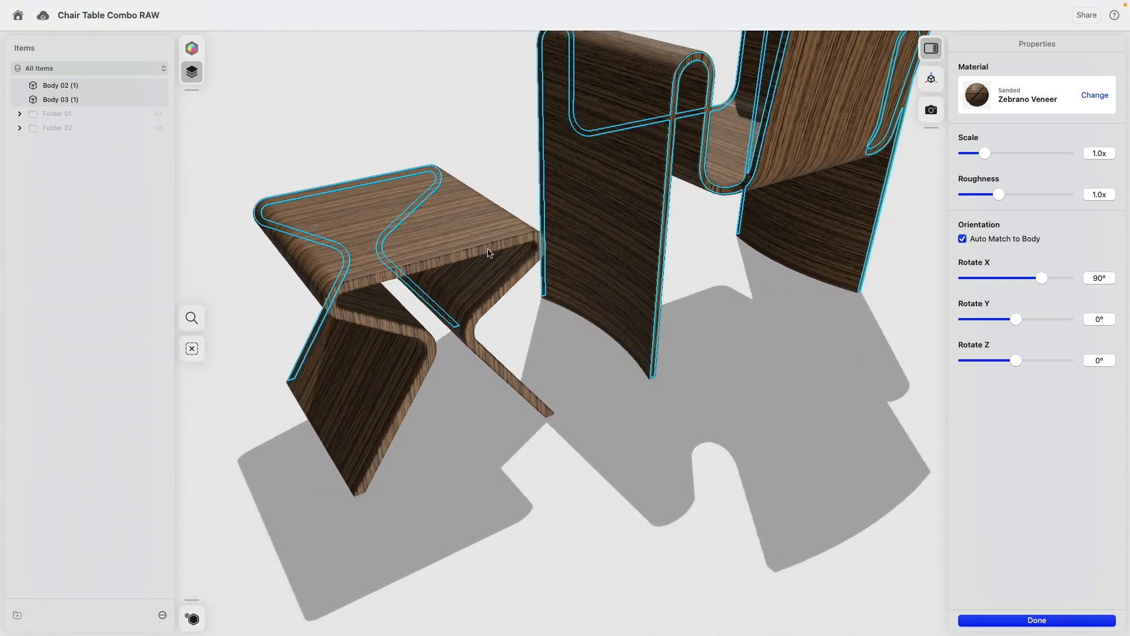
# Step: Add the bottom edge faces of the chair's and table's legs to the selection
pyautogui.moveTo(580, 388); pyautogui.dragTo(665, 341, button='right')
pyautogui.scroll(8, 674, 435)
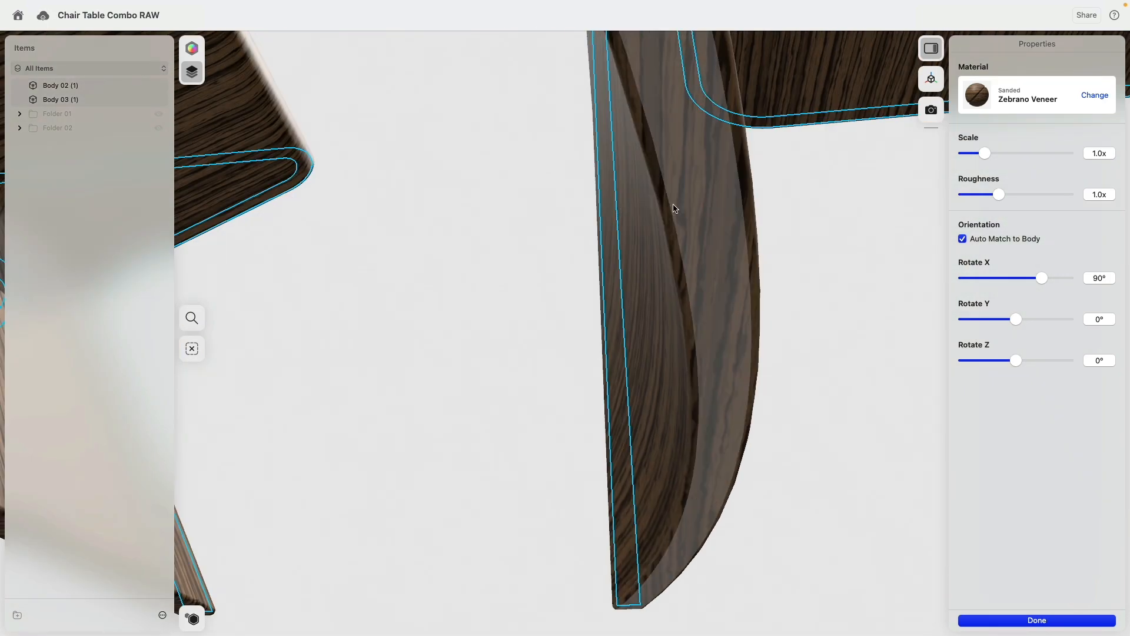
pyautogui.scroll(-1, 684, 191)
pyautogui.moveTo(683, 191); pyautogui.dragTo(682, 479, button='middle')
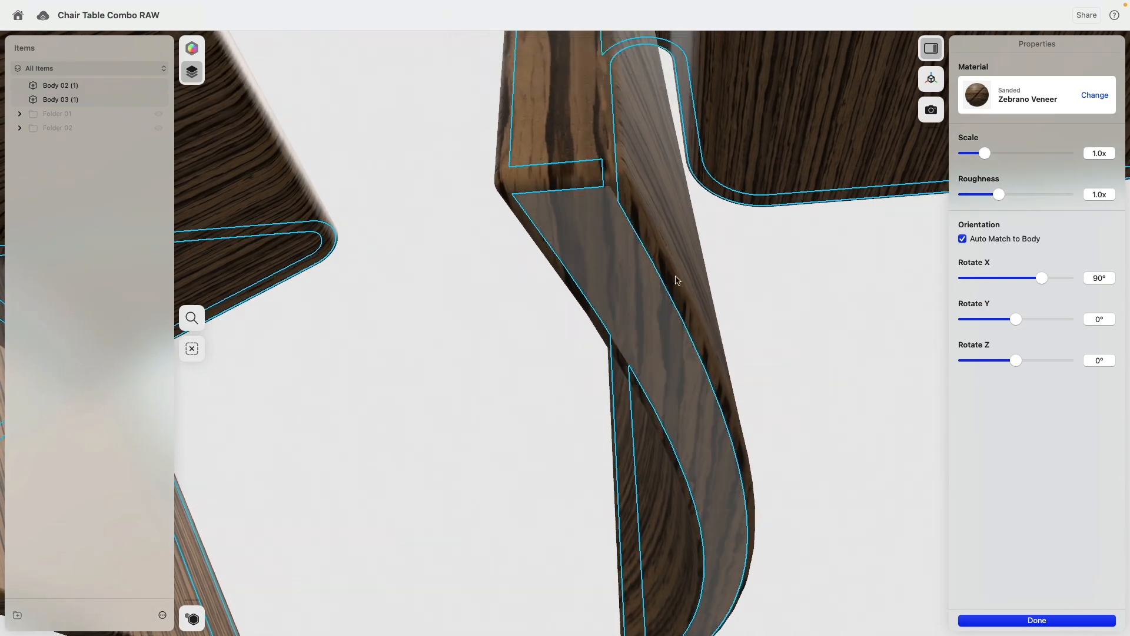
pyautogui.moveTo(721, 321); pyautogui.dragTo(724, 301, button='right')
pyautogui.scroll(-5, 717, 329)
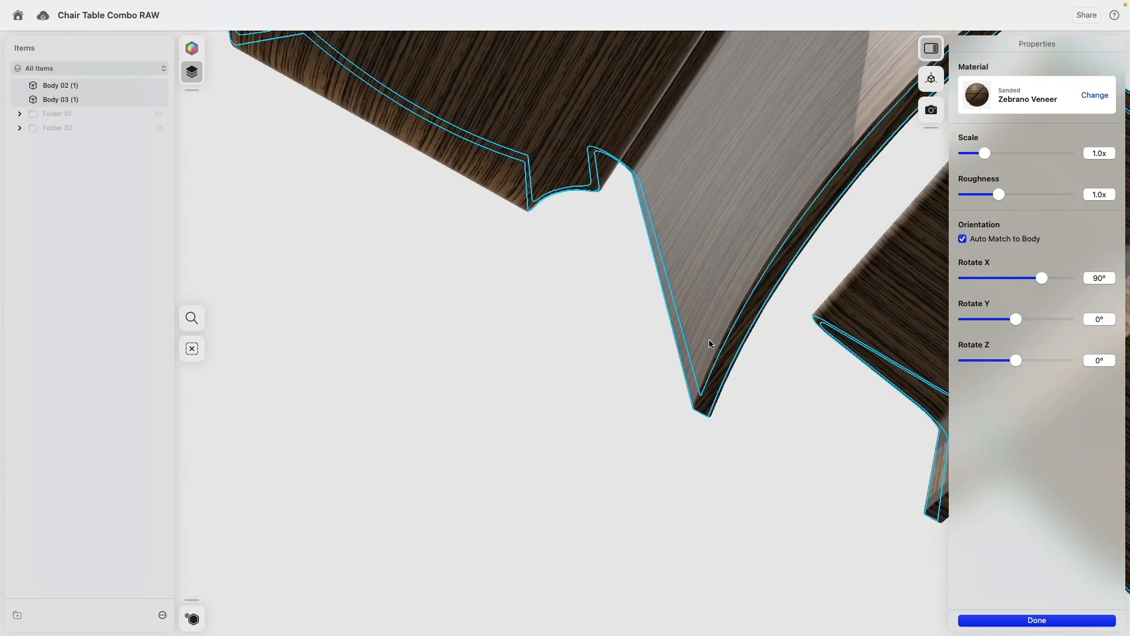
pyautogui.moveTo(711, 346); pyautogui.dragTo(612, 236, button='right')
pyautogui.scroll(3, 610, 232)
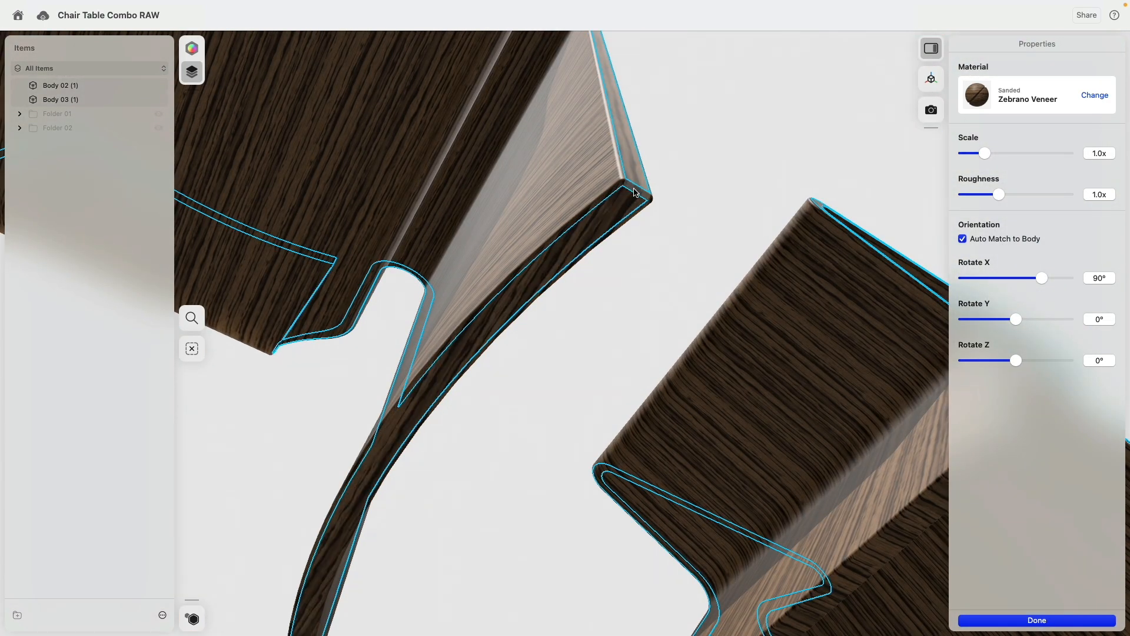
pyautogui.moveTo(636, 192); pyautogui.dragTo(568, 207, button='right')
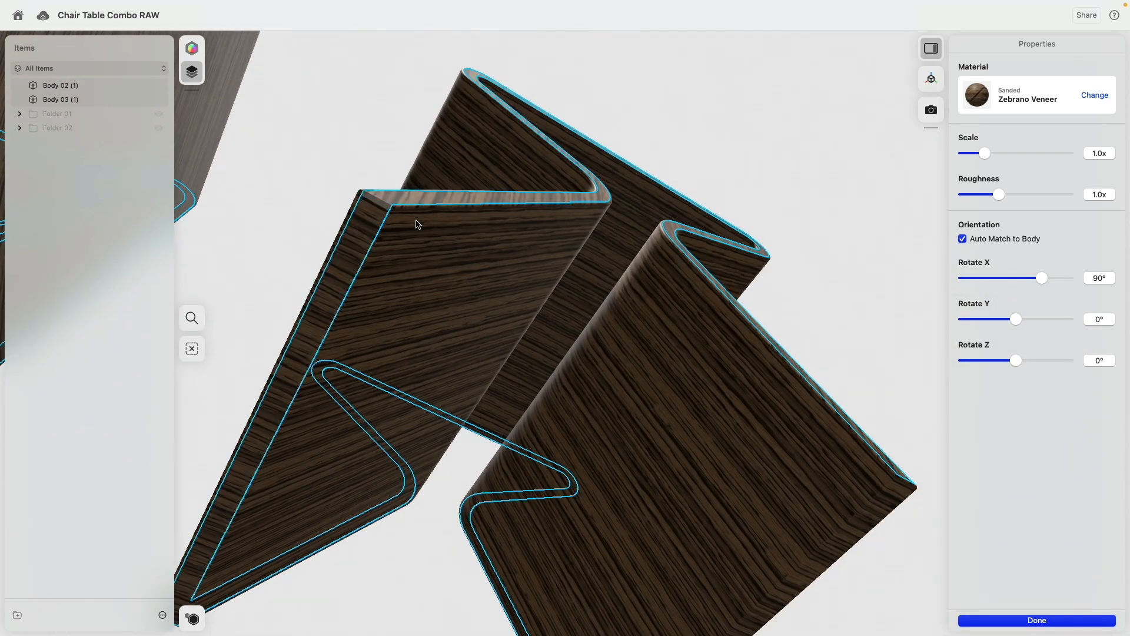
pyautogui.moveTo(500, 359); pyautogui.dragTo(667, 309, button='right')
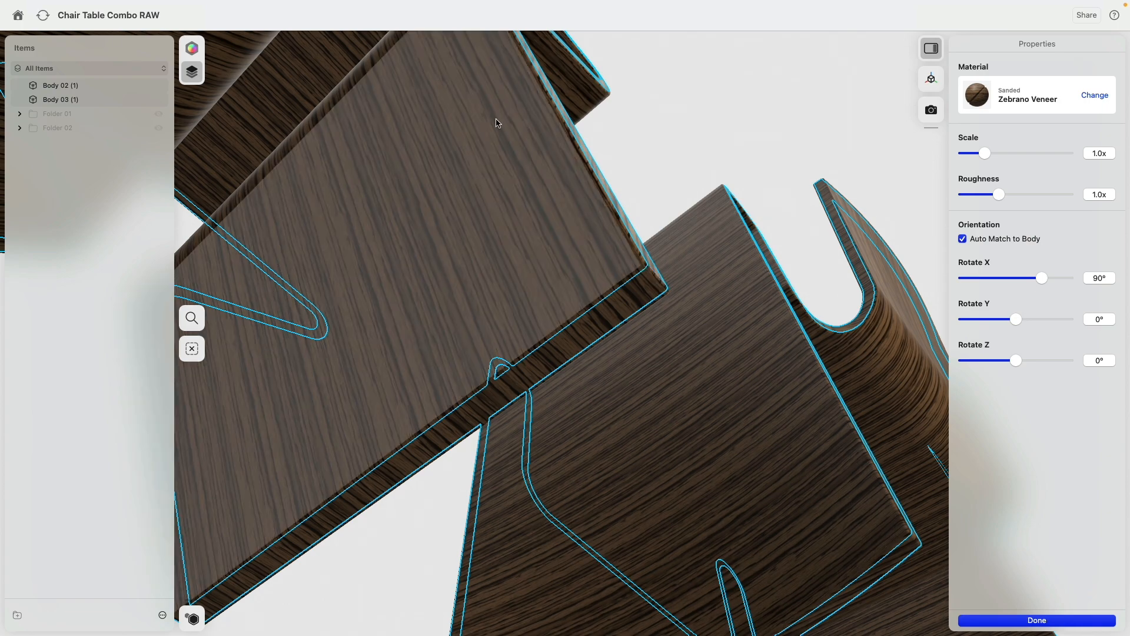
pyautogui.moveTo(496, 121); pyautogui.dragTo(616, 258, button='right')
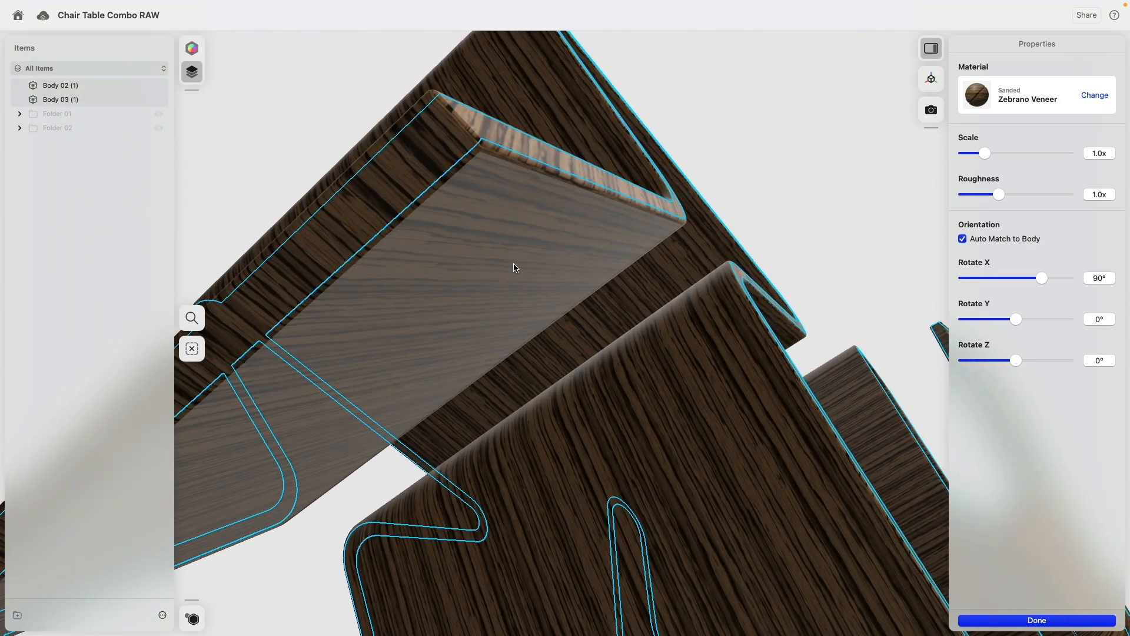
pyautogui.scroll(-5, 515, 265)
pyautogui.moveTo(633, 189); pyautogui.dragTo(824, 183, button='right')
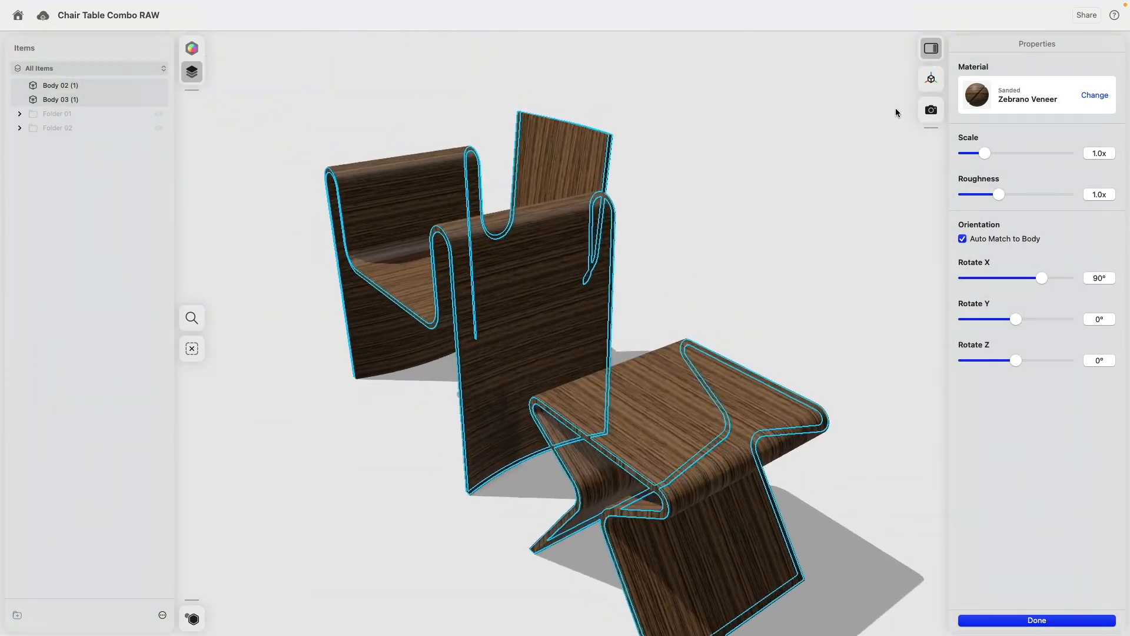
# Step: Filter the materials to Wood, assign sanded Ash Veneer to the selected edge faces, and set its scale to 4.0x
pyautogui.click(1085, 95)
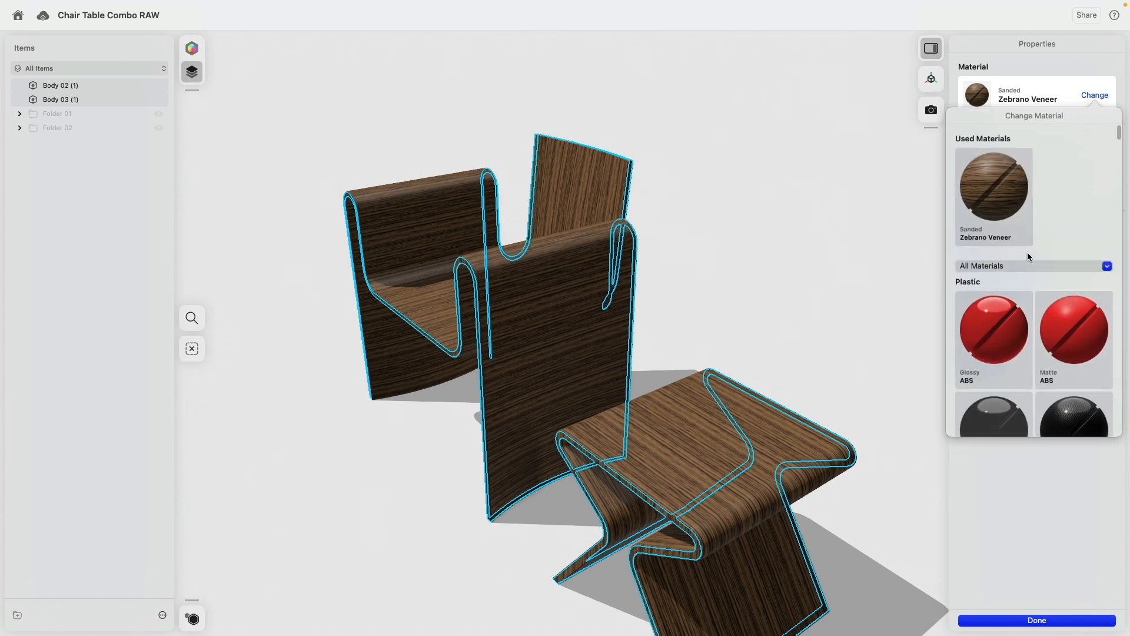
pyautogui.click(1028, 265)
pyautogui.click(1030, 321)
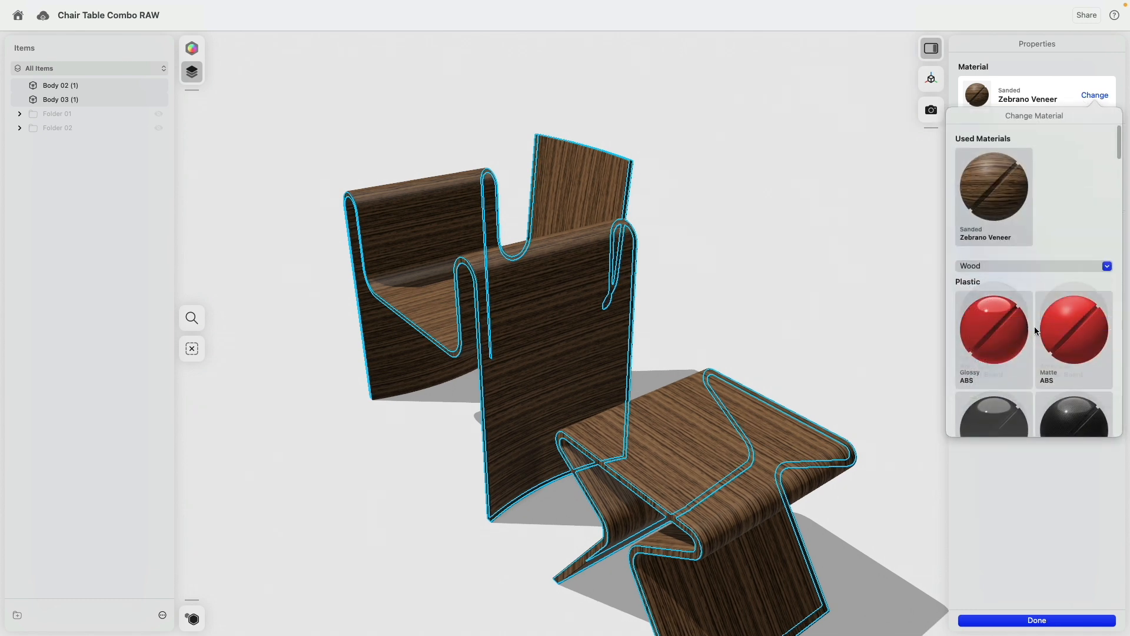
pyautogui.scroll(-10, 1034, 330)
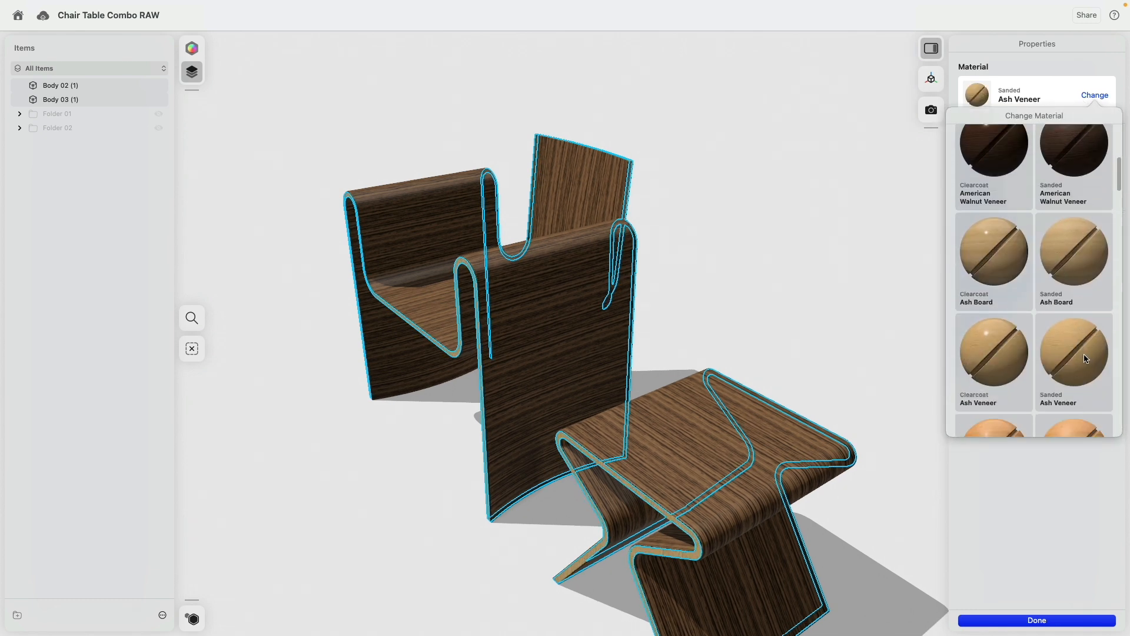
pyautogui.click(1062, 512)
pyautogui.moveTo(985, 154); pyautogui.dragTo(1128, 155)
# Step: Clear the selection and examine the ash edges on the chair and table from several angles
pyautogui.moveTo(736, 171); pyautogui.dragTo(594, 120, button='right')
pyautogui.scroll(5, 810, 192)
pyautogui.scroll(-3, 814, 190)
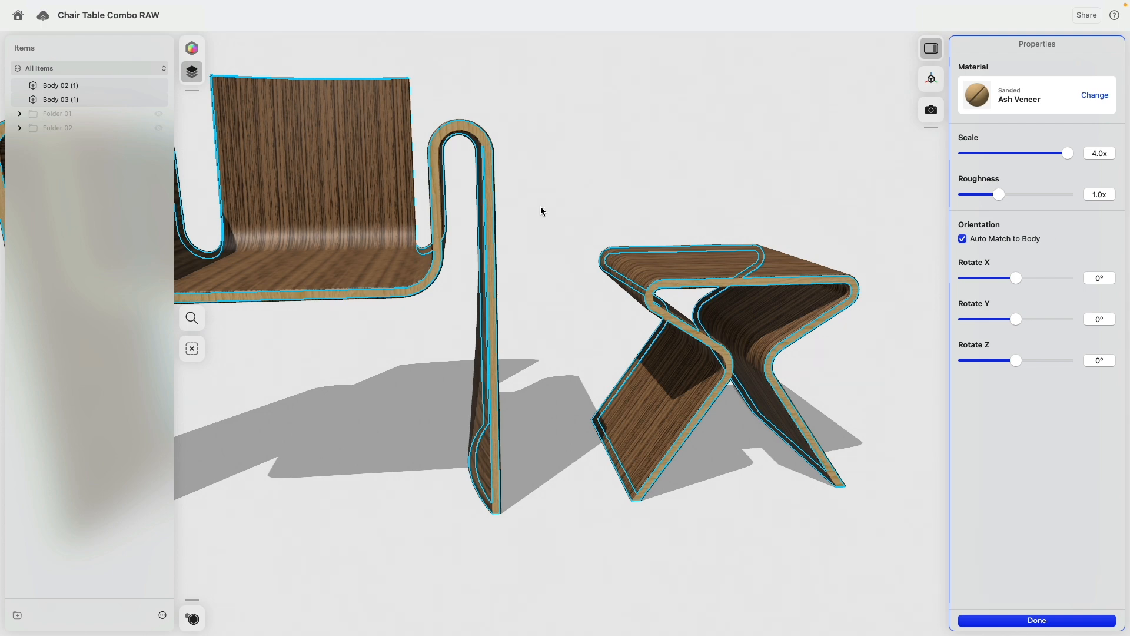
pyautogui.click(577, 161)
pyautogui.scroll(5, 732, 296)
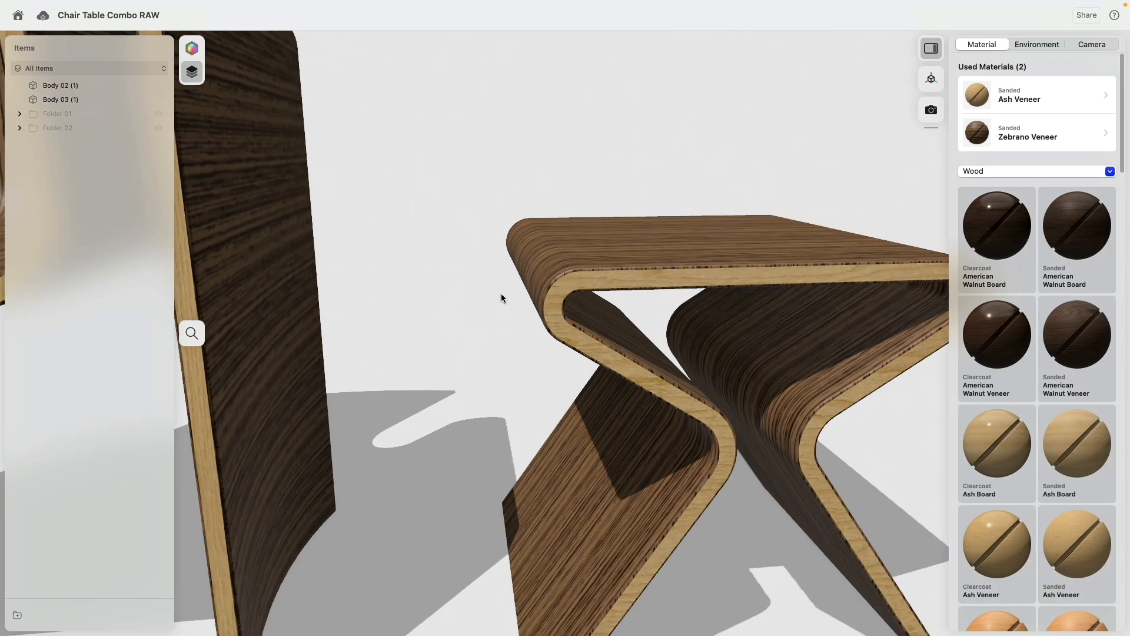
pyautogui.scroll(-5, 523, 251)
pyautogui.moveTo(353, 143); pyautogui.dragTo(567, 283, button='middle')
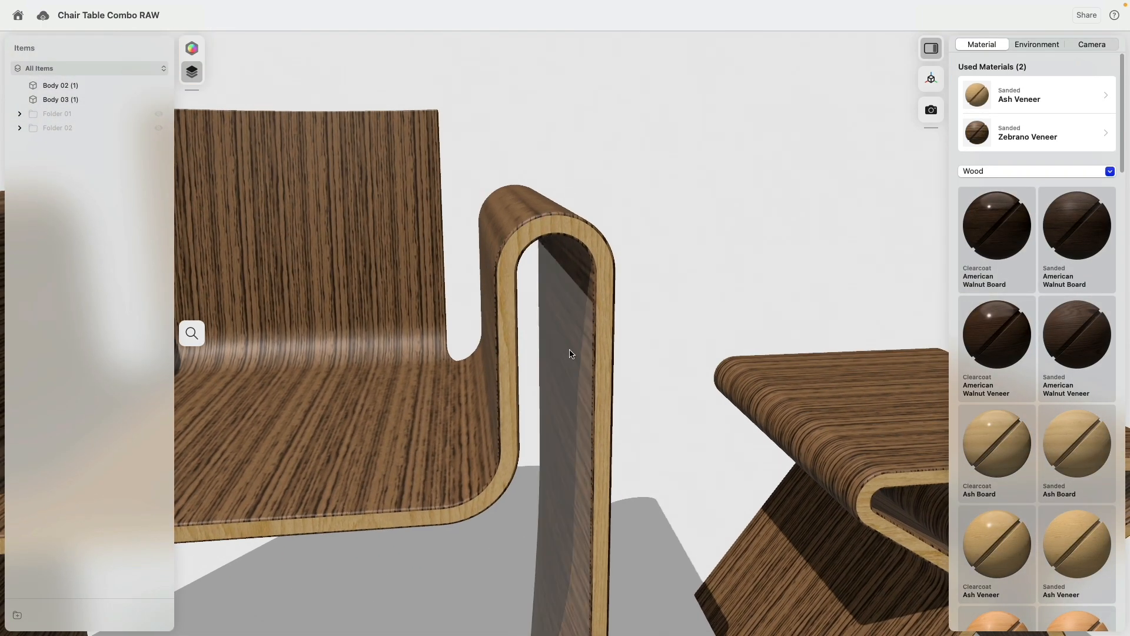
pyautogui.scroll(-5, 570, 351)
pyautogui.moveTo(416, 222); pyautogui.dragTo(365, 230, button='right')
pyautogui.scroll(-5, 662, 238)
pyautogui.moveTo(709, 174)
pyautogui.mouseDown(button='right')
pyautogui.moveTo(695, 185)
pyautogui.moveTo(721, 171)
pyautogui.mouseUp(button='right')
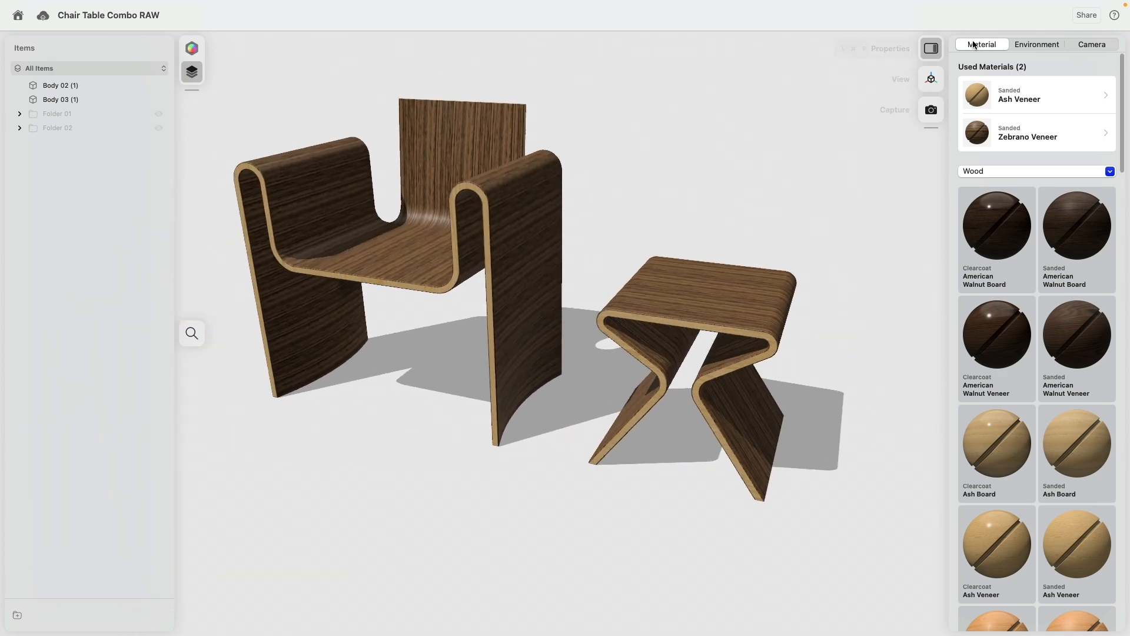
# Step: Change the studio environment to Colored Mood and recentre the chair and table
pyautogui.click(1036, 44)
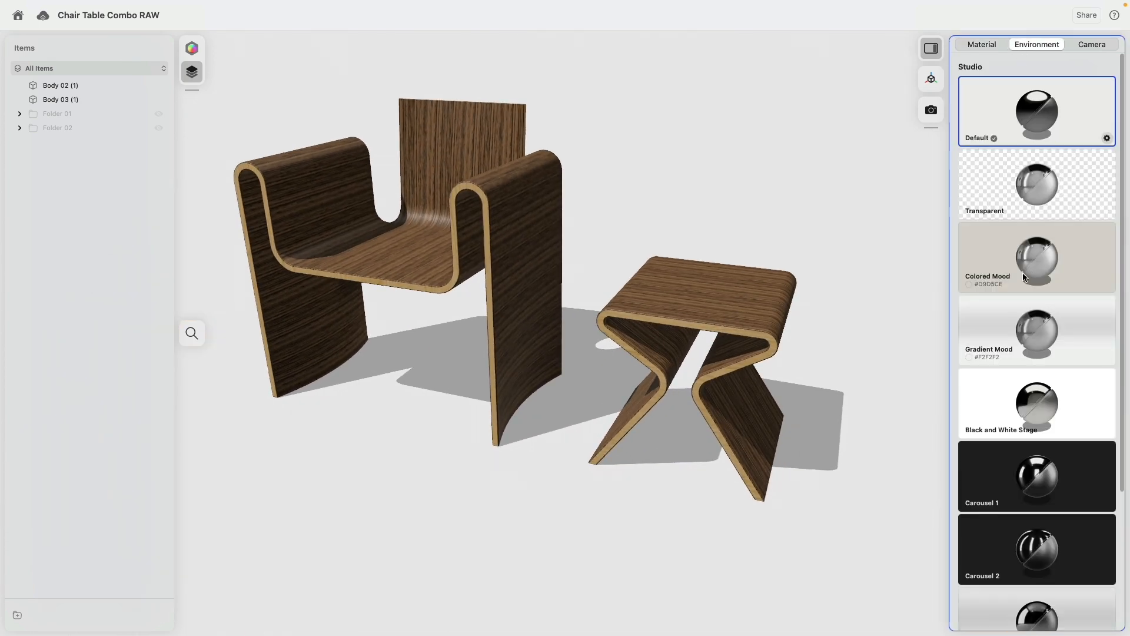
pyautogui.click(1023, 274)
pyautogui.moveTo(708, 149); pyautogui.dragTo(770, 182, button='middle')
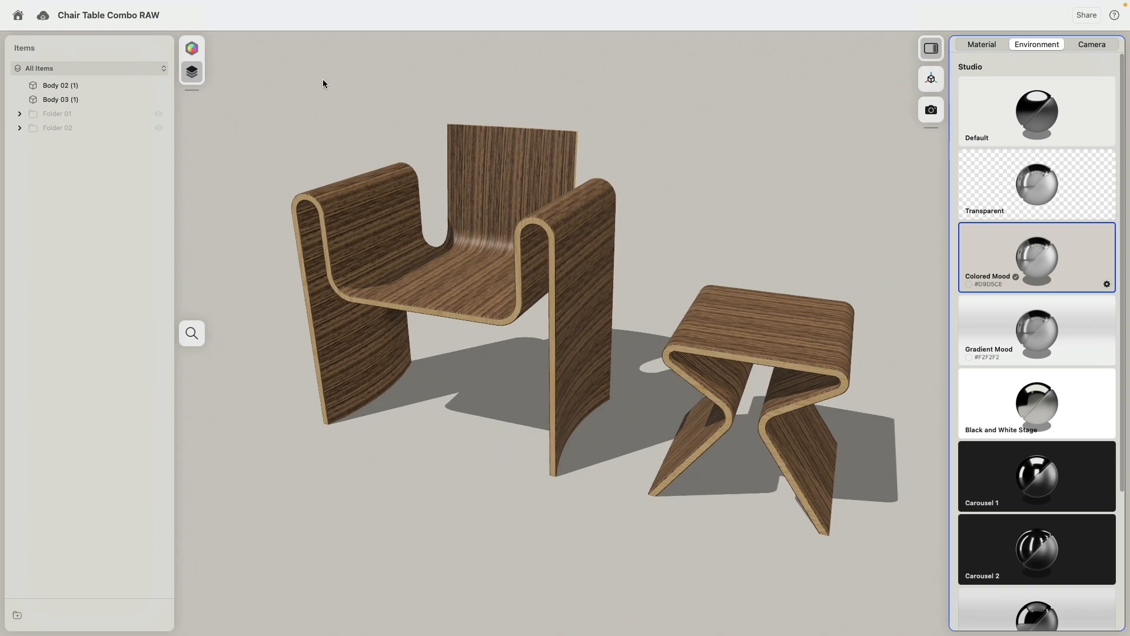
# Step: Return to the Modeling workspace and view the chair and table from the top
pyautogui.click(193, 50)
pyautogui.click(53, 44)
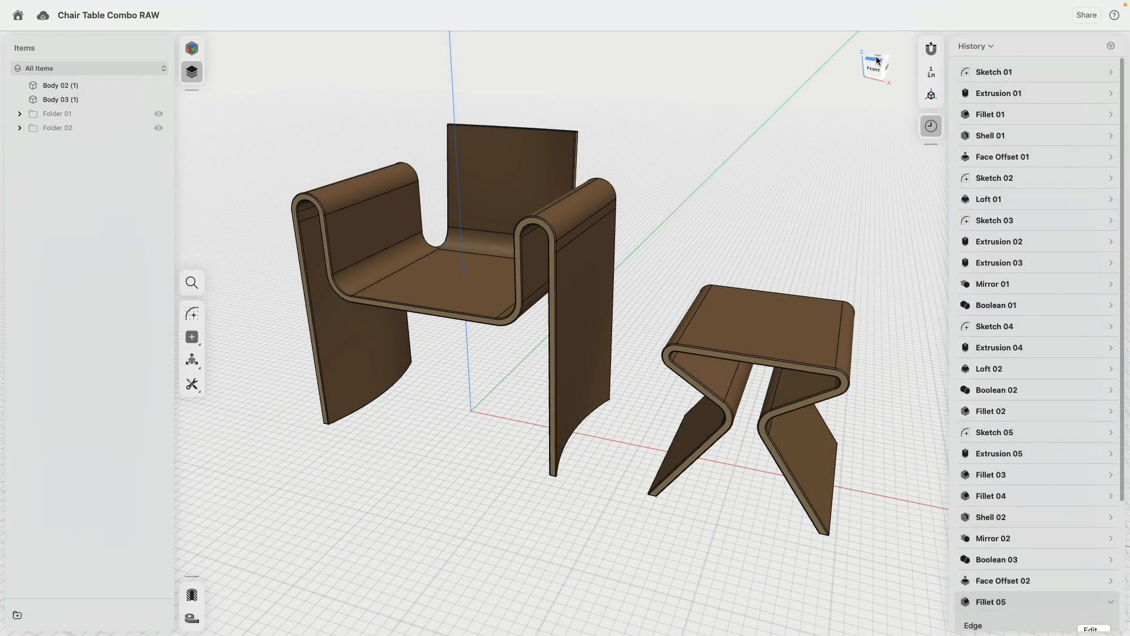
pyautogui.click(877, 59)
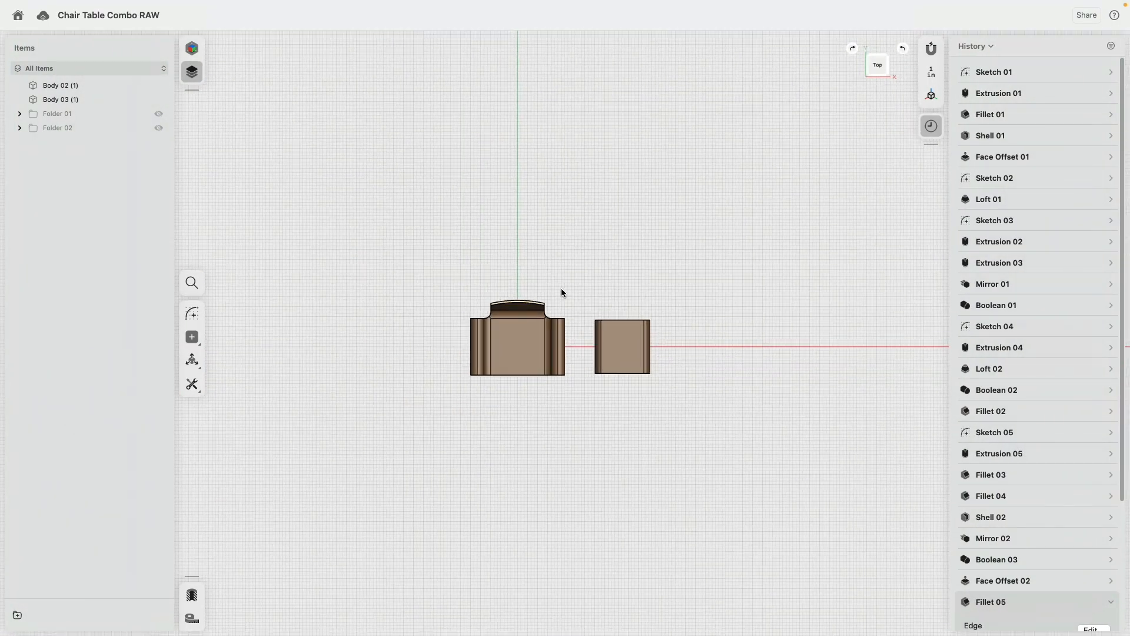
# Step: Move the table closer to the chair, rotate it slightly clockwise, and place an oppositely angled copy on the chair's other side
pyautogui.moveTo(580, 286); pyautogui.dragTo(702, 445)
pyautogui.scroll(5, 613, 336)
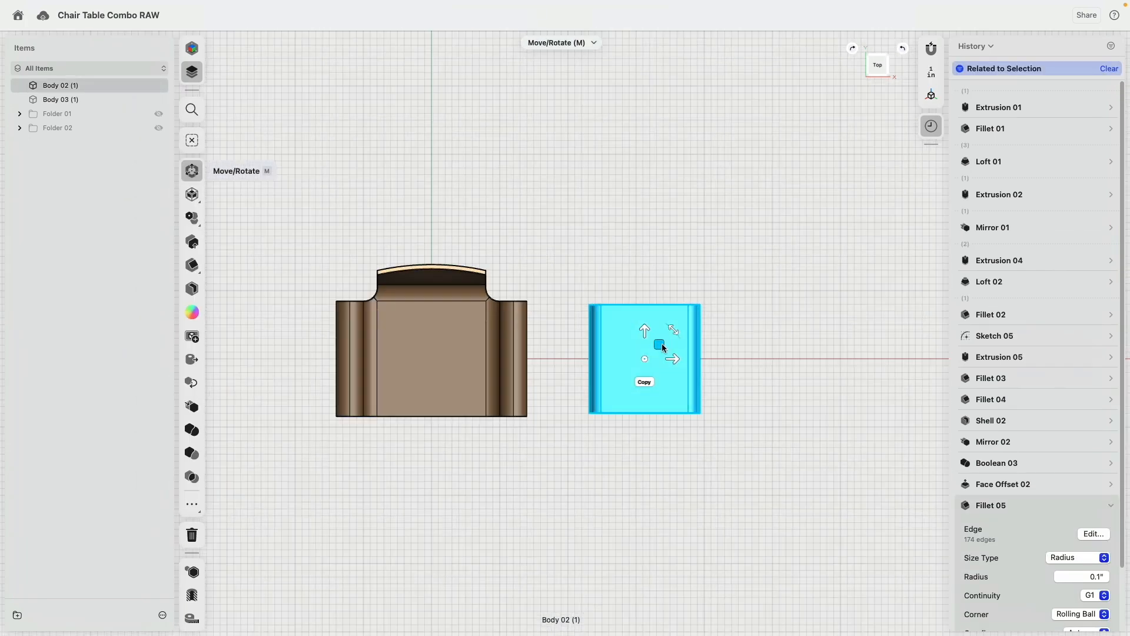
pyautogui.moveTo(660, 345)
pyautogui.mouseDown()
pyautogui.moveTo(630, 356)
pyautogui.moveTo(635, 340)
pyautogui.moveTo(645, 349)
pyautogui.mouseUp()
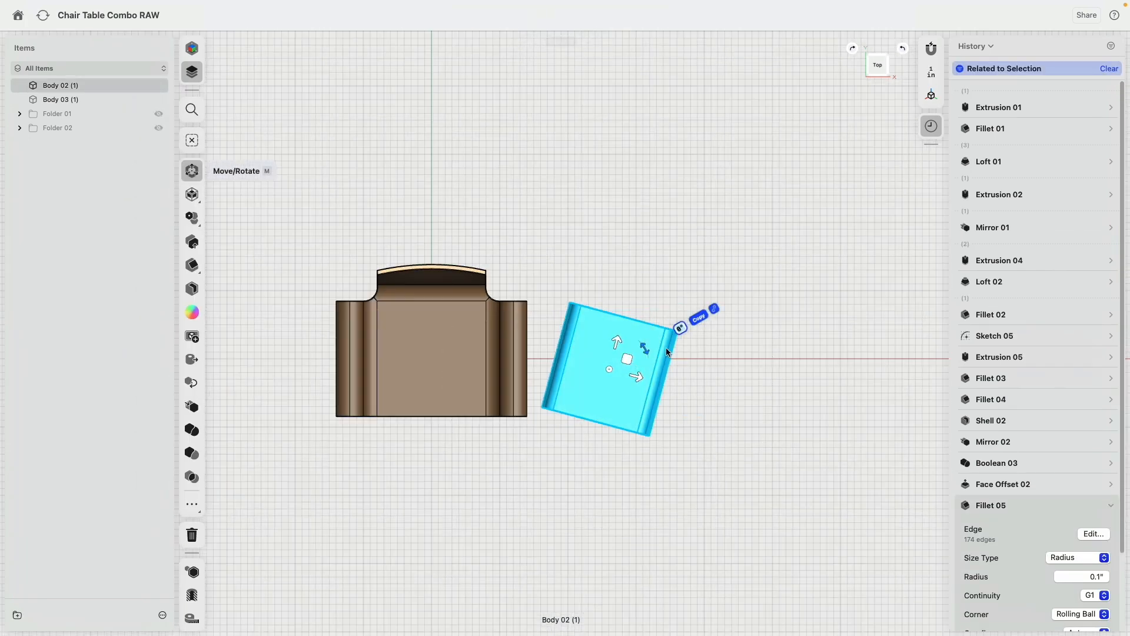
pyautogui.moveTo(627, 363); pyautogui.dragTo(265, 347)
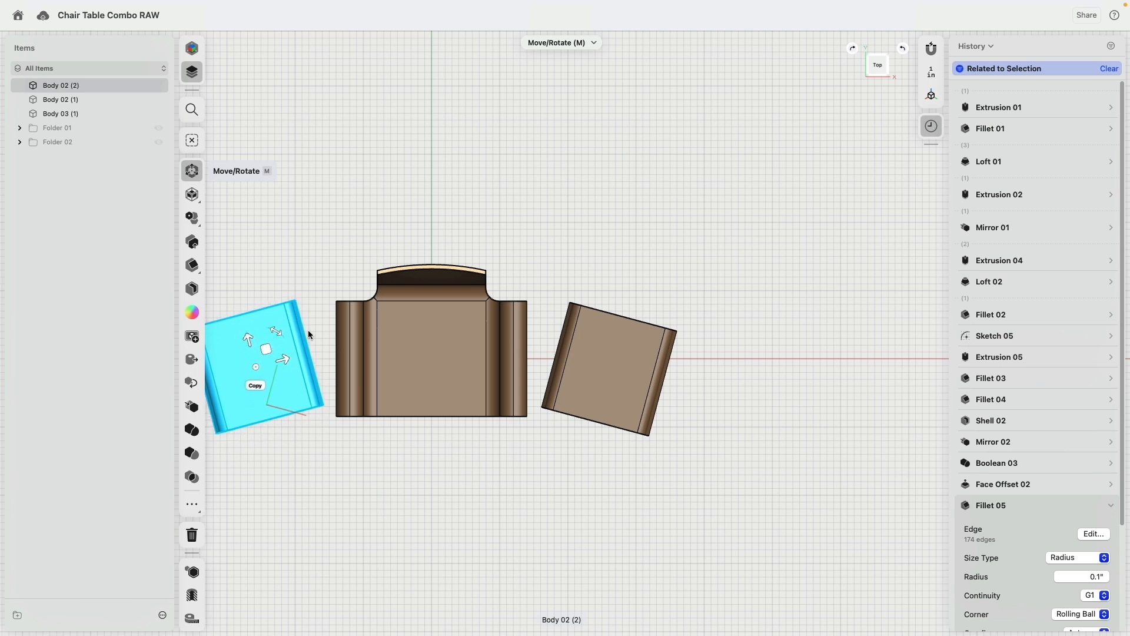
pyautogui.click(340, 190)
# Step: Switch to the Visualization workspace and frame the chair with both tables in an angled front view
pyautogui.click(192, 47)
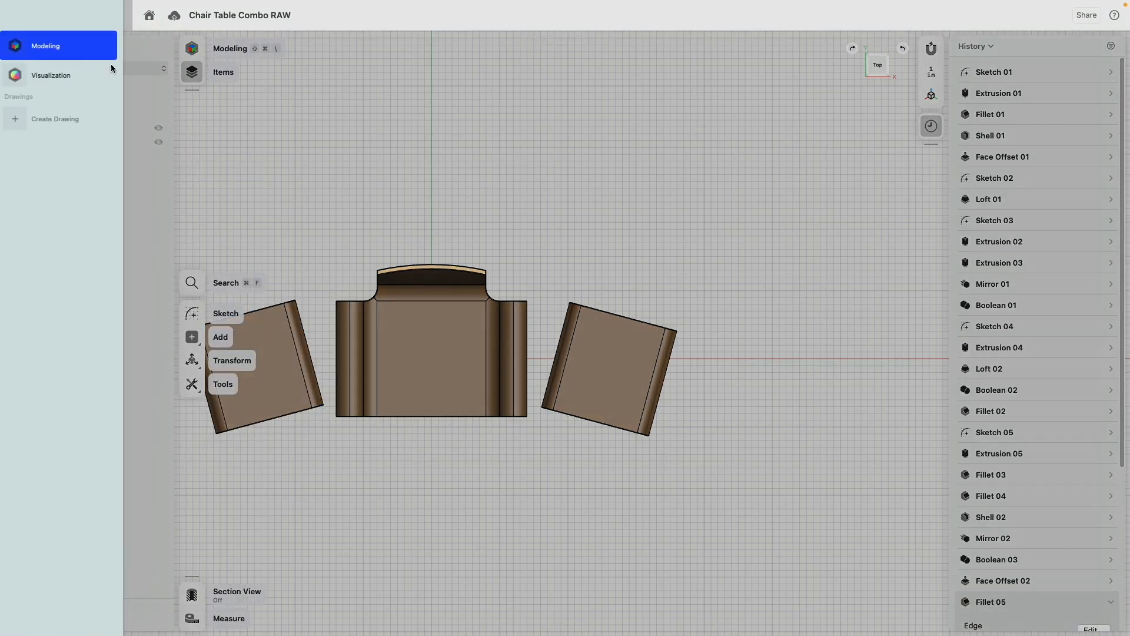
pyautogui.click(76, 76)
pyautogui.moveTo(547, 312); pyautogui.dragTo(624, 169, button='middle')
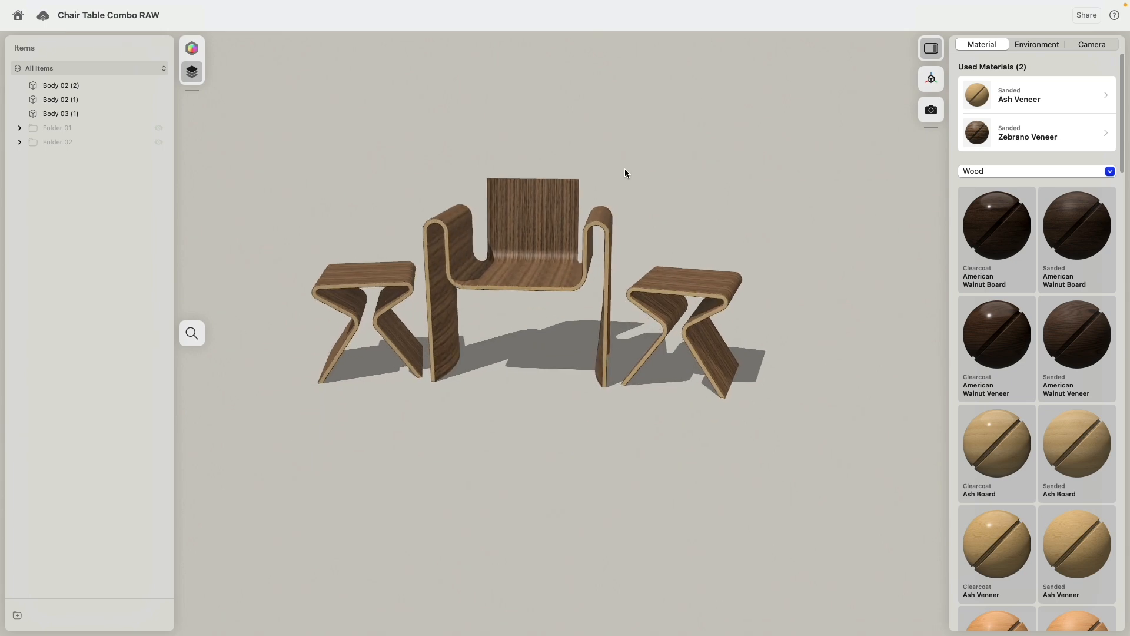
pyautogui.moveTo(623, 168)
pyautogui.mouseDown(button='right')
pyautogui.moveTo(690, 166)
pyautogui.moveTo(626, 173)
pyautogui.moveTo(635, 179)
pyautogui.mouseUp(button='right')
pyautogui.scroll(5, 634, 178)
pyautogui.scroll(-2, 667, 164)
pyautogui.moveTo(667, 163); pyautogui.dragTo(721, 143, button='middle')
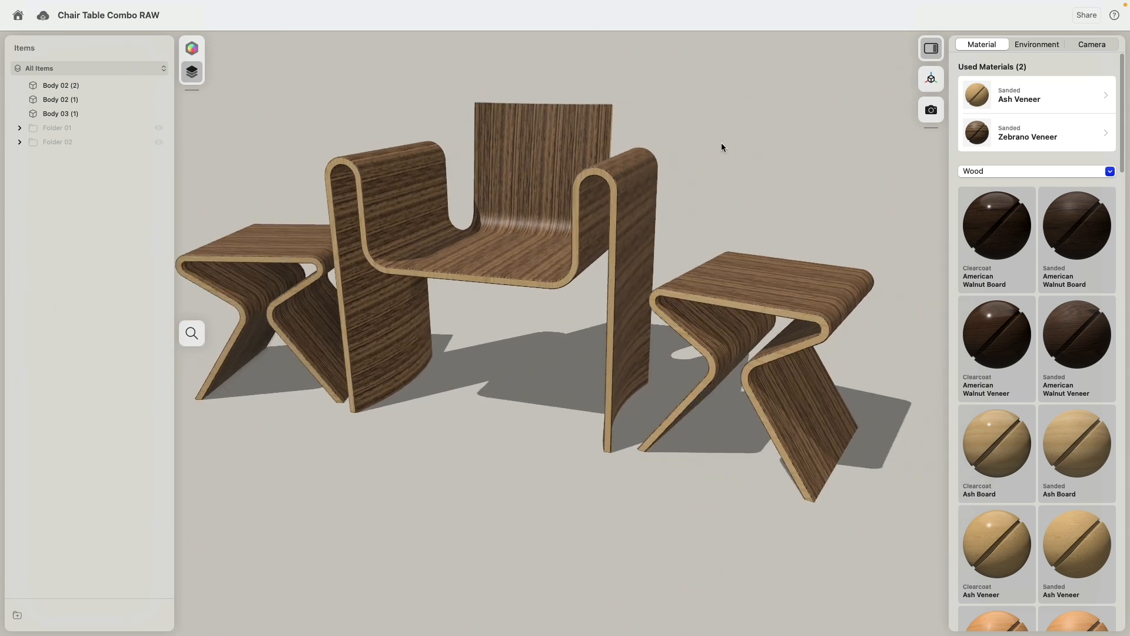